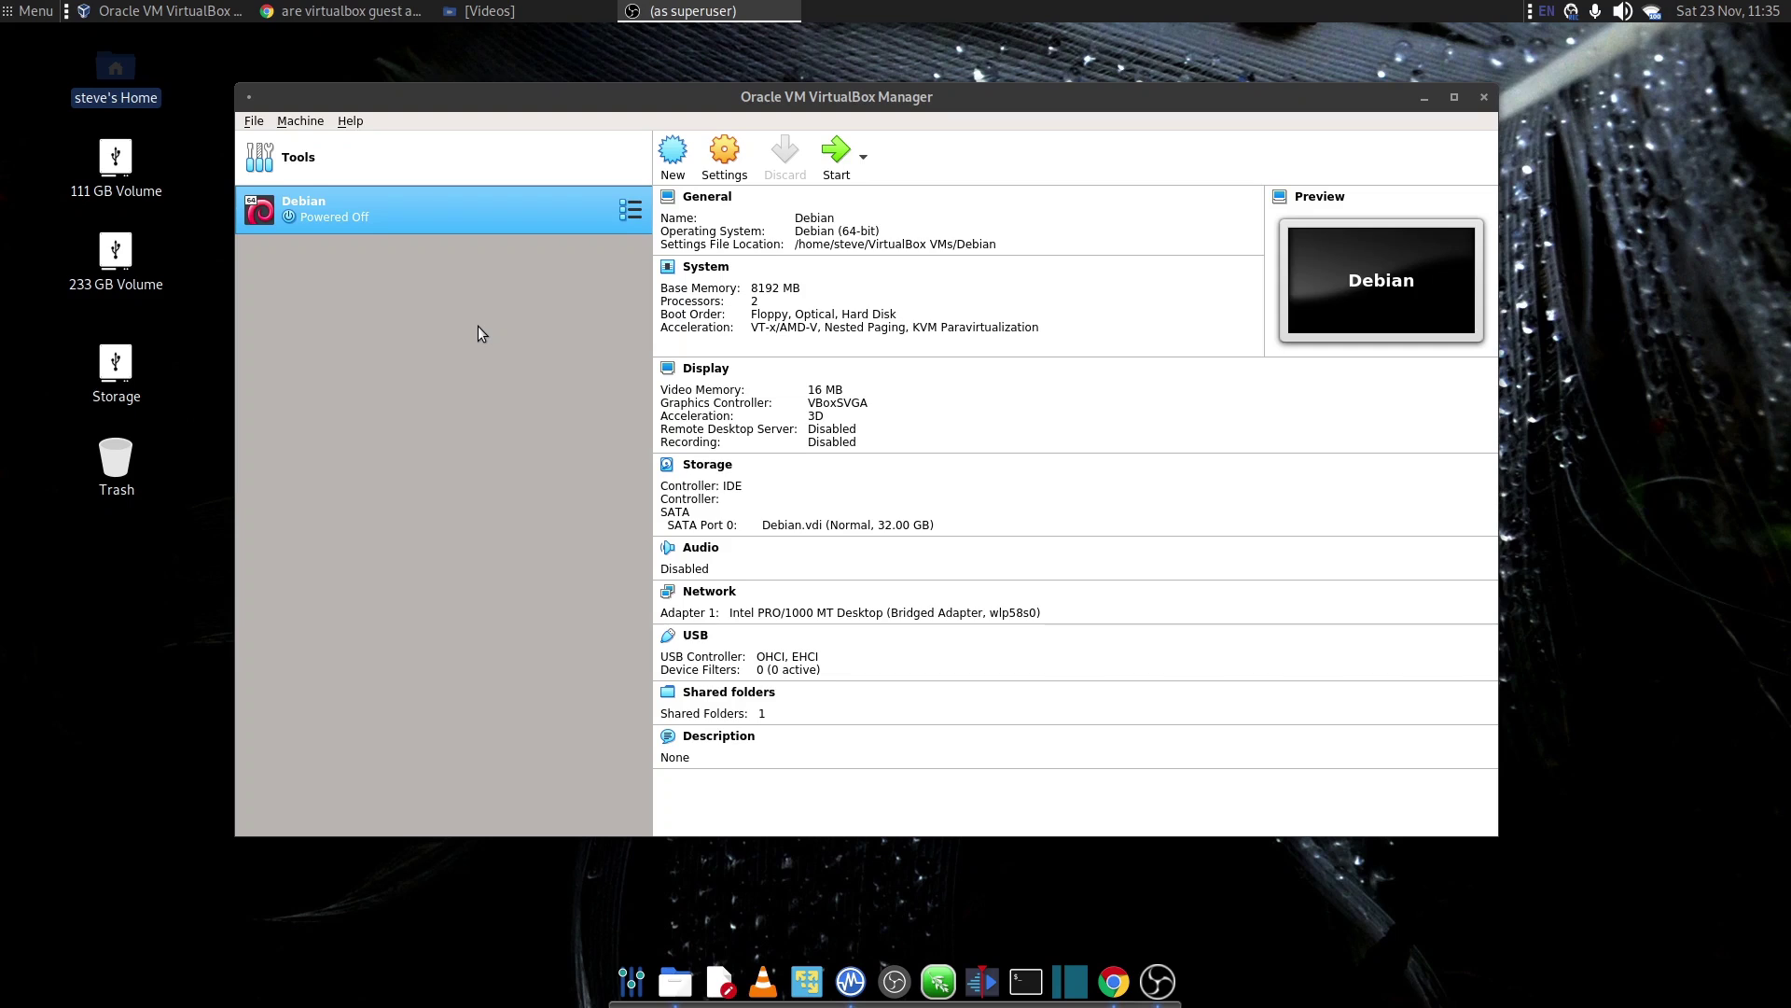
Start a new virtual machine named "Debian two" with type Linux and version Debian (64-bit)
{"action": "left_click", "coordinate": [673, 158]}
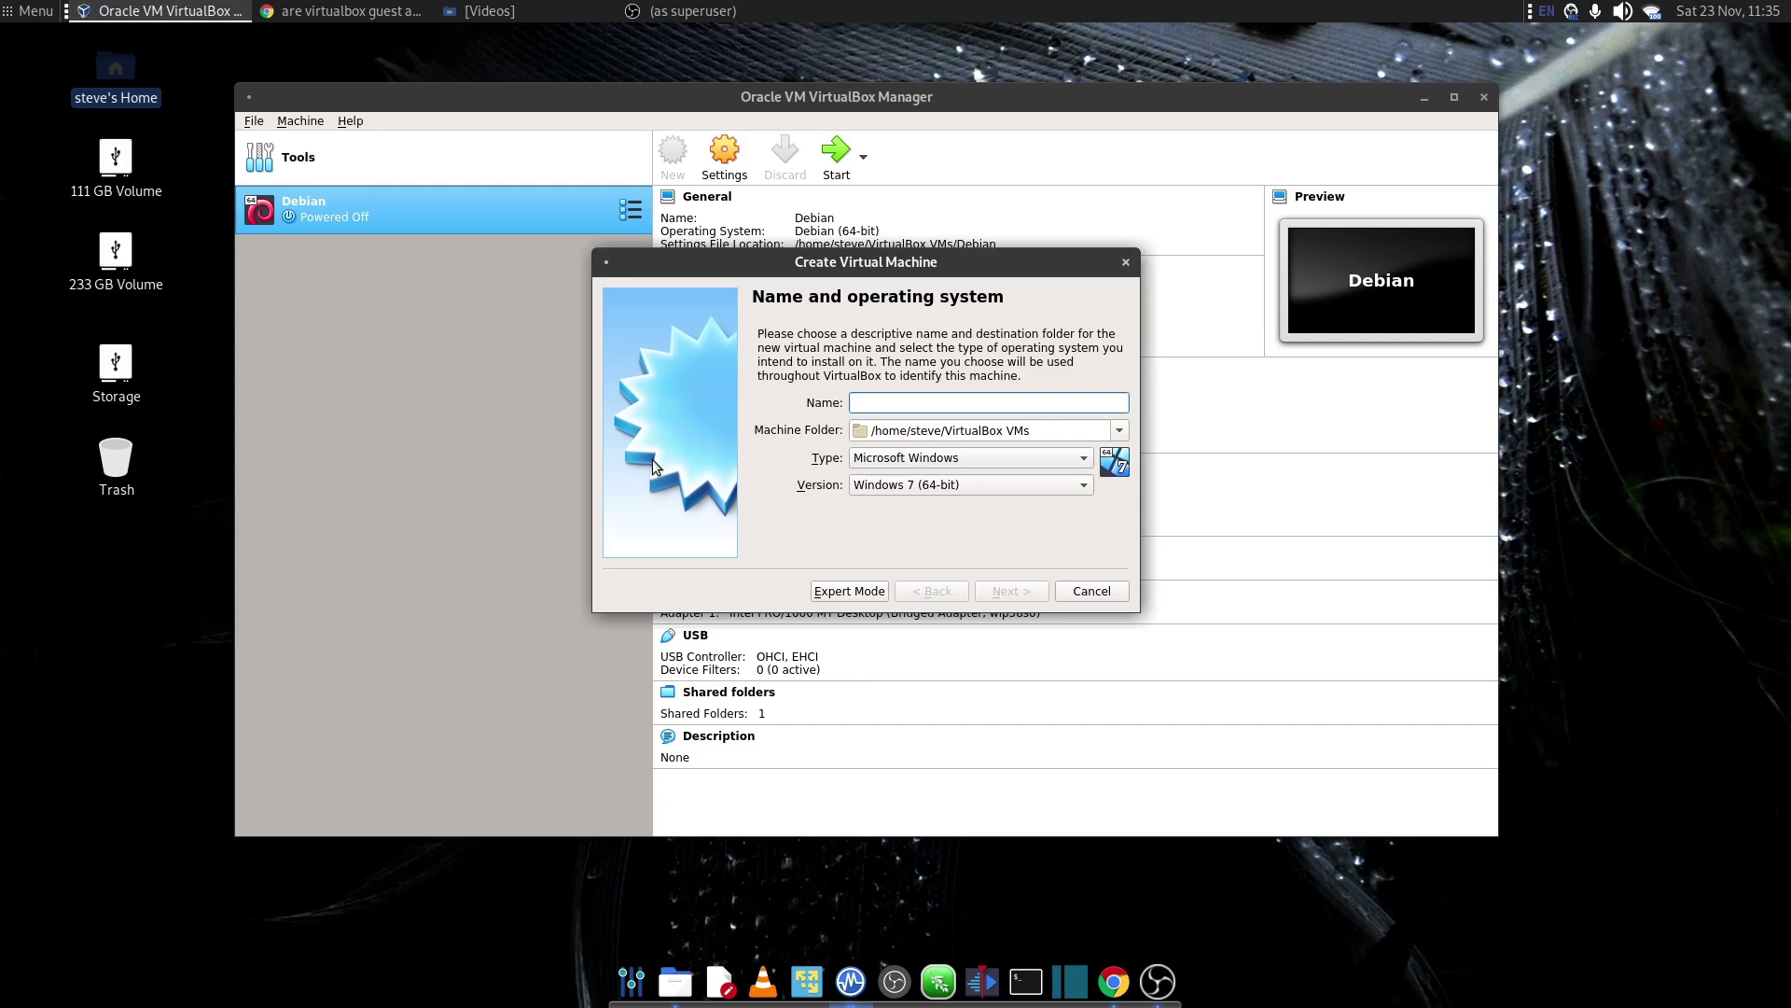
{"action": "type", "text": "Debian"}
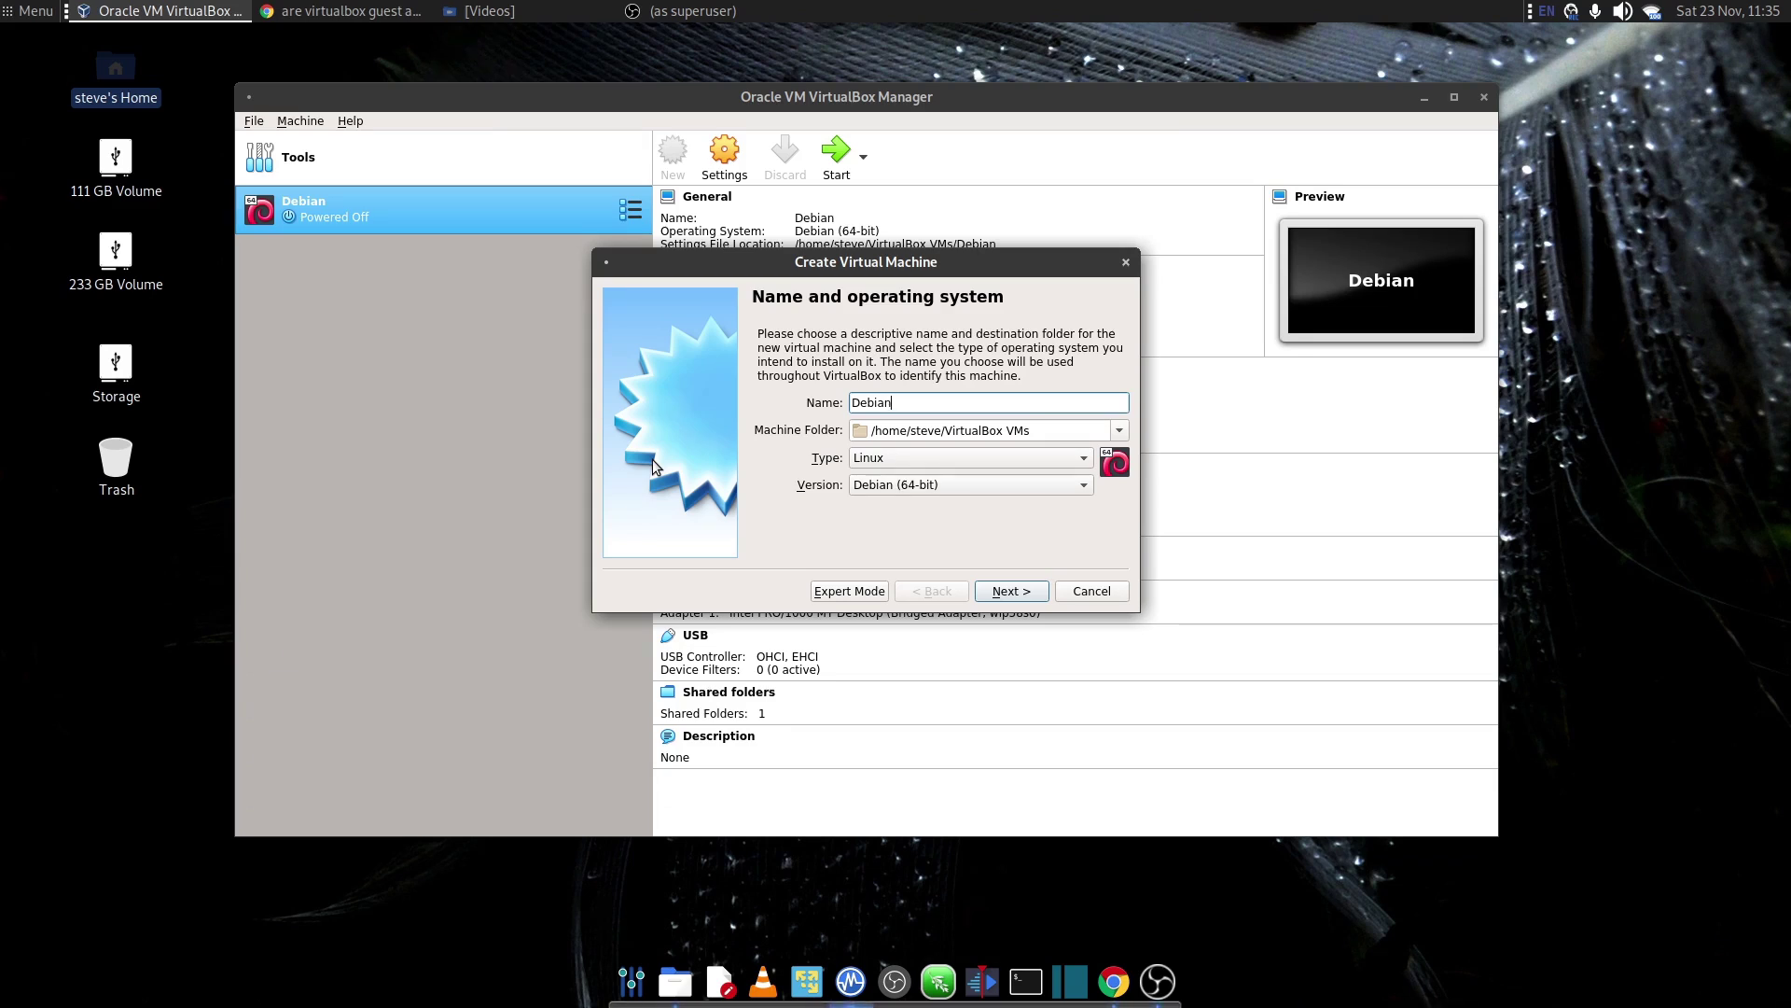
{"action": "type", "text": " two"}
{"action": "left_click", "coordinate": [965, 491]}
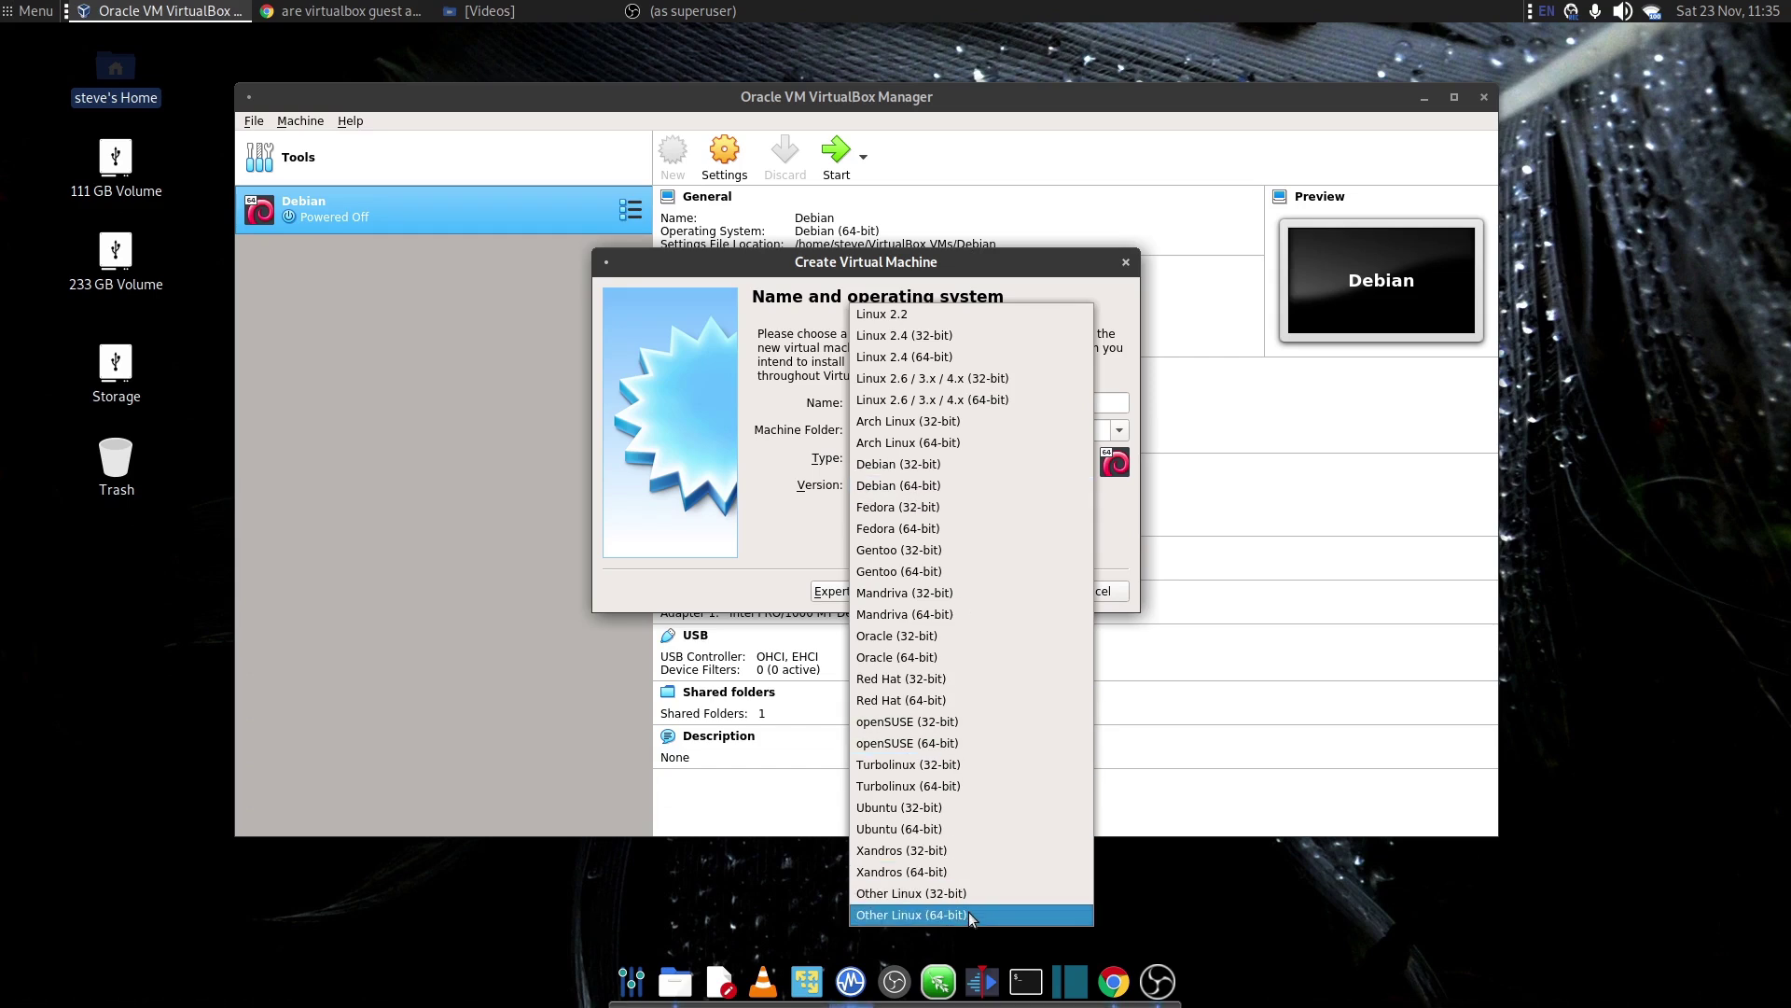
{"action": "left_click", "coordinate": [776, 474]}
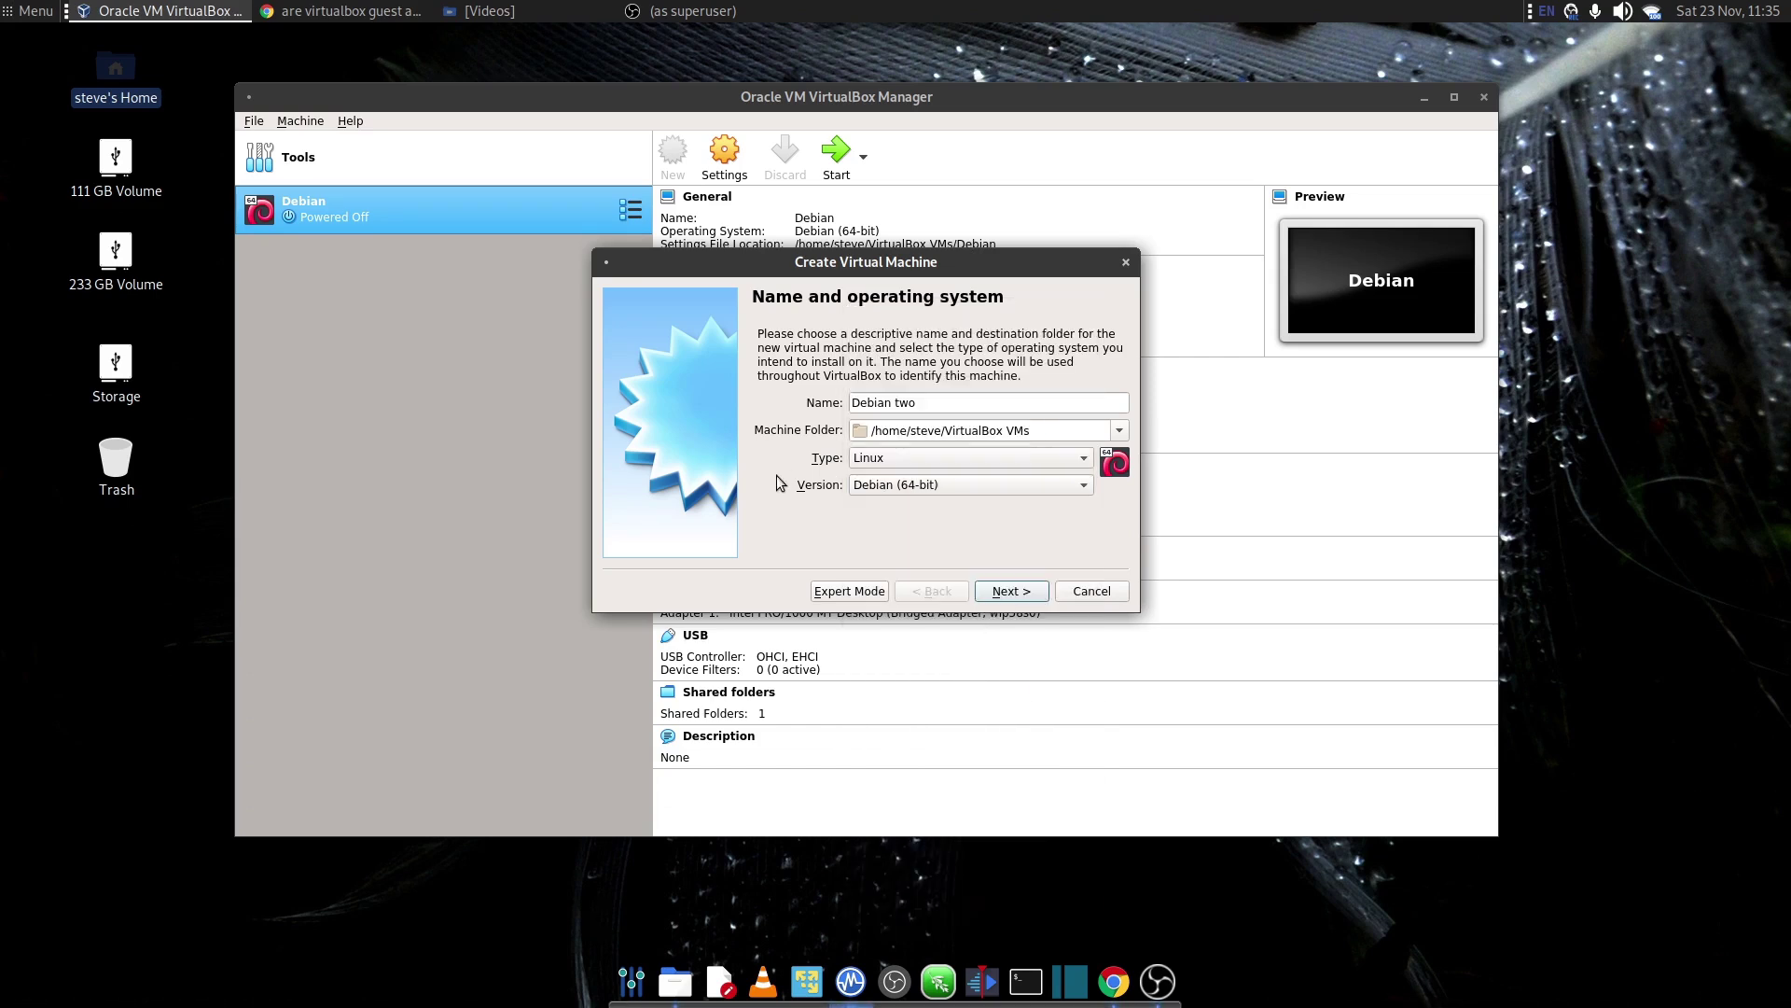
{"action": "left_click", "coordinate": [1011, 591]}
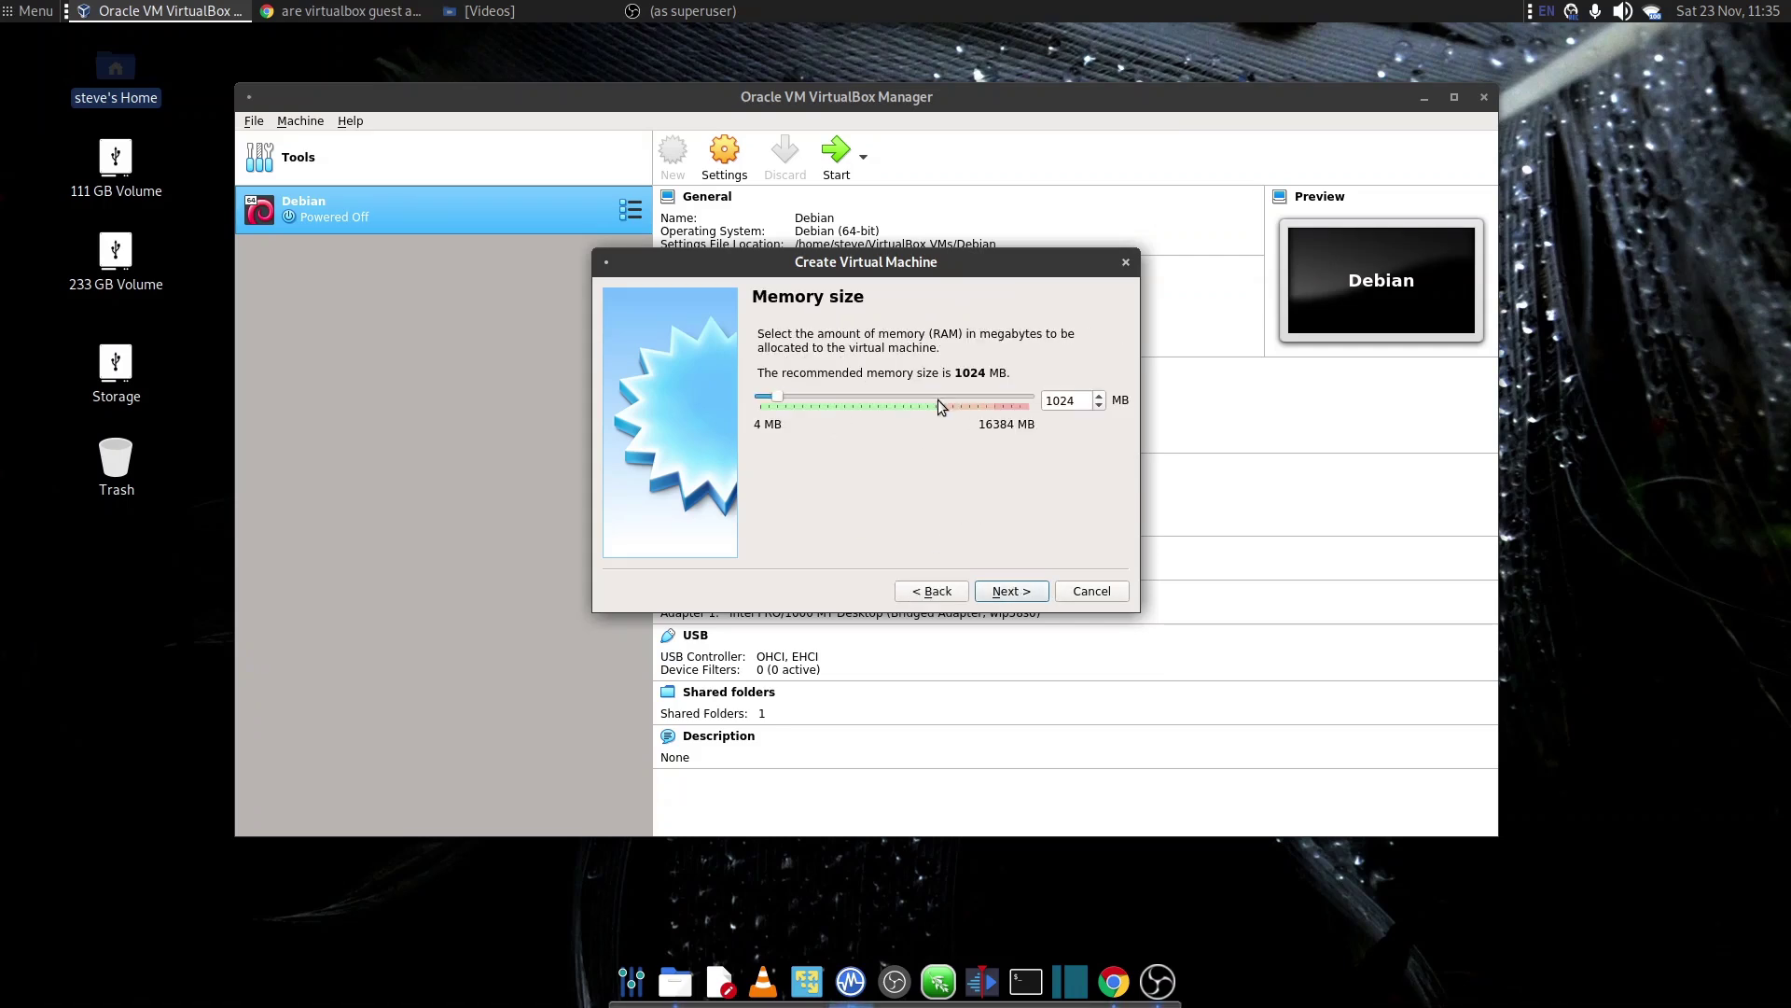
Allocate 8192 MB of memory to the new virtual machine and continue to the hard disk setup
{"action": "left_click", "coordinate": [934, 397]}
{"action": "left_click", "coordinate": [934, 398]}
{"action": "left_click", "coordinate": [934, 397]}
{"action": "left_click", "coordinate": [933, 397]}
{"action": "left_click", "coordinate": [933, 397]}
{"action": "left_click", "coordinate": [933, 398]}
{"action": "left_click", "coordinate": [933, 398]}
{"action": "left_click", "coordinate": [929, 397]}
{"action": "left_click", "coordinate": [926, 397]}
{"action": "left_click", "coordinate": [944, 398]}
{"action": "left_click", "coordinate": [942, 397]}
{"action": "left_click", "coordinate": [935, 397]}
{"action": "left_click", "coordinate": [946, 395]}
{"action": "left_click", "coordinate": [944, 397]}
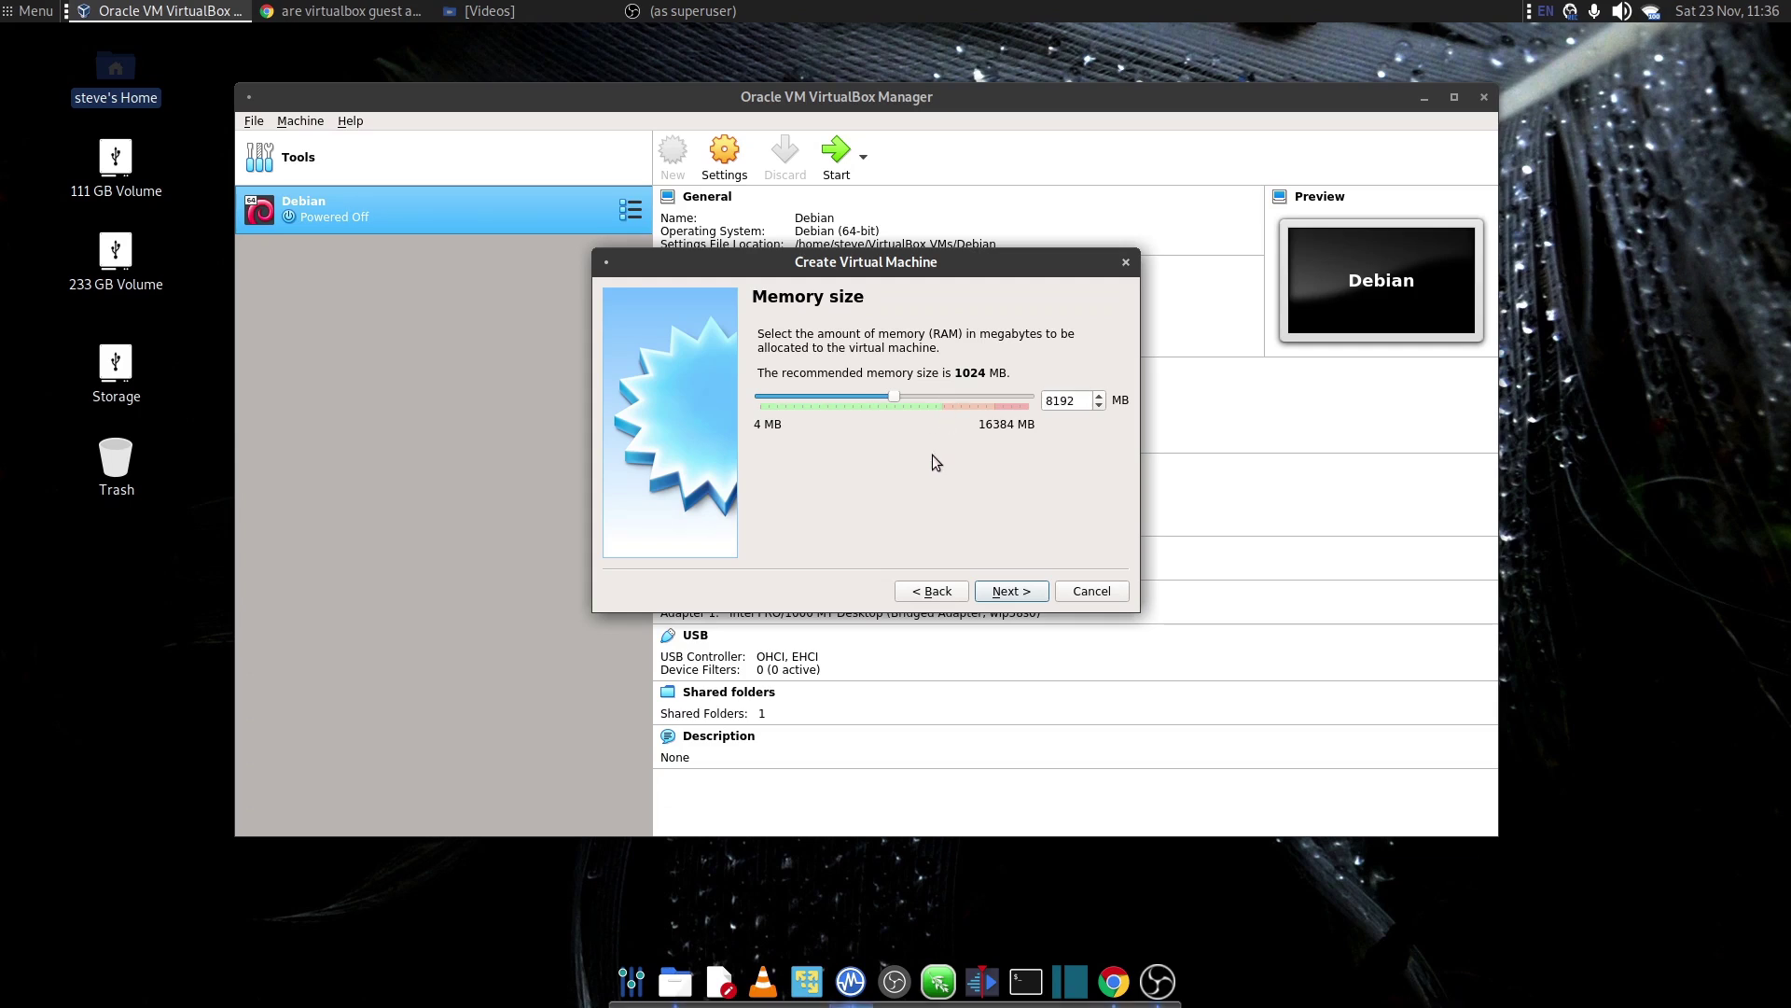
{"action": "left_click", "coordinate": [1012, 594]}
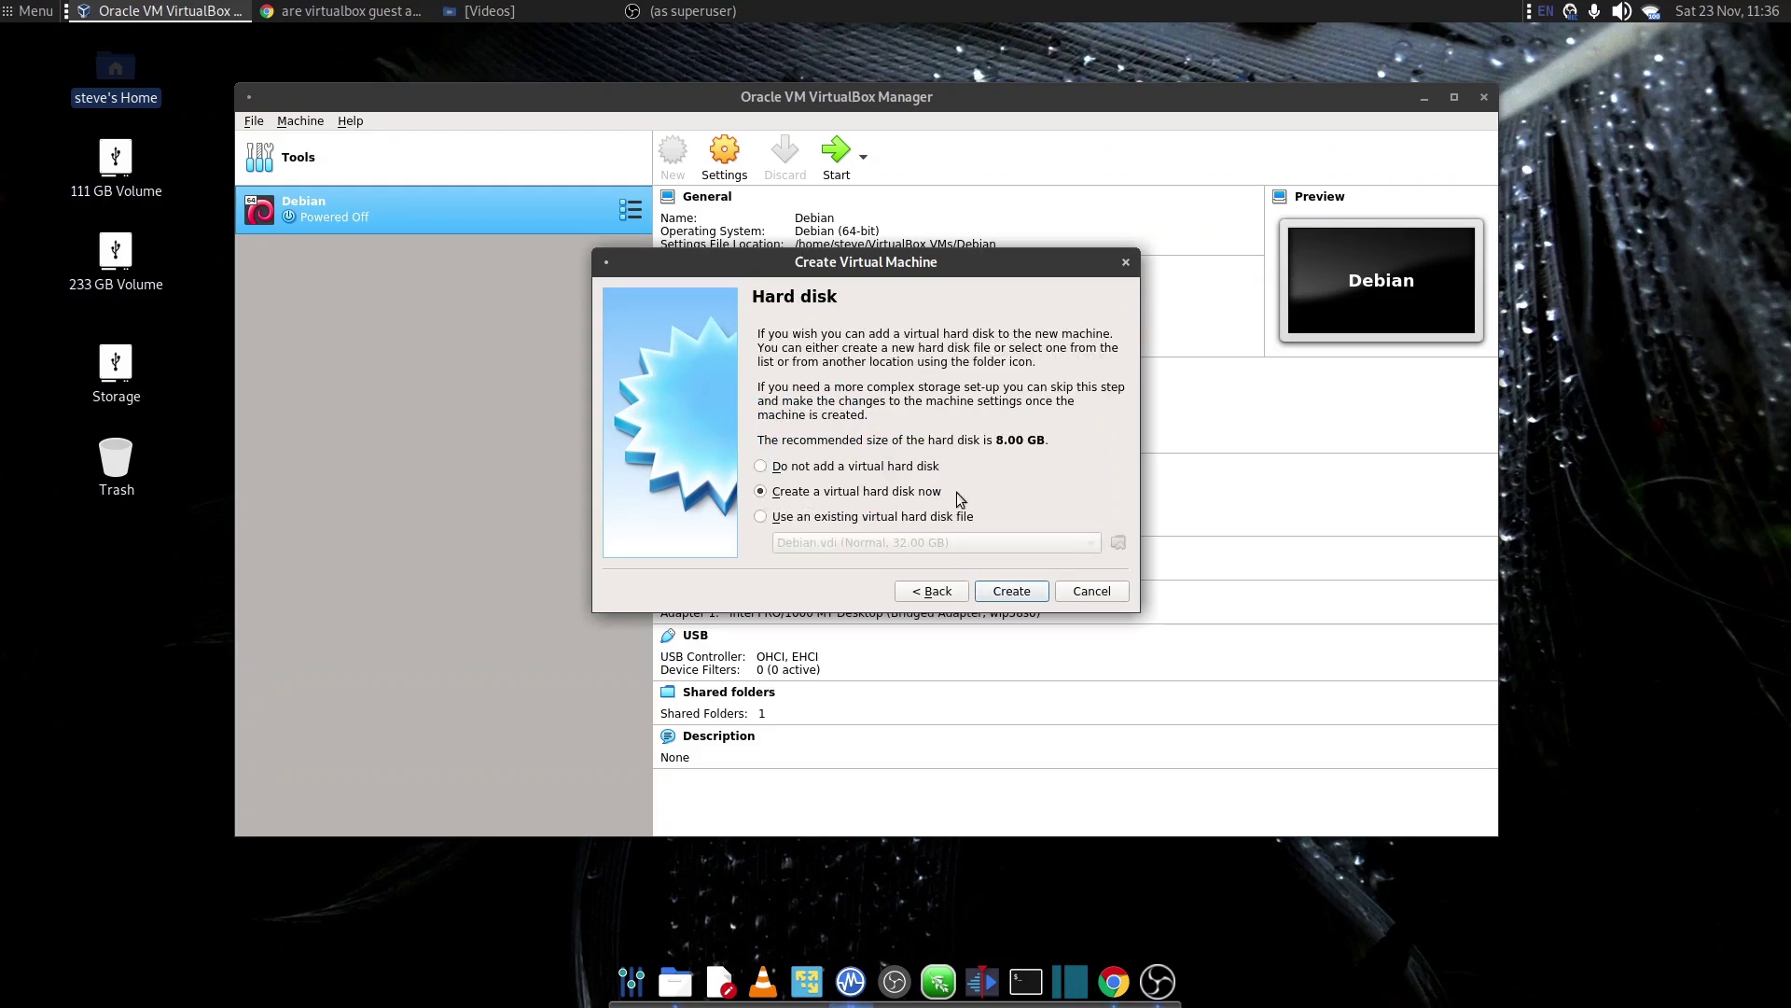
Create a new dynamically allocated VDI virtual hard disk of 32.00 GB for the machine
{"action": "left_click", "coordinate": [1017, 590]}
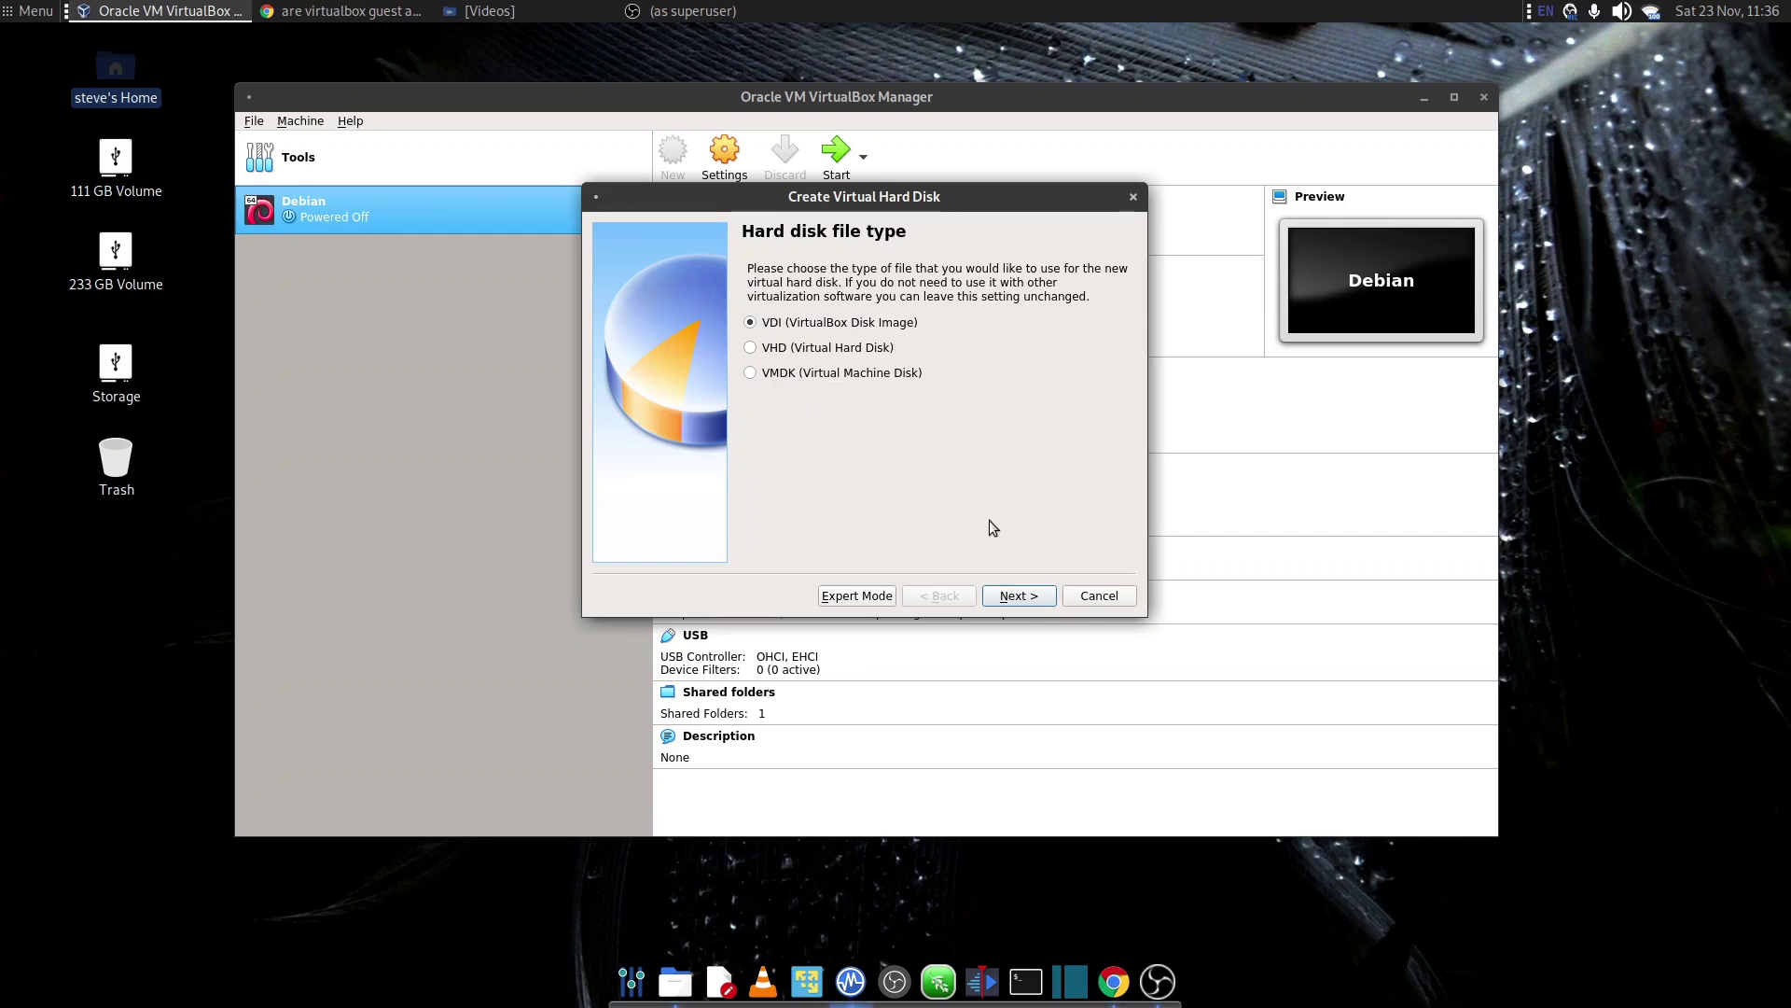
{"action": "left_click", "coordinate": [1025, 602]}
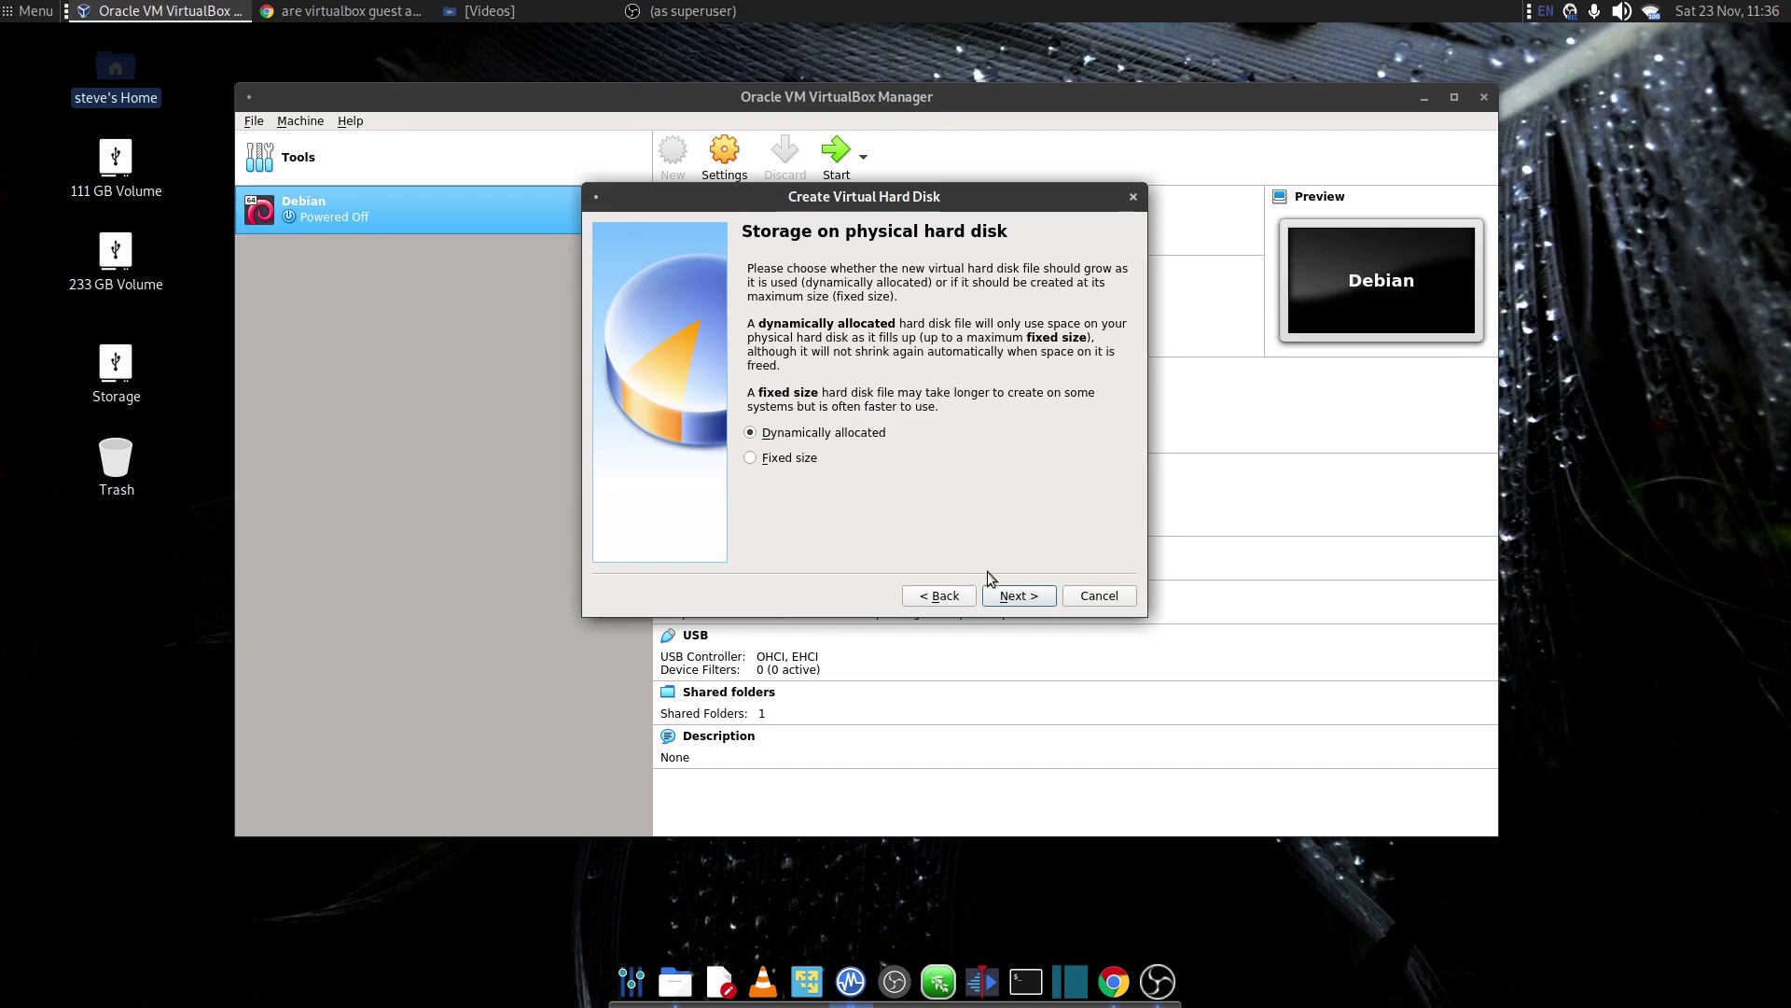
{"action": "left_click", "coordinate": [1015, 597]}
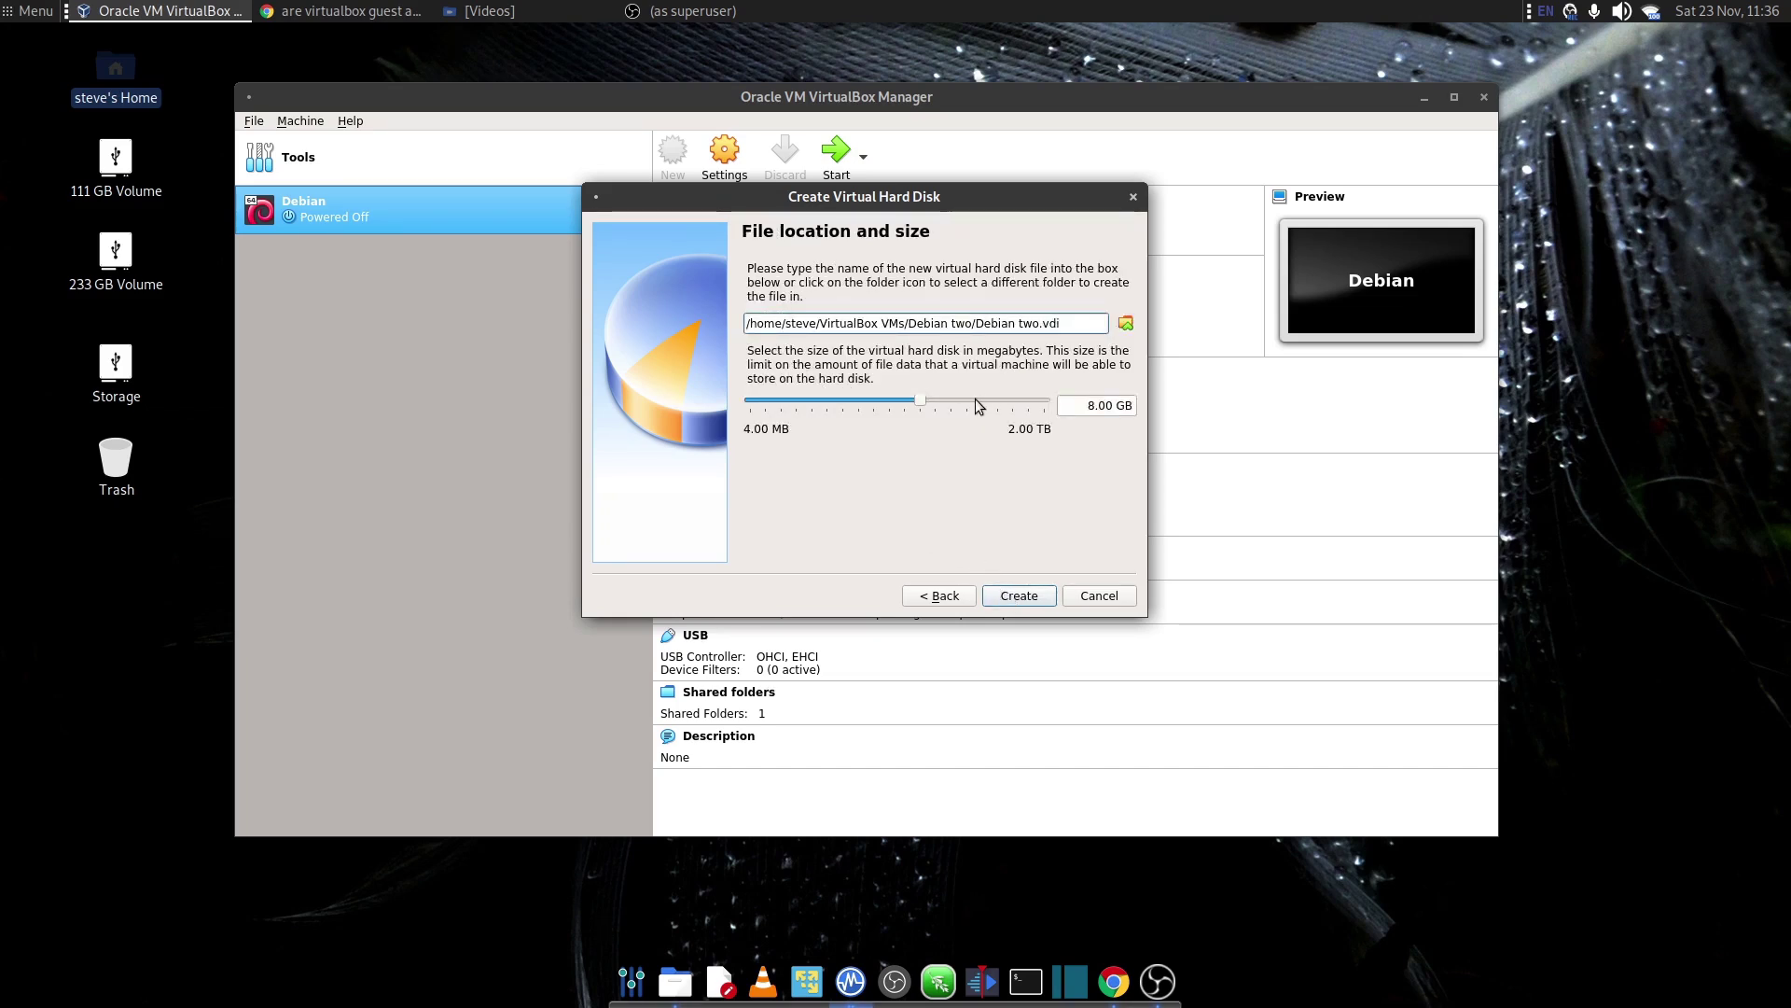
{"action": "mouse_move", "coordinate": [976, 401]}
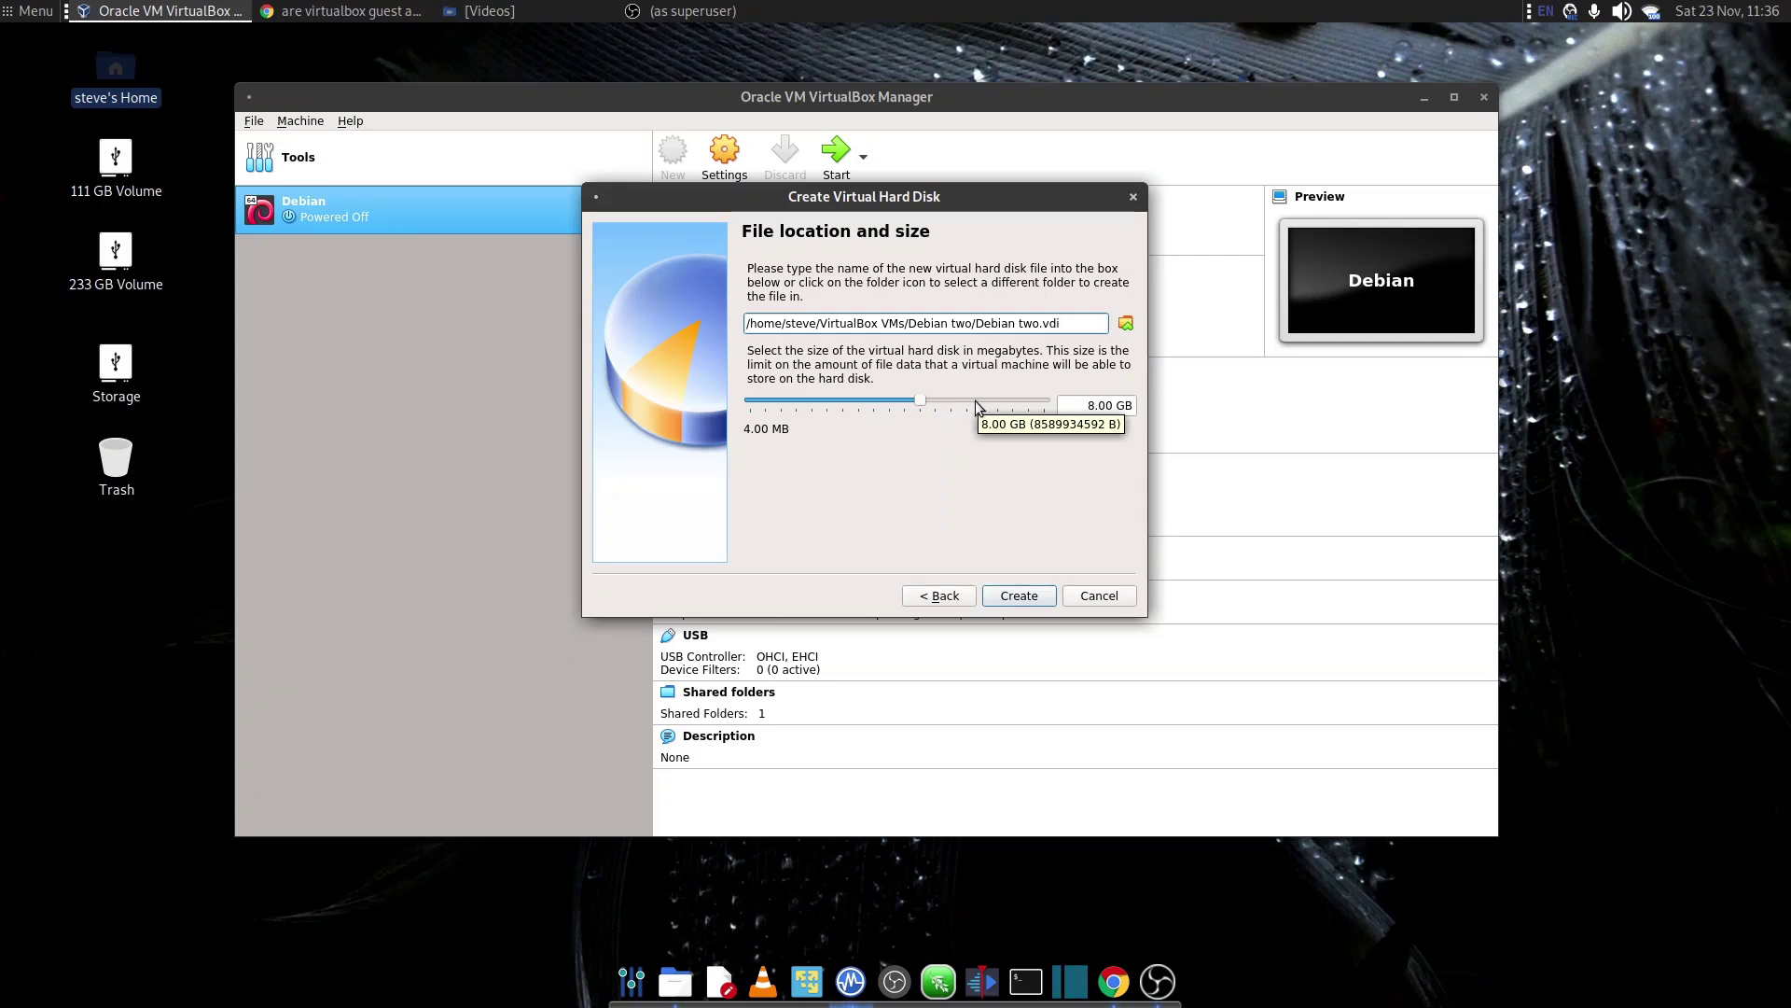
{"action": "left_click", "coordinate": [976, 400]}
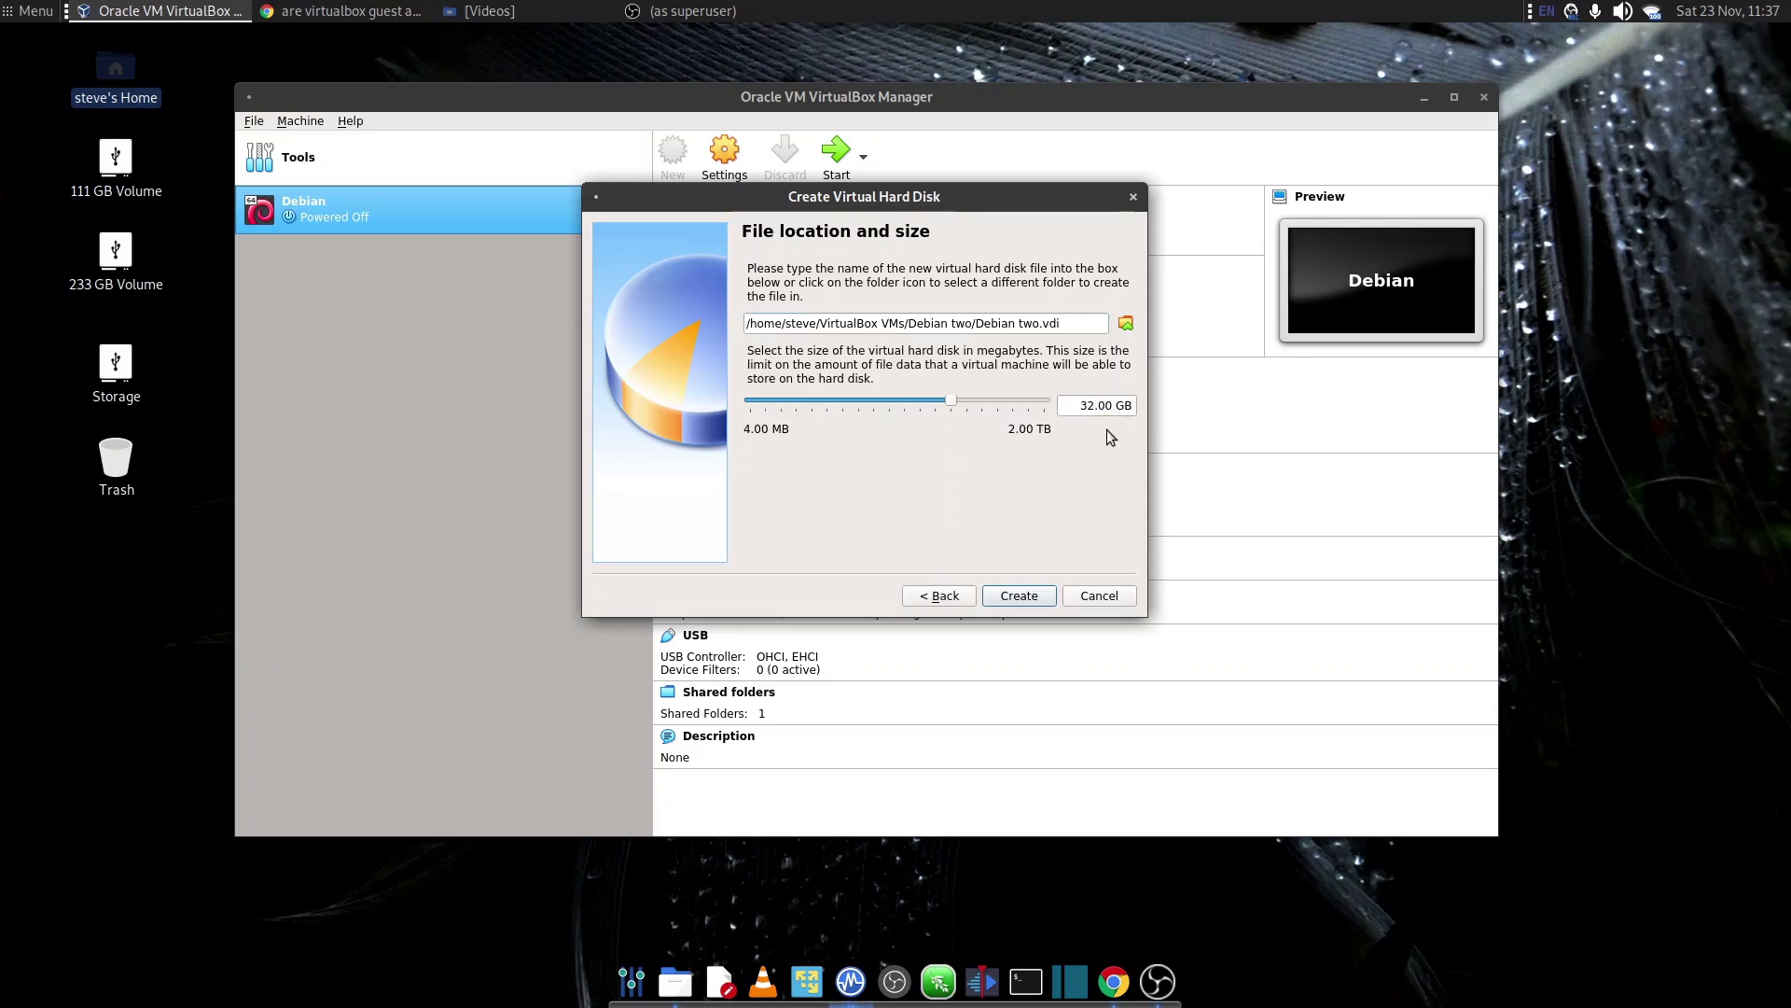
{"action": "left_click", "coordinate": [1017, 598]}
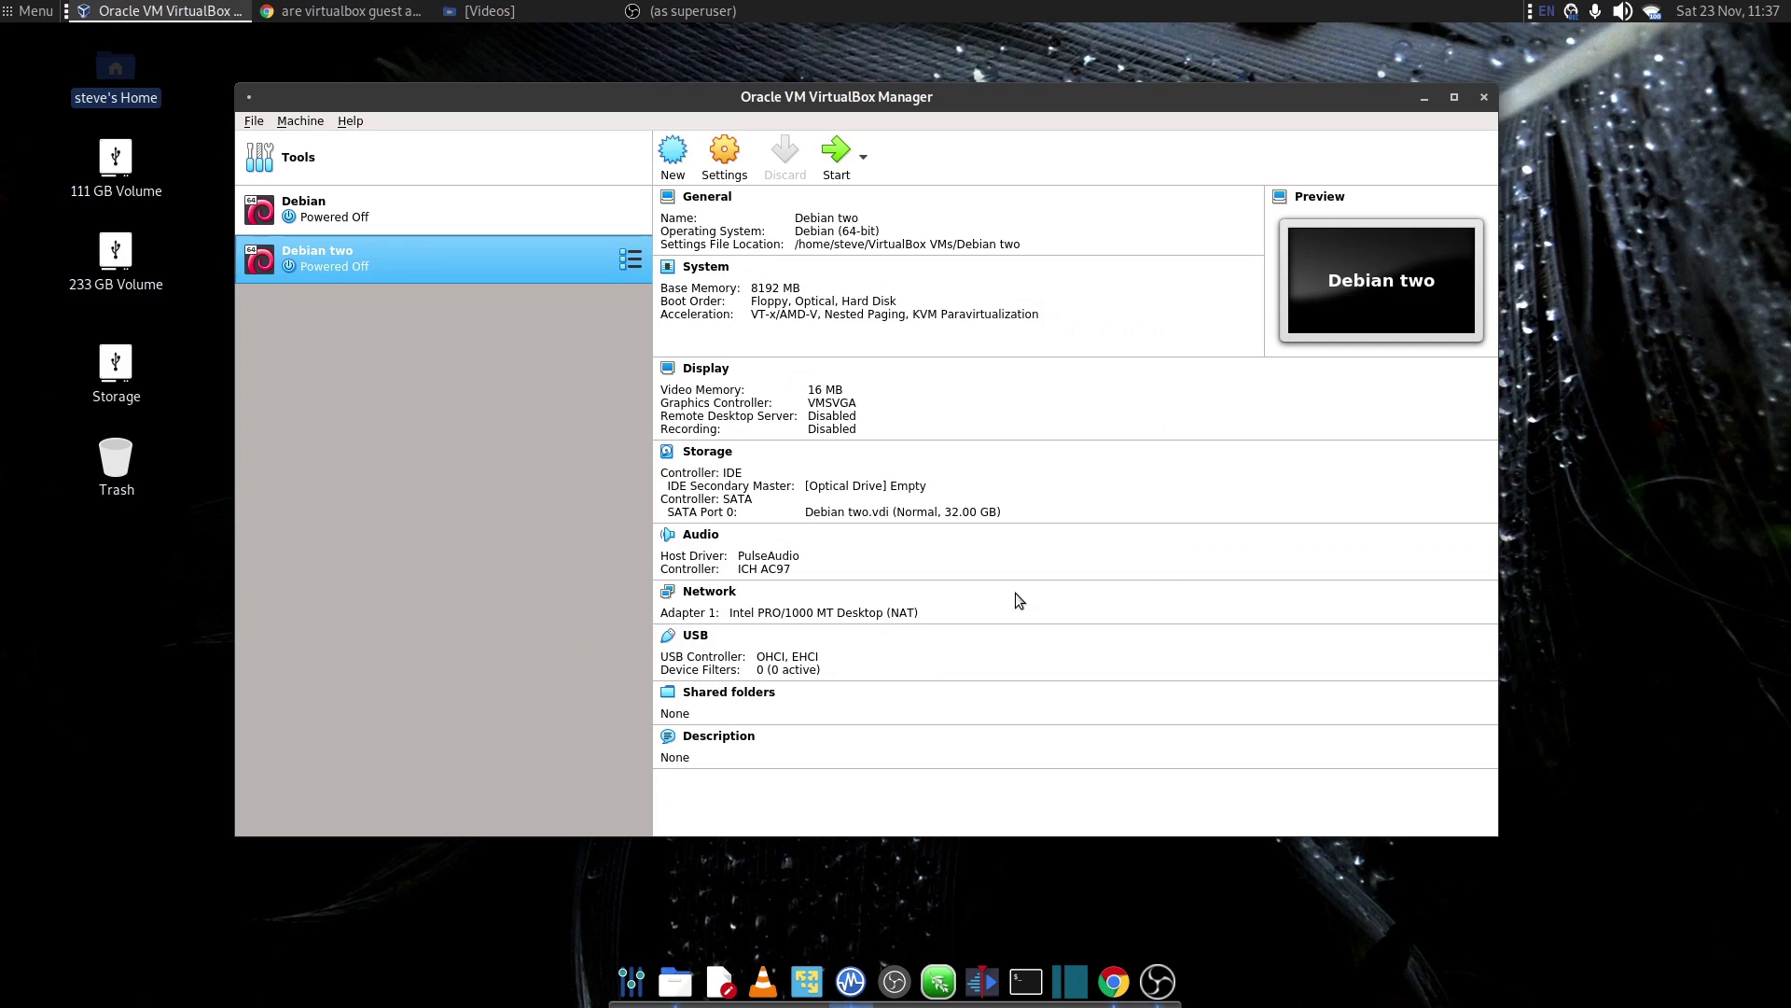
Open the settings of Debian two and review its general options for shared clipboard, description and disk encryption
{"action": "left_click", "coordinate": [724, 154]}
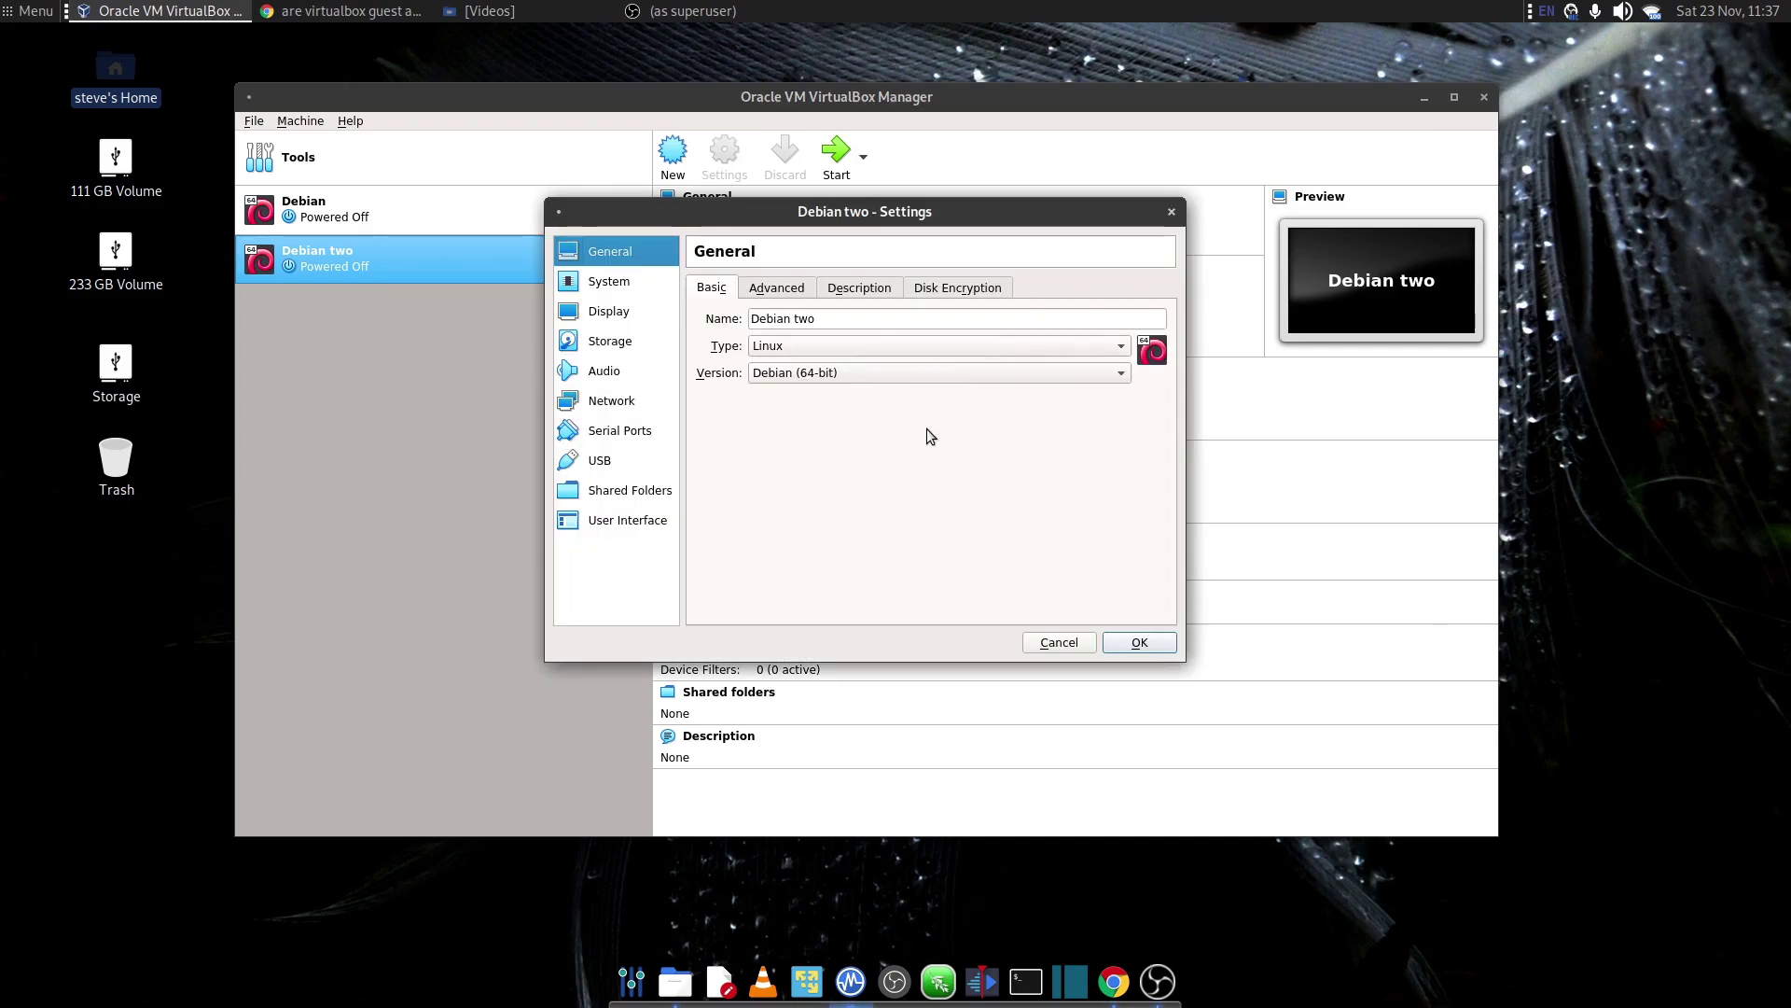
{"action": "left_click", "coordinate": [786, 292]}
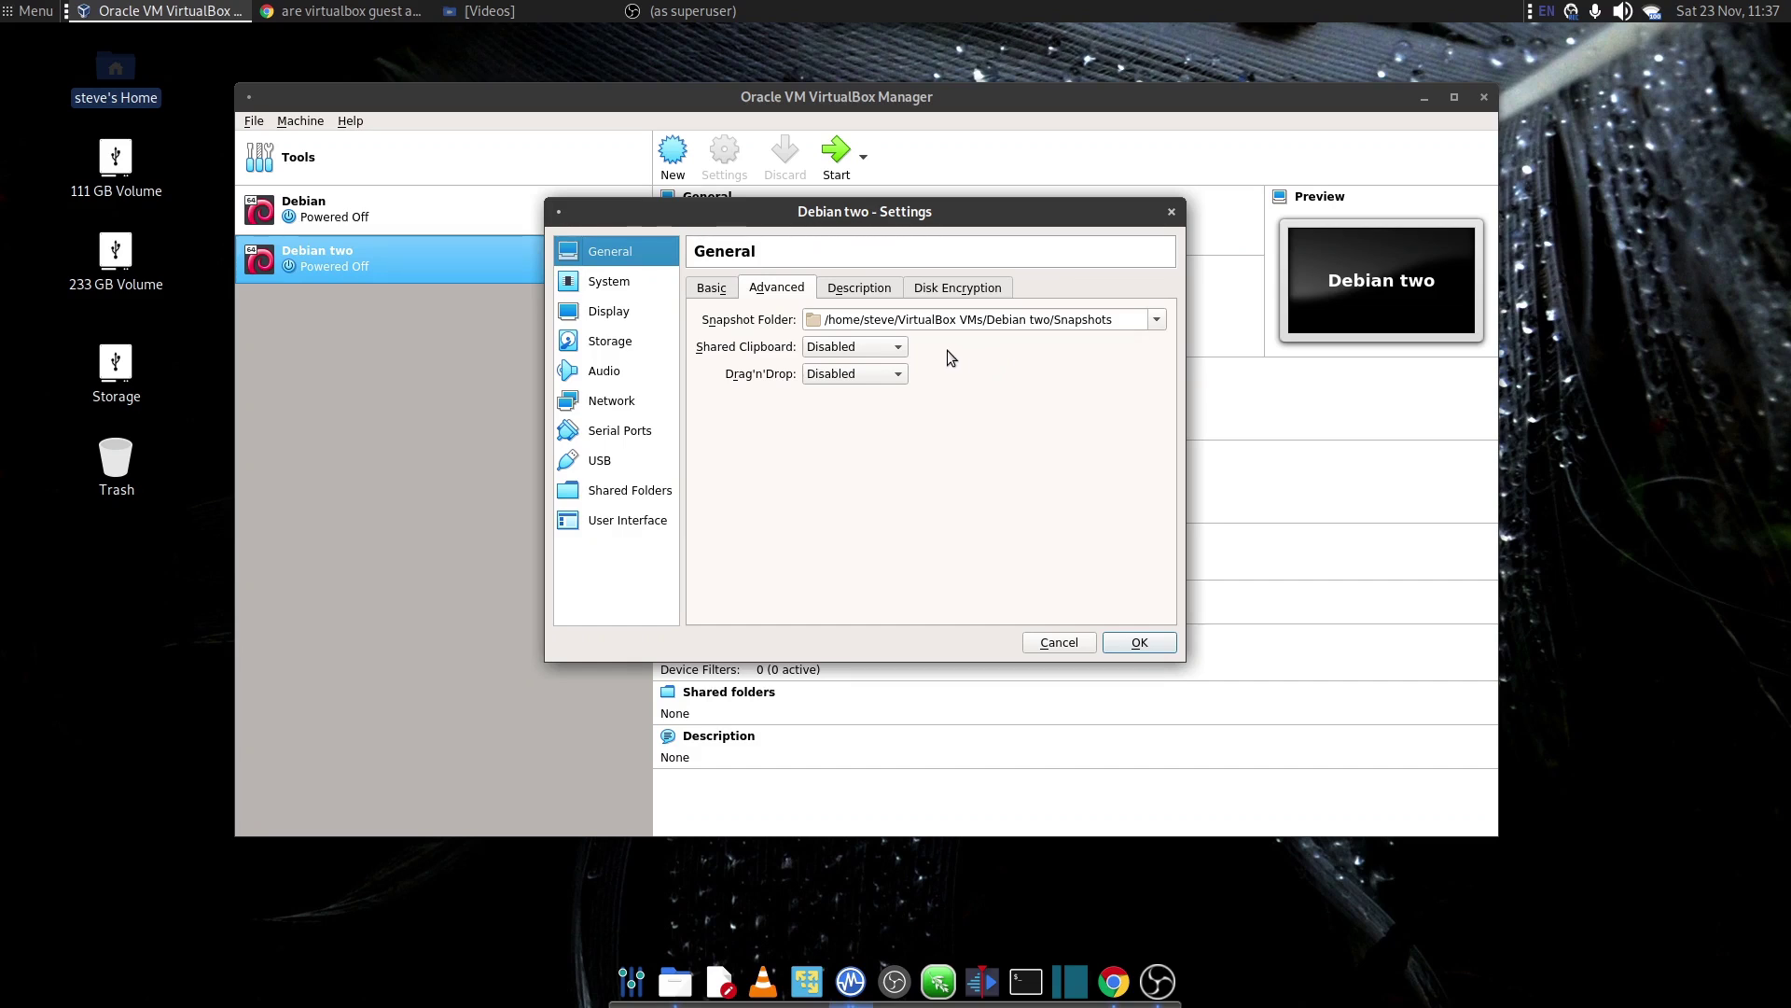
{"action": "left_click", "coordinate": [881, 348]}
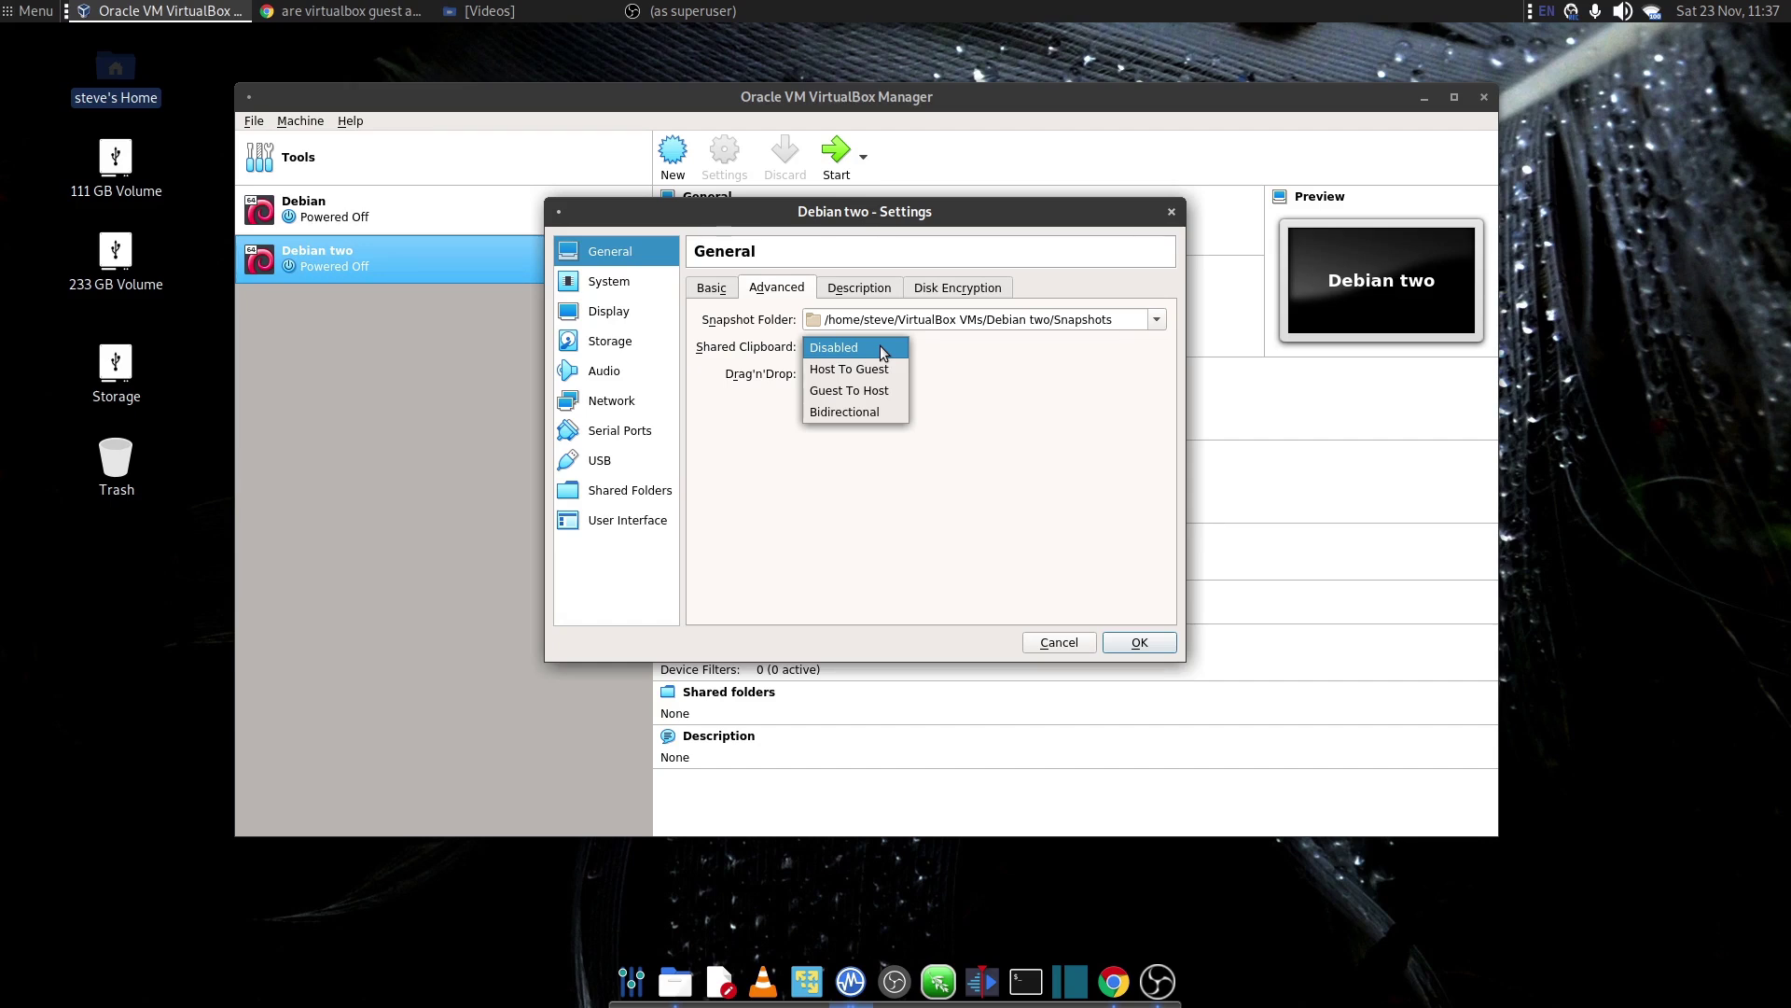
{"action": "left_click", "coordinate": [882, 349]}
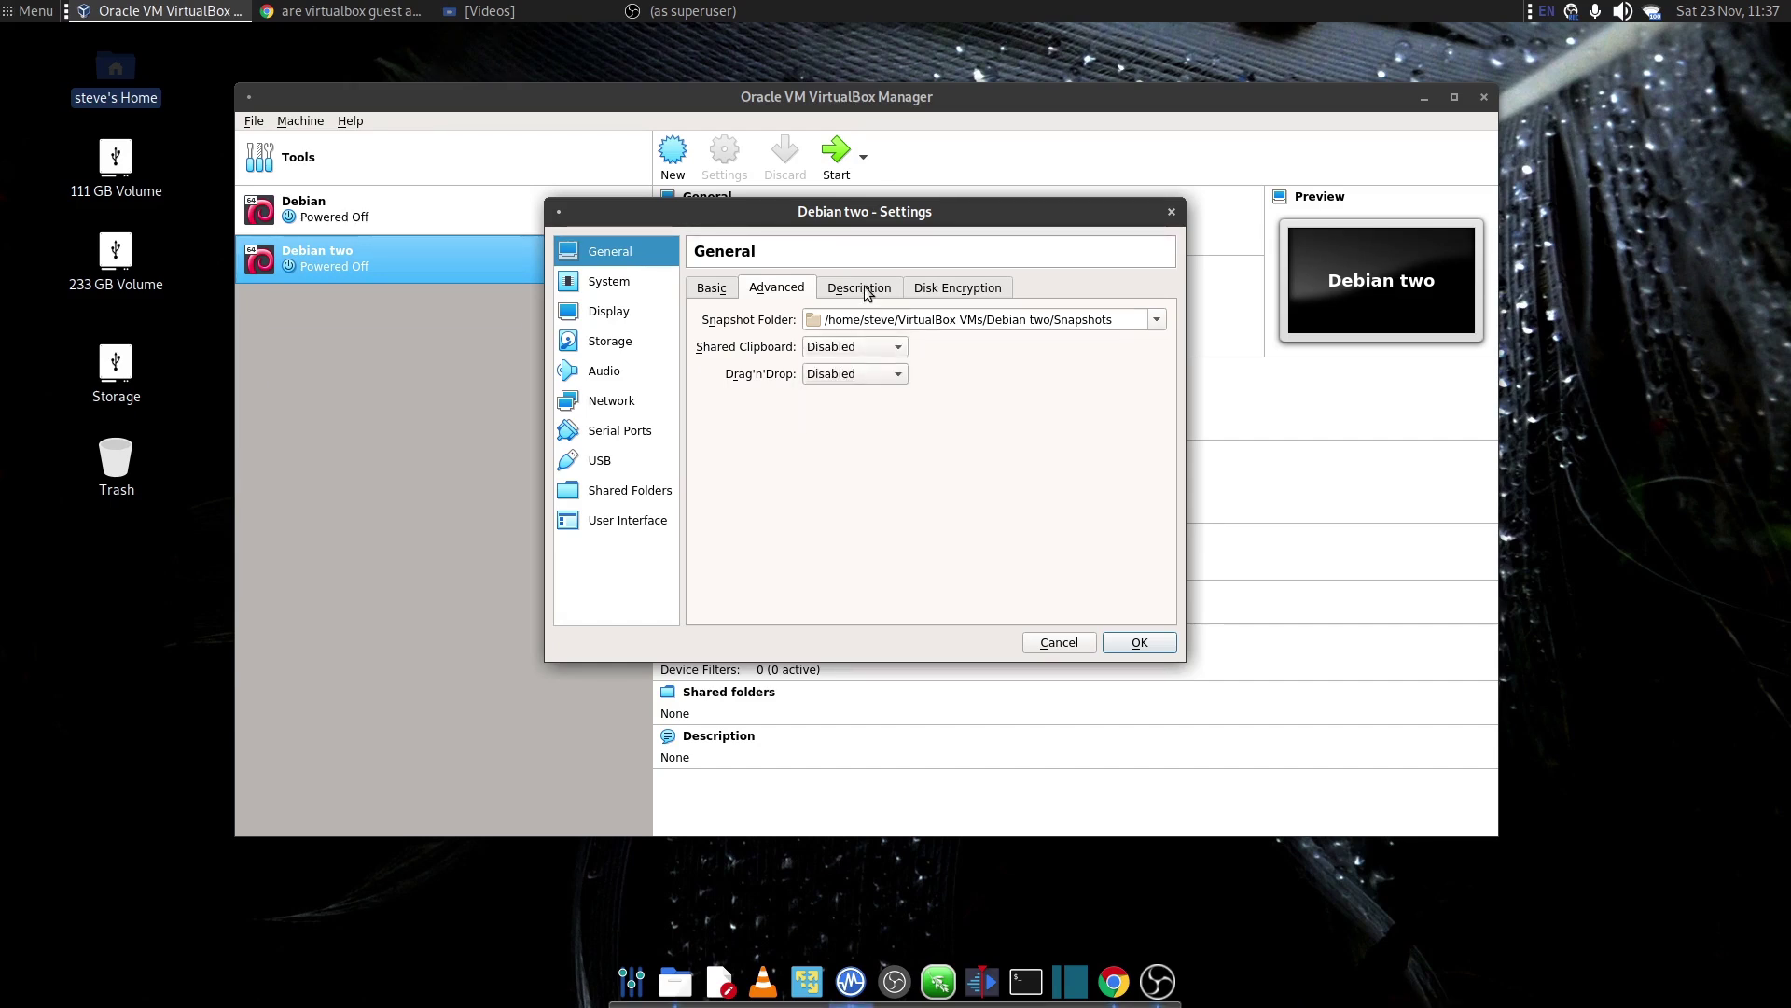
{"action": "left_click", "coordinate": [865, 289]}
{"action": "left_click", "coordinate": [961, 288]}
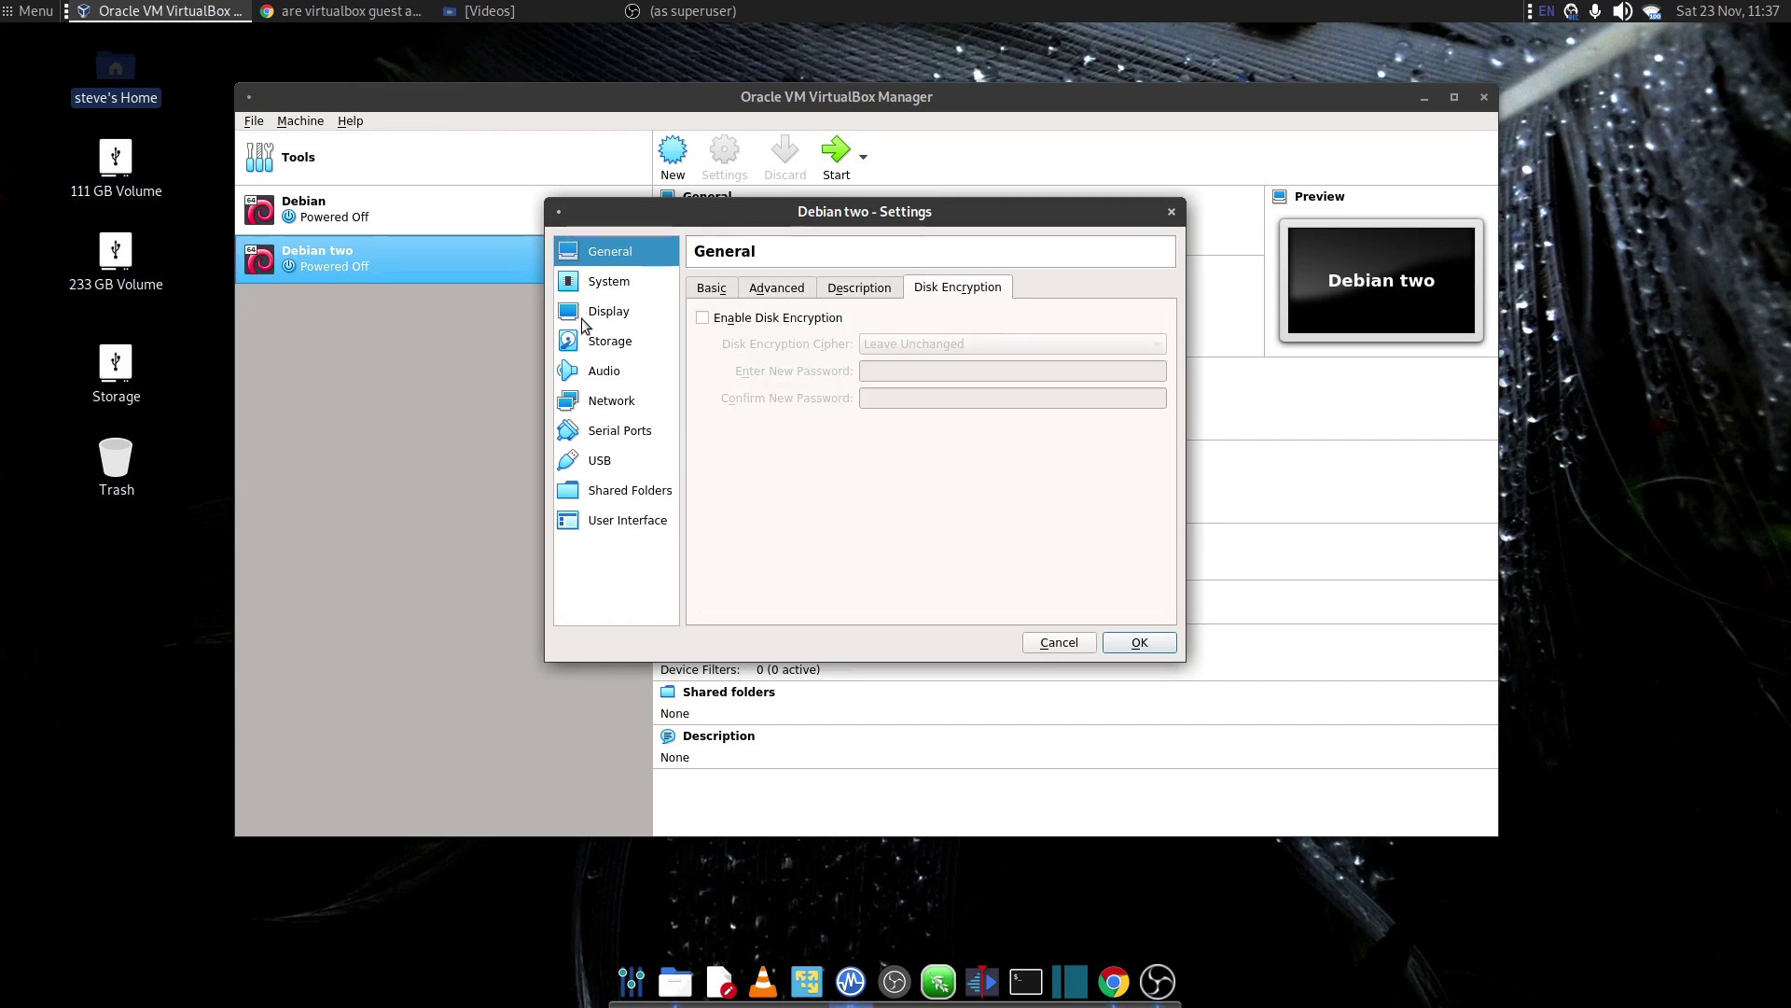
Remove Floppy from the virtual machine's boot order and enable EFI in the motherboard settings
{"action": "left_click", "coordinate": [616, 281]}
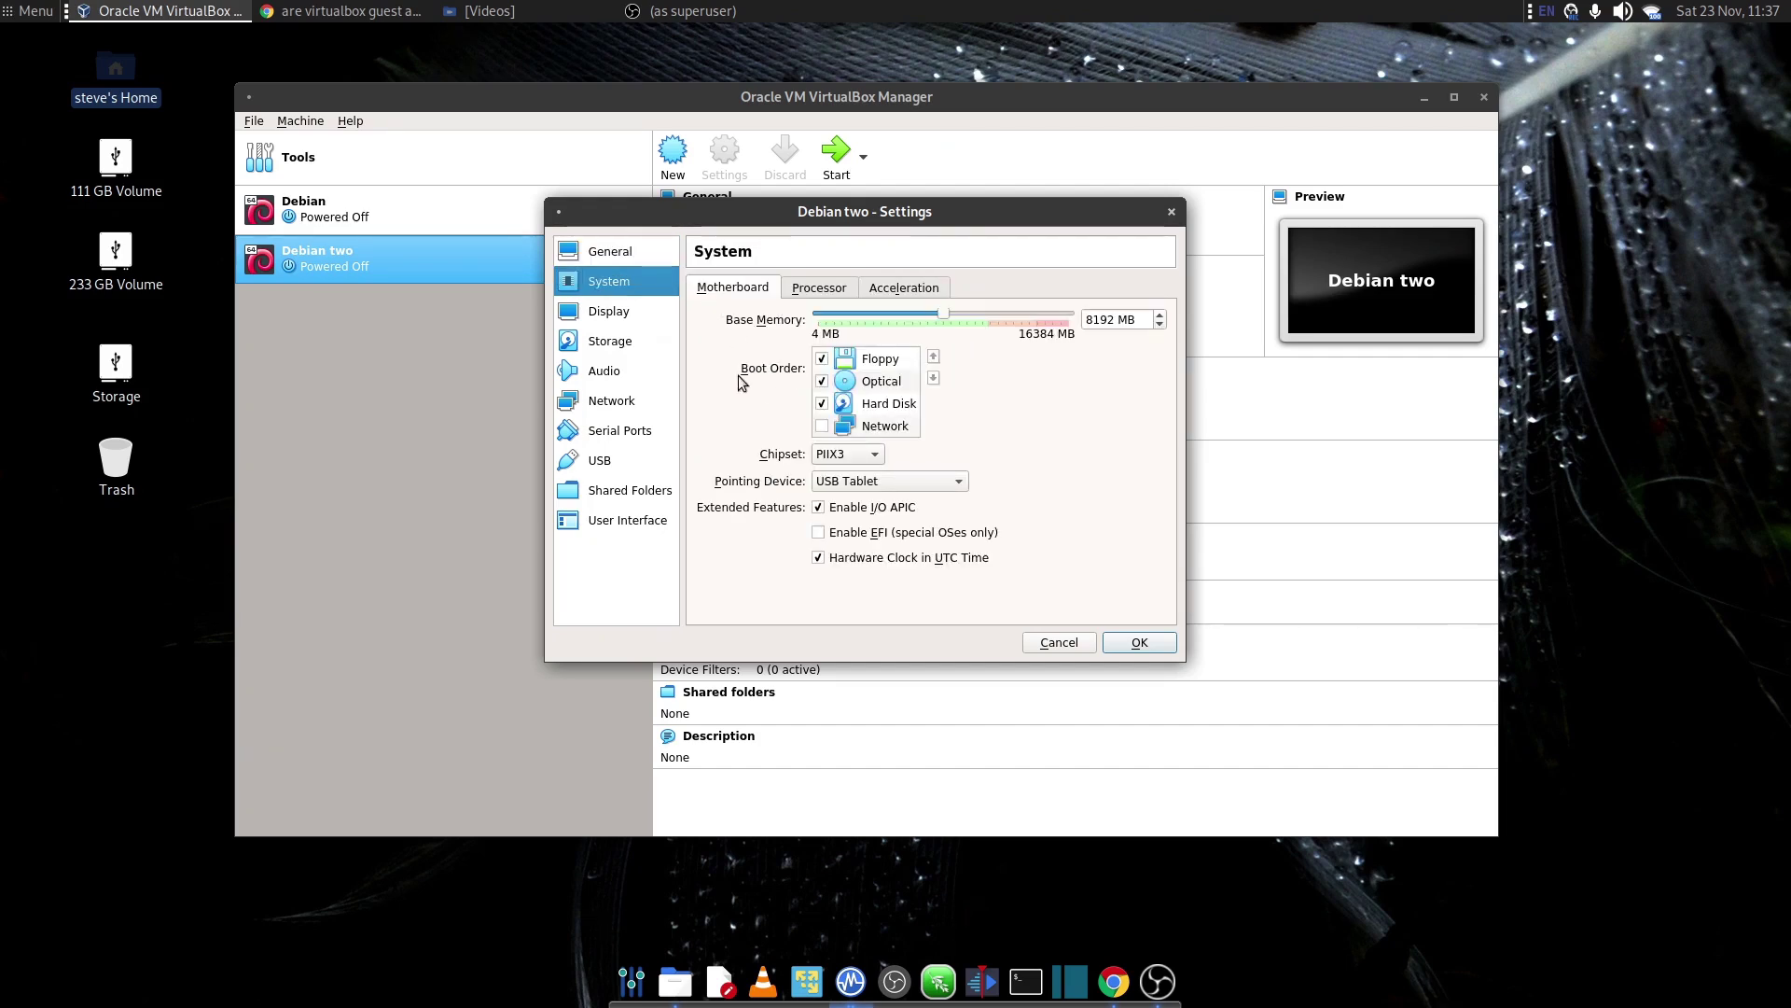
{"action": "left_click", "coordinate": [822, 358]}
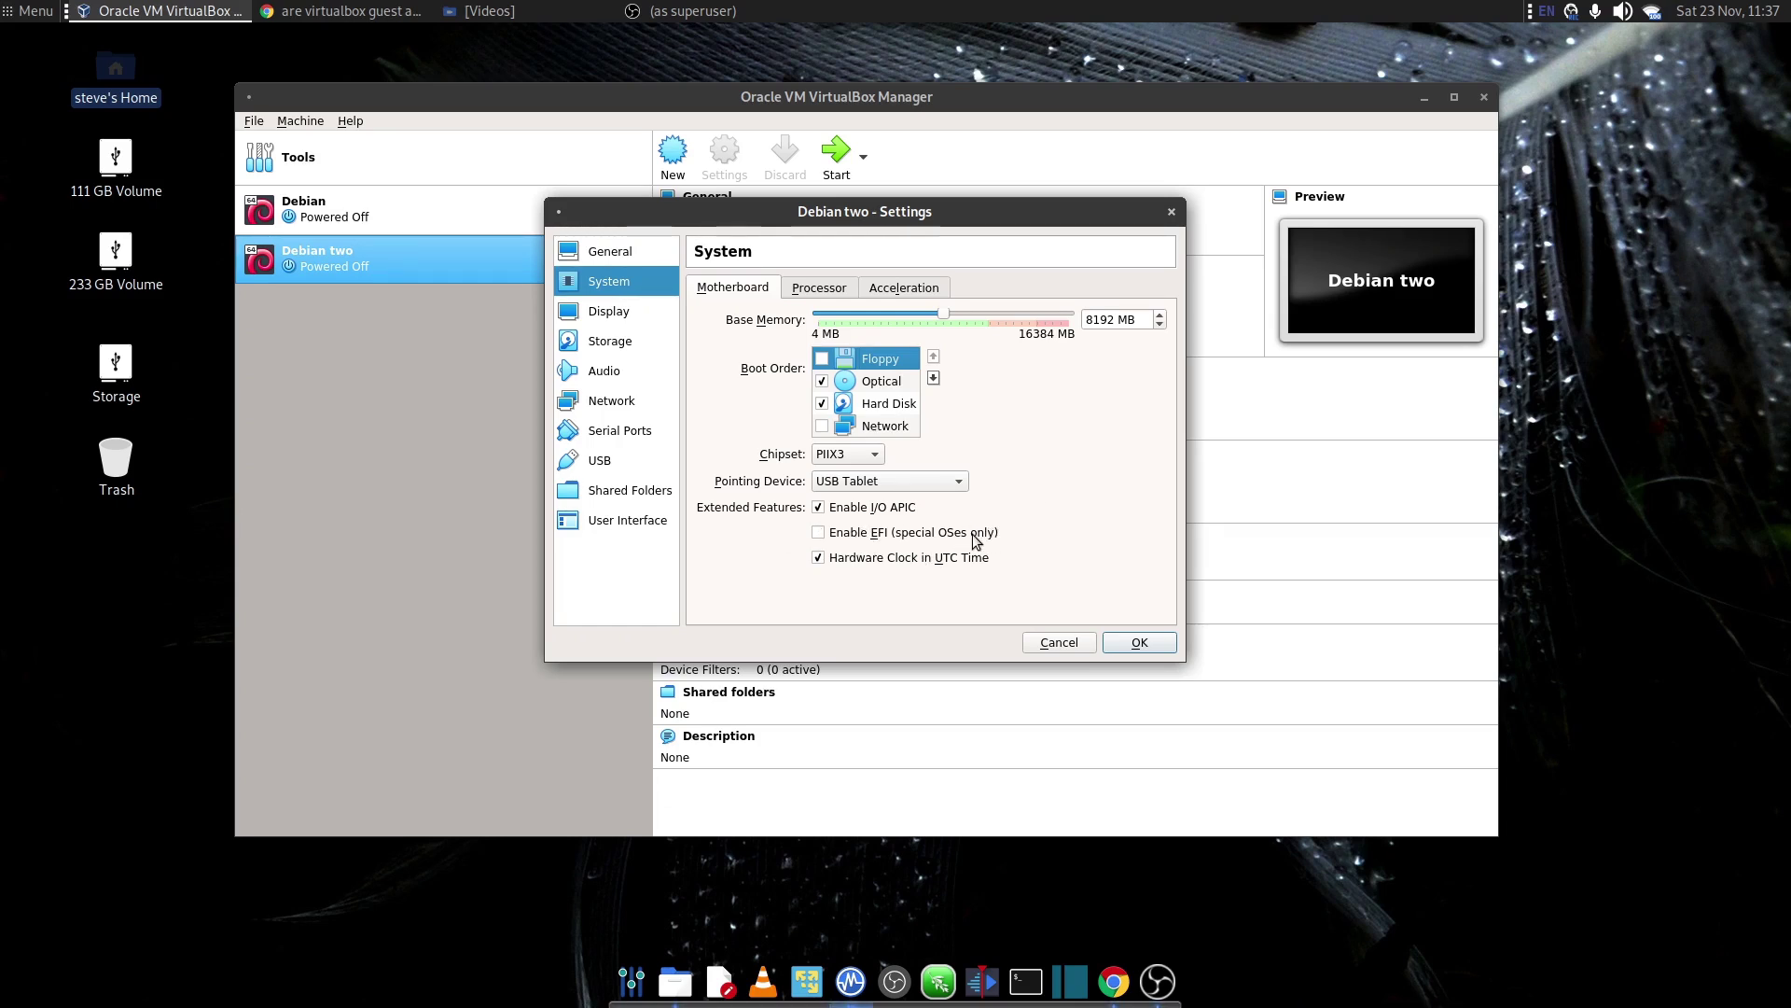
{"action": "left_click", "coordinate": [819, 533]}
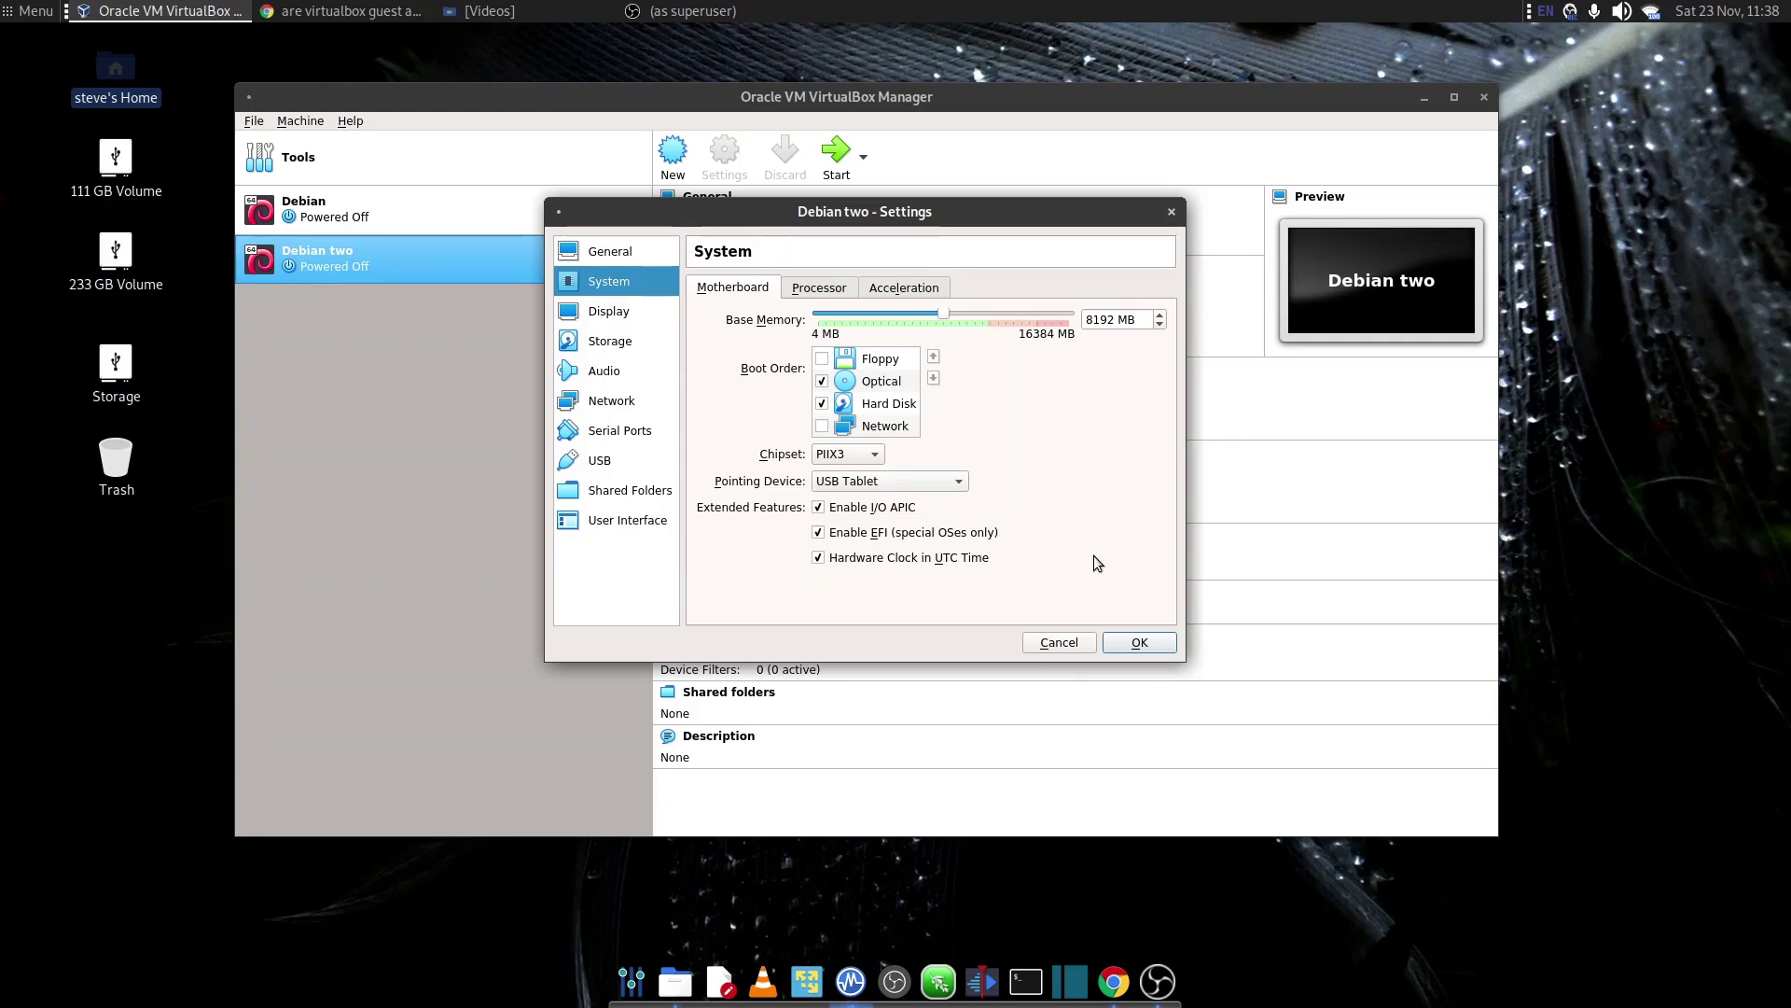
Set the virtual machine's processor count to 2 and check its acceleration options
{"action": "left_click", "coordinate": [807, 291]}
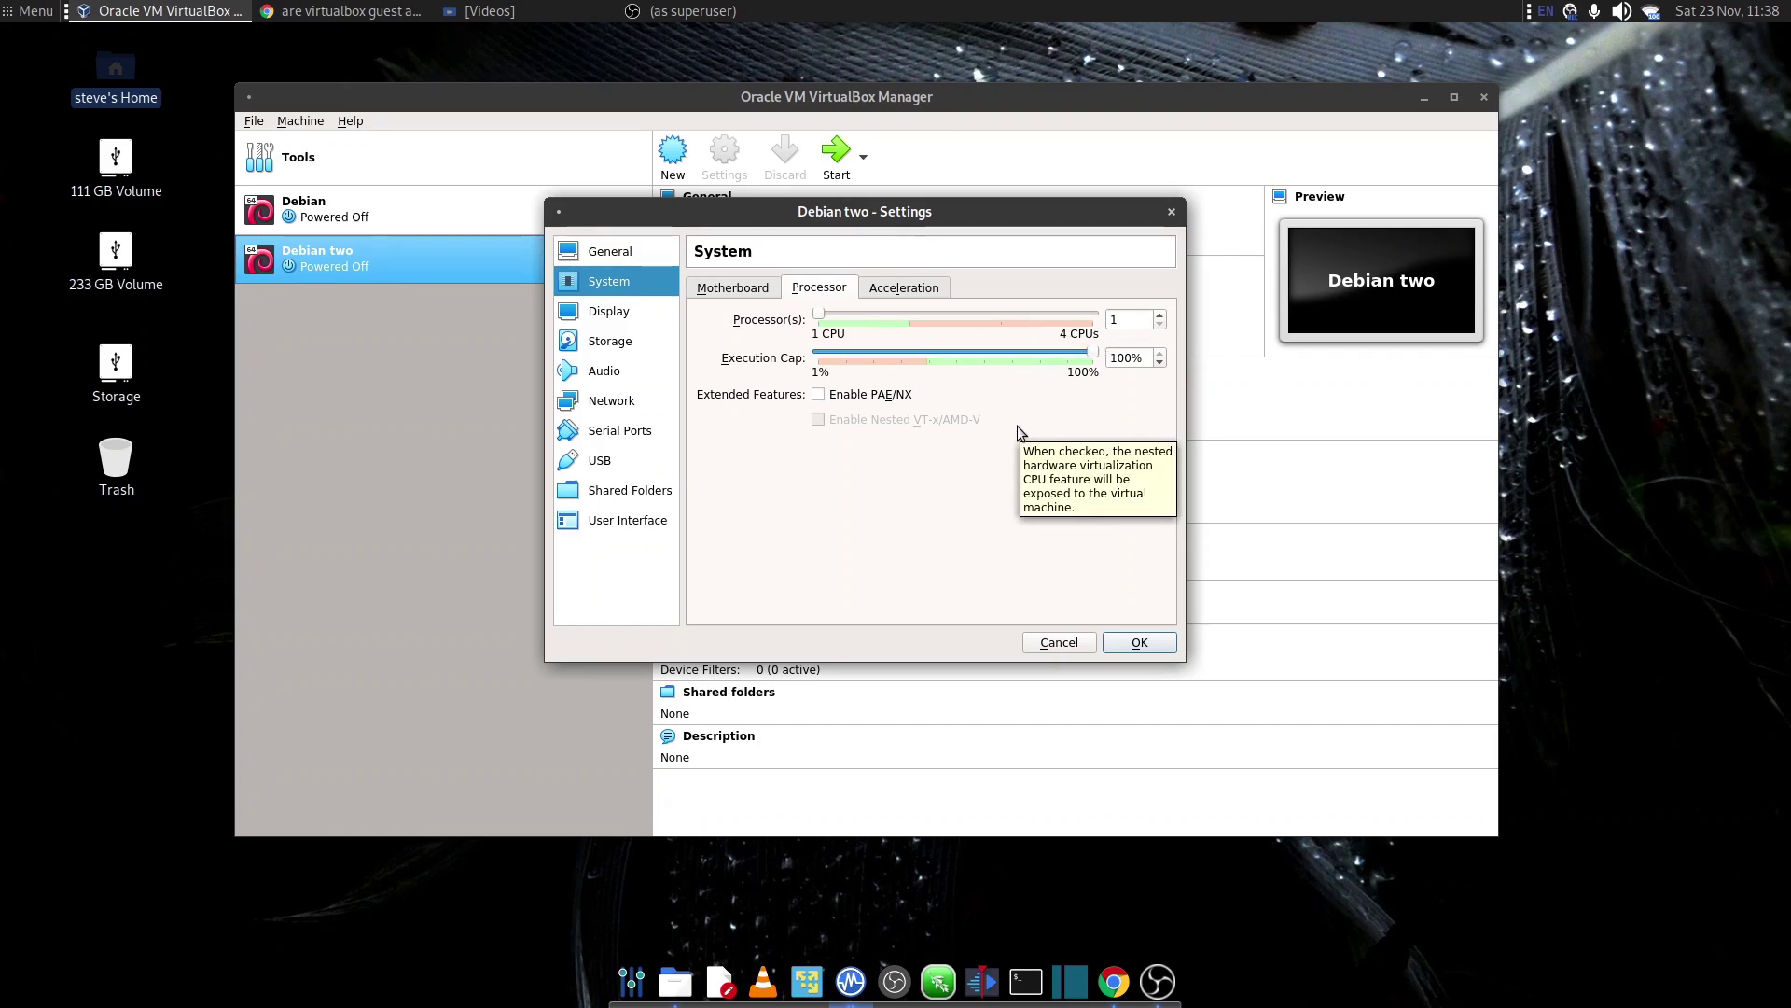
{"action": "left_click", "coordinate": [1161, 317]}
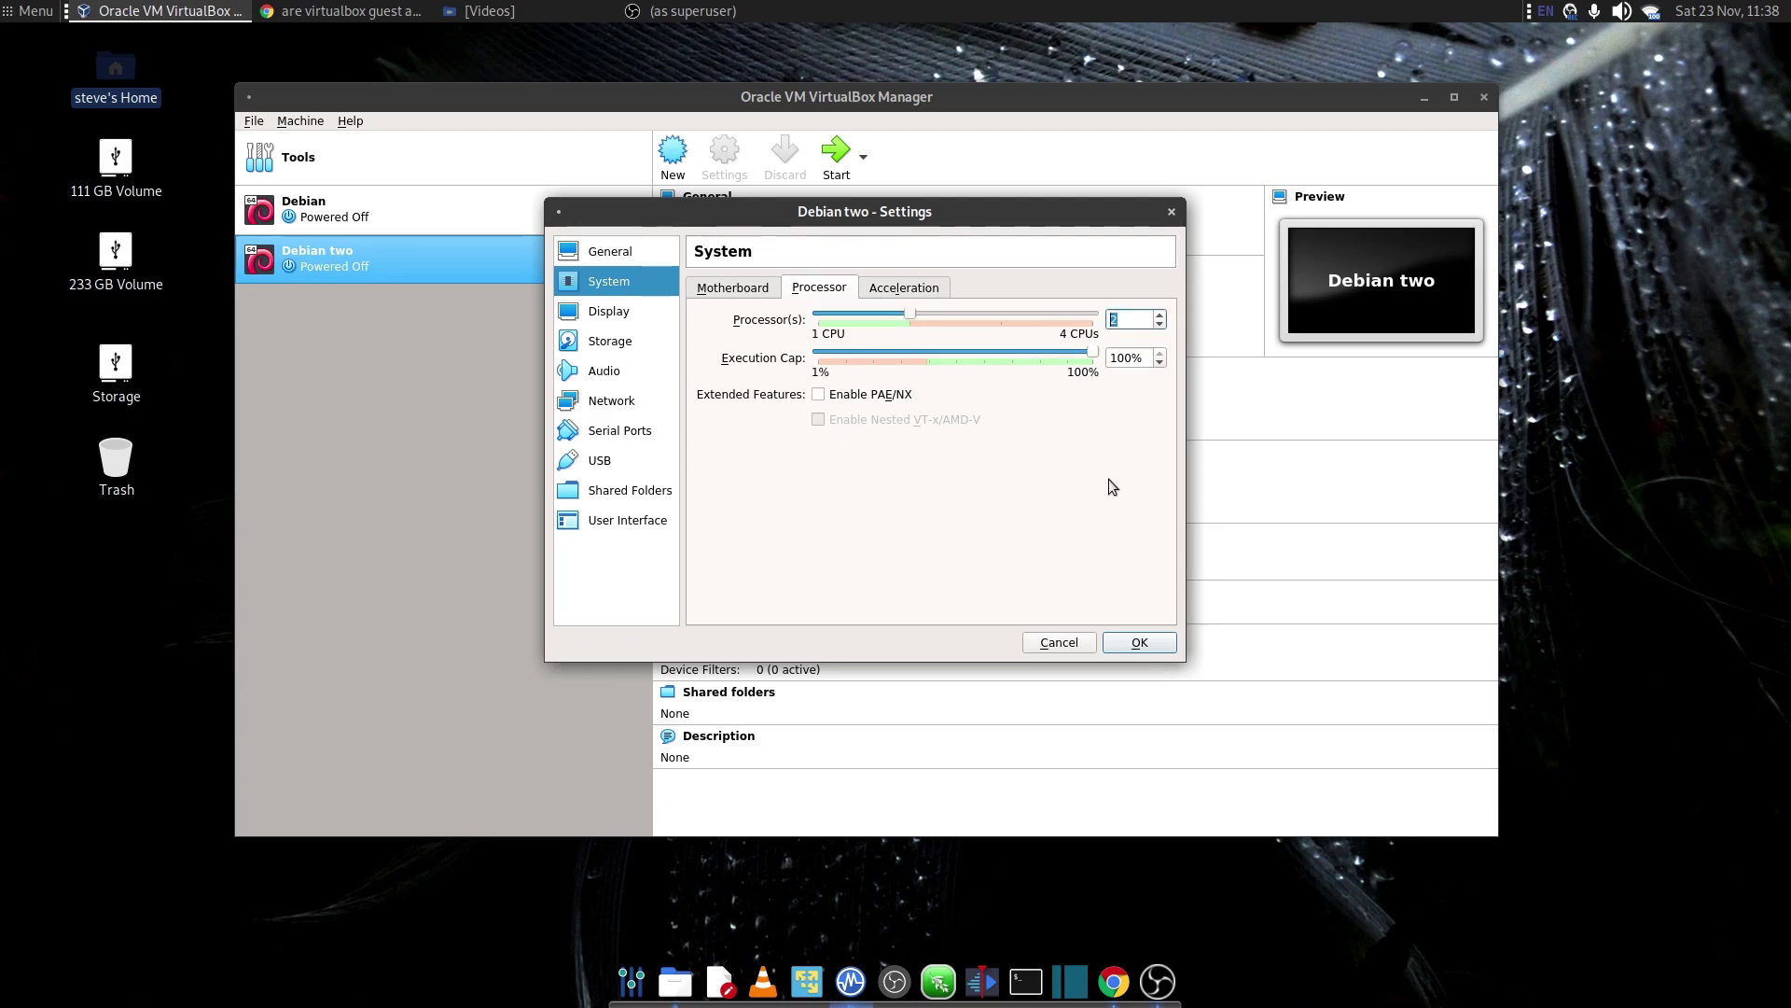
{"action": "left_click", "coordinate": [900, 295]}
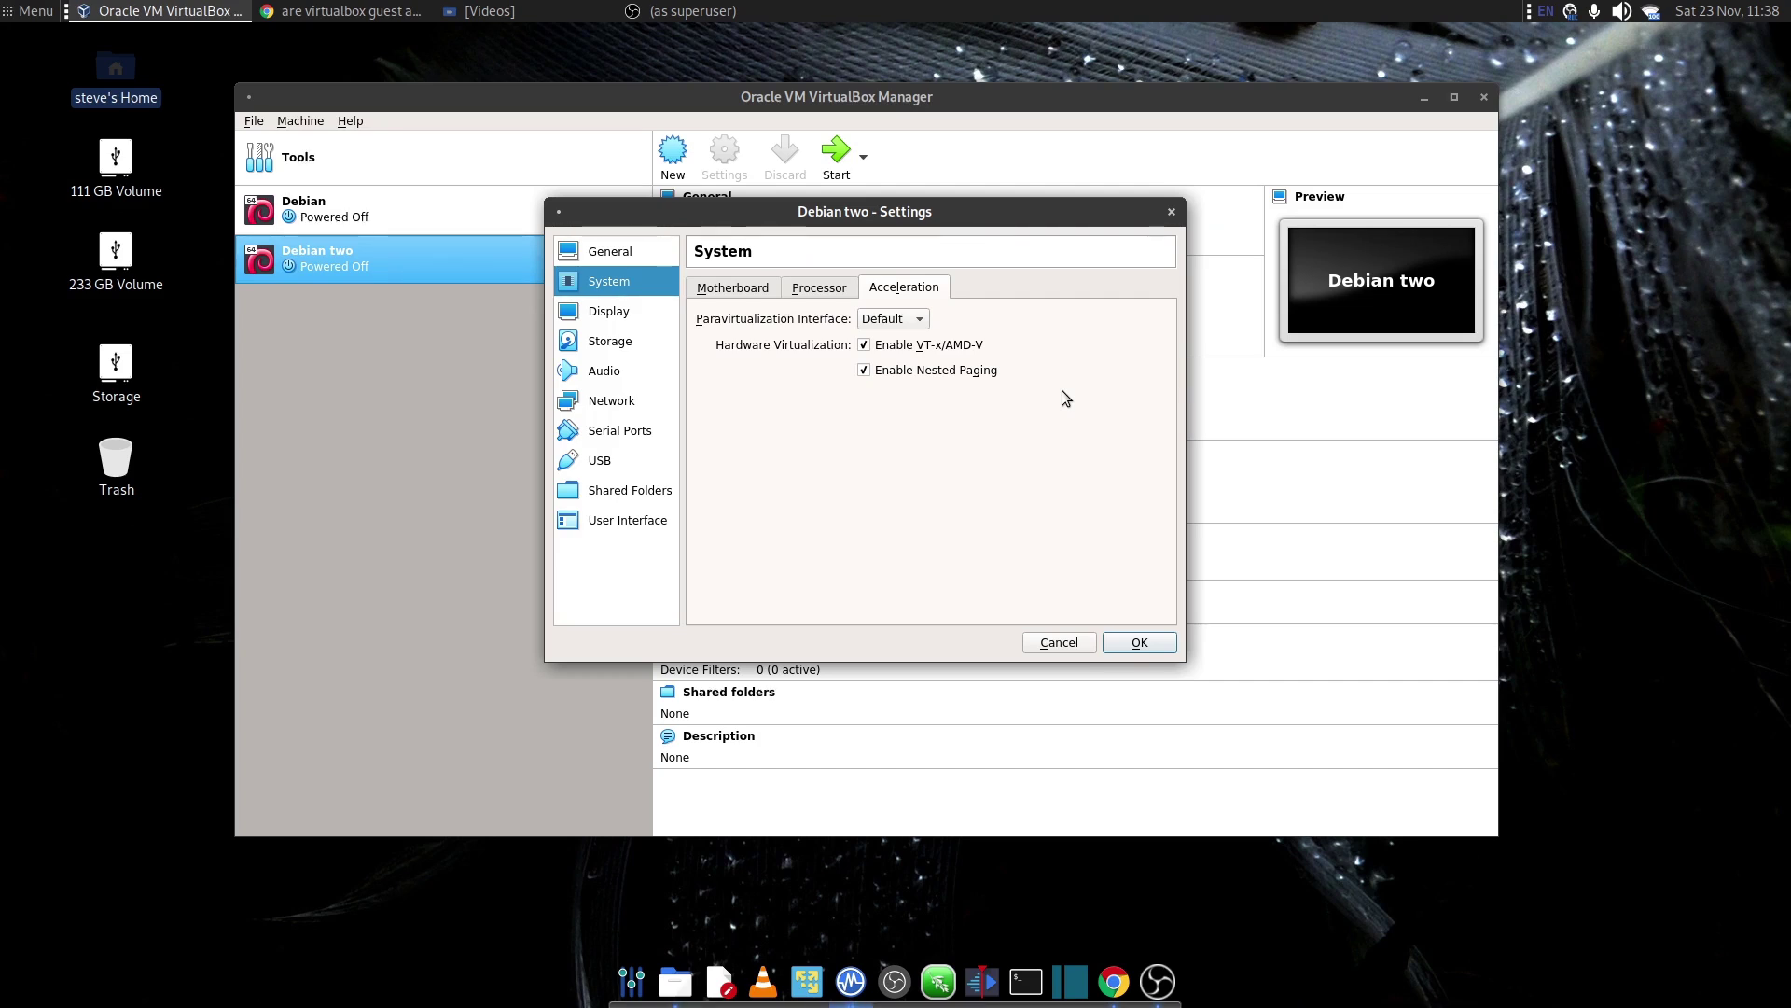
Enable 3D acceleration for the display and set the graphics controller to VBoxSVGA
{"action": "left_click", "coordinate": [612, 318]}
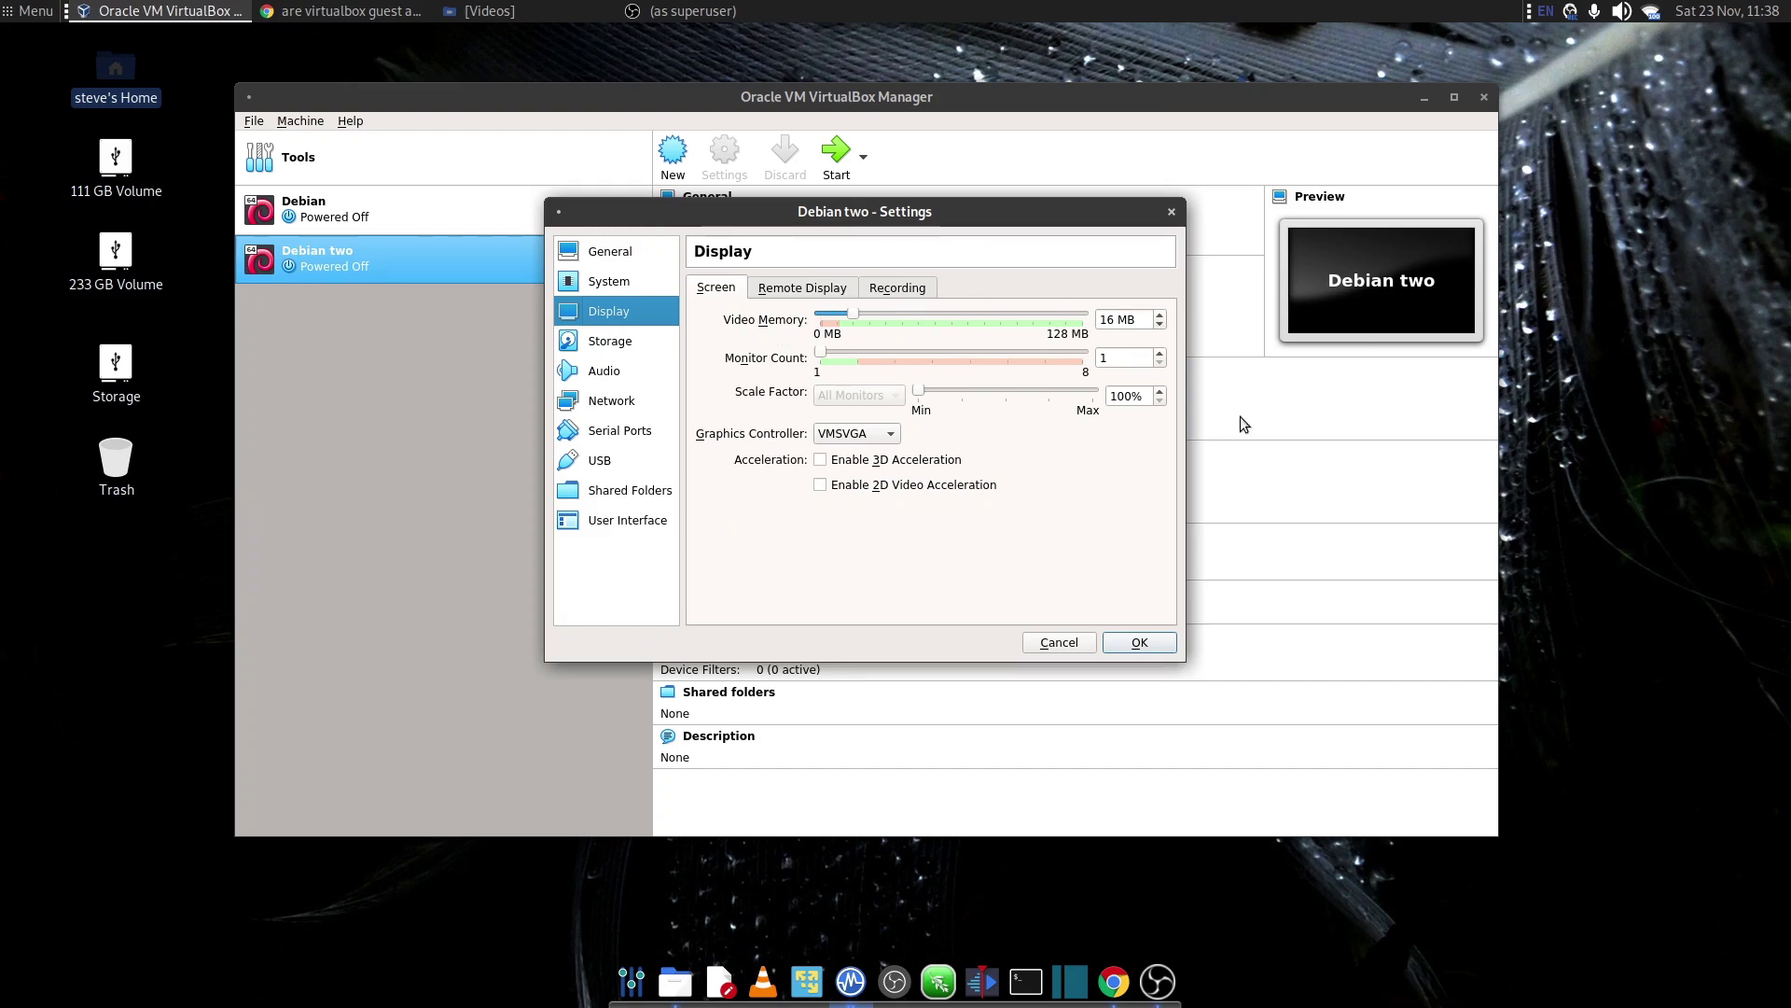
{"action": "left_click", "coordinate": [822, 461]}
{"action": "left_click", "coordinate": [894, 431]}
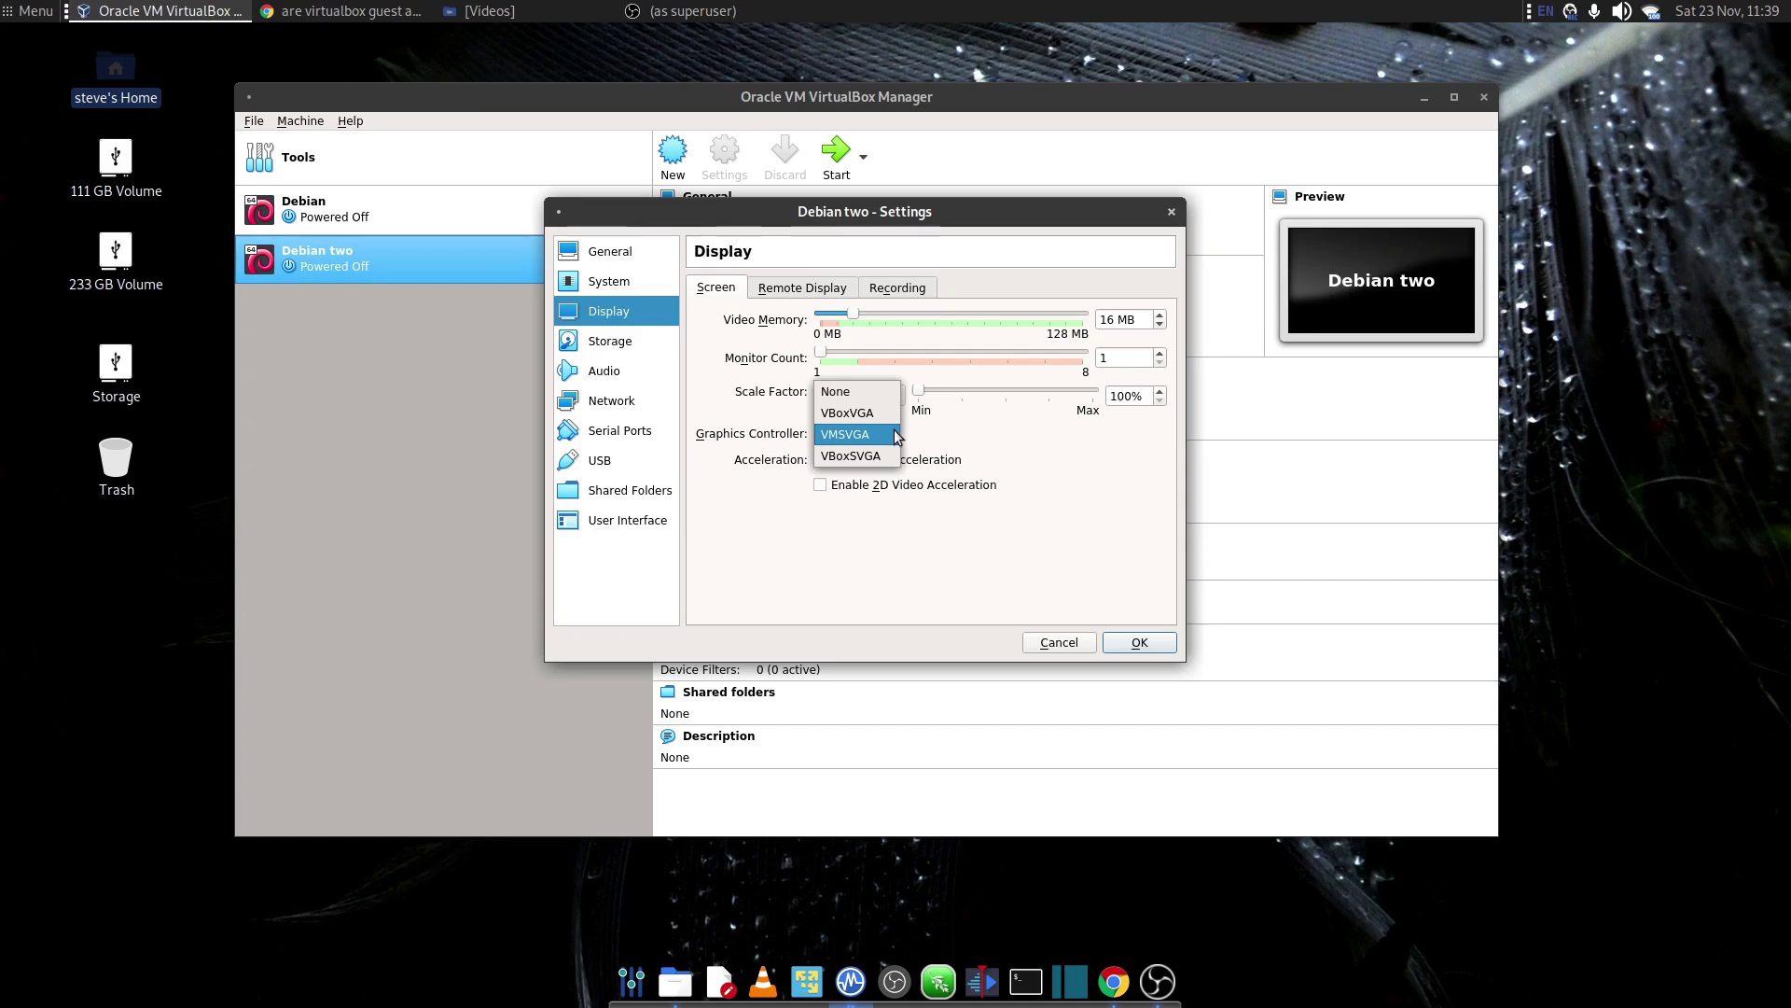
{"action": "left_click", "coordinate": [864, 459]}
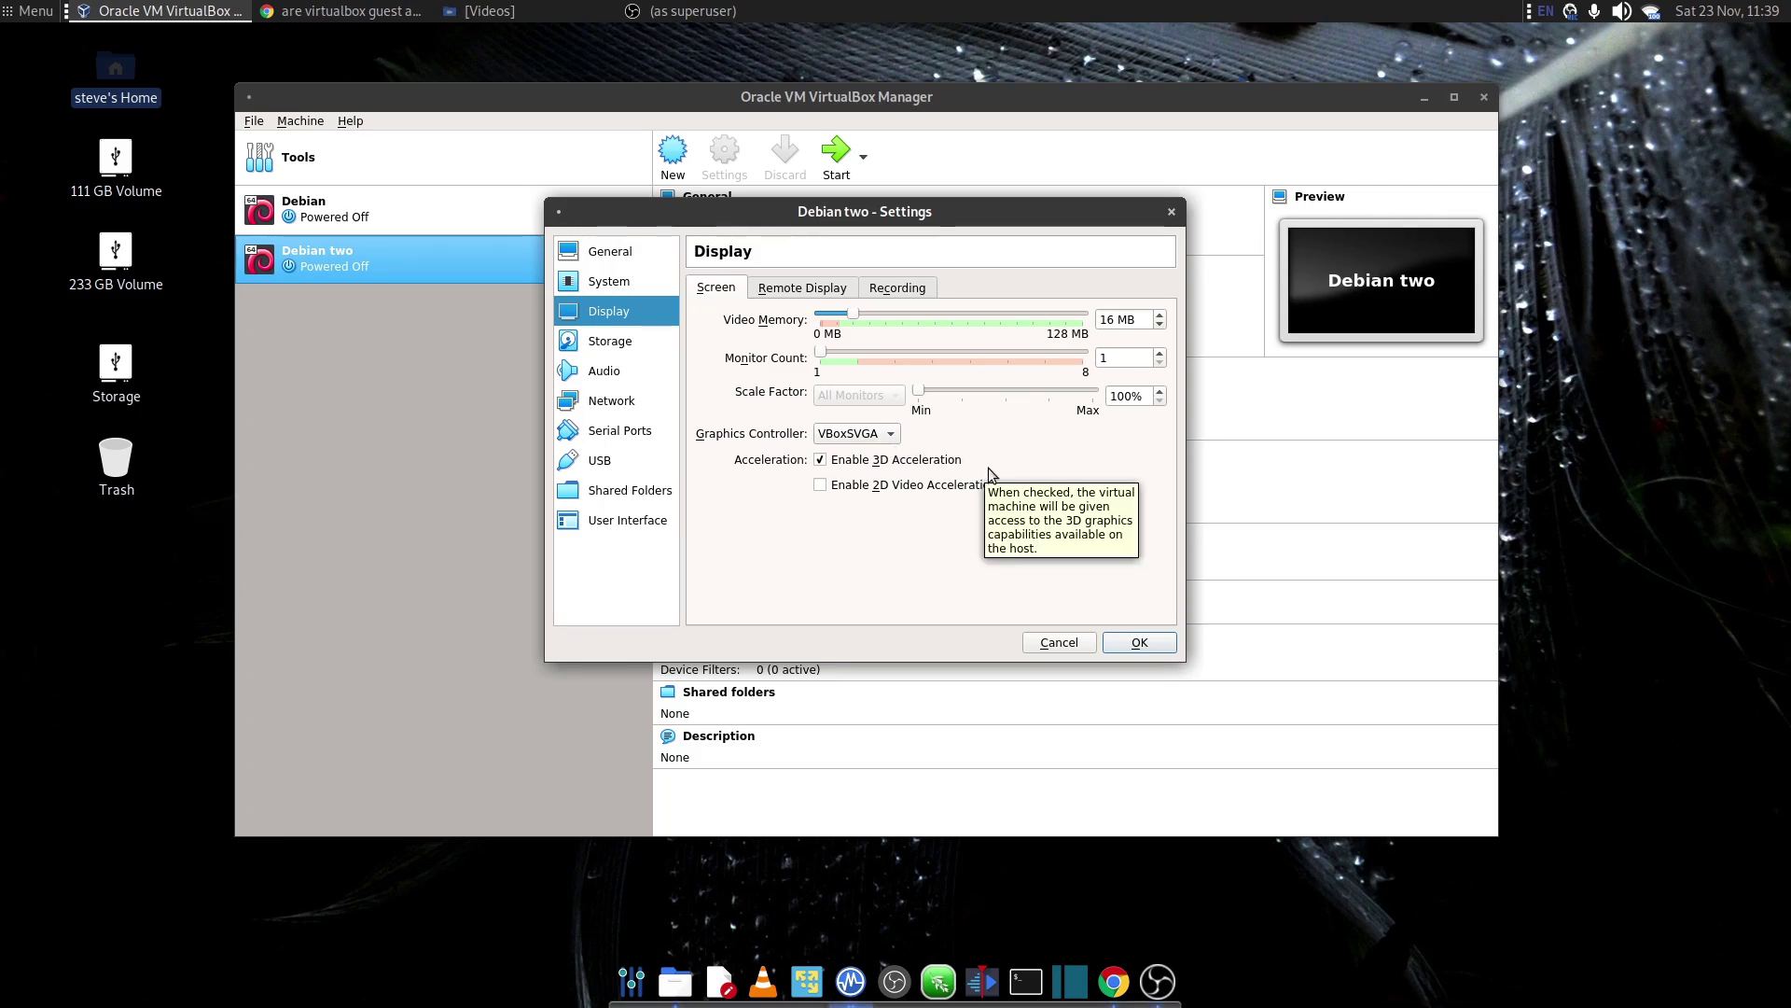
Load debian-live-10.1.0-amd64-mate+nonfree.iso into the empty optical drive on the IDE controller
{"action": "left_click", "coordinate": [597, 341]}
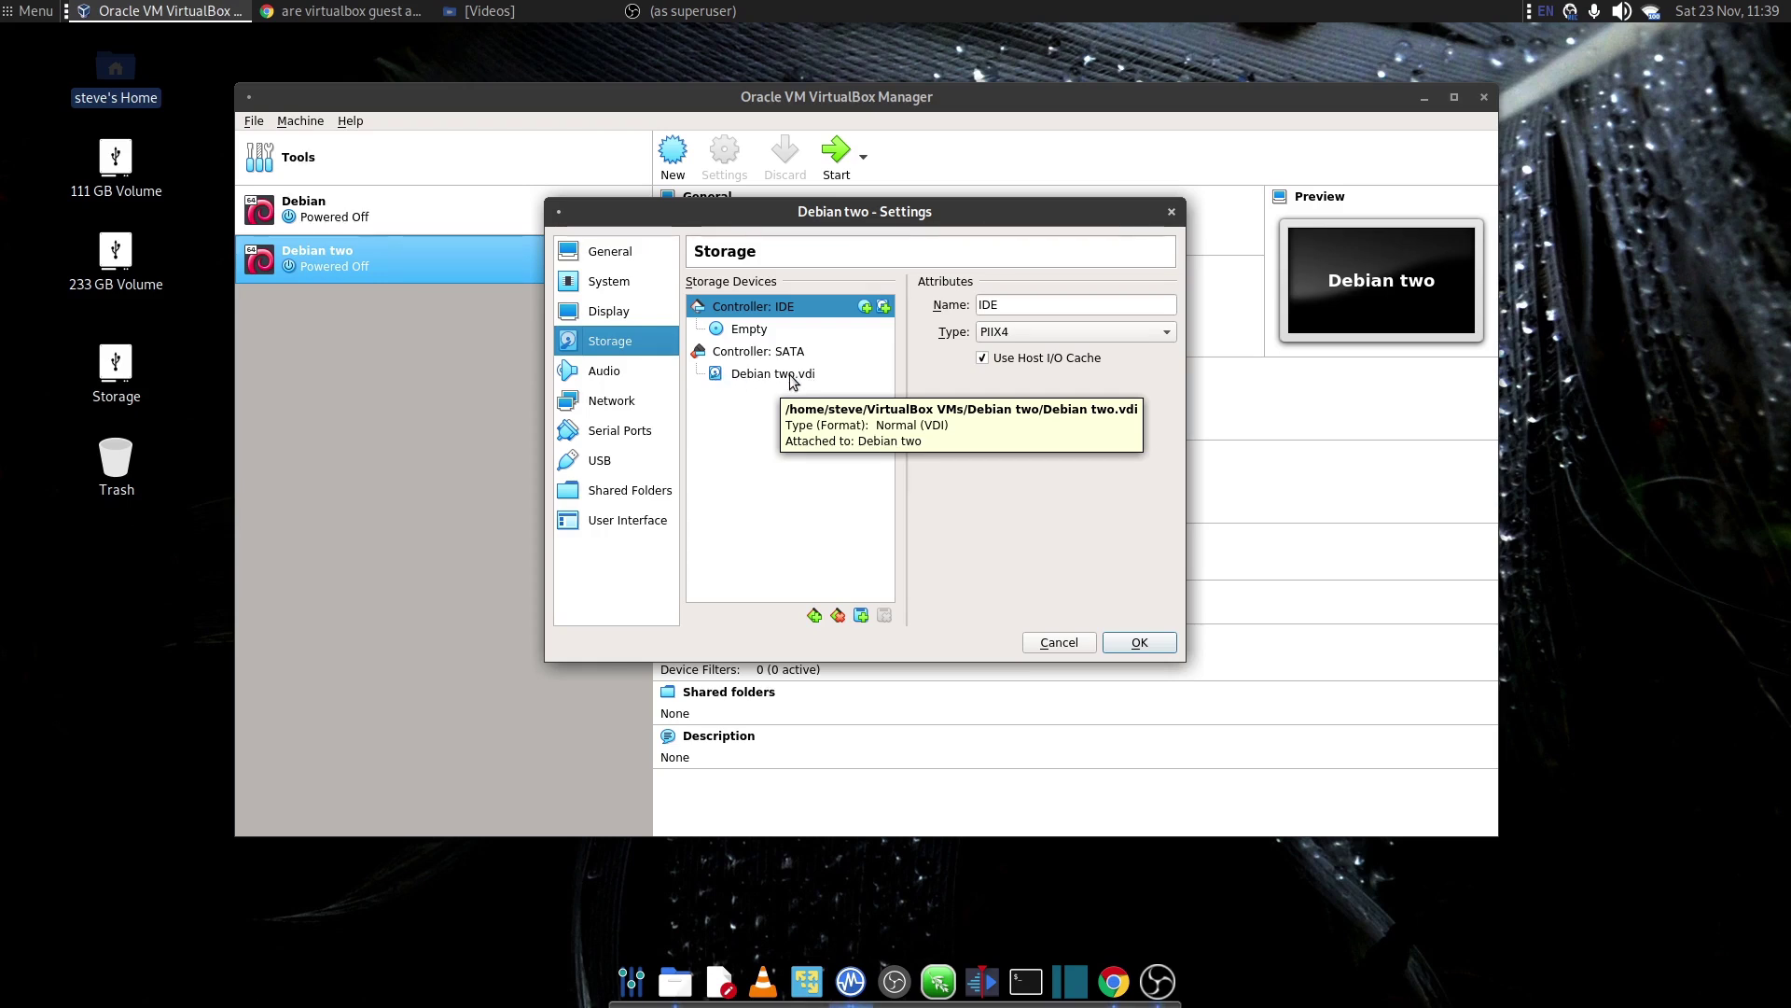
{"action": "left_click", "coordinate": [745, 331]}
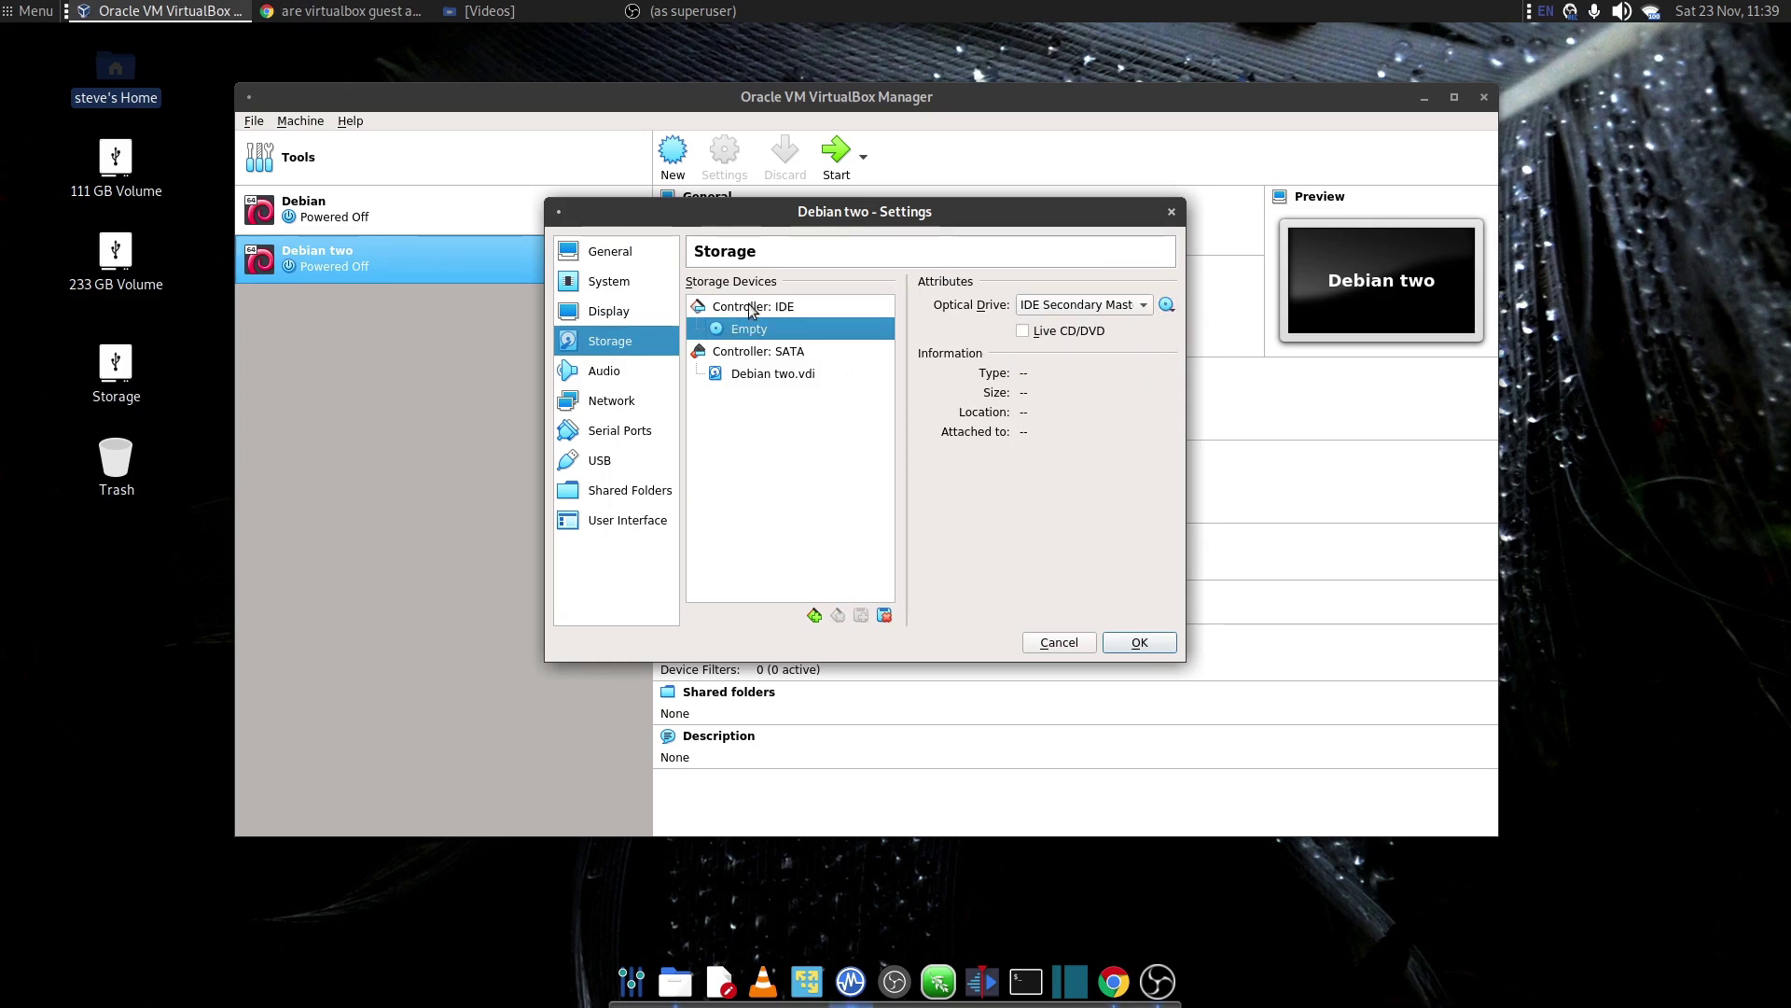
{"action": "left_click", "coordinate": [1168, 306]}
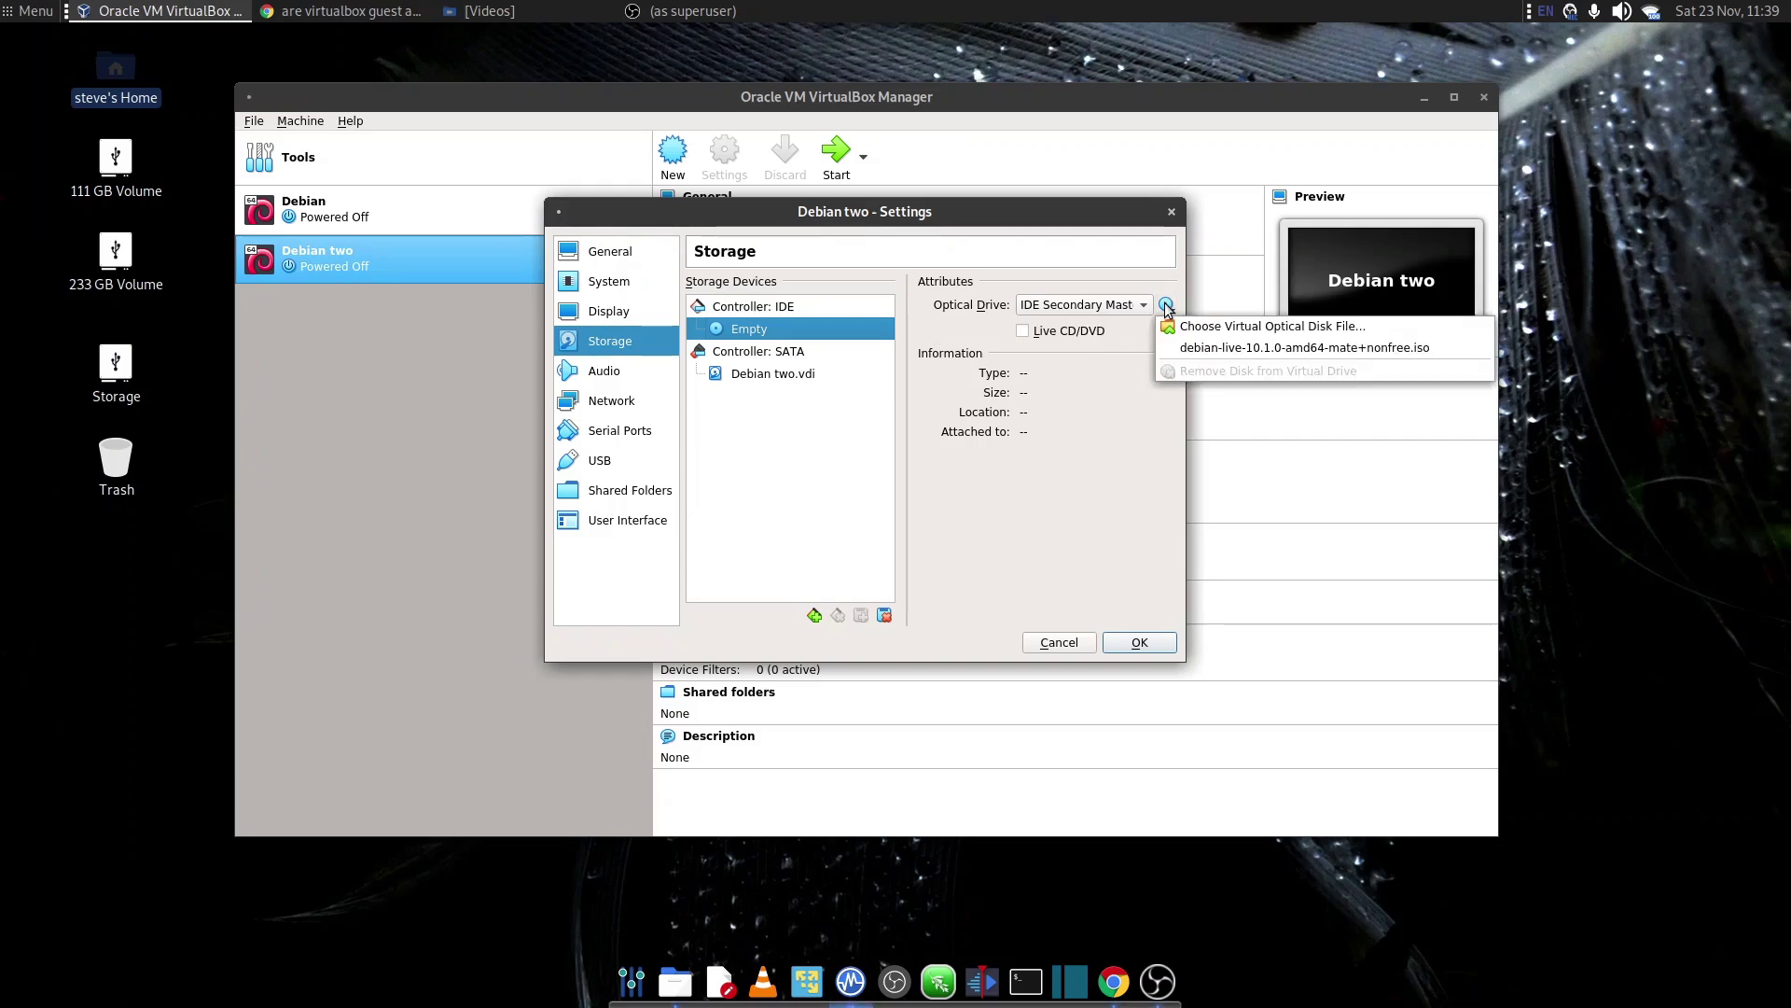
{"action": "left_click", "coordinate": [1201, 350]}
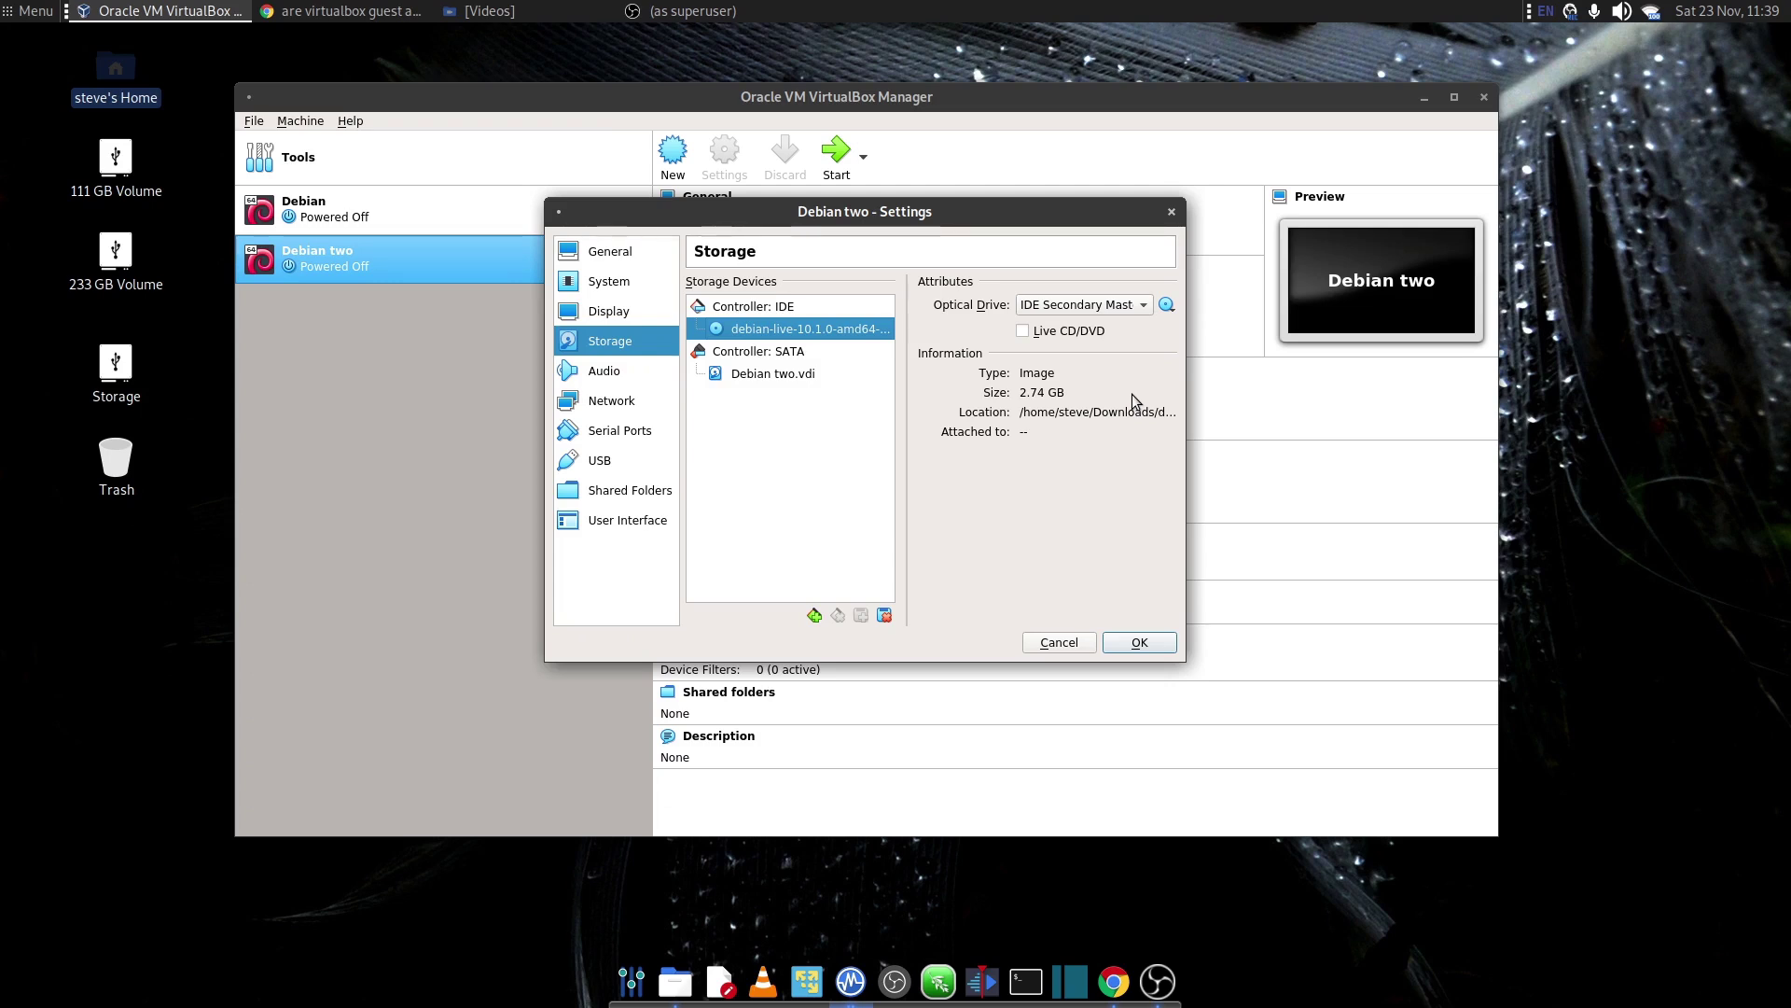
Disable audio for the virtual machine and attach network Adapter 1 to Bridged Adapter
{"action": "left_click", "coordinate": [603, 371]}
{"action": "left_click", "coordinate": [693, 283]}
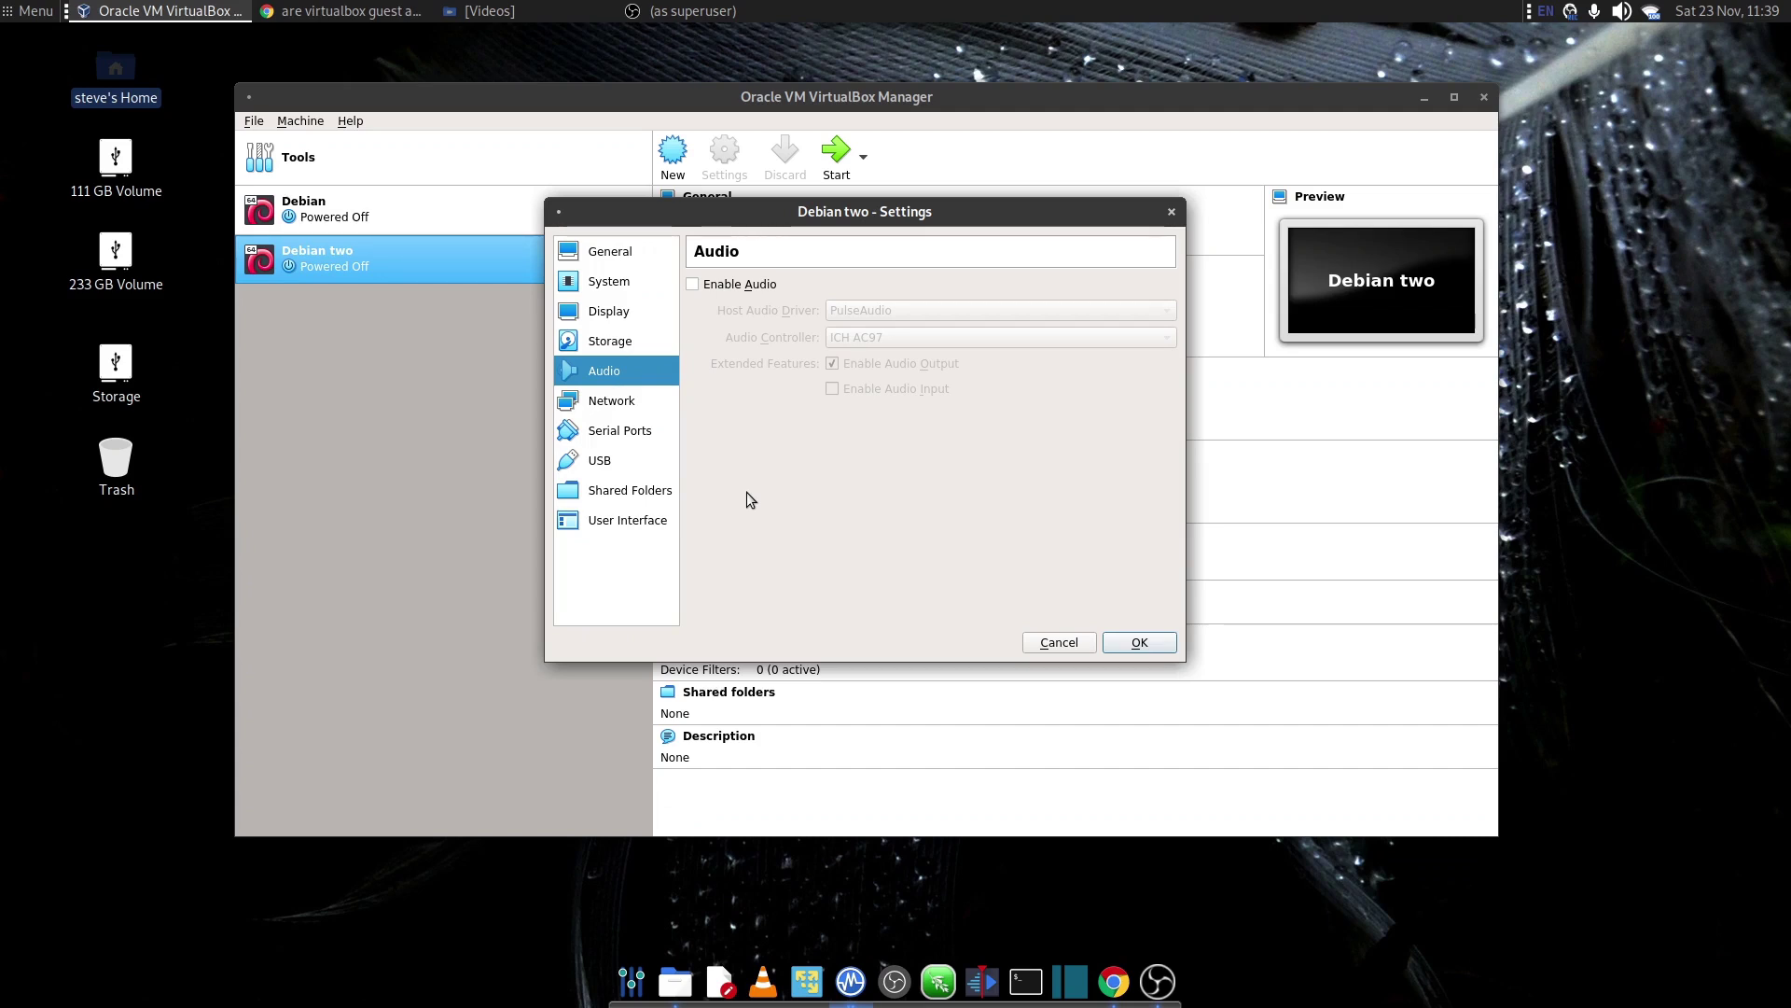
{"action": "left_click", "coordinate": [628, 408]}
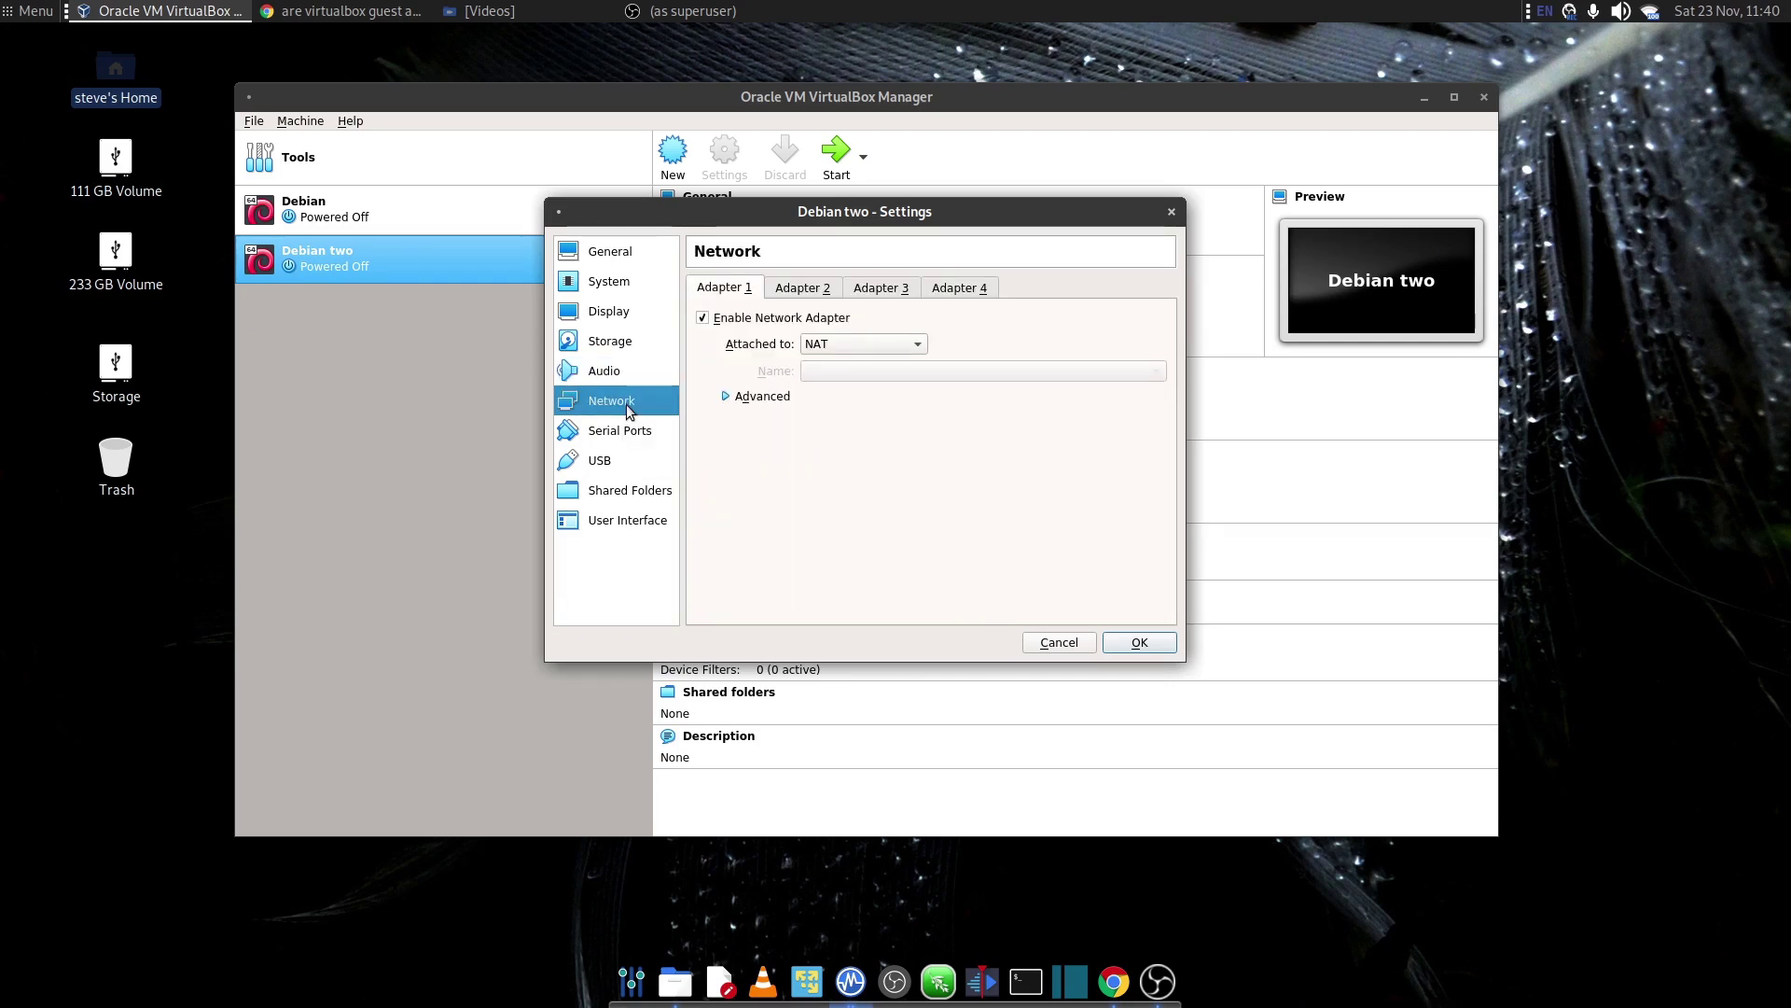
{"action": "left_click", "coordinate": [903, 346]}
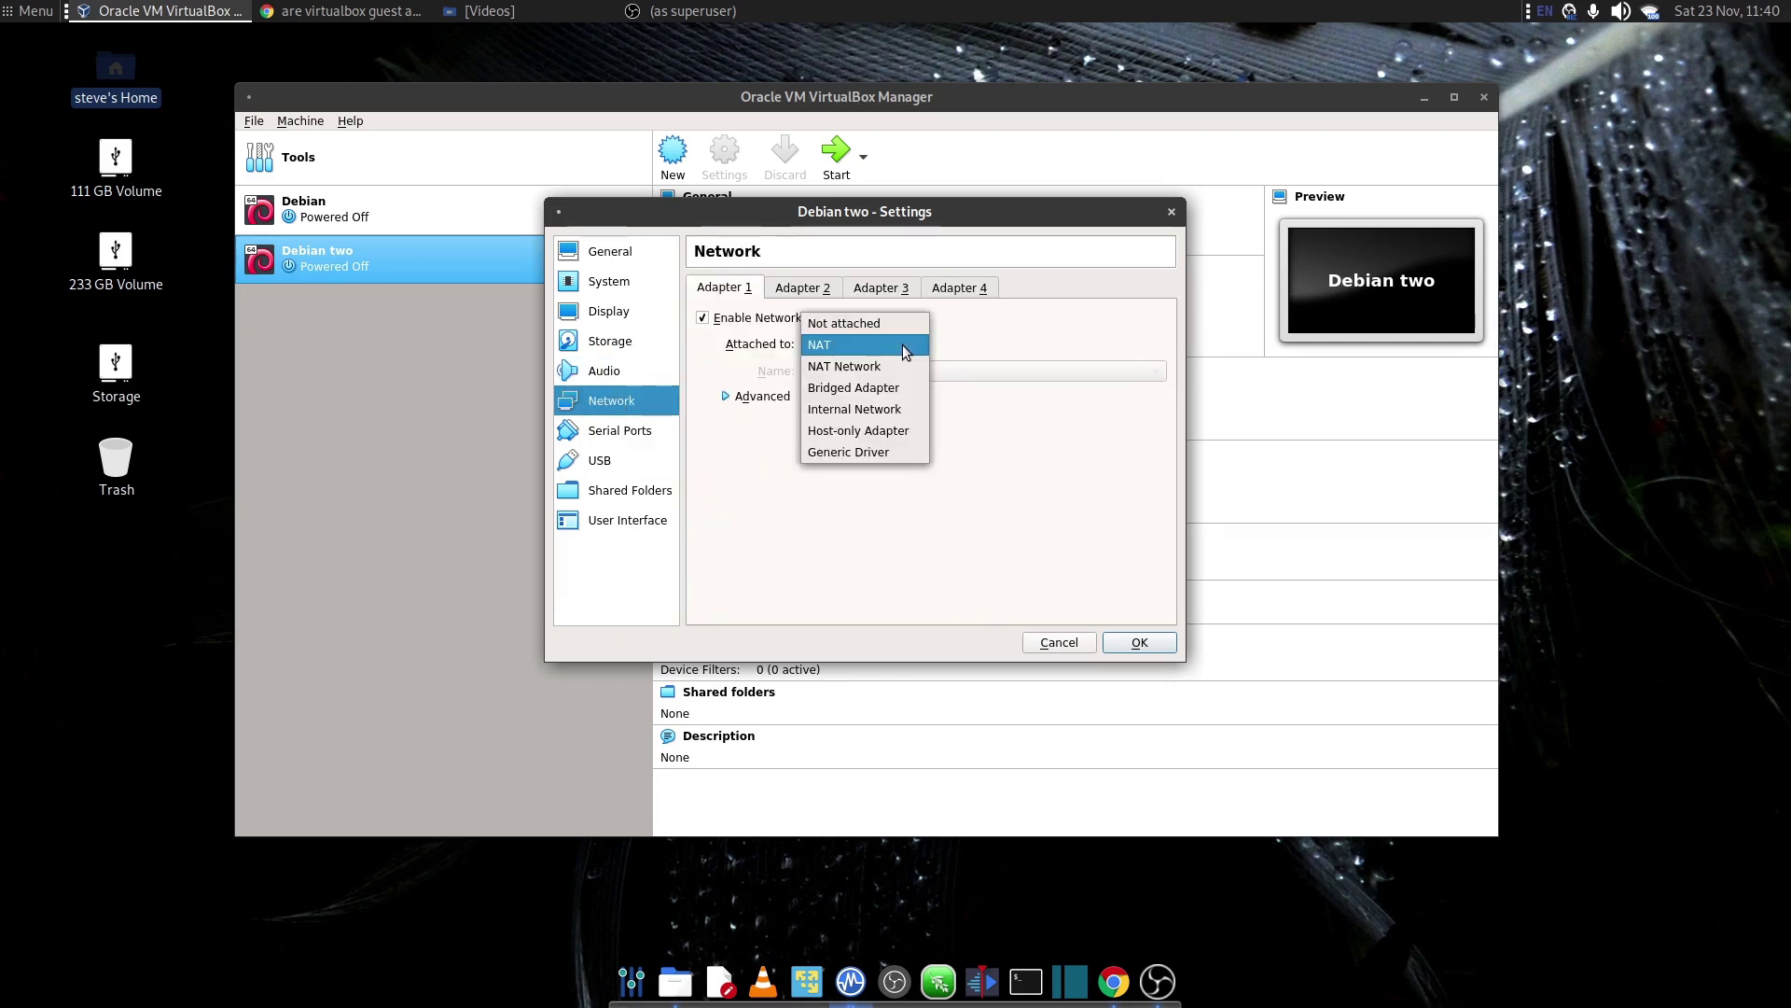
{"action": "left_click", "coordinate": [891, 391]}
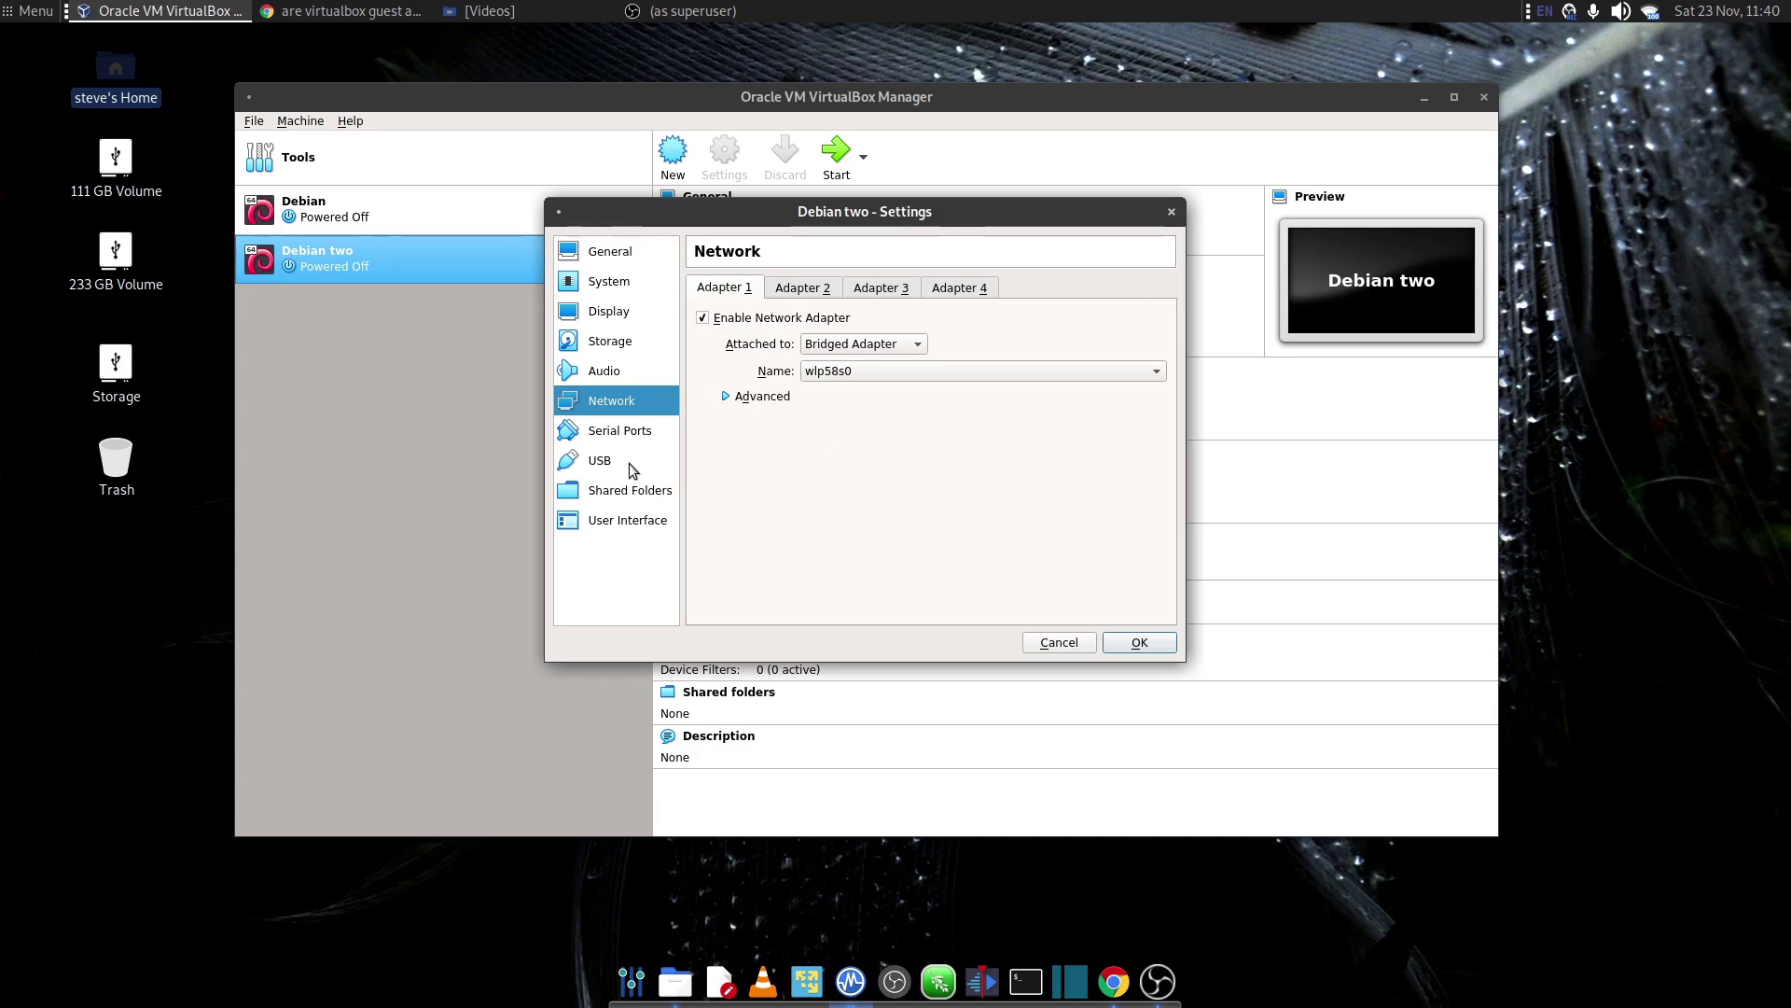
Review the serial port, USB, shared folder and user interface settings of Debian two, and save its configuration
{"action": "left_click", "coordinate": [615, 431]}
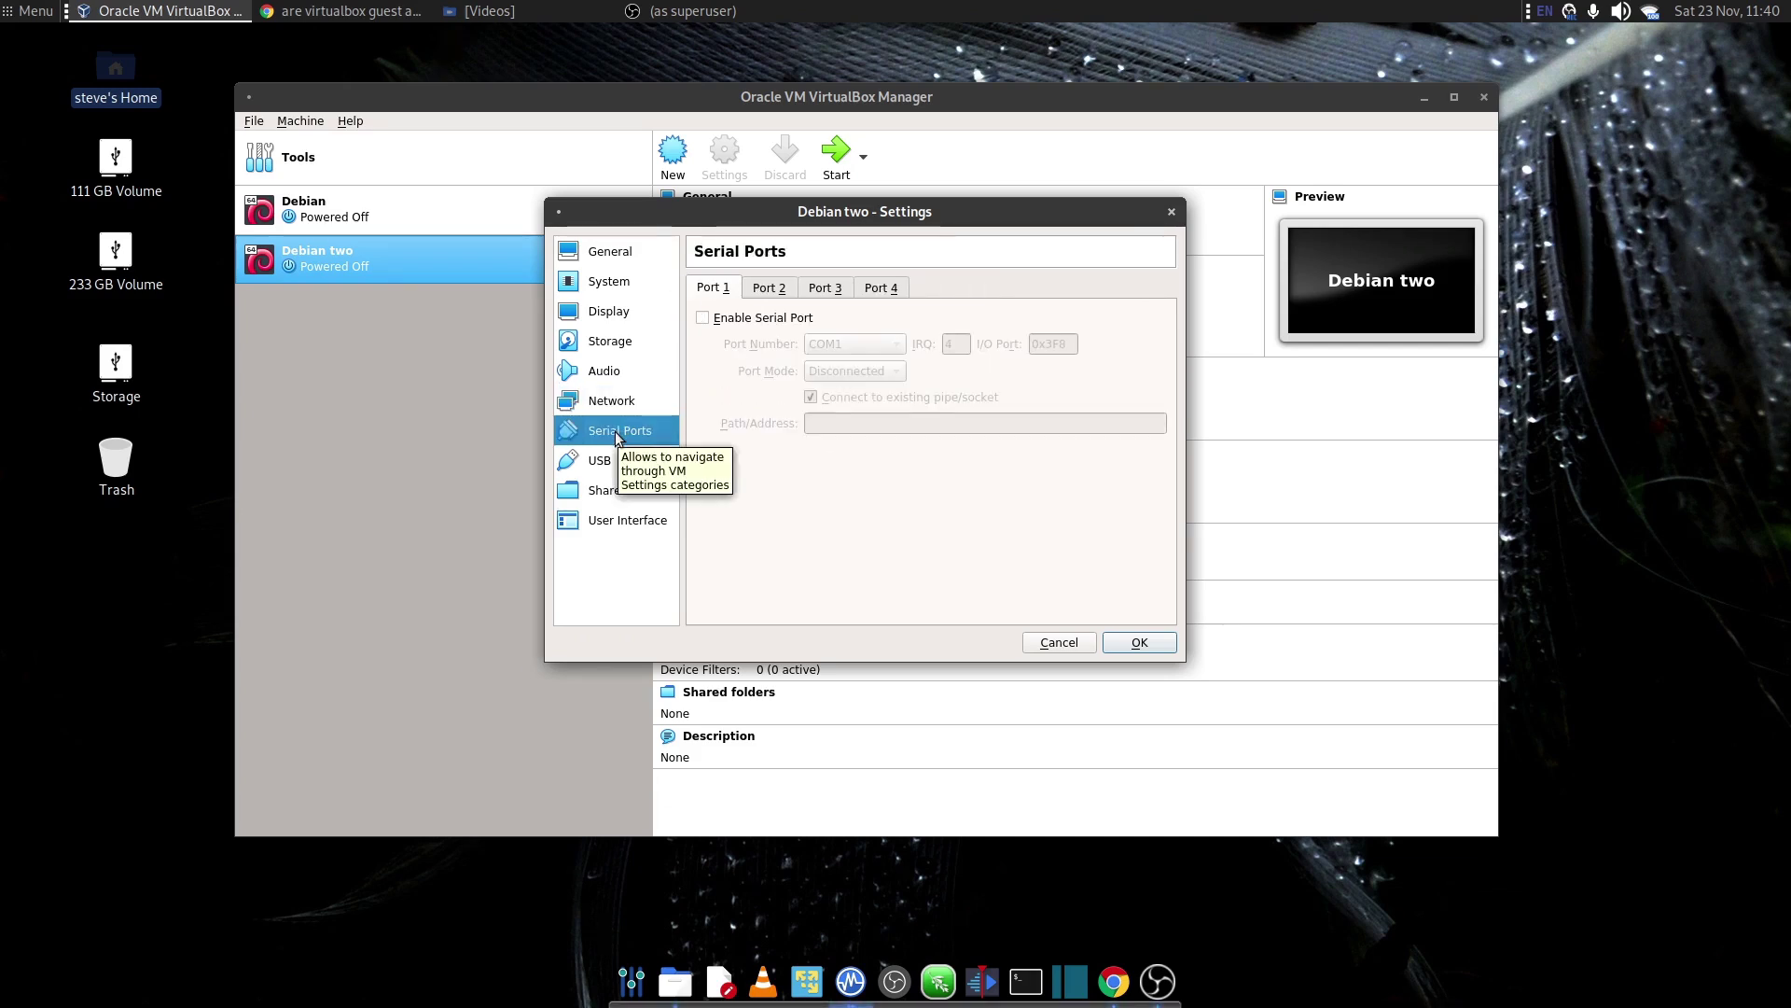
{"action": "left_click", "coordinate": [602, 461]}
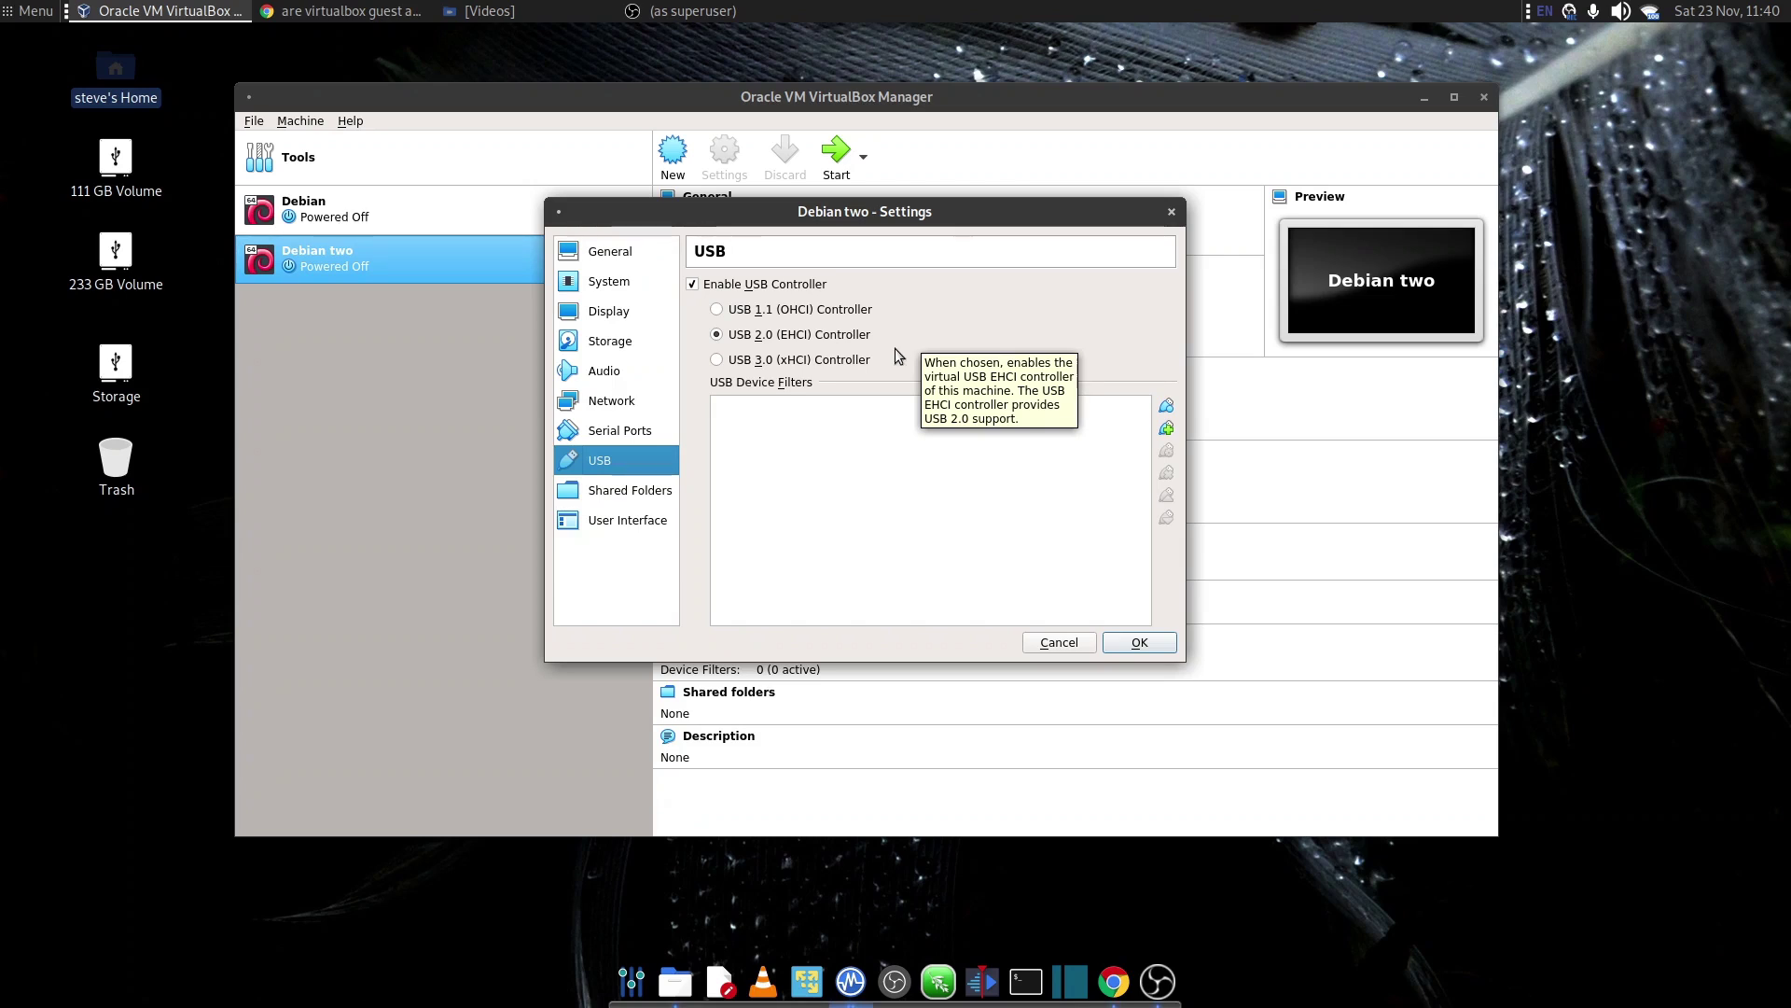
{"action": "left_click", "coordinate": [644, 492]}
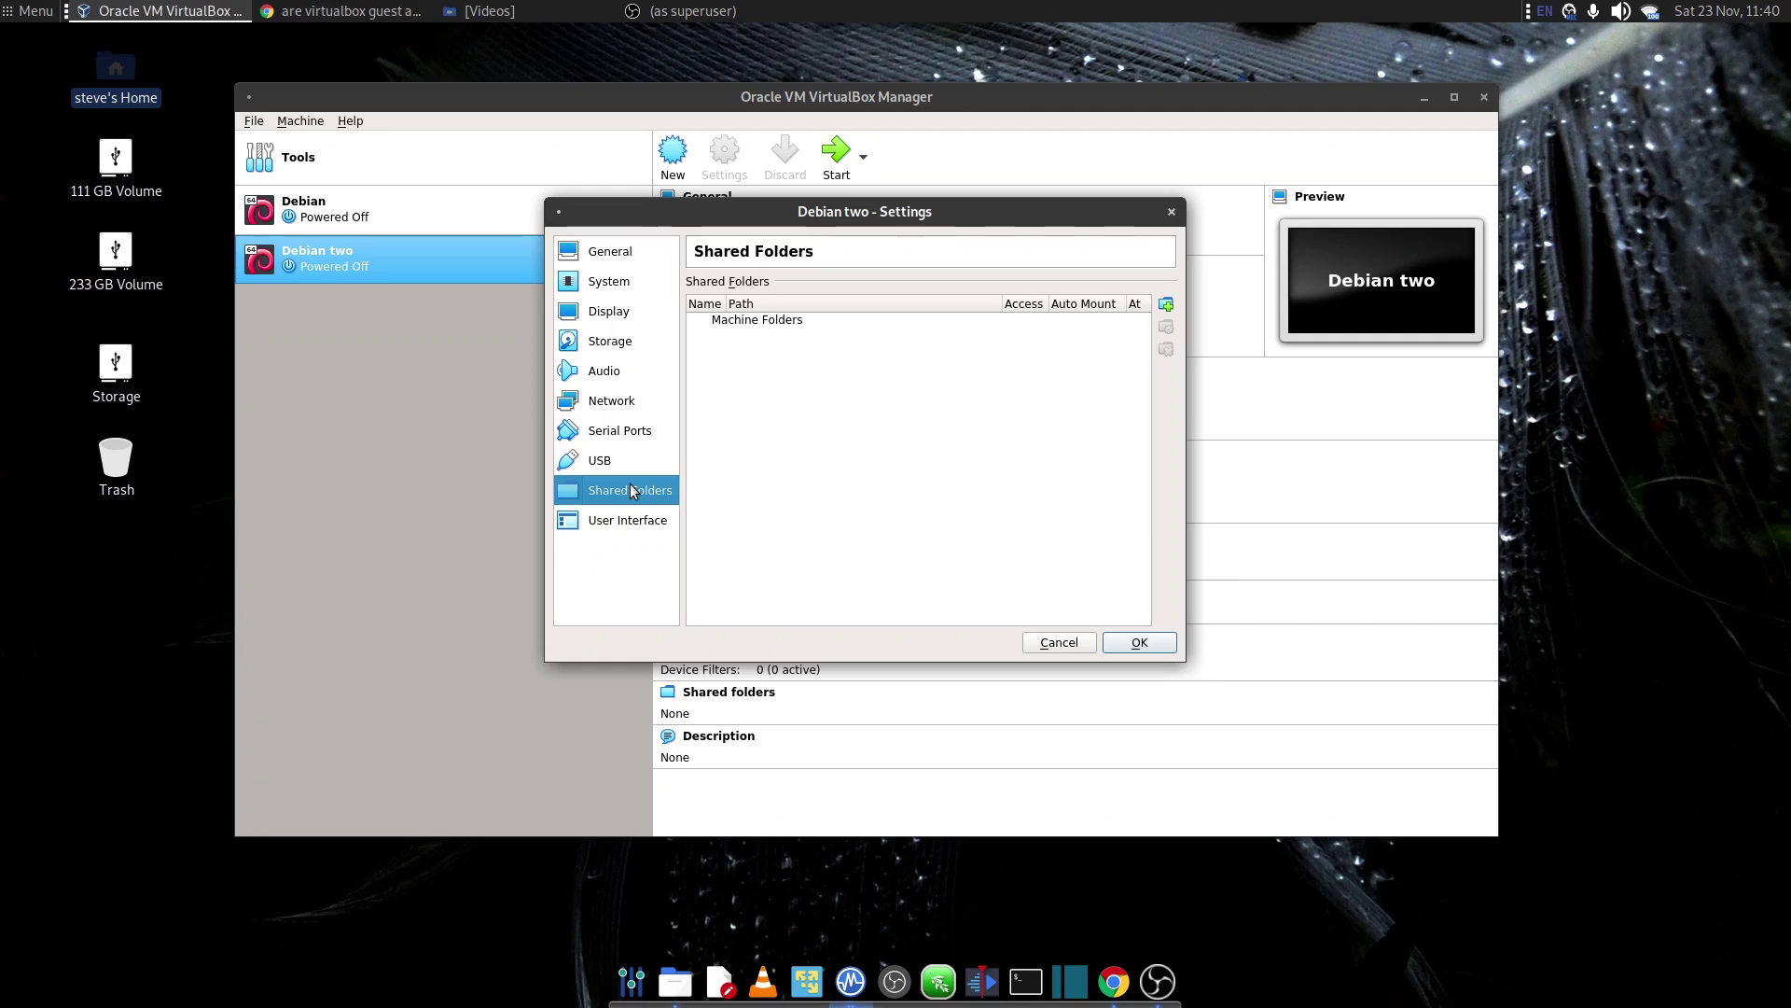
{"action": "left_click", "coordinate": [614, 525]}
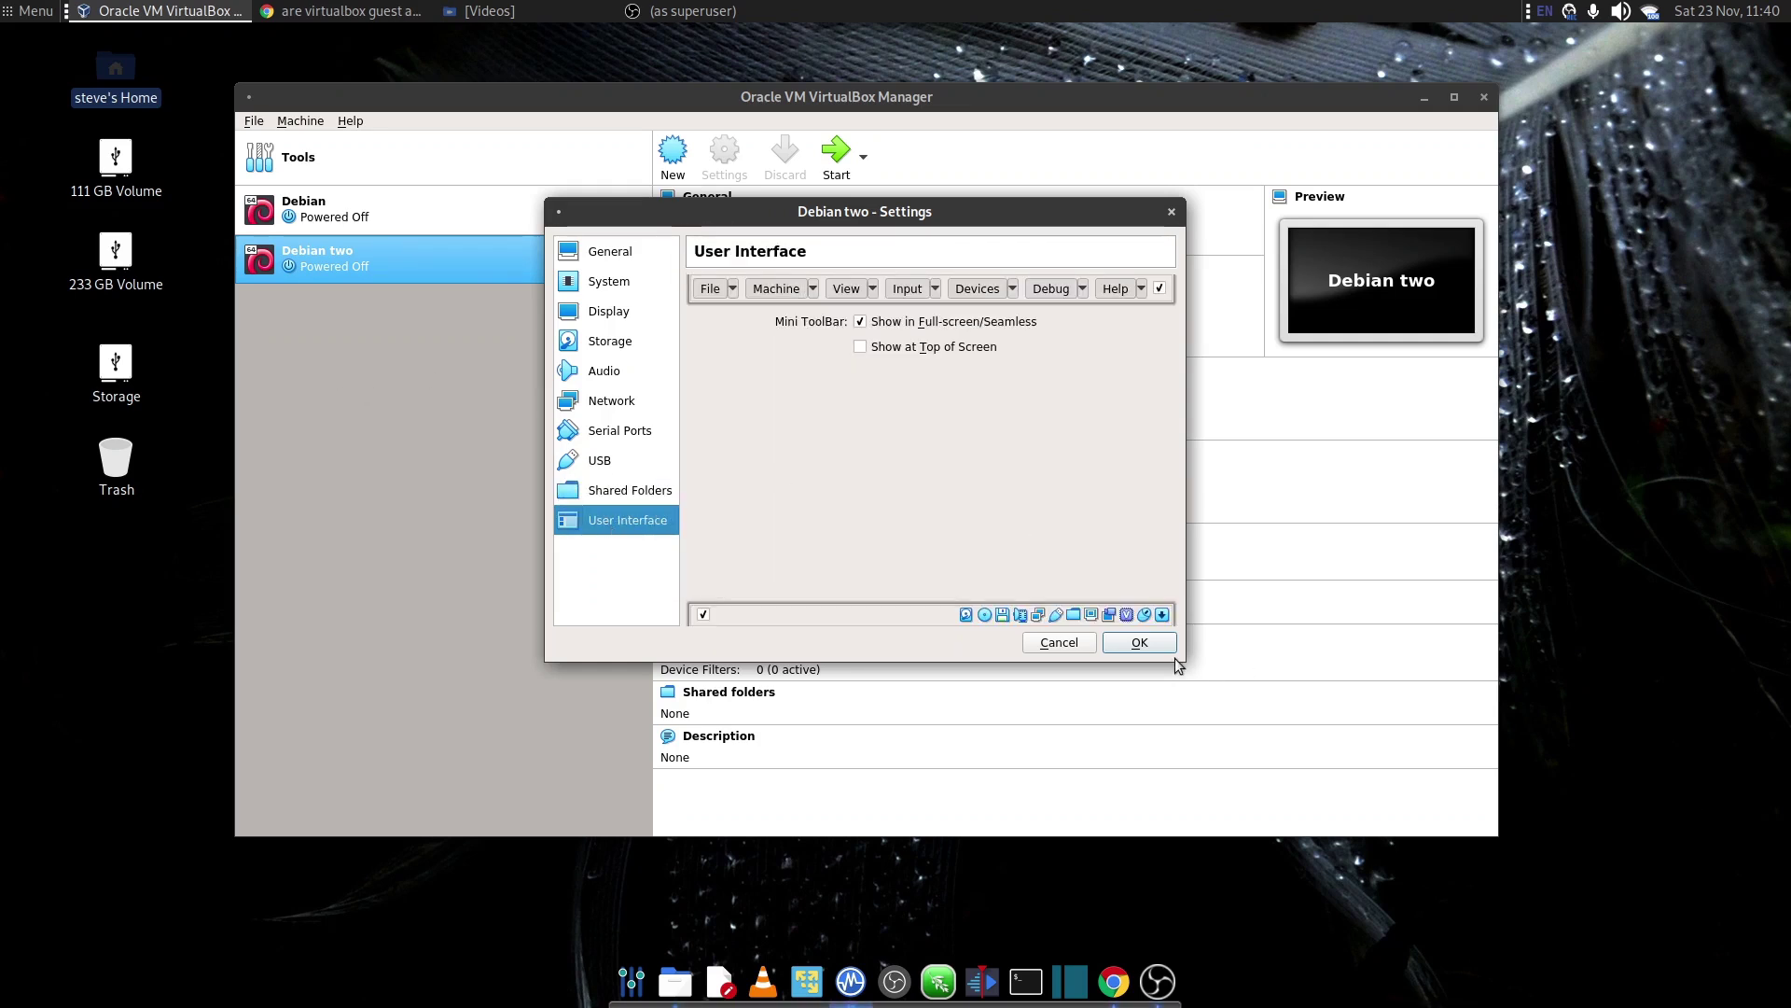
{"action": "left_click", "coordinate": [1140, 643]}
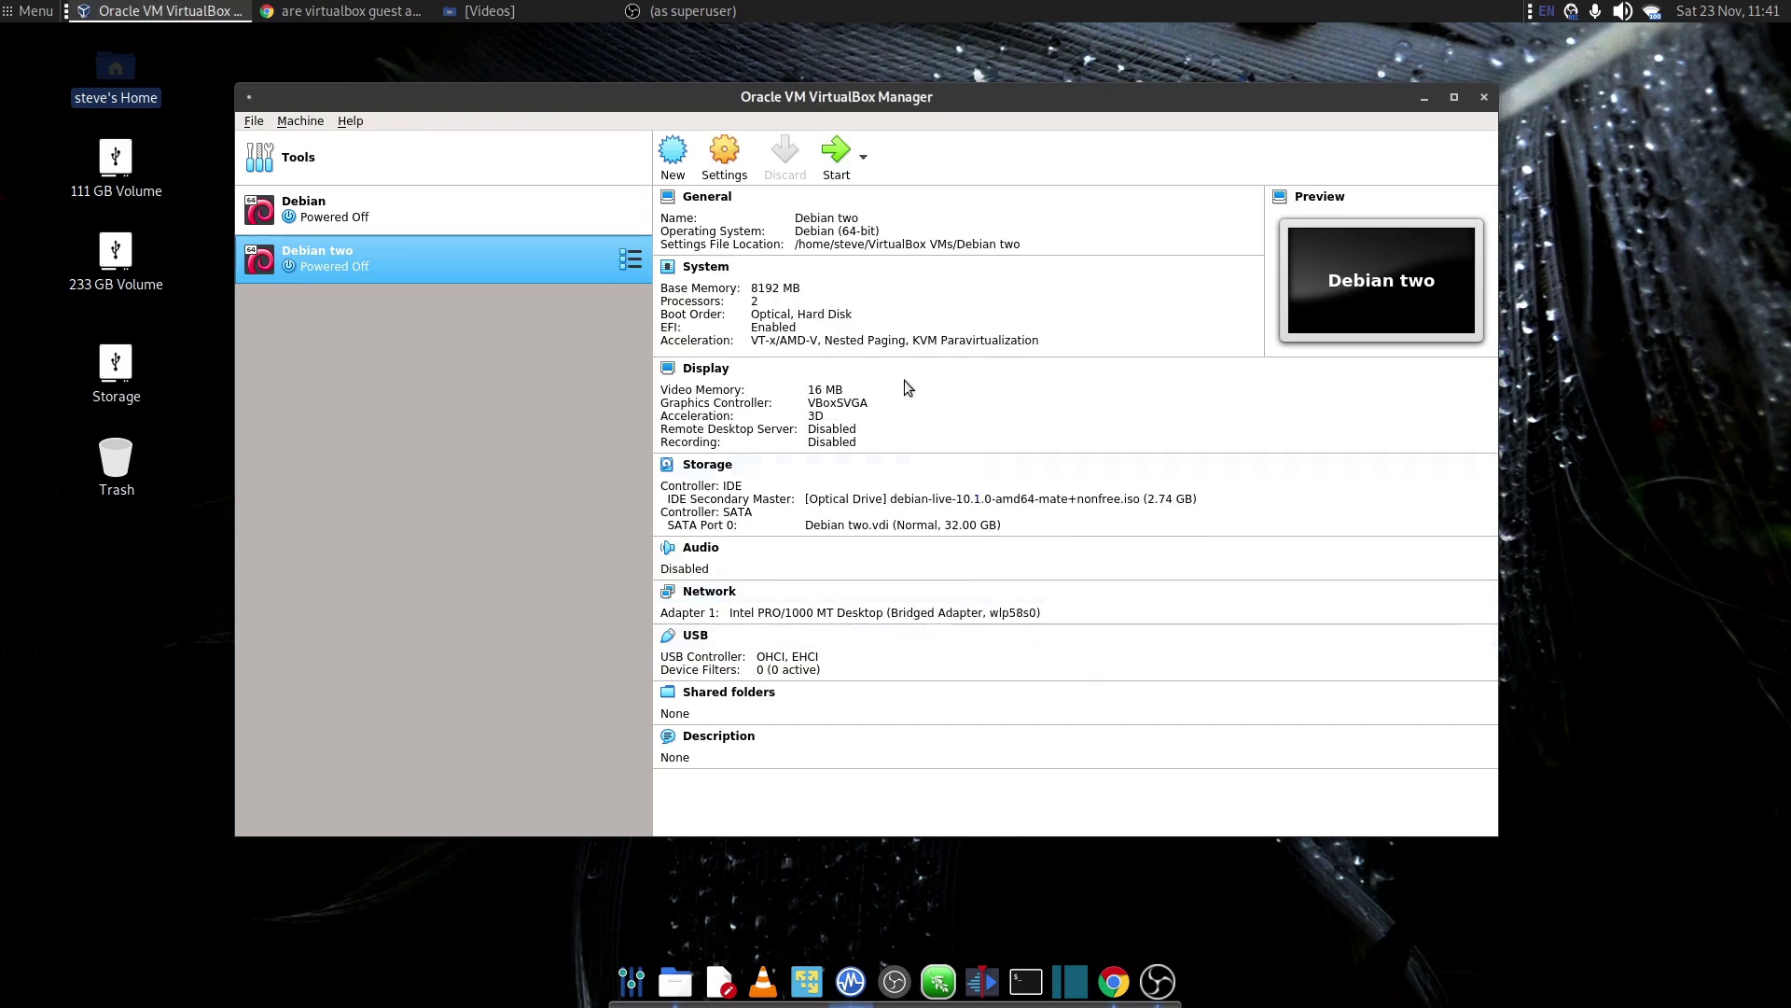
Boot the Debian two virtual machine into Debian GNU/Linux Live and dismiss the keyboard capture and mouse pointer integration notices
{"action": "left_click", "coordinate": [835, 163]}
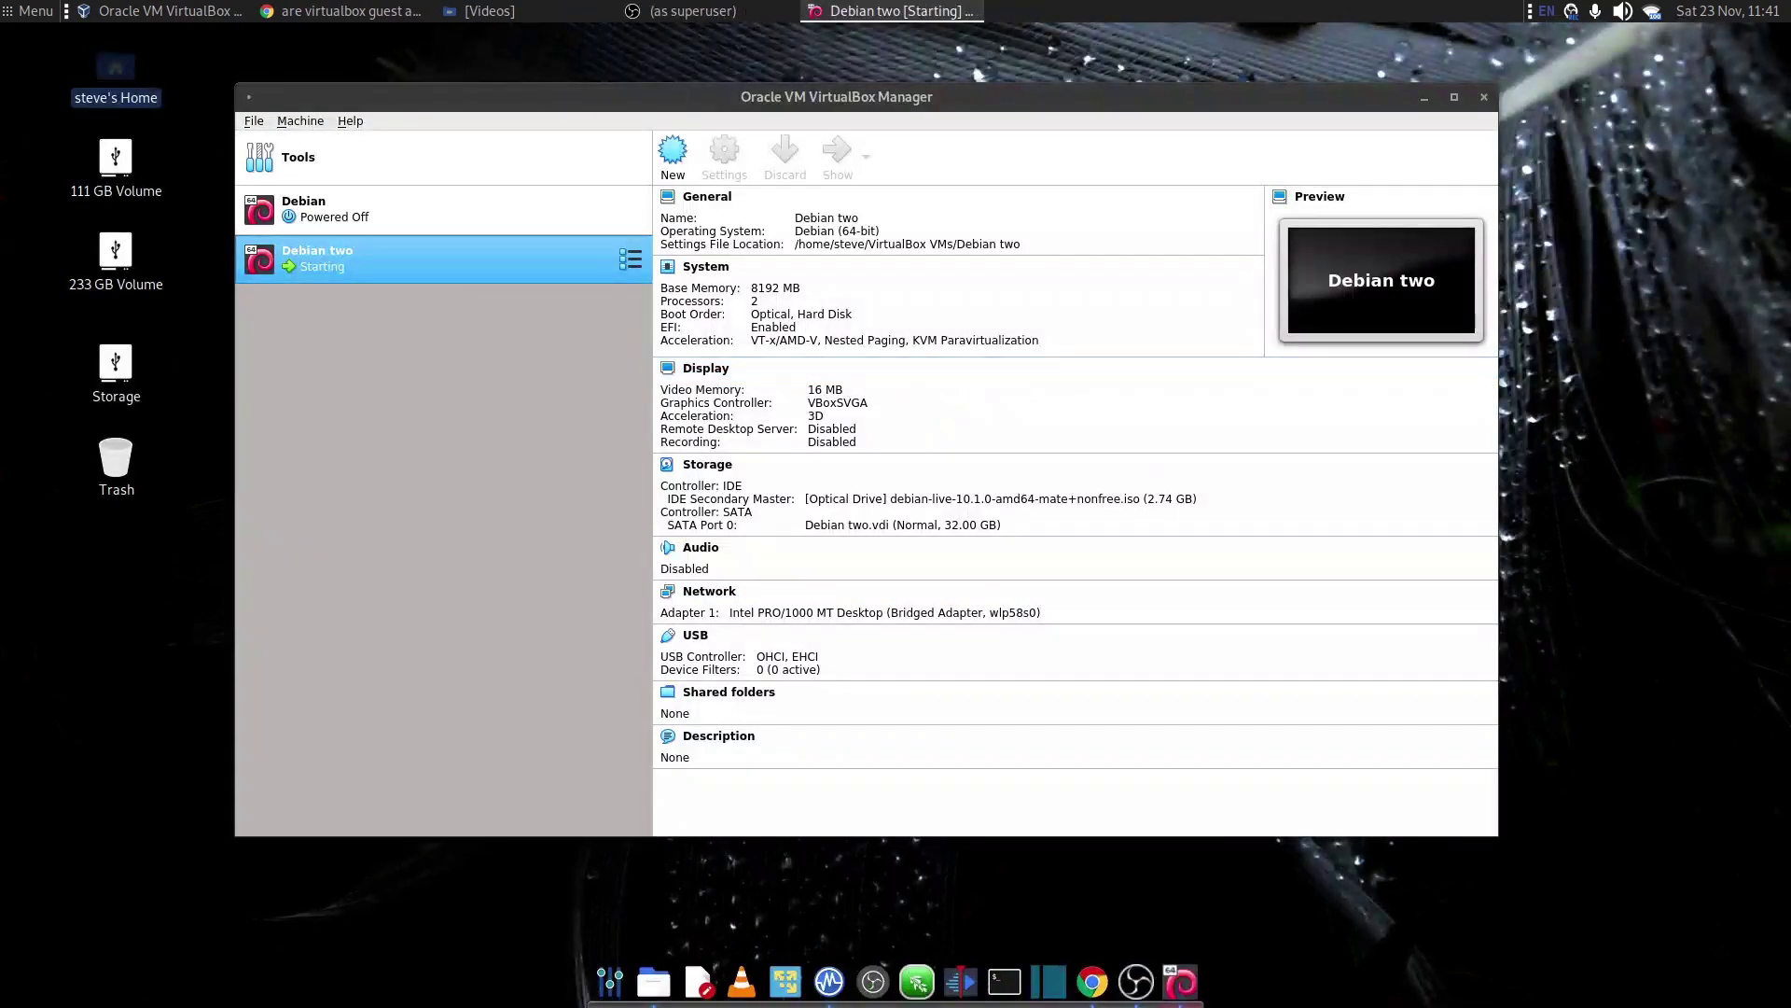
{"action": "left_click_drag", "start_coordinate": [513, 100], "coordinate": [659, 95]}
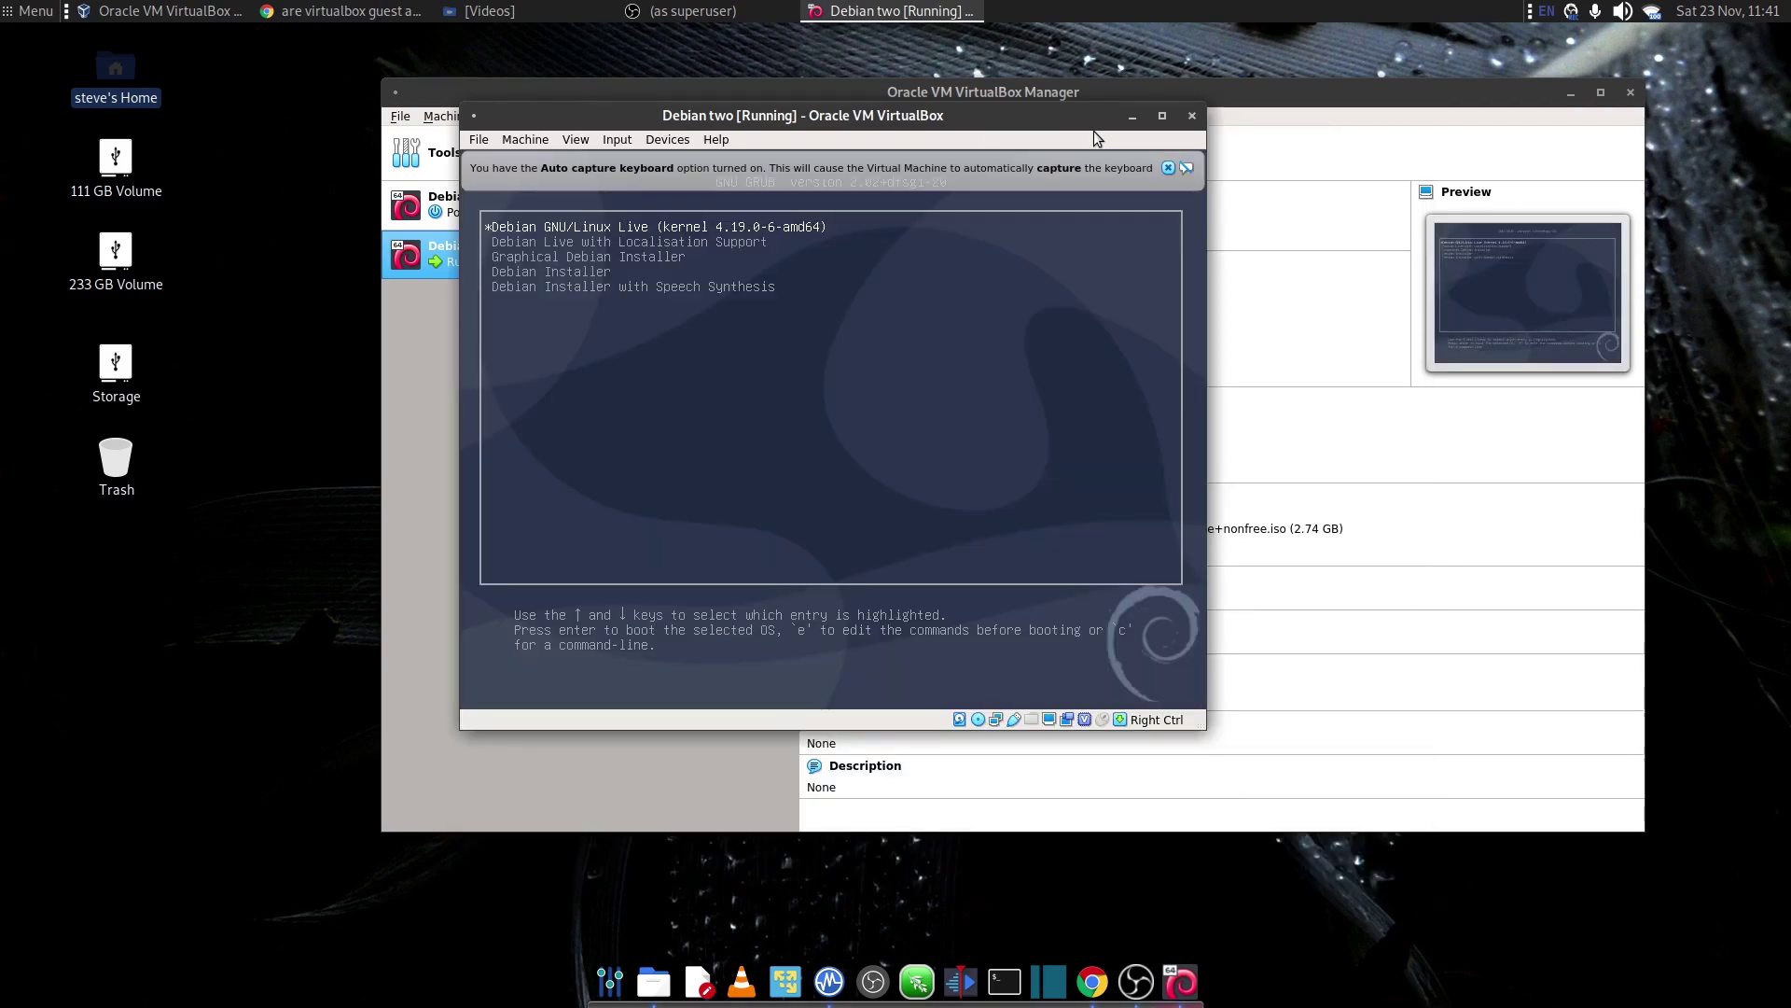
{"action": "key", "text": "Return"}
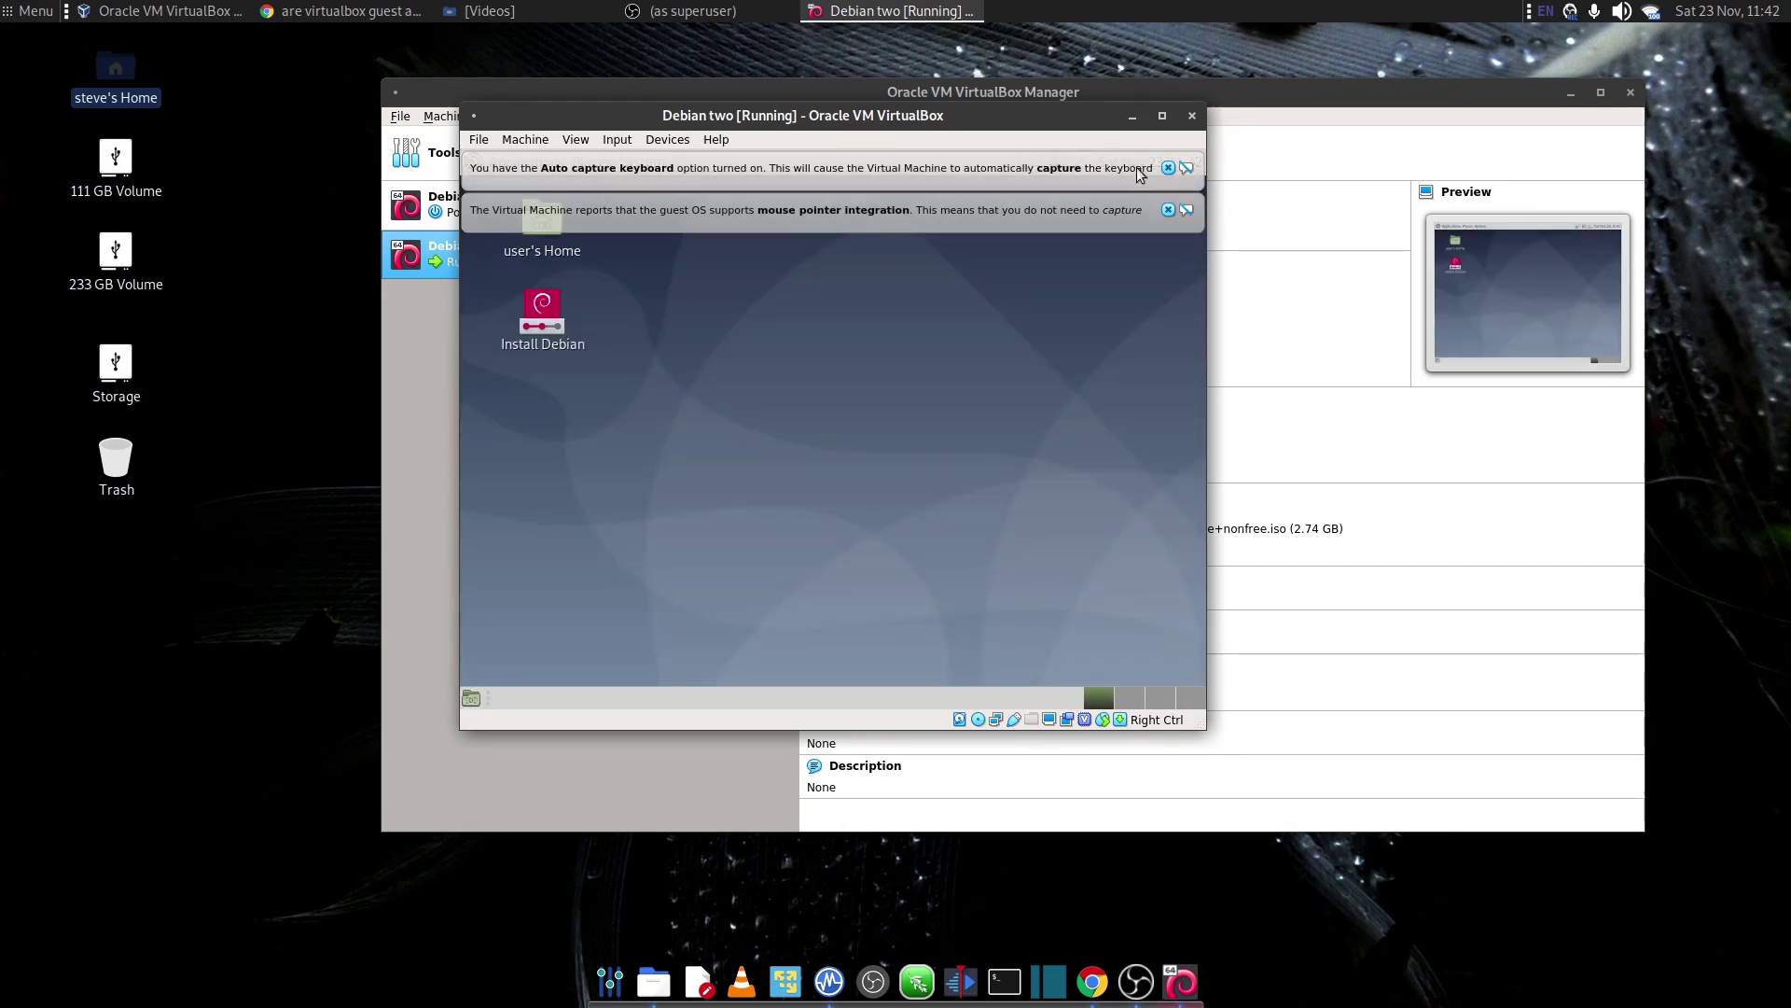
{"action": "left_click", "coordinate": [1167, 169]}
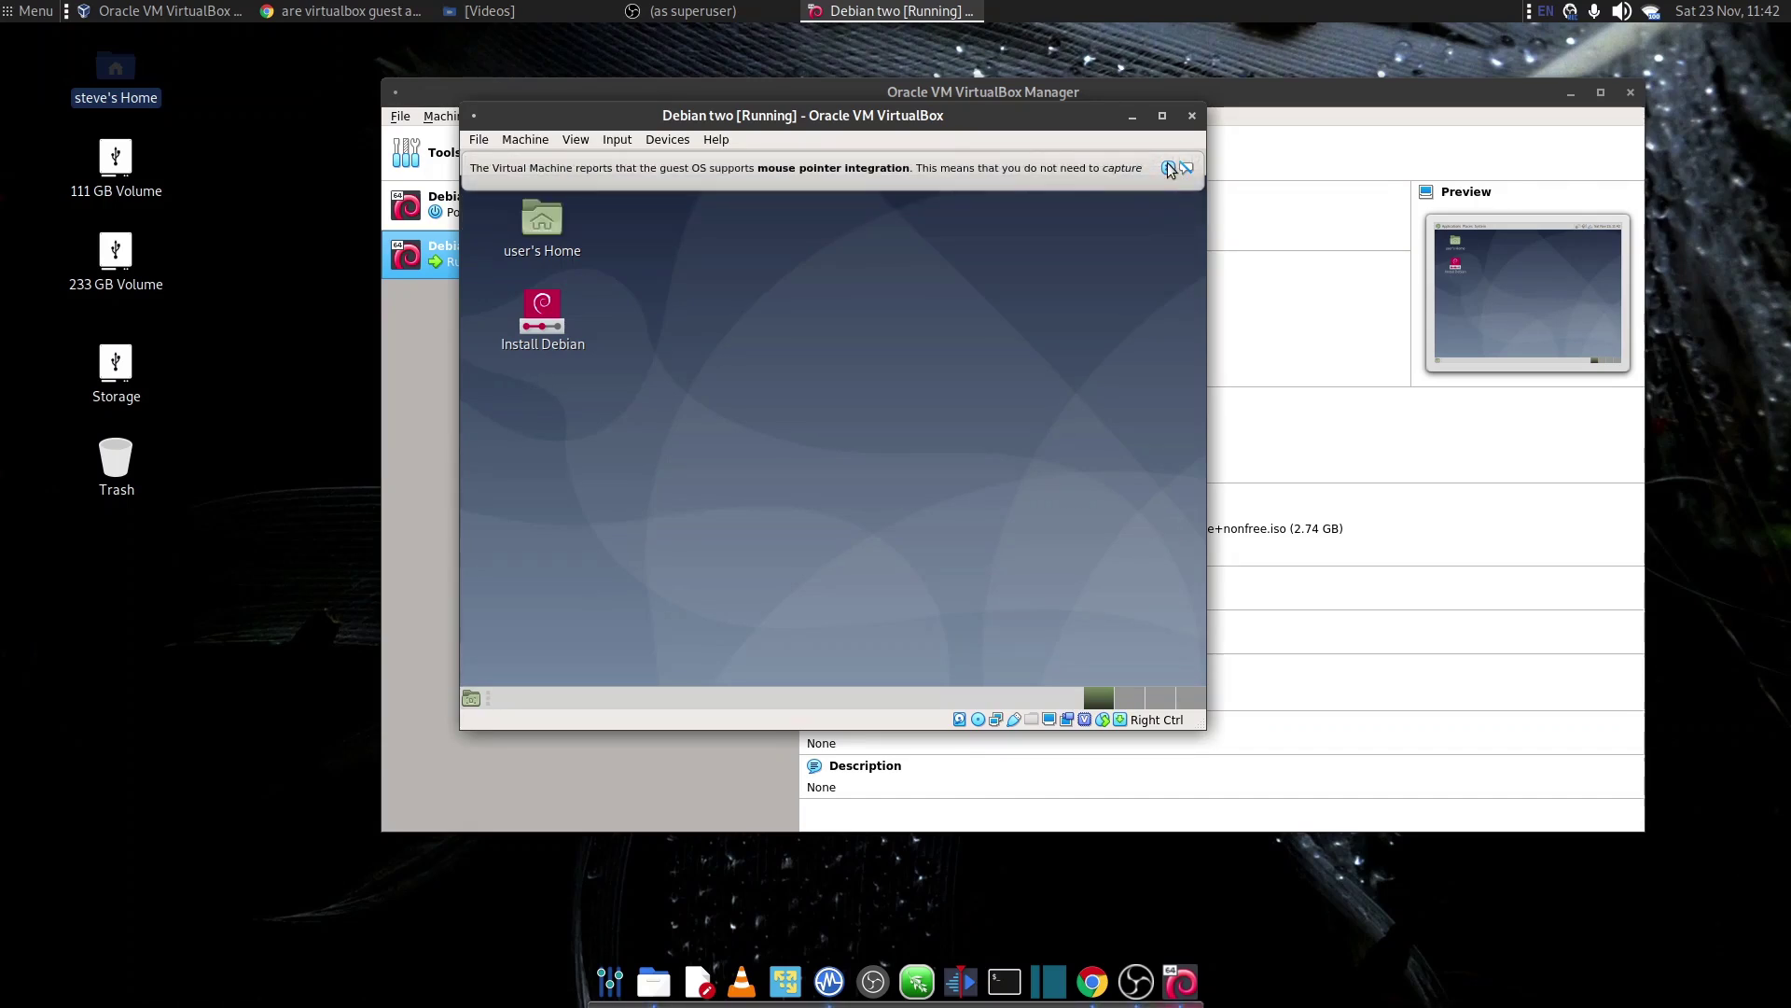
{"action": "left_click", "coordinate": [1167, 169]}
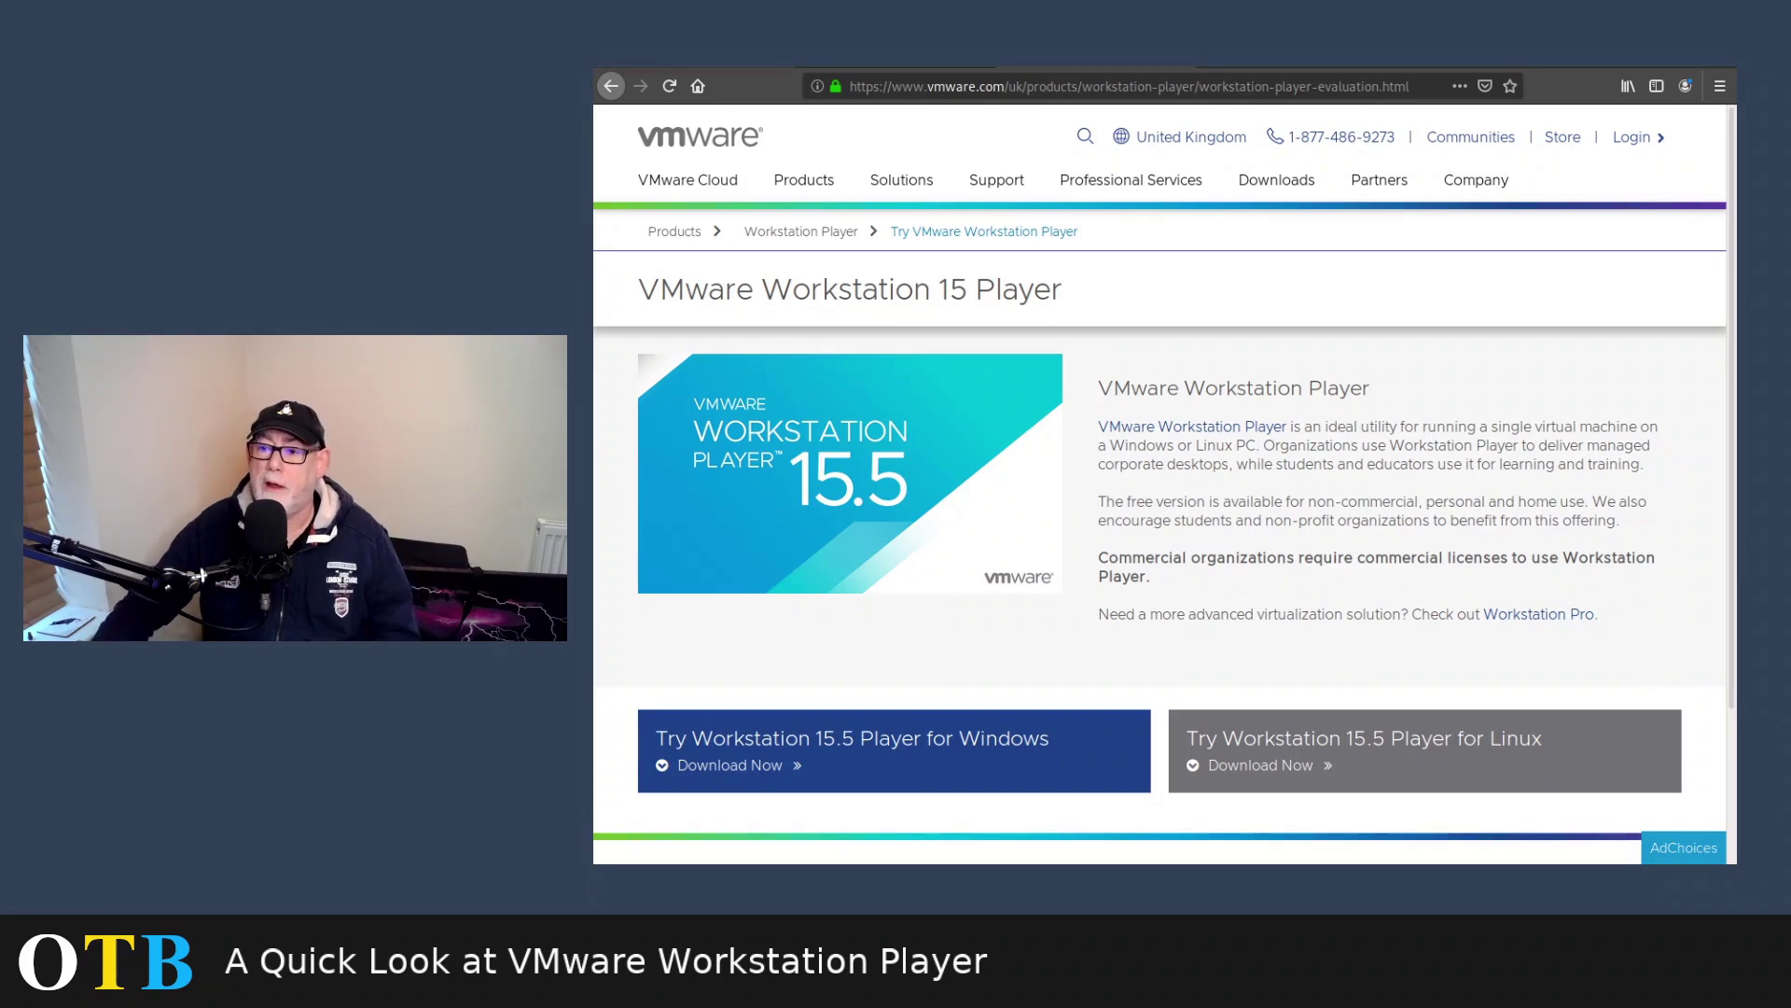
Switch to the web browser and read the Debian wiki's VMware page, covering installation, module patching, license keys and amd64 libraries
{"action": "key", "text": "ctrl+Tab"}
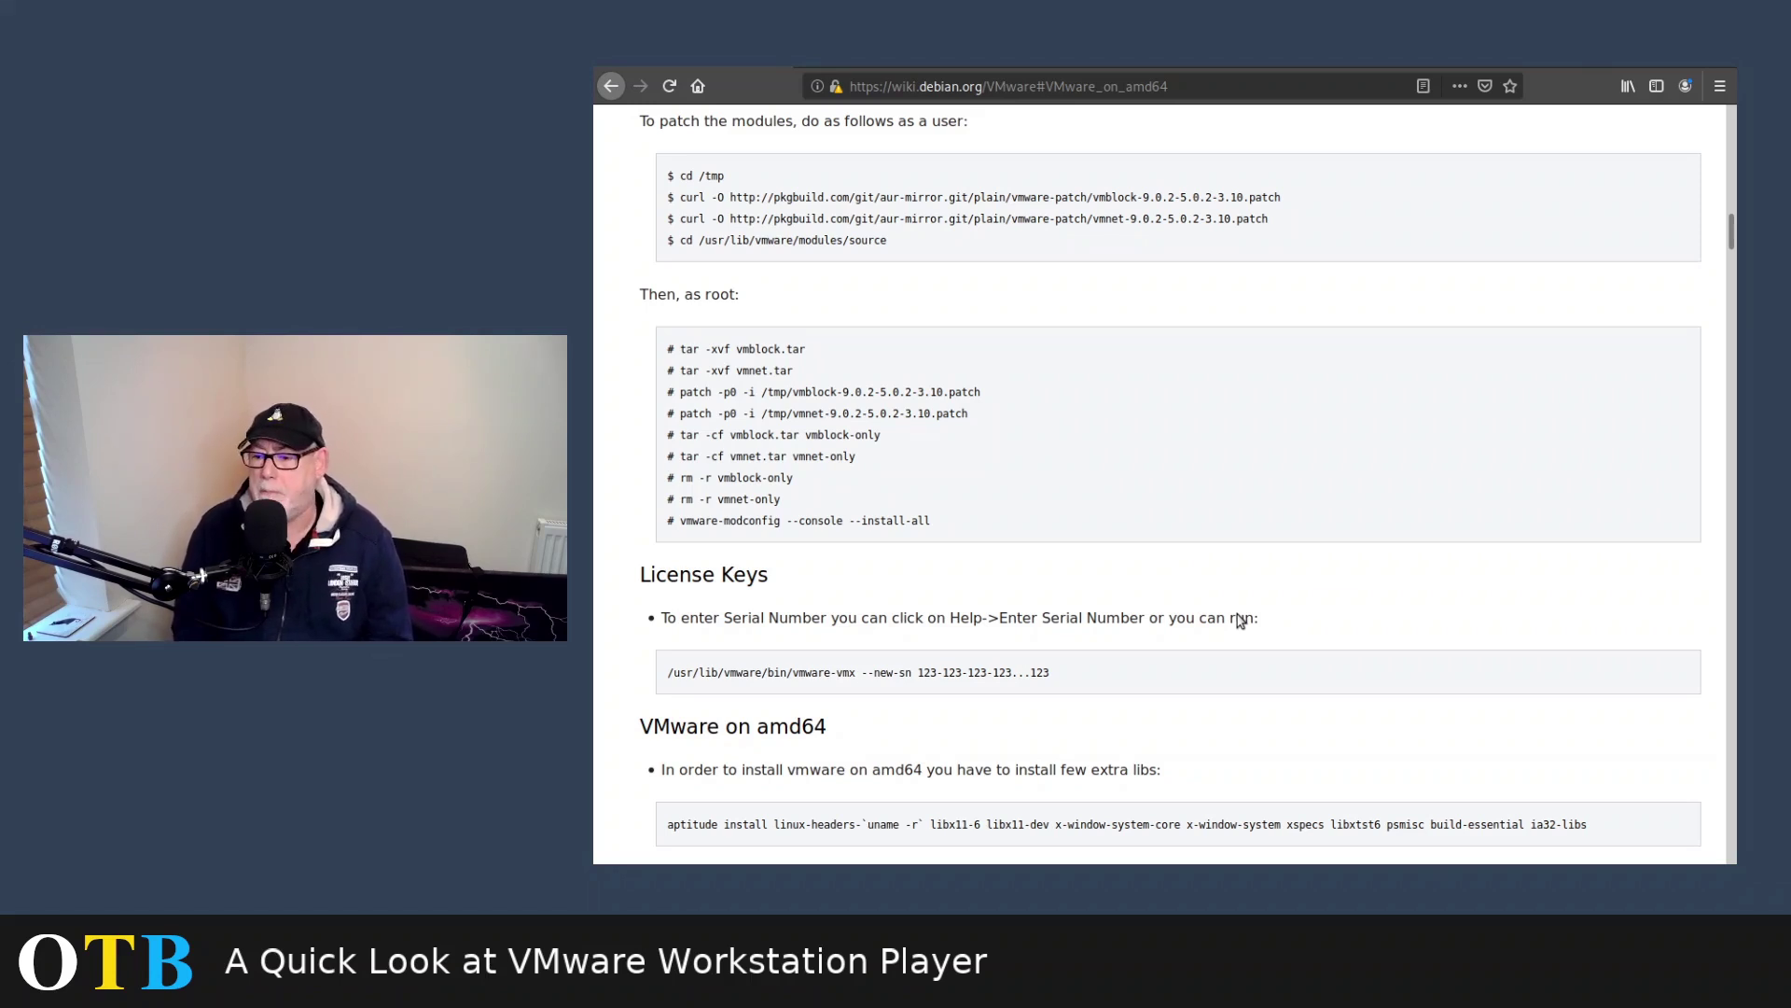
{"action": "scroll", "coordinate": [1161, 584], "scroll_direction": "down", "scroll_amount": 3}
{"action": "scroll", "coordinate": [1161, 585], "scroll_direction": "down", "scroll_amount": 2}
{"action": "scroll", "coordinate": [1162, 580], "scroll_direction": "up", "scroll_amount": 12}
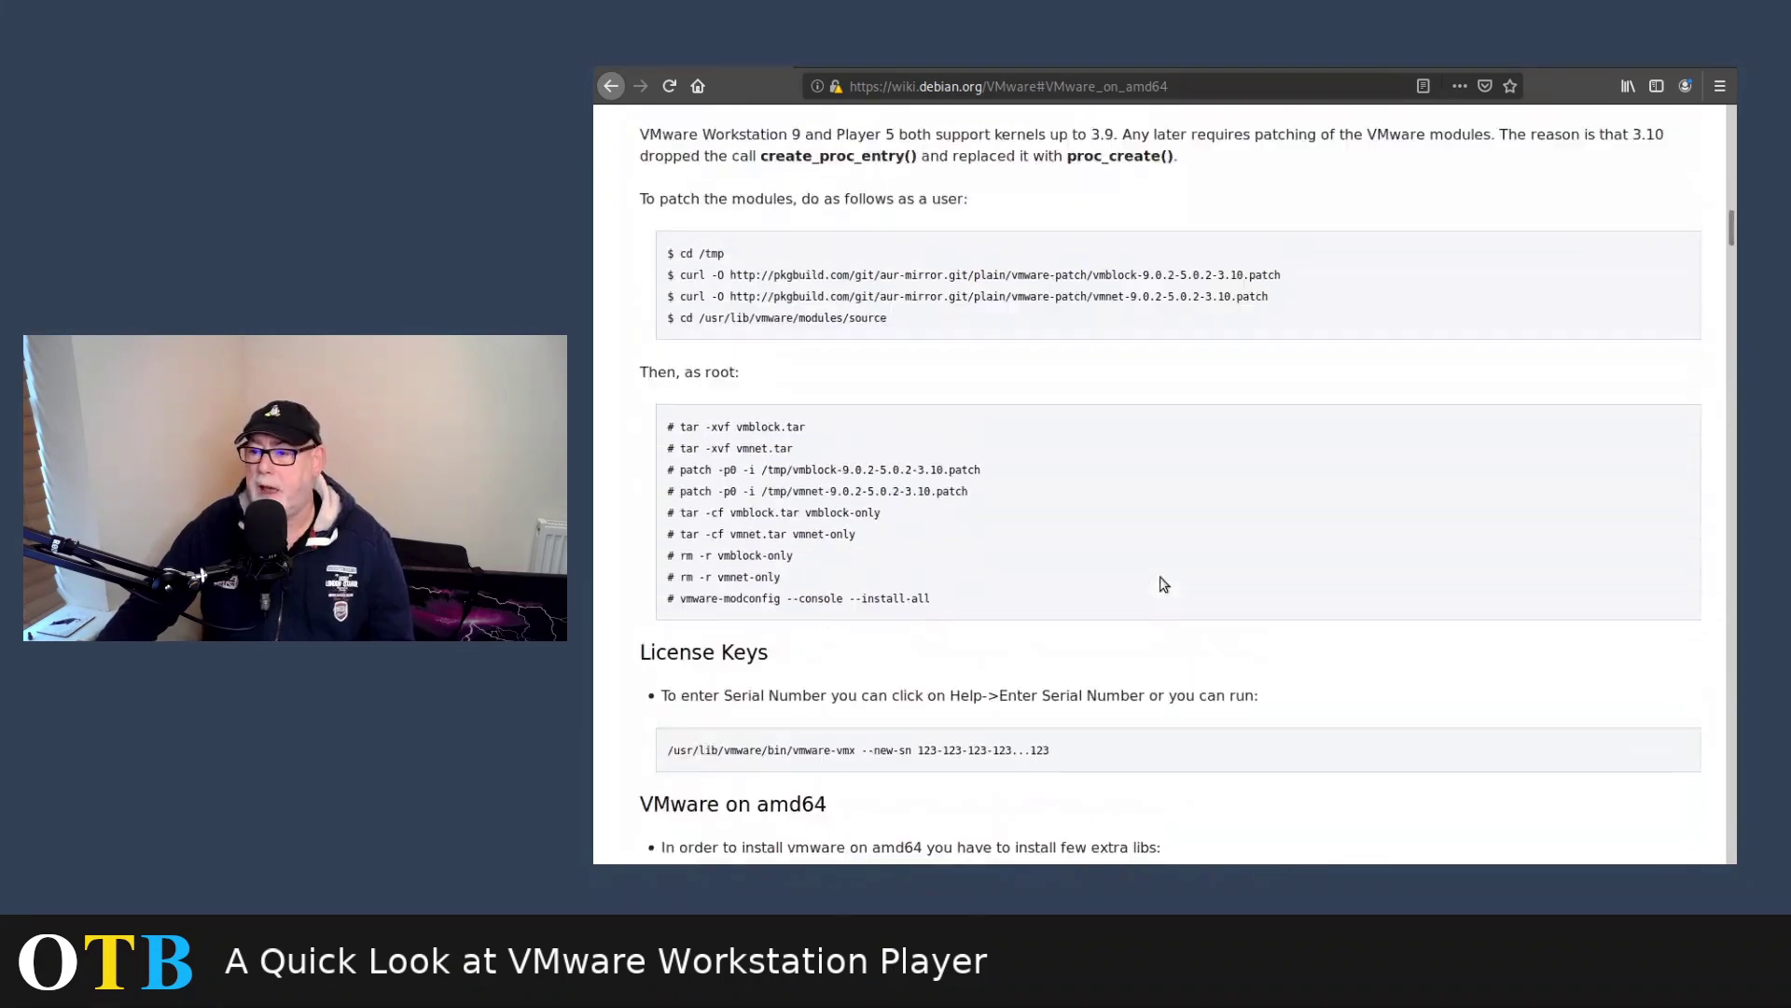
{"action": "scroll", "coordinate": [1161, 578], "scroll_direction": "up", "scroll_amount": 15}
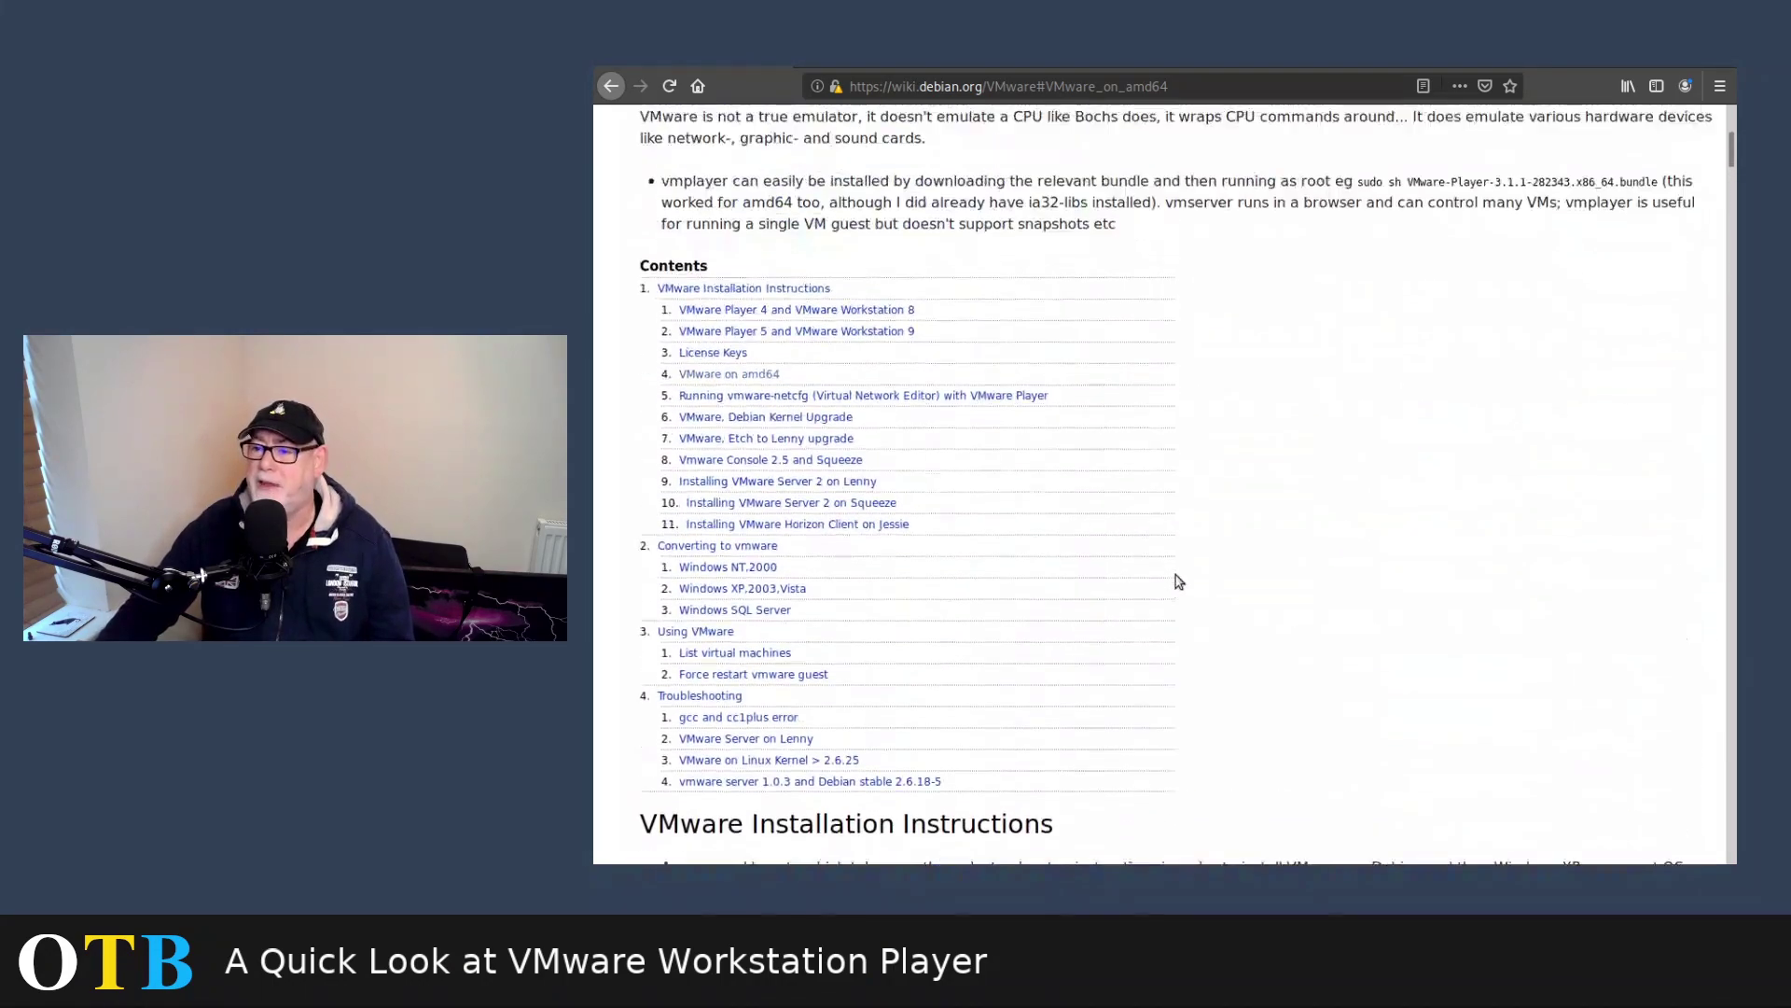
{"action": "scroll", "coordinate": [1178, 581], "scroll_direction": "up", "scroll_amount": 2}
{"action": "scroll", "coordinate": [1176, 583], "scroll_direction": "down", "scroll_amount": 12}
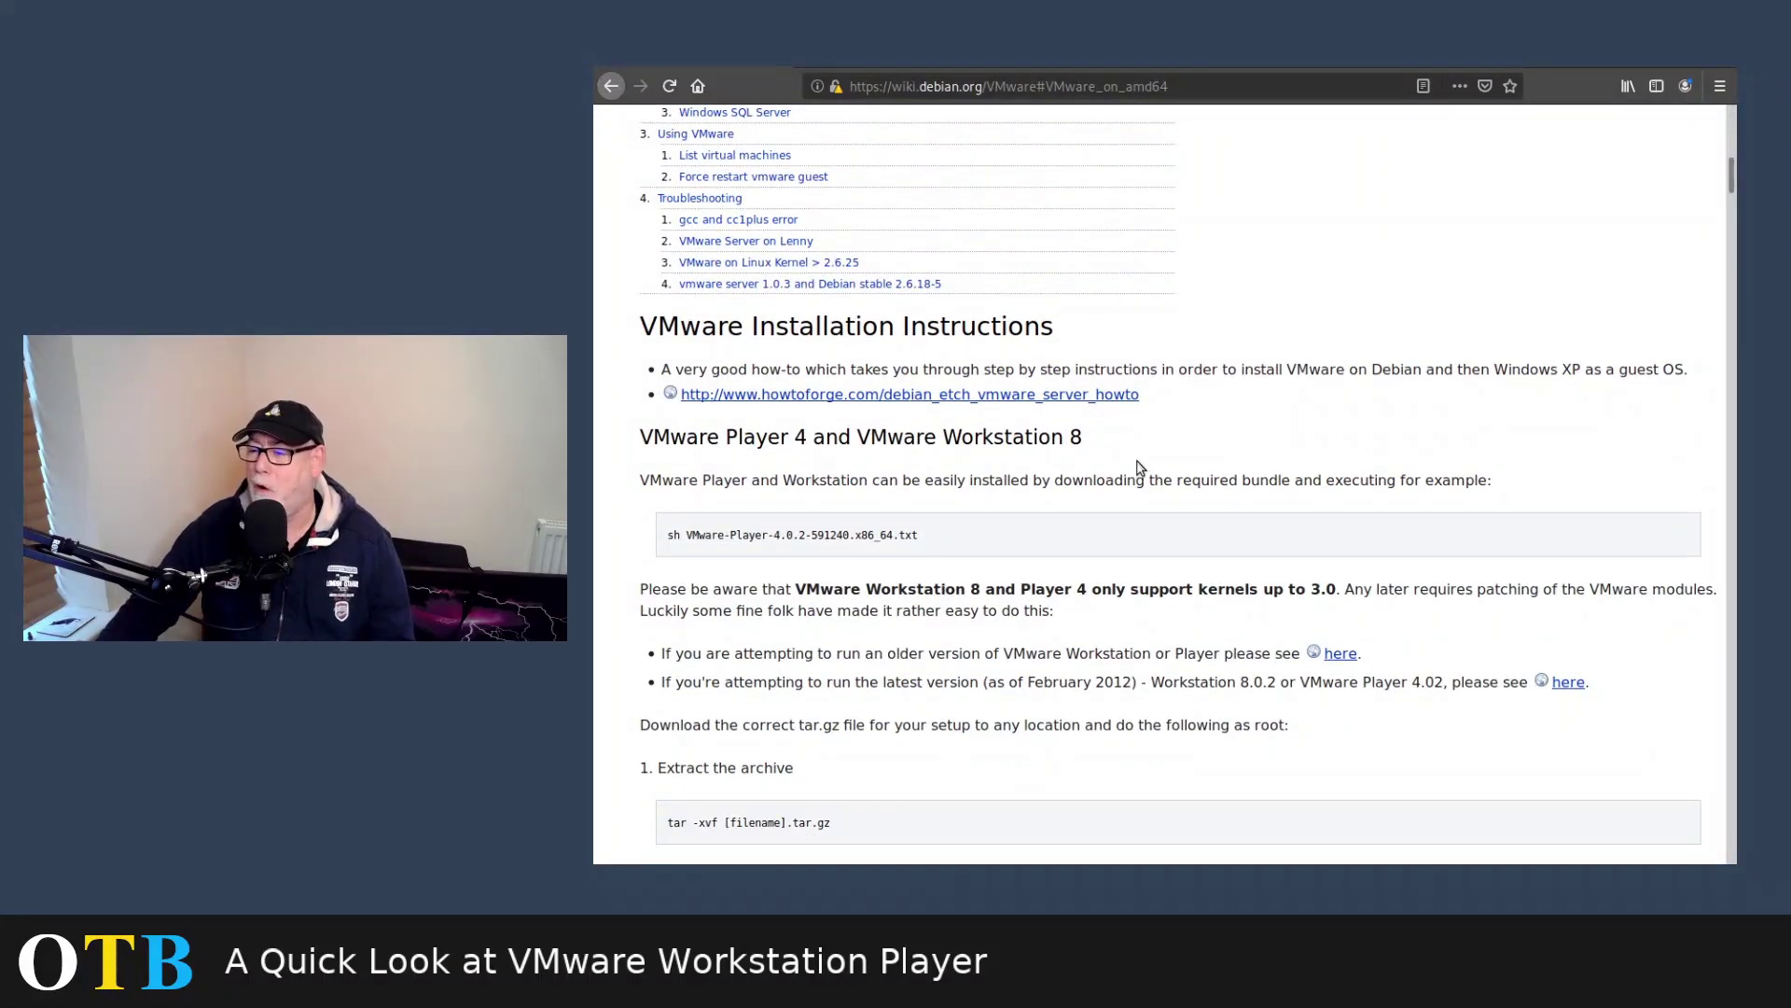
{"action": "scroll", "coordinate": [1138, 466], "scroll_direction": "down", "scroll_amount": 3}
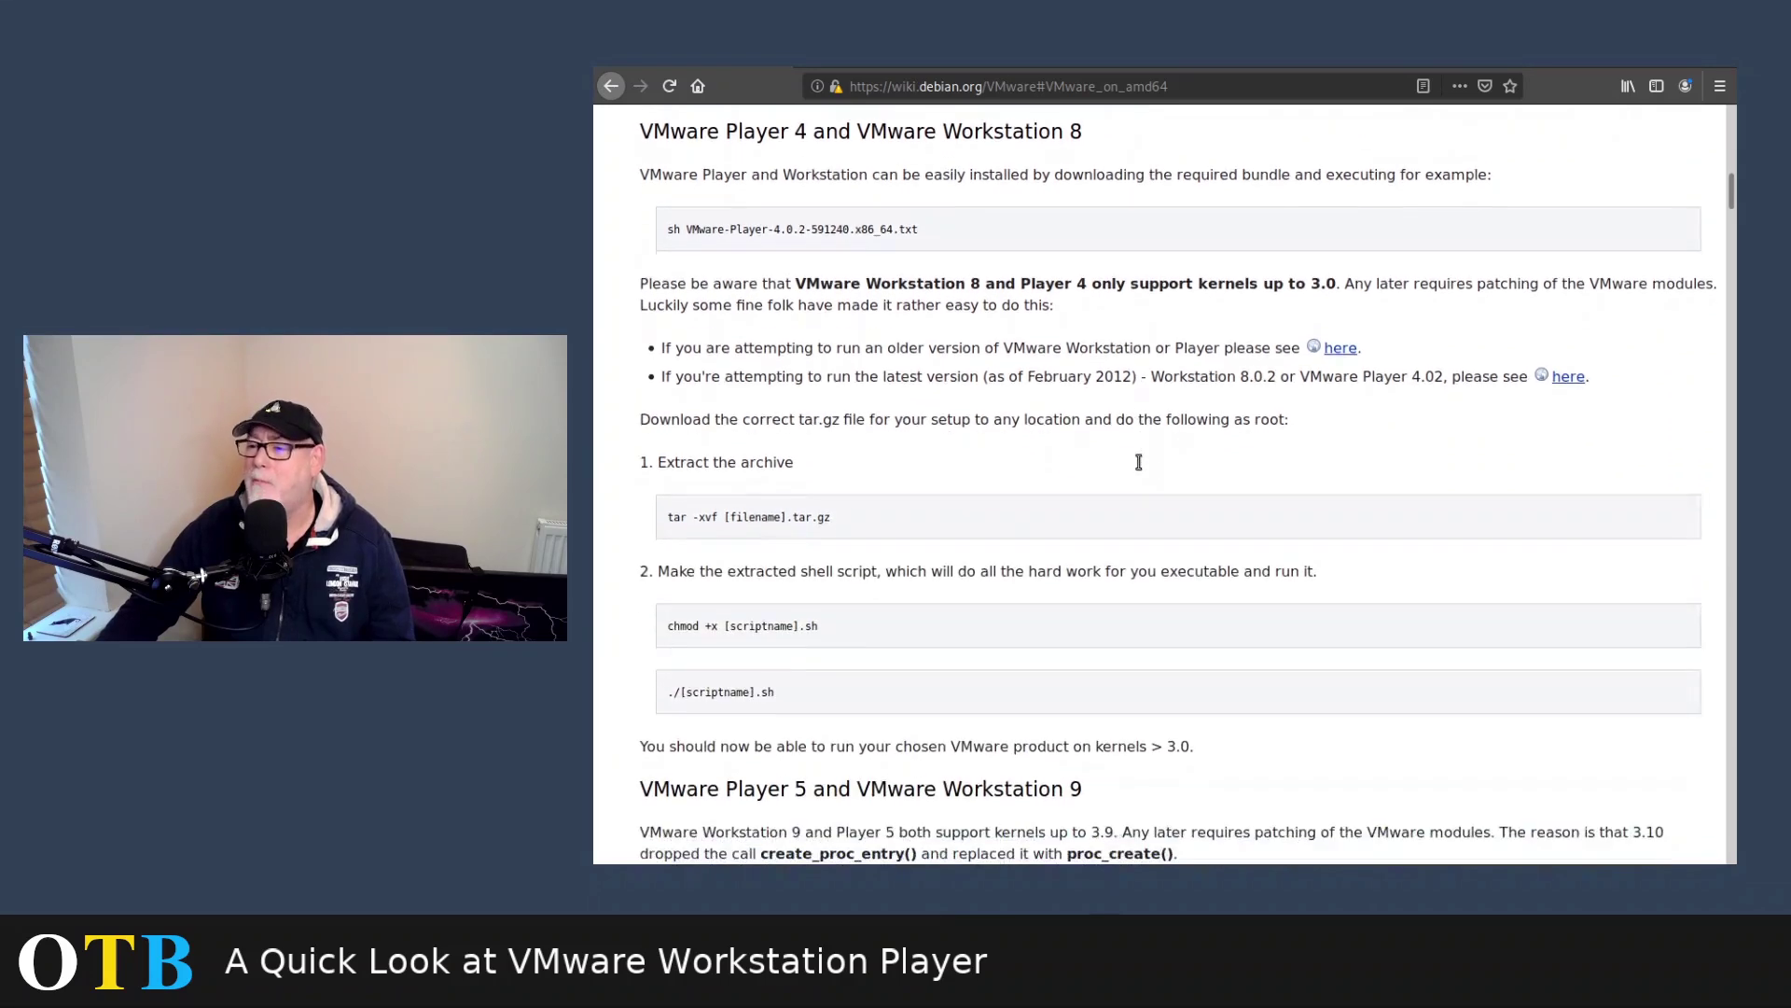
{"action": "scroll", "coordinate": [1138, 463], "scroll_direction": "down", "scroll_amount": 5}
{"action": "scroll", "coordinate": [1138, 464], "scroll_direction": "down", "scroll_amount": 10}
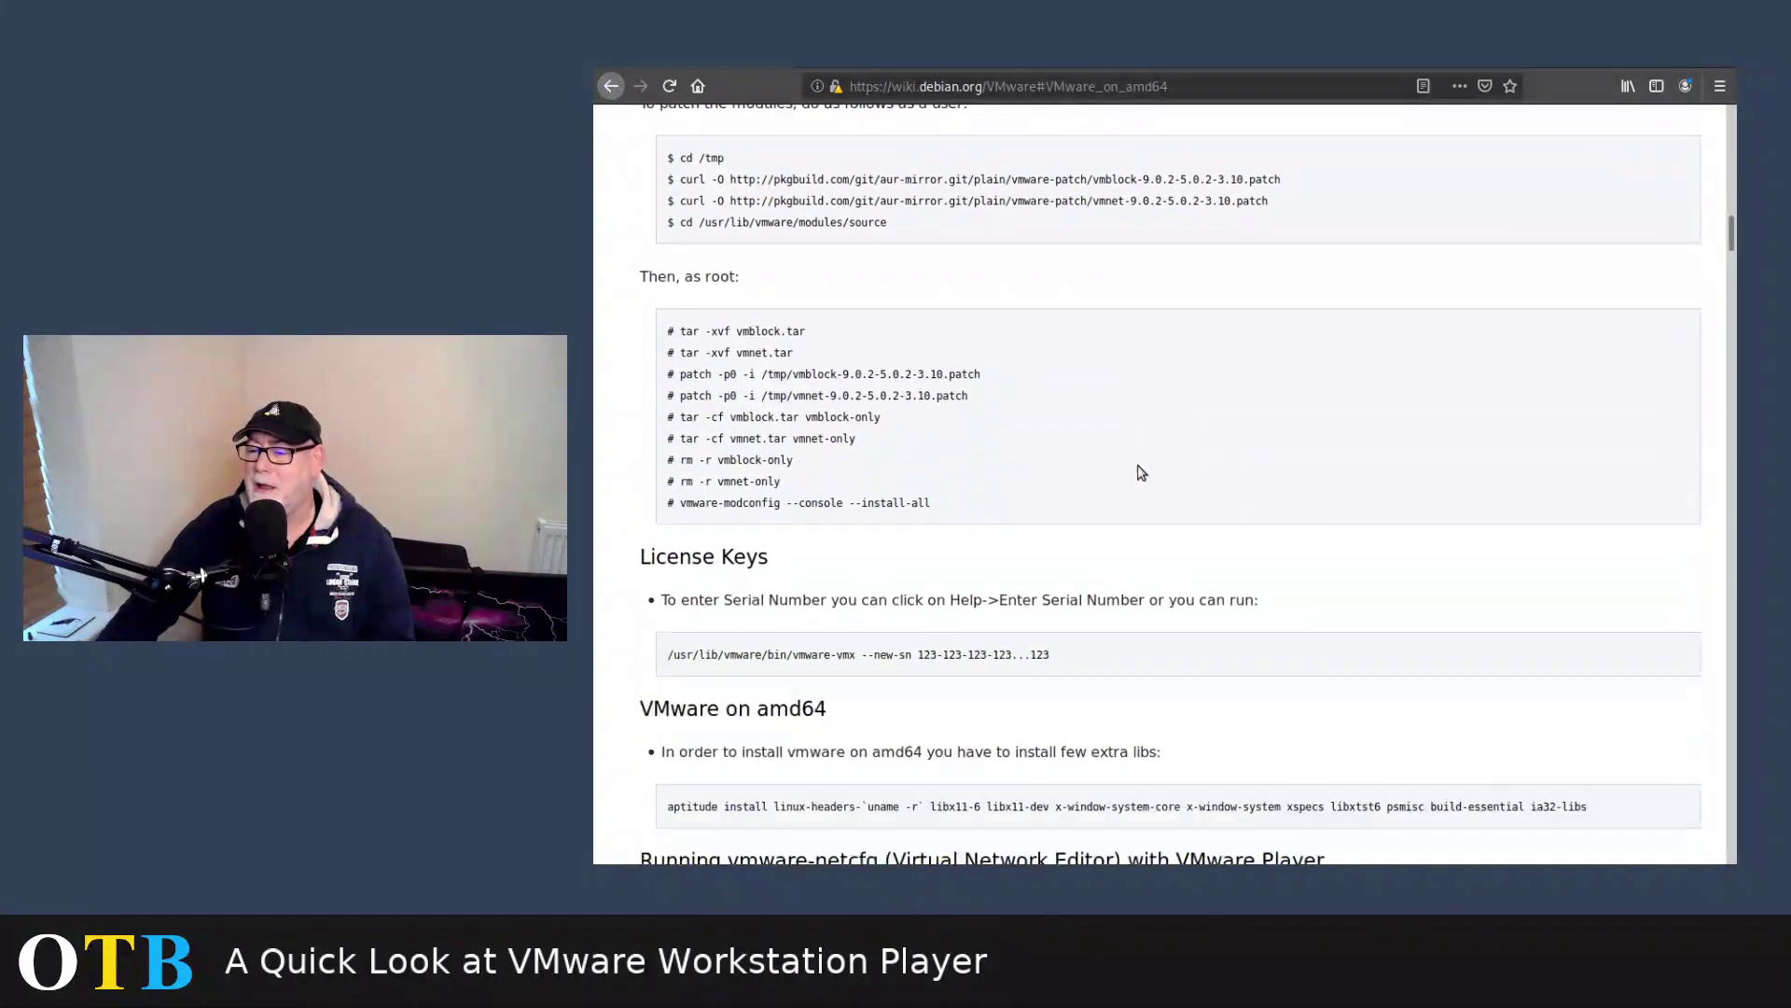
{"action": "scroll", "coordinate": [1140, 469], "scroll_direction": "down", "scroll_amount": 1}
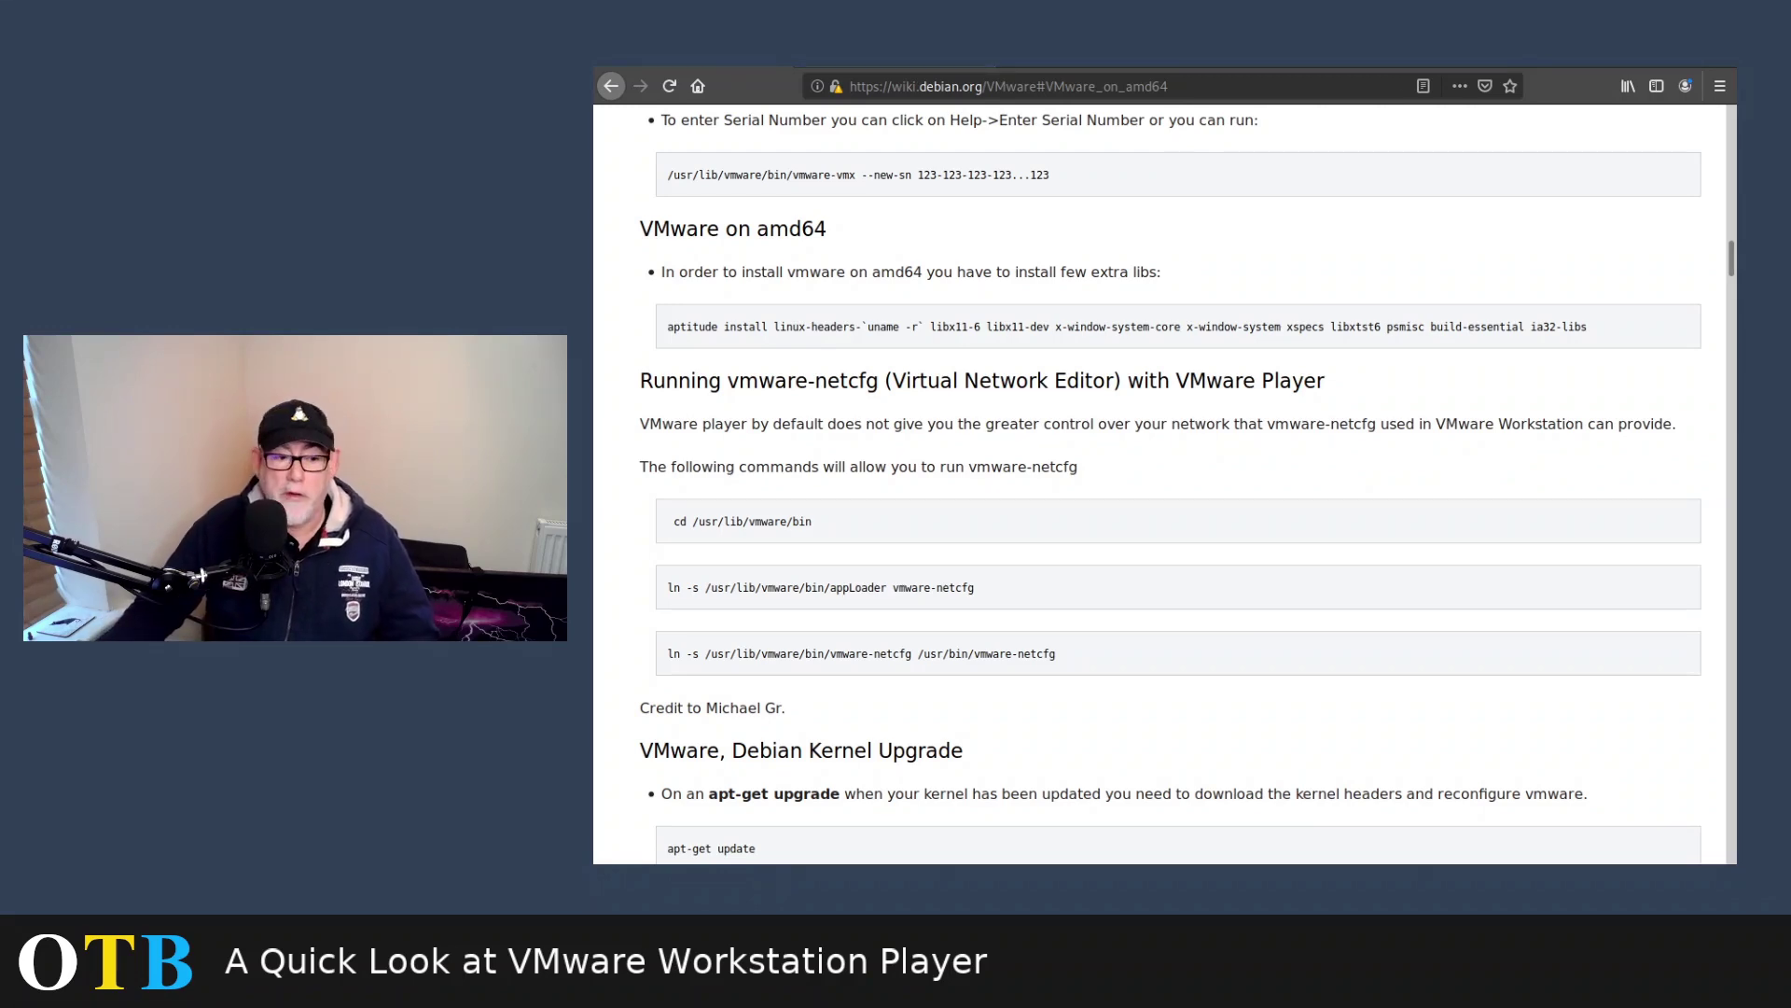
Examine the ArchWiki VMware page's installation section for required dependencies, the bundle install command and its useful flags
{"action": "left_click", "coordinate": [1092, 67]}
{"action": "scroll", "coordinate": [1284, 323], "scroll_direction": "up", "scroll_amount": 3}
{"action": "scroll", "coordinate": [1283, 323], "scroll_direction": "up", "scroll_amount": 15}
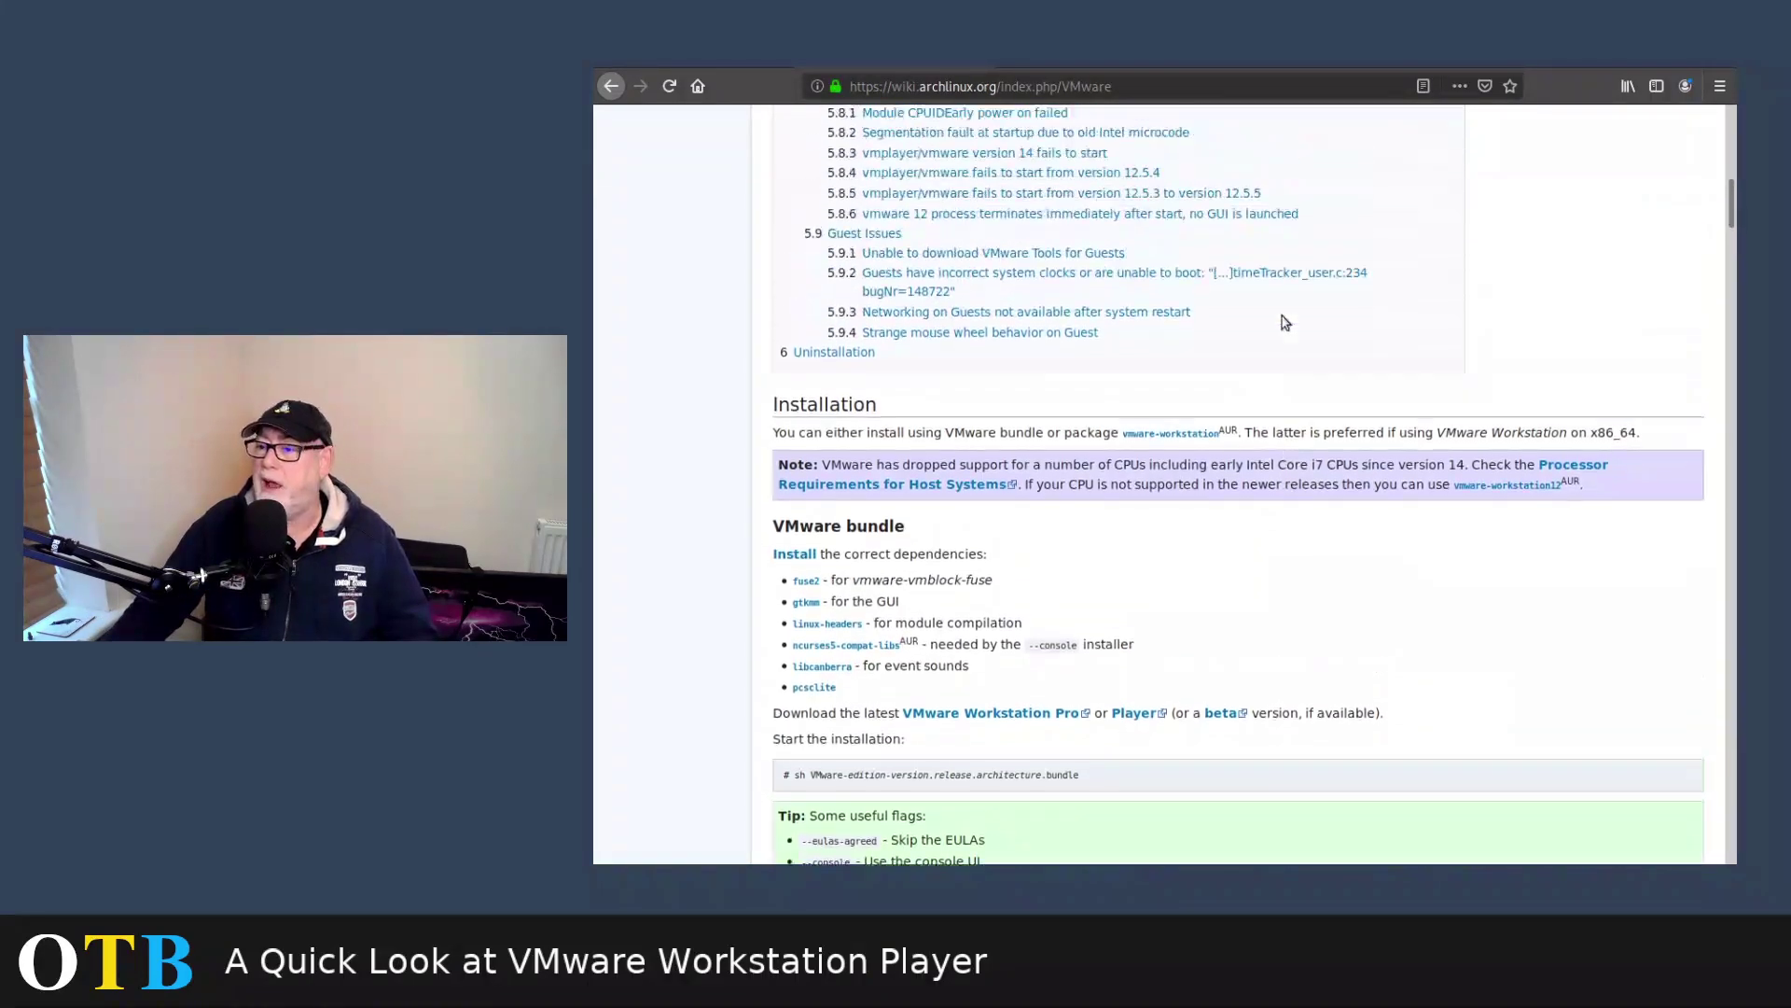
{"action": "scroll", "coordinate": [1307, 316], "scroll_direction": "down", "scroll_amount": 4}
{"action": "scroll", "coordinate": [1307, 316], "scroll_direction": "down", "scroll_amount": 10}
{"action": "scroll", "coordinate": [1350, 407], "scroll_direction": "down", "scroll_amount": 1}
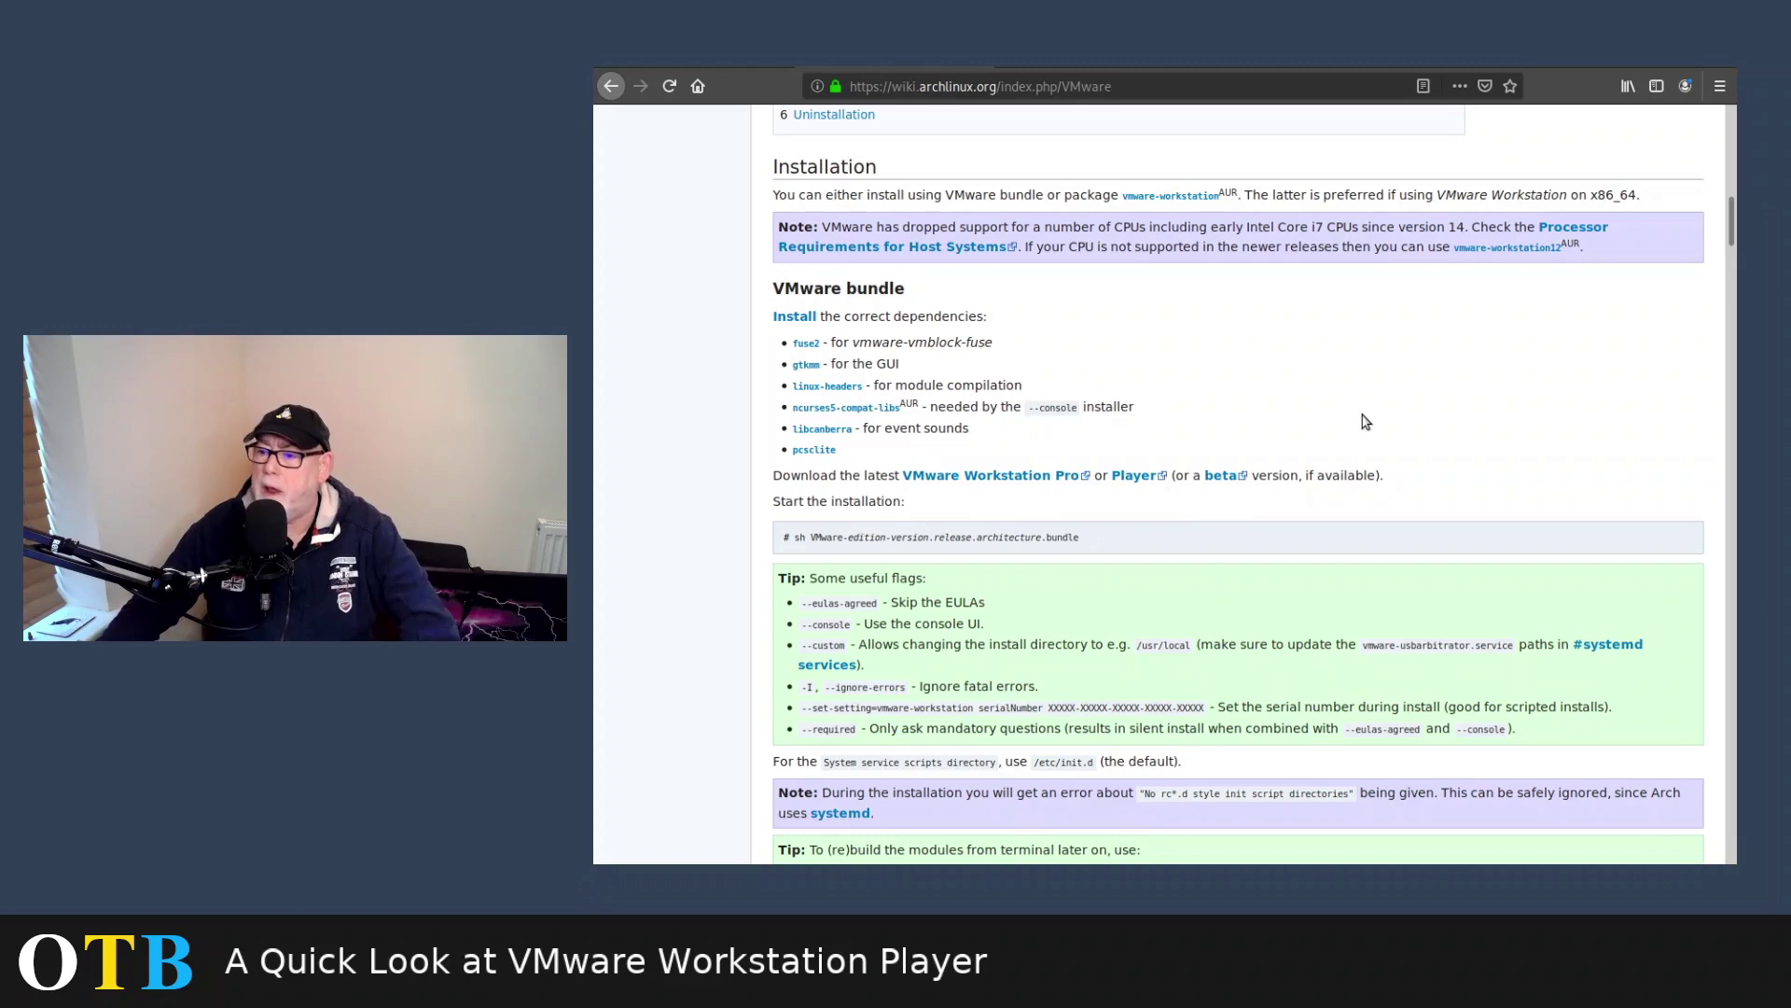
{"action": "scroll", "coordinate": [1362, 415], "scroll_direction": "up", "scroll_amount": 5}
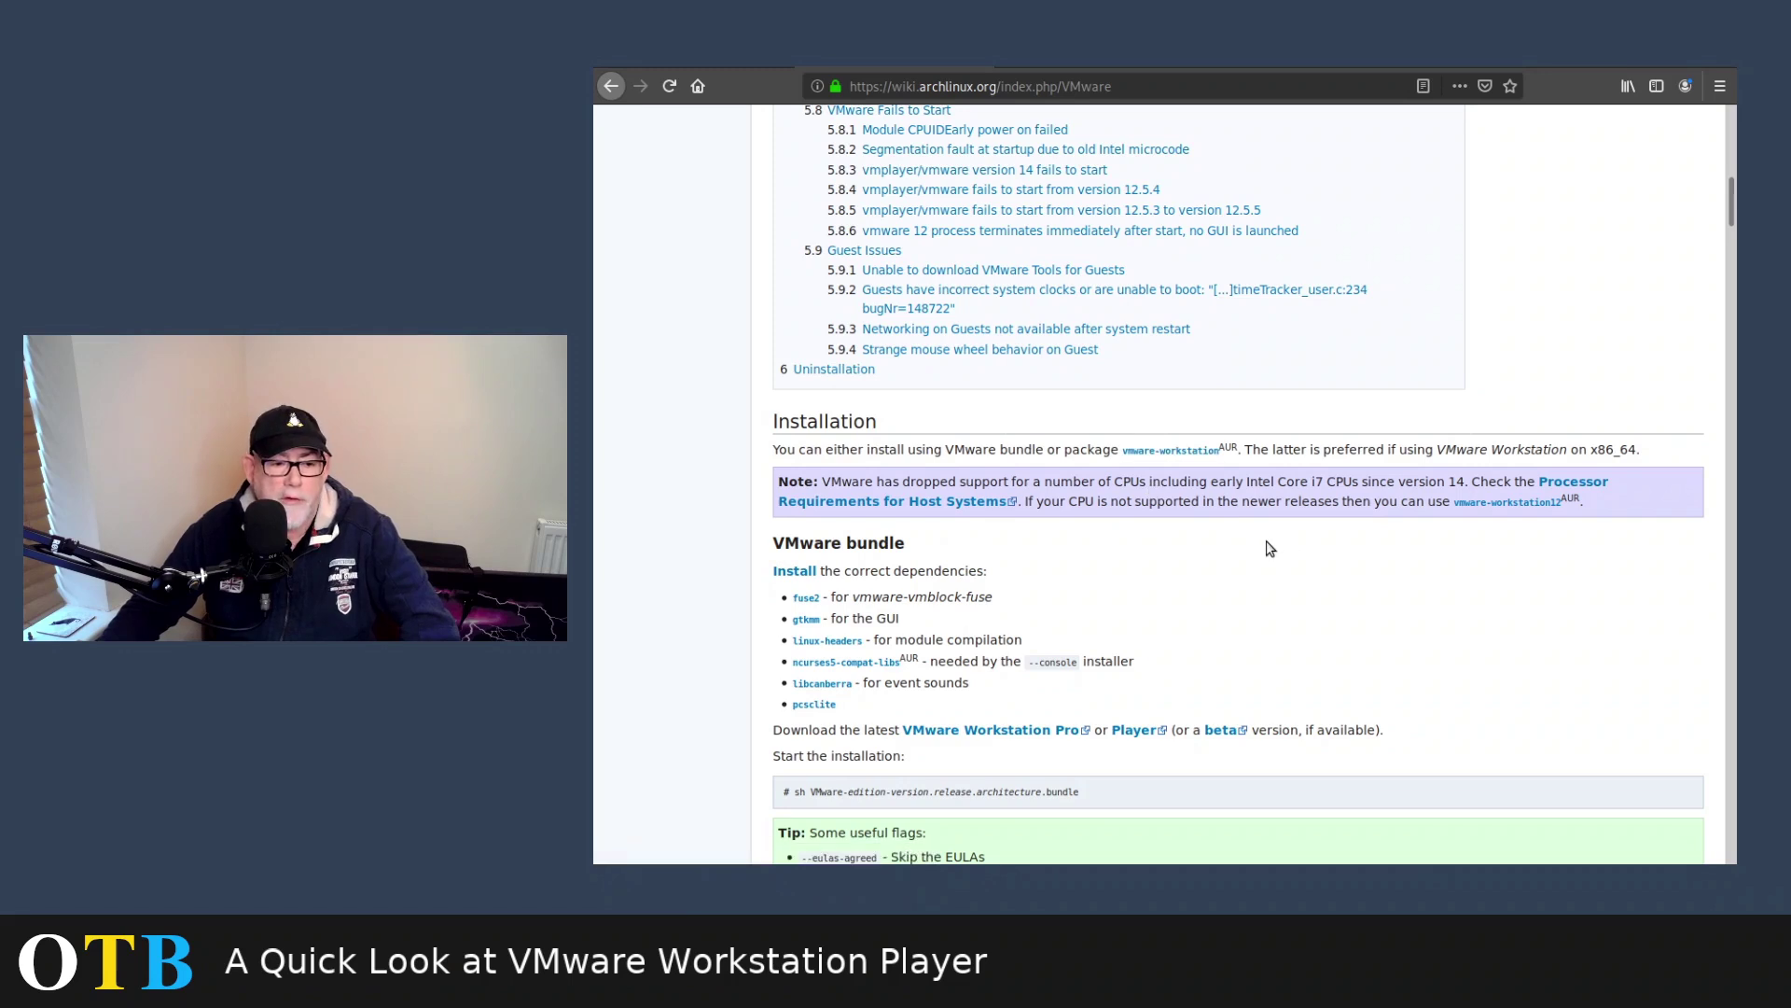
{"action": "scroll", "coordinate": [1269, 548], "scroll_direction": "down", "scroll_amount": 3}
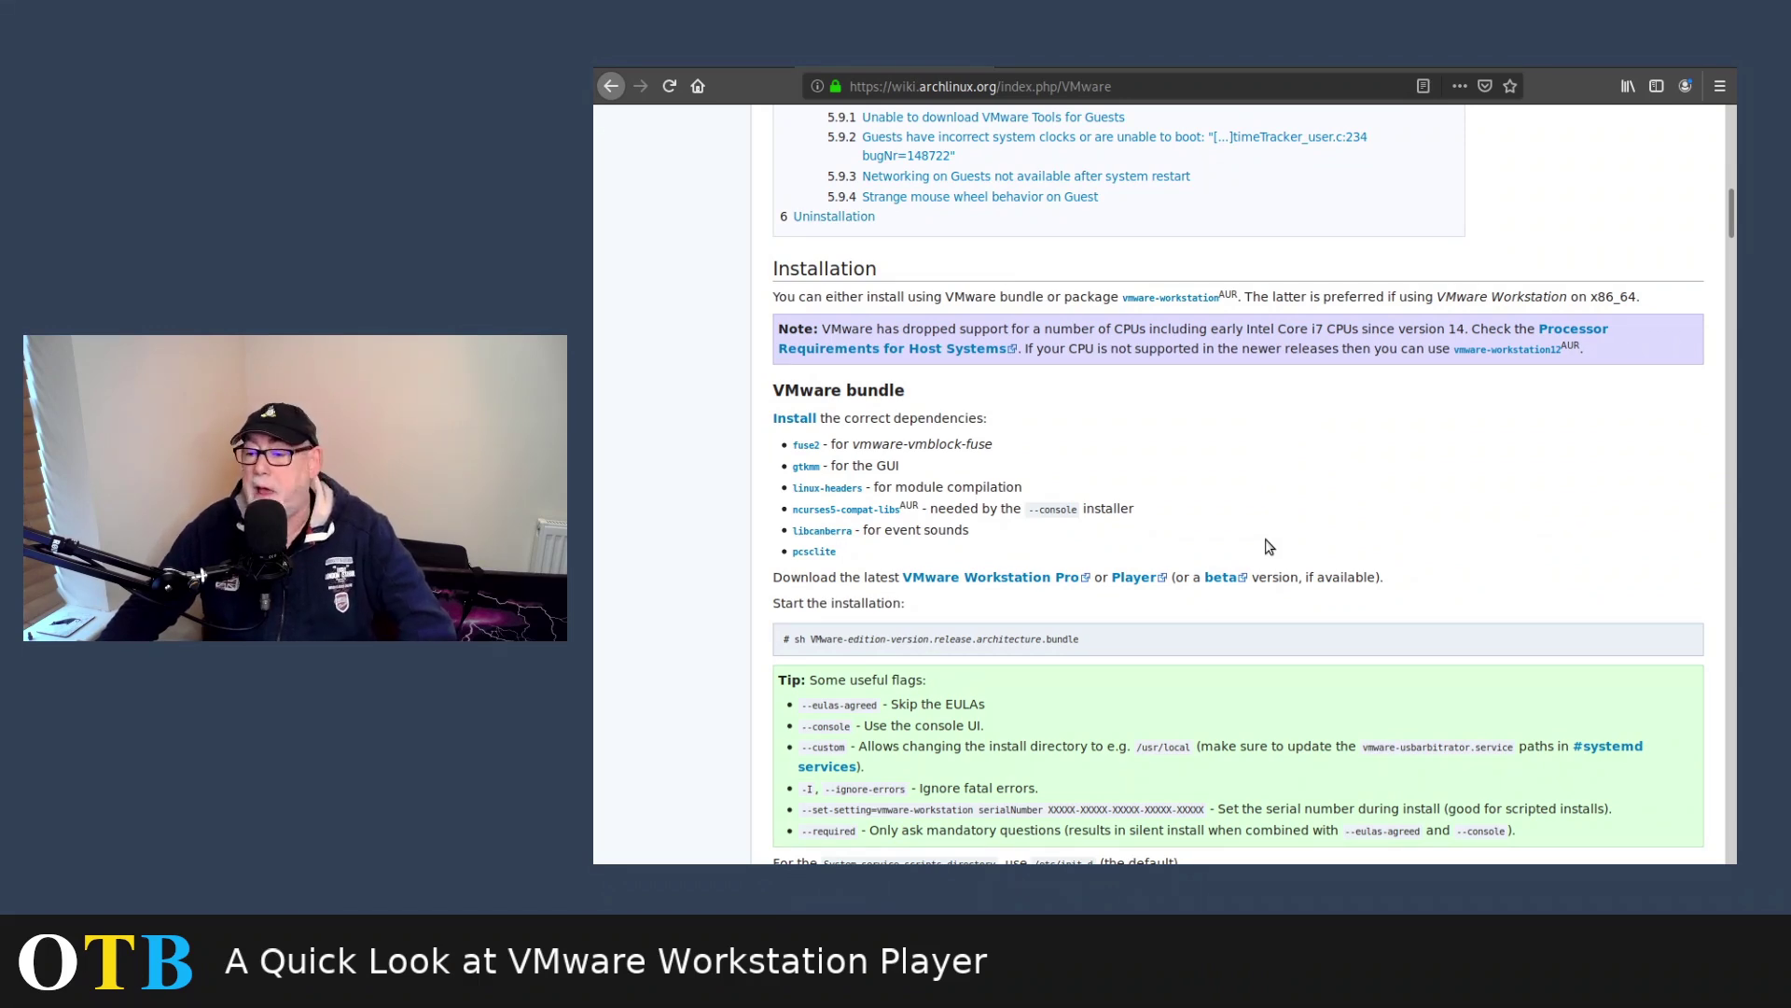
{"action": "scroll", "coordinate": [1270, 548], "scroll_direction": "down", "scroll_amount": 2}
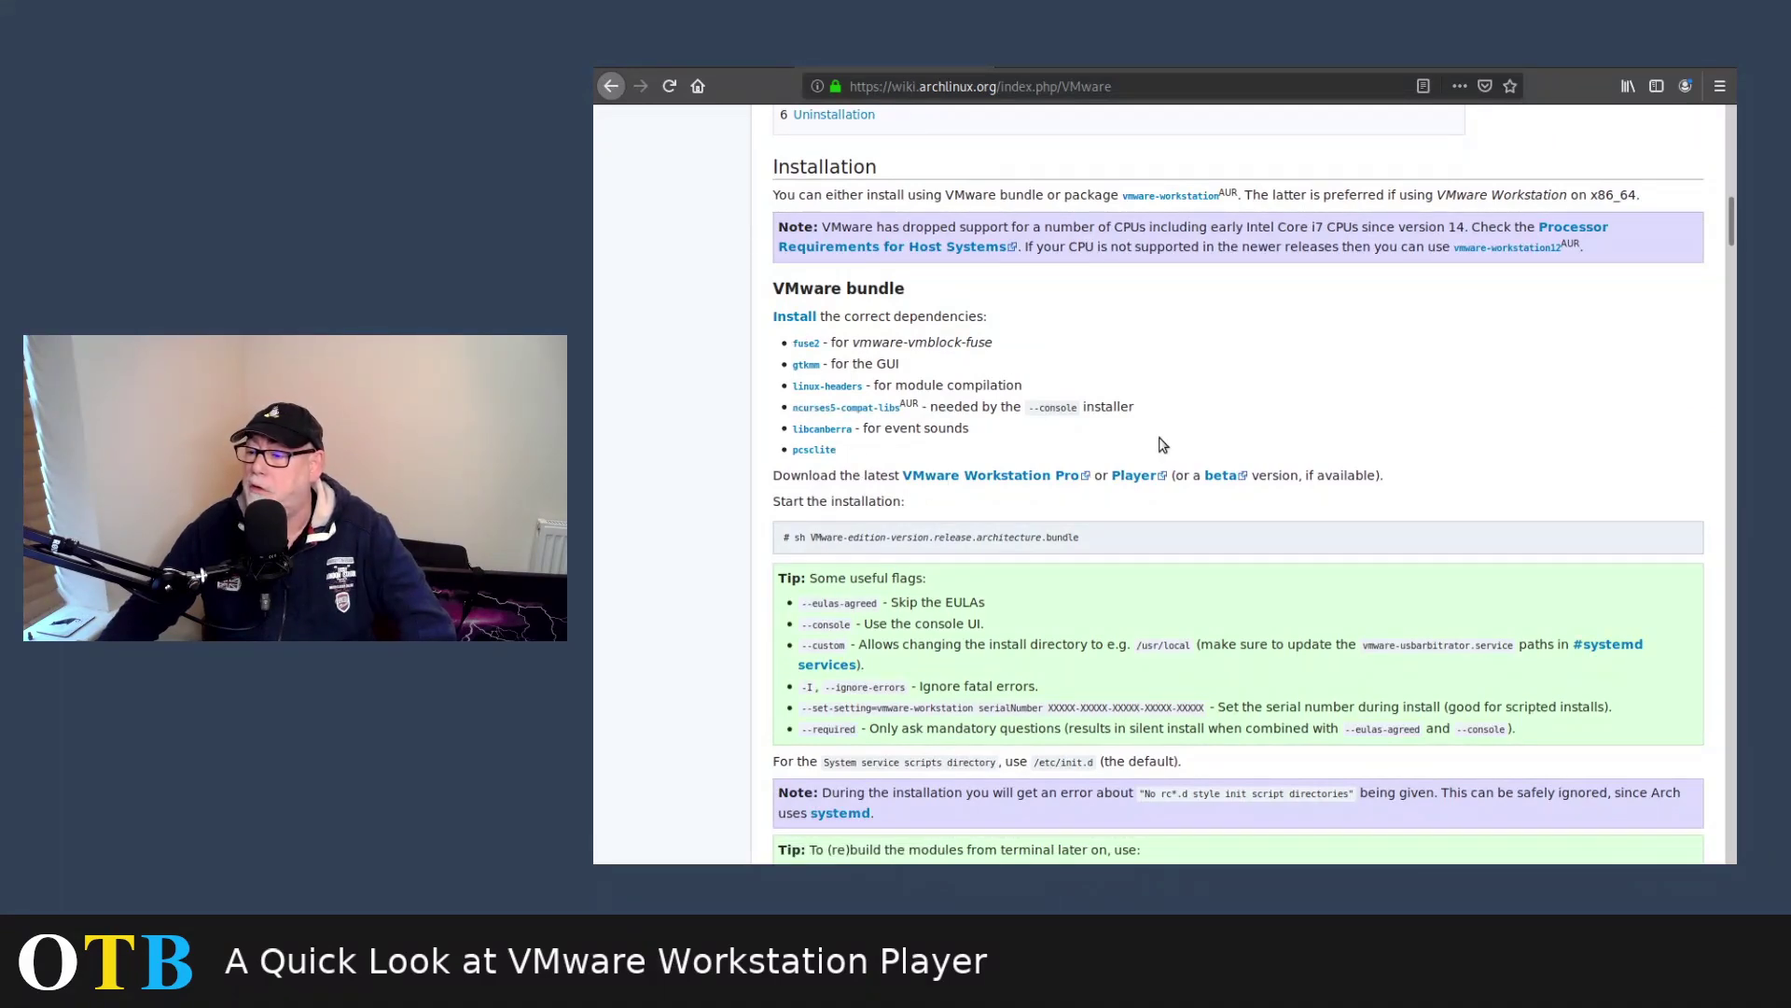
{"action": "scroll", "coordinate": [1162, 444], "scroll_direction": "down", "scroll_amount": 4}
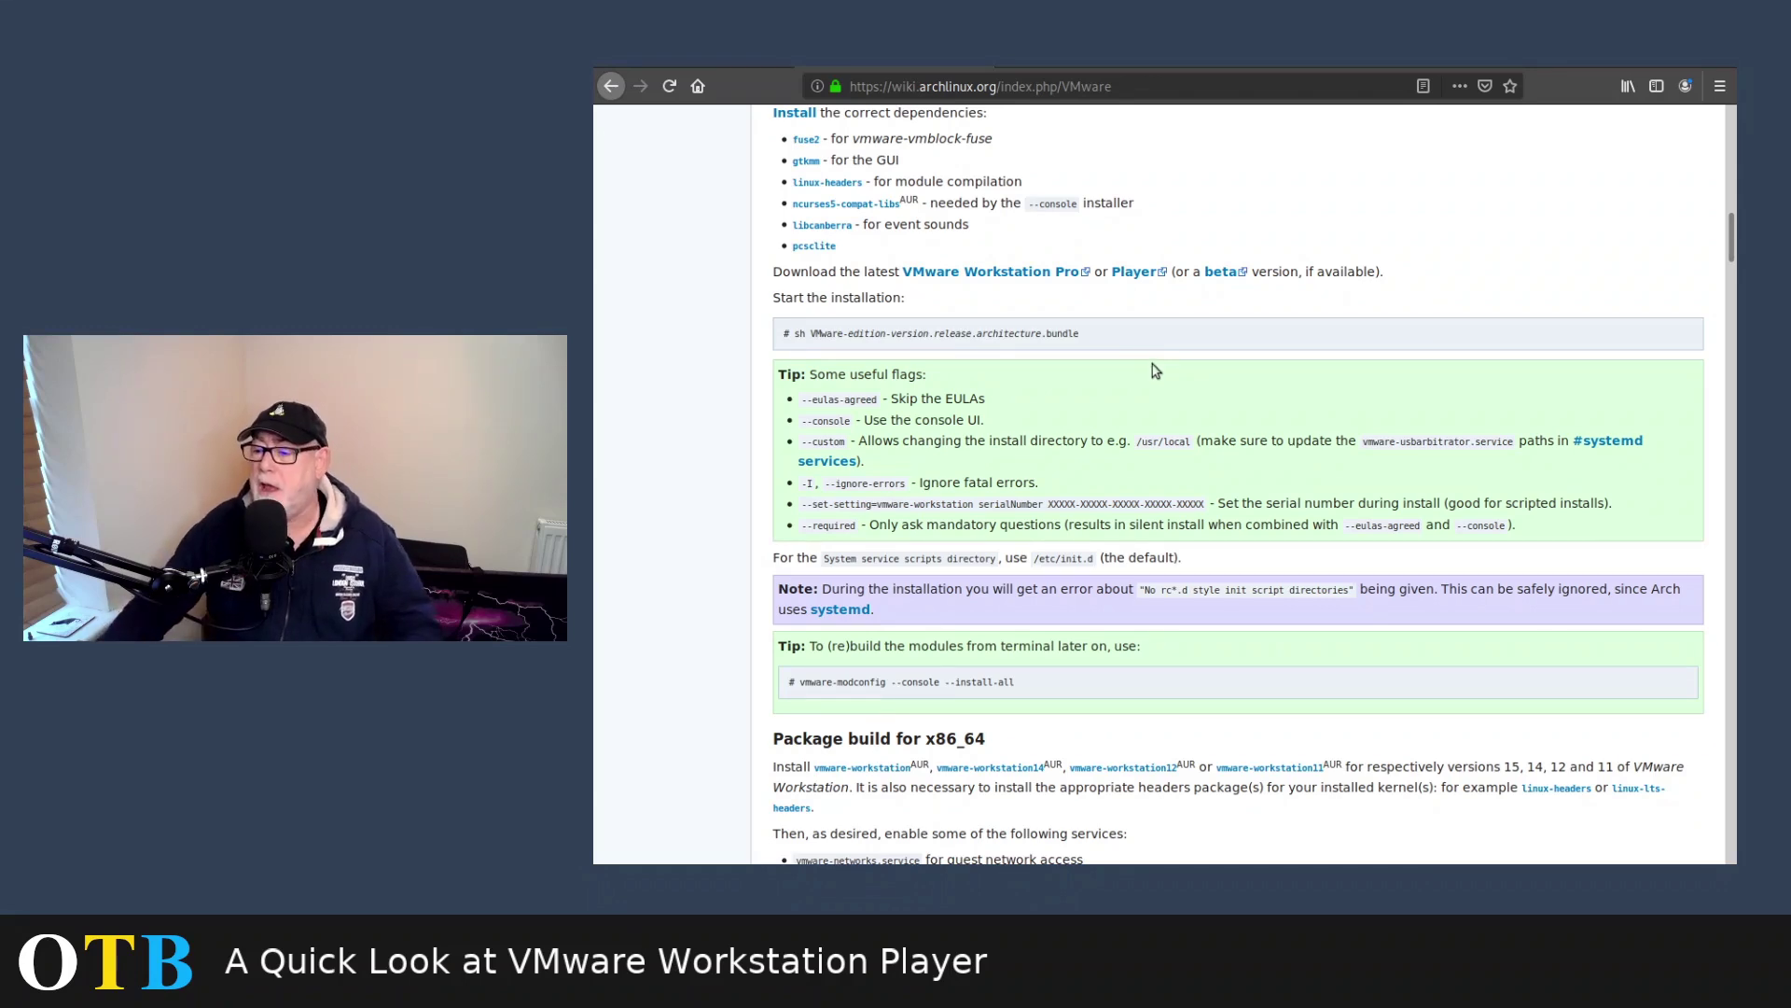
{"action": "scroll", "coordinate": [1155, 365], "scroll_direction": "down", "scroll_amount": 3}
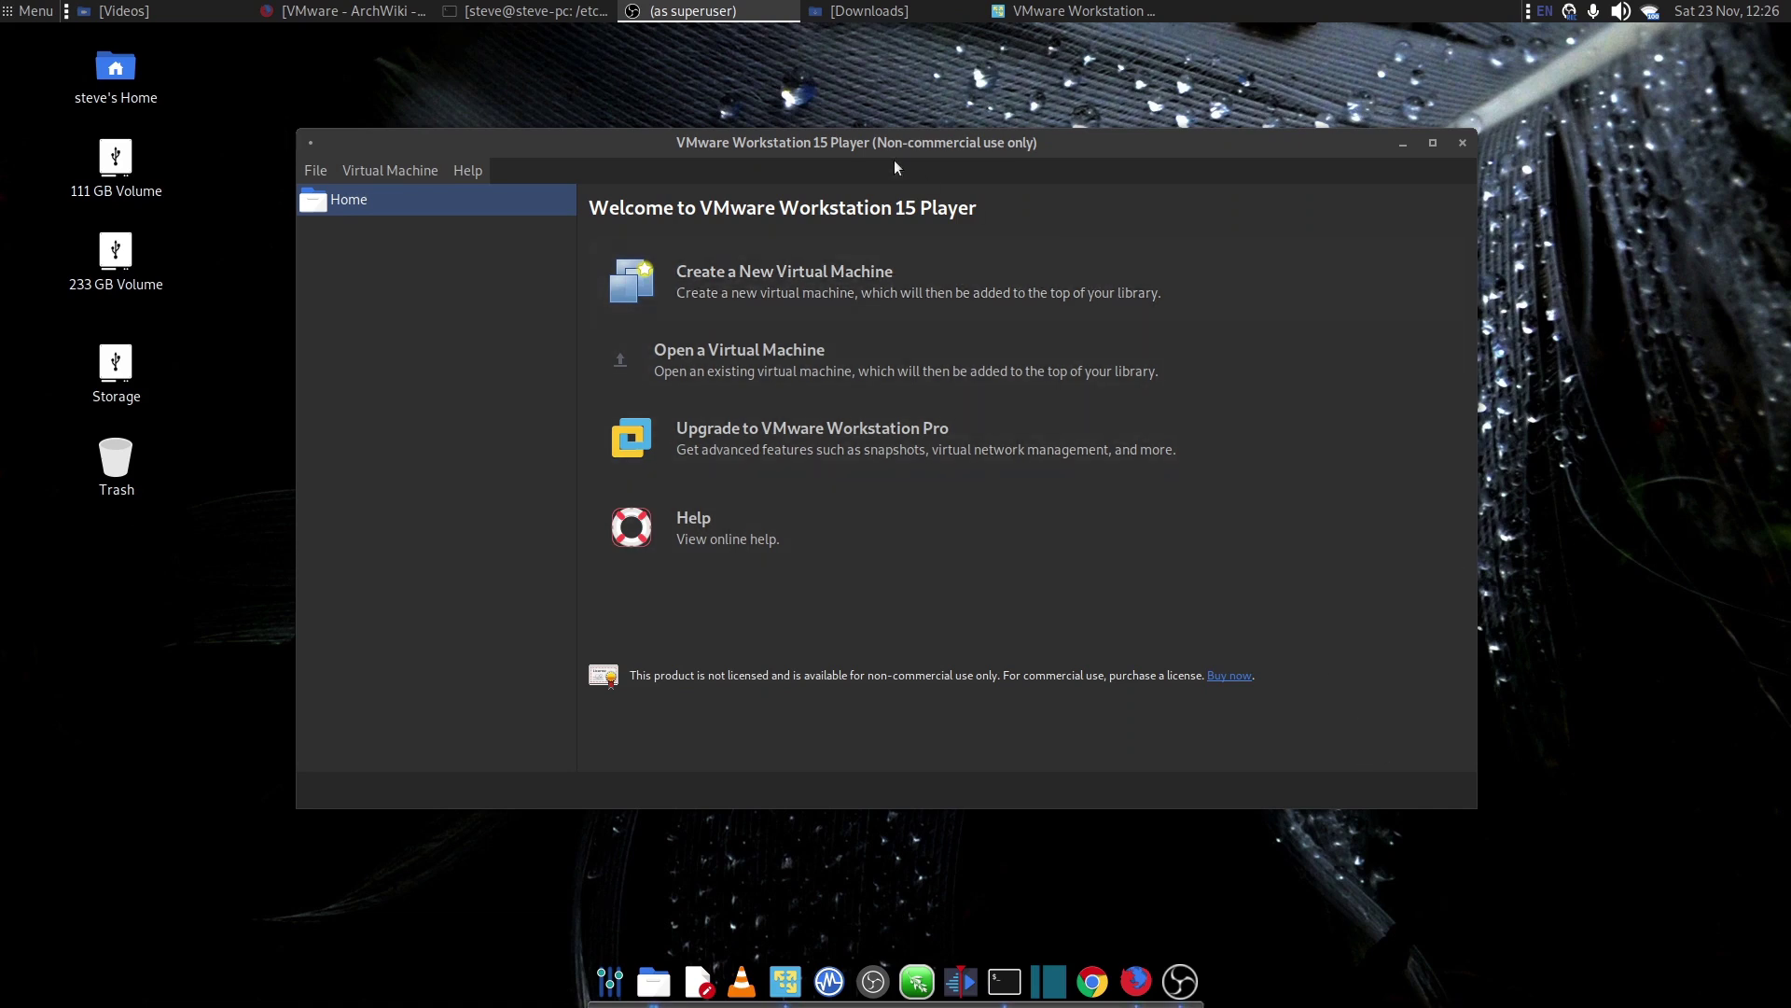
In VMware Workstation 15 Player, begin a new virtual machine that installs from the debian-live-10.1.0-amd64-mate+nonfree.iso image
{"action": "left_click_drag", "start_coordinate": [757, 142], "coordinate": [794, 118]}
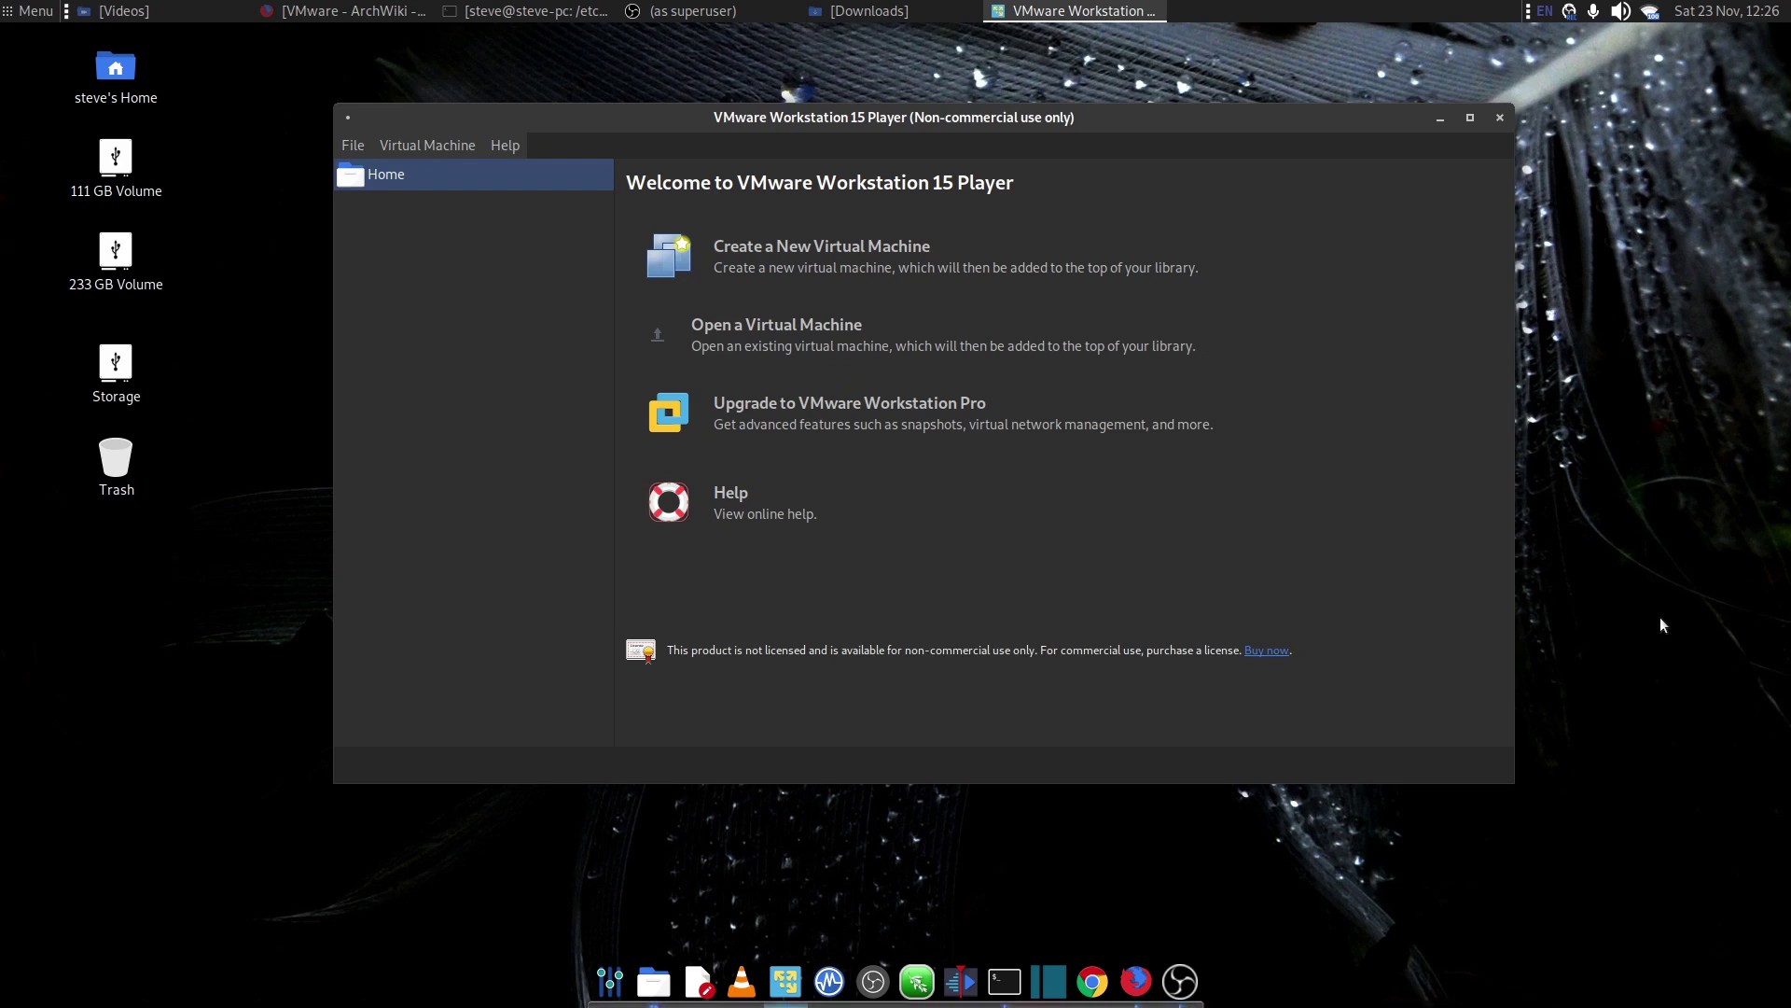
{"action": "left_click", "coordinate": [816, 263]}
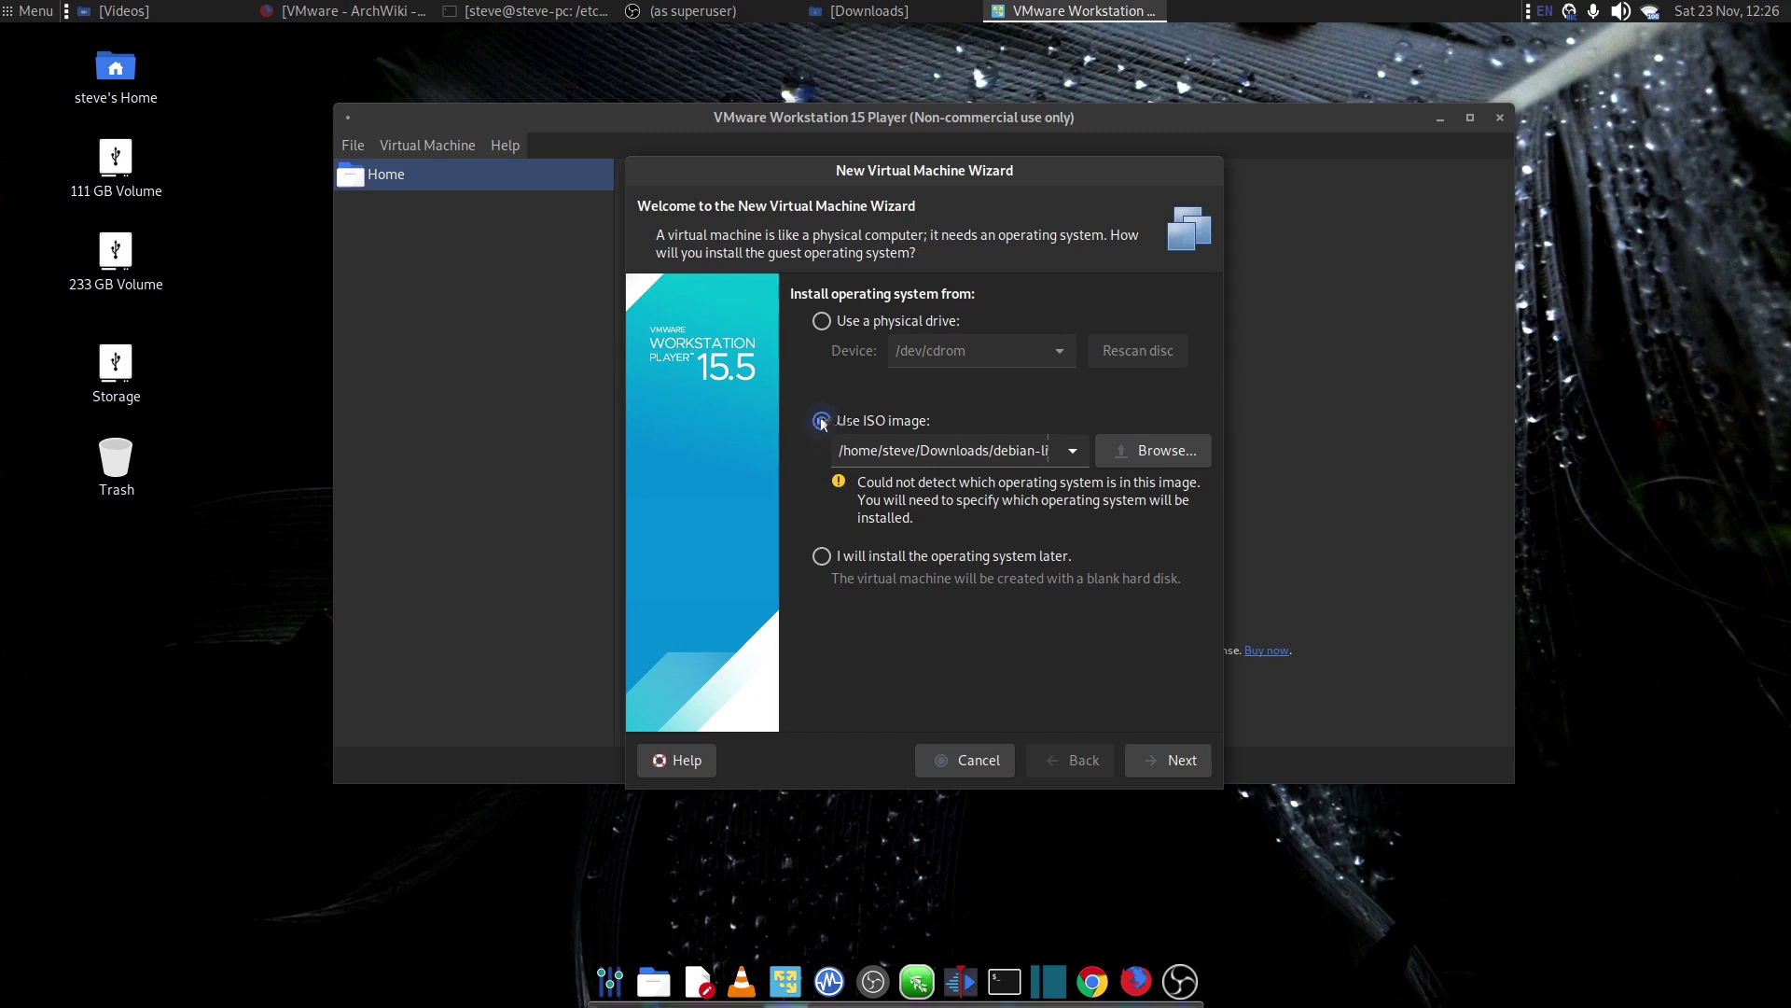
{"action": "left_click", "coordinate": [1041, 456]}
{"action": "key", "text": "Right"}
{"action": "key", "text": "Right"}
{"action": "key", "text": "Right"}
{"action": "key", "text": "Right"}
{"action": "key", "text": "Right"}
{"action": "key", "text": "Right"}
{"action": "key", "text": "Right"}
{"action": "key", "text": "Right"}
{"action": "key", "text": "Right"}
{"action": "key", "text": "Right"}
{"action": "key", "text": "Right"}
{"action": "key", "text": "Right"}
{"action": "key", "text": "Right"}
{"action": "key", "text": "Right"}
{"action": "key", "text": "Right"}
{"action": "key", "text": "Right"}
{"action": "key", "text": "Right"}
{"action": "key", "text": "Right"}
{"action": "key", "text": "Right"}
{"action": "key", "text": "Right"}
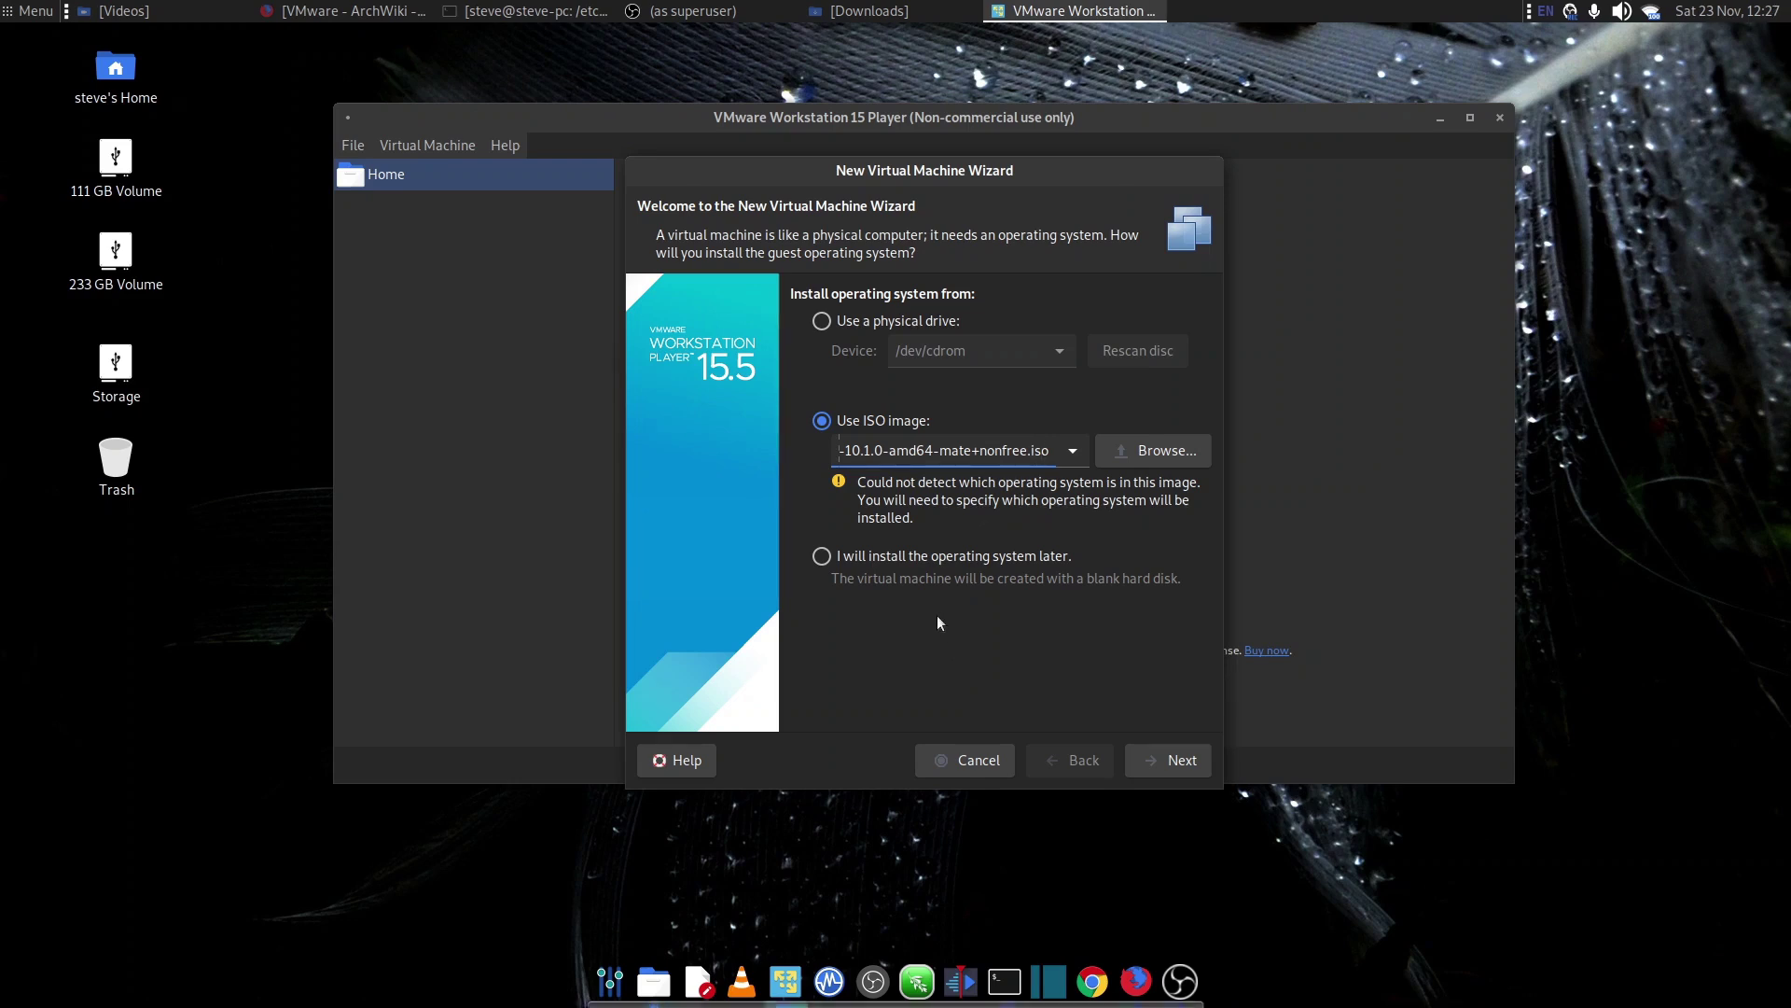
{"action": "left_click", "coordinate": [1171, 760]}
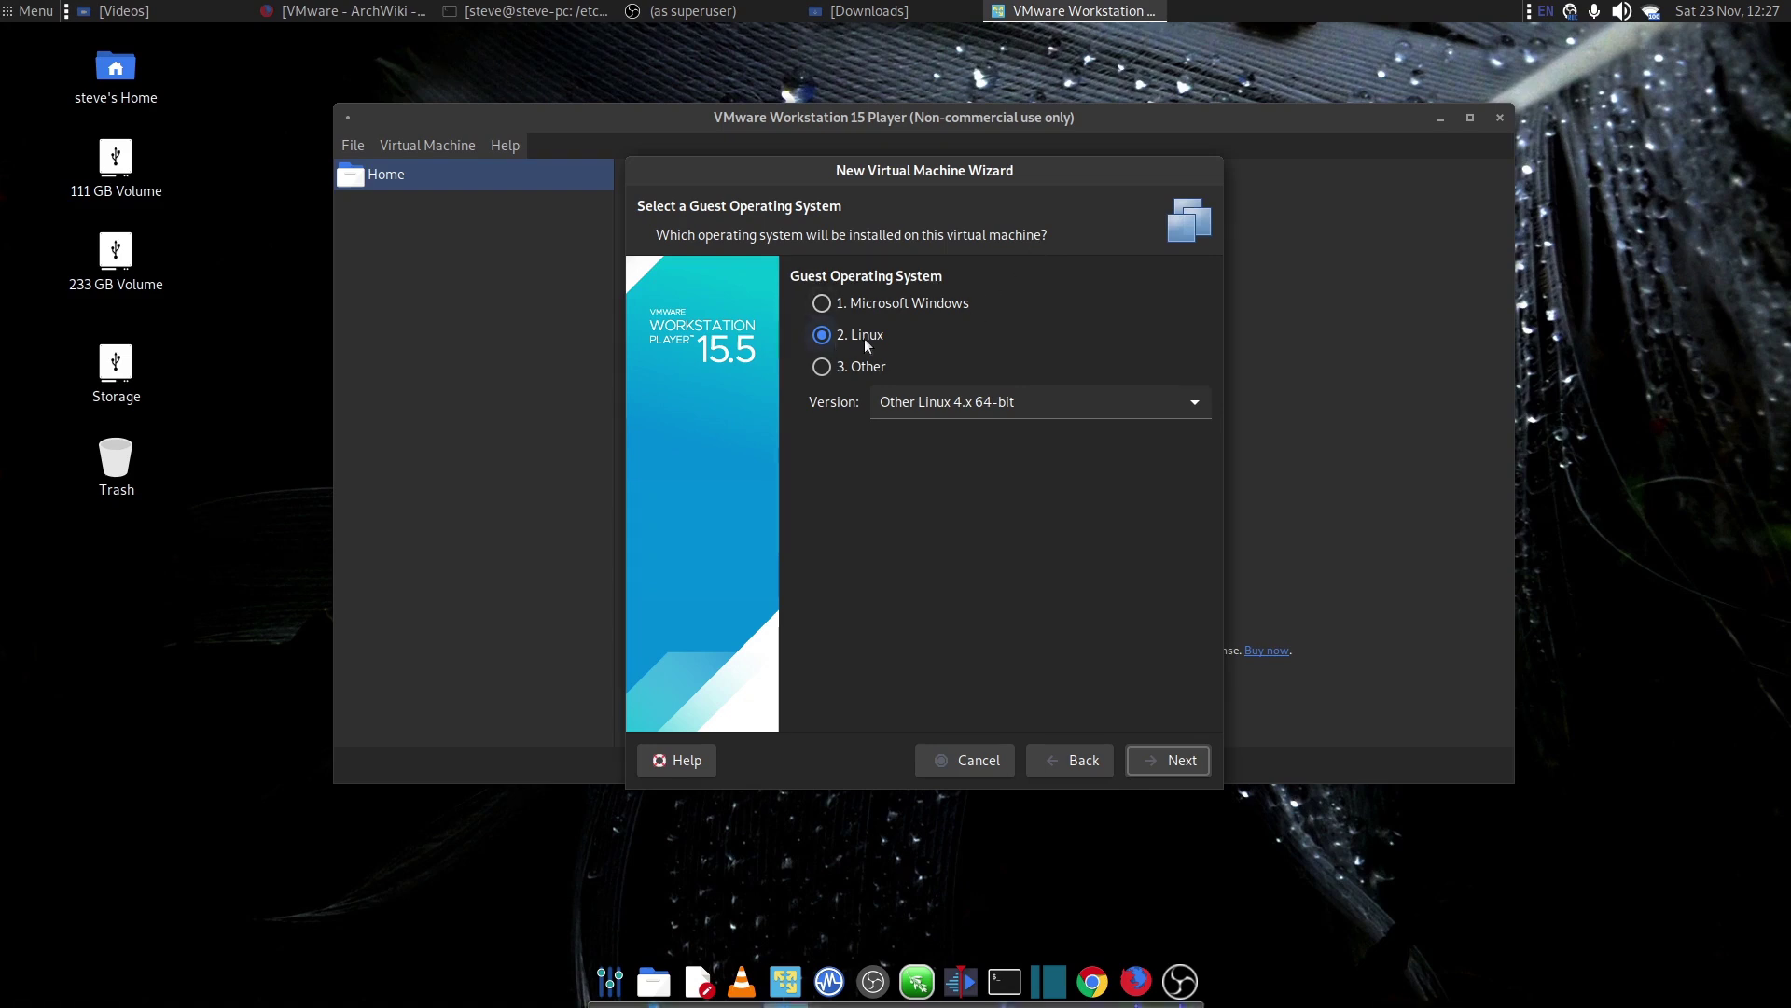
Set the Linux guest operating system version to Debian 10.x 64-bit
{"action": "left_click", "coordinate": [1192, 401]}
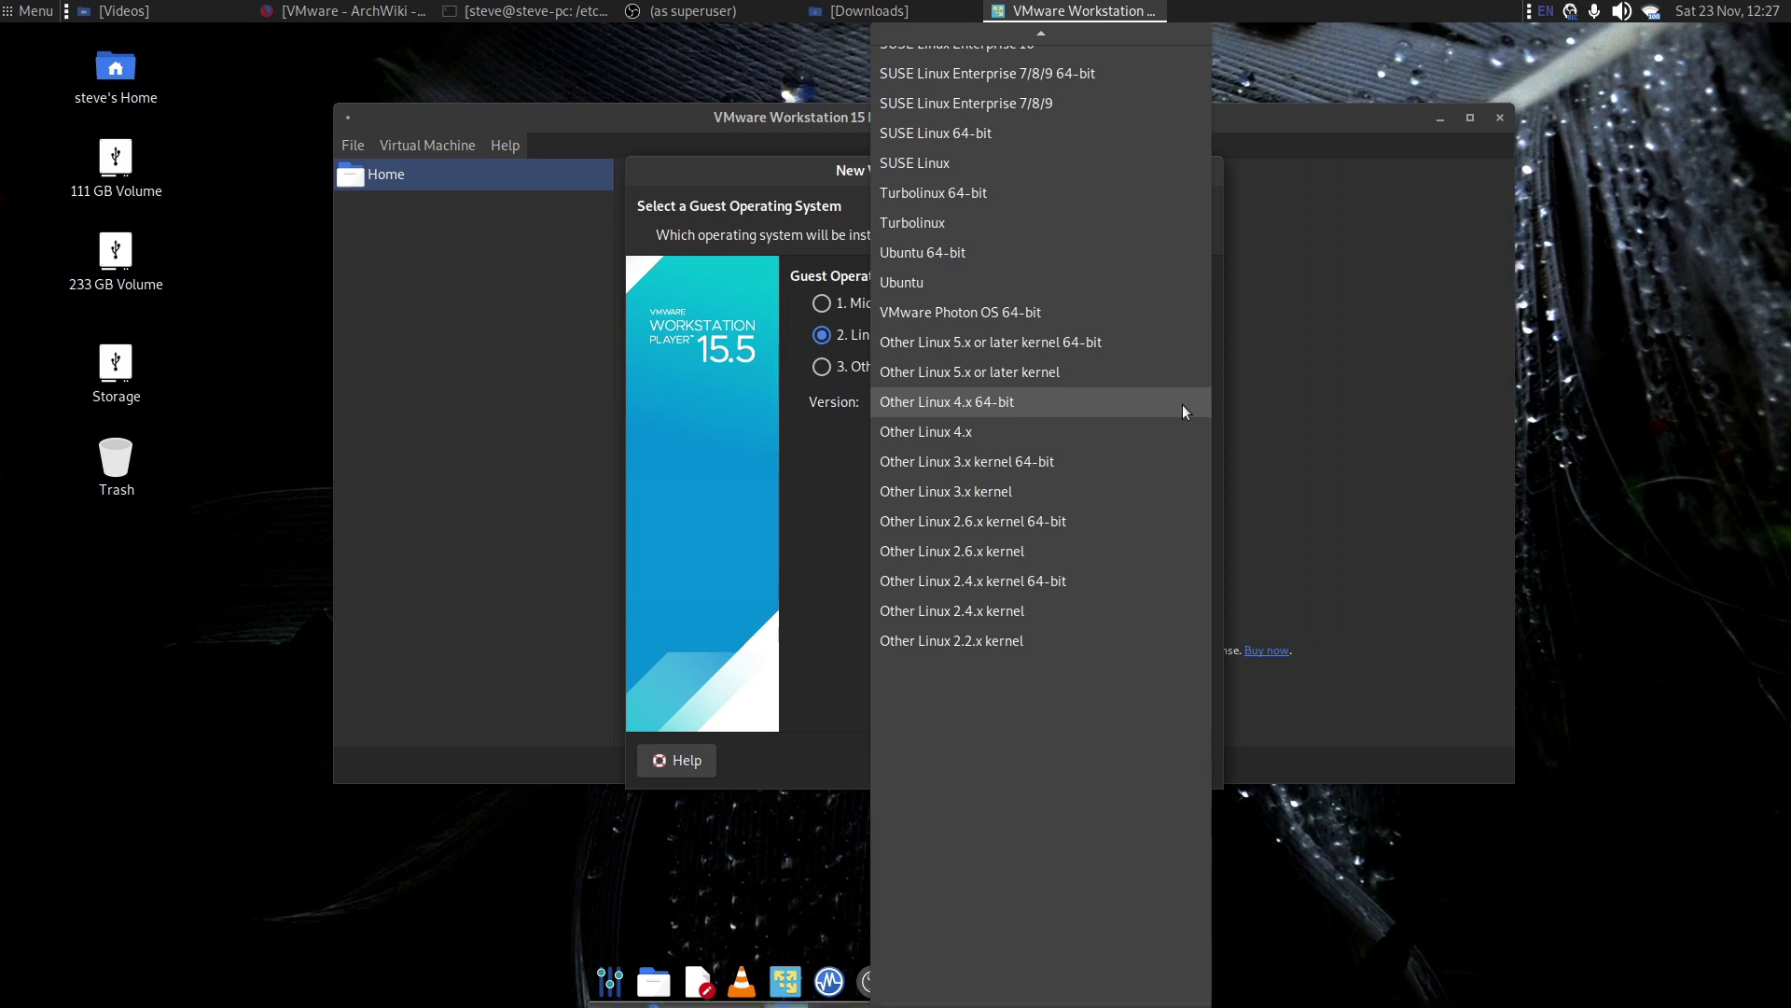
{"action": "mouse_move", "coordinate": [1012, 37]}
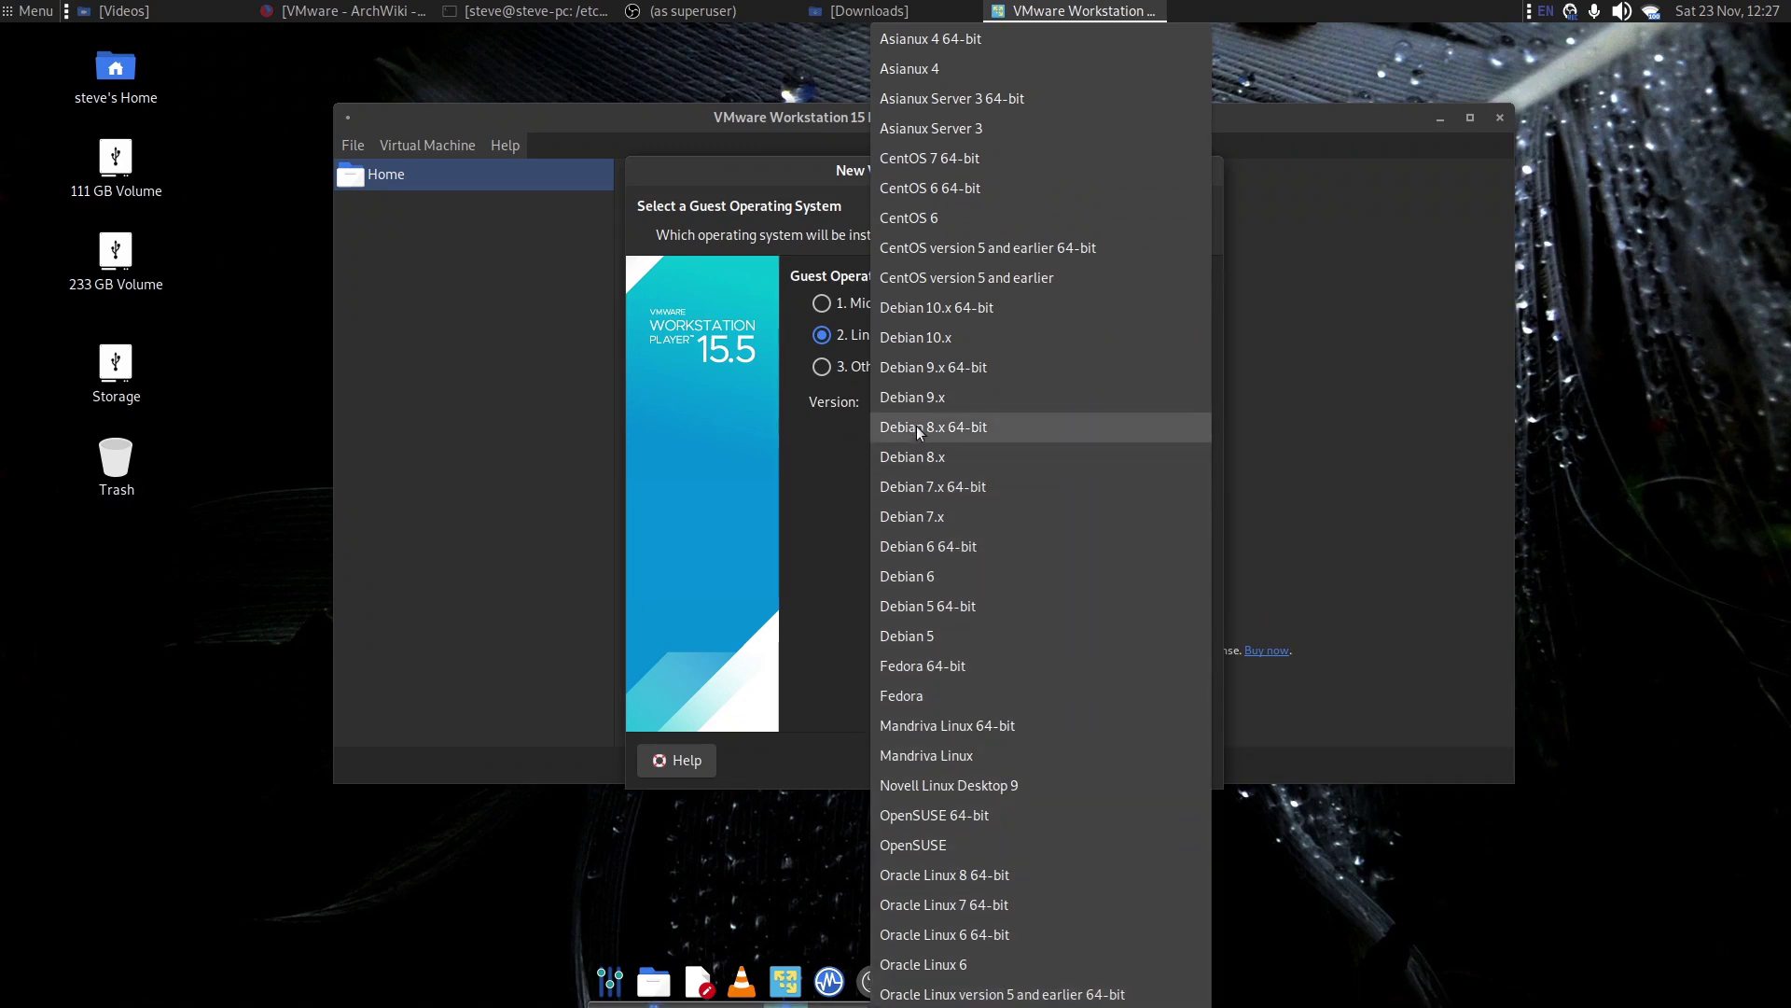
{"action": "left_click", "coordinate": [890, 310]}
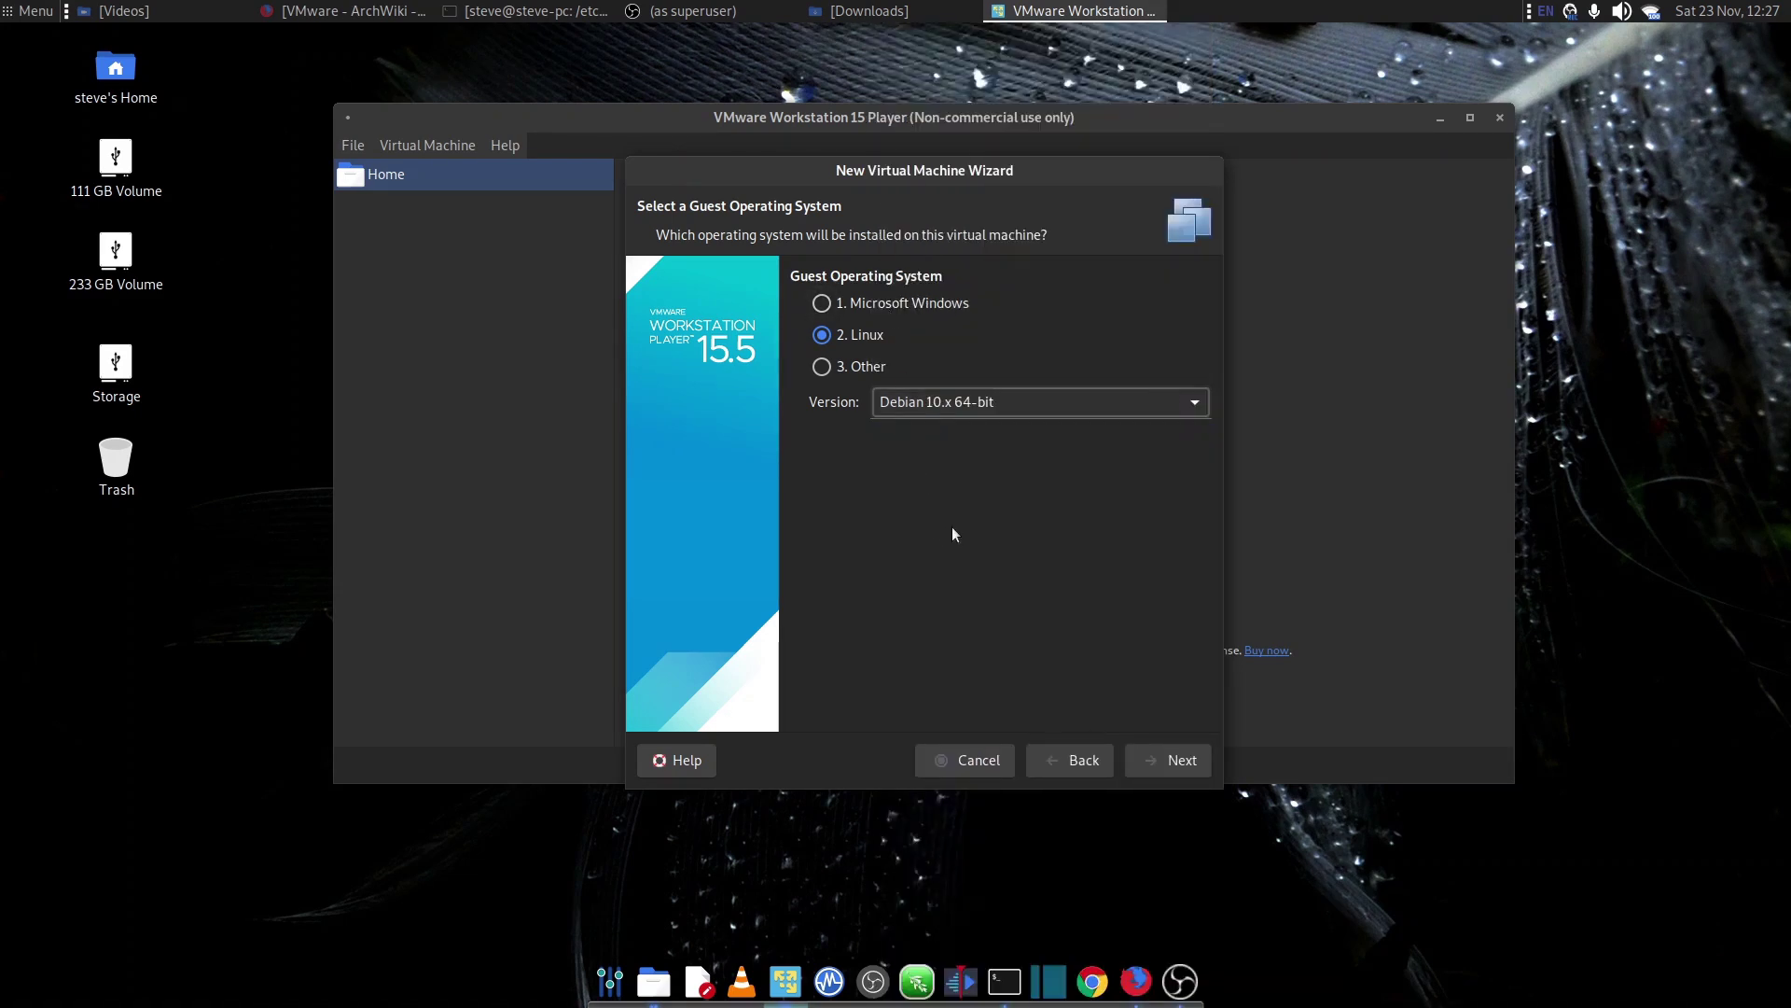
{"action": "left_click", "coordinate": [1183, 758]}
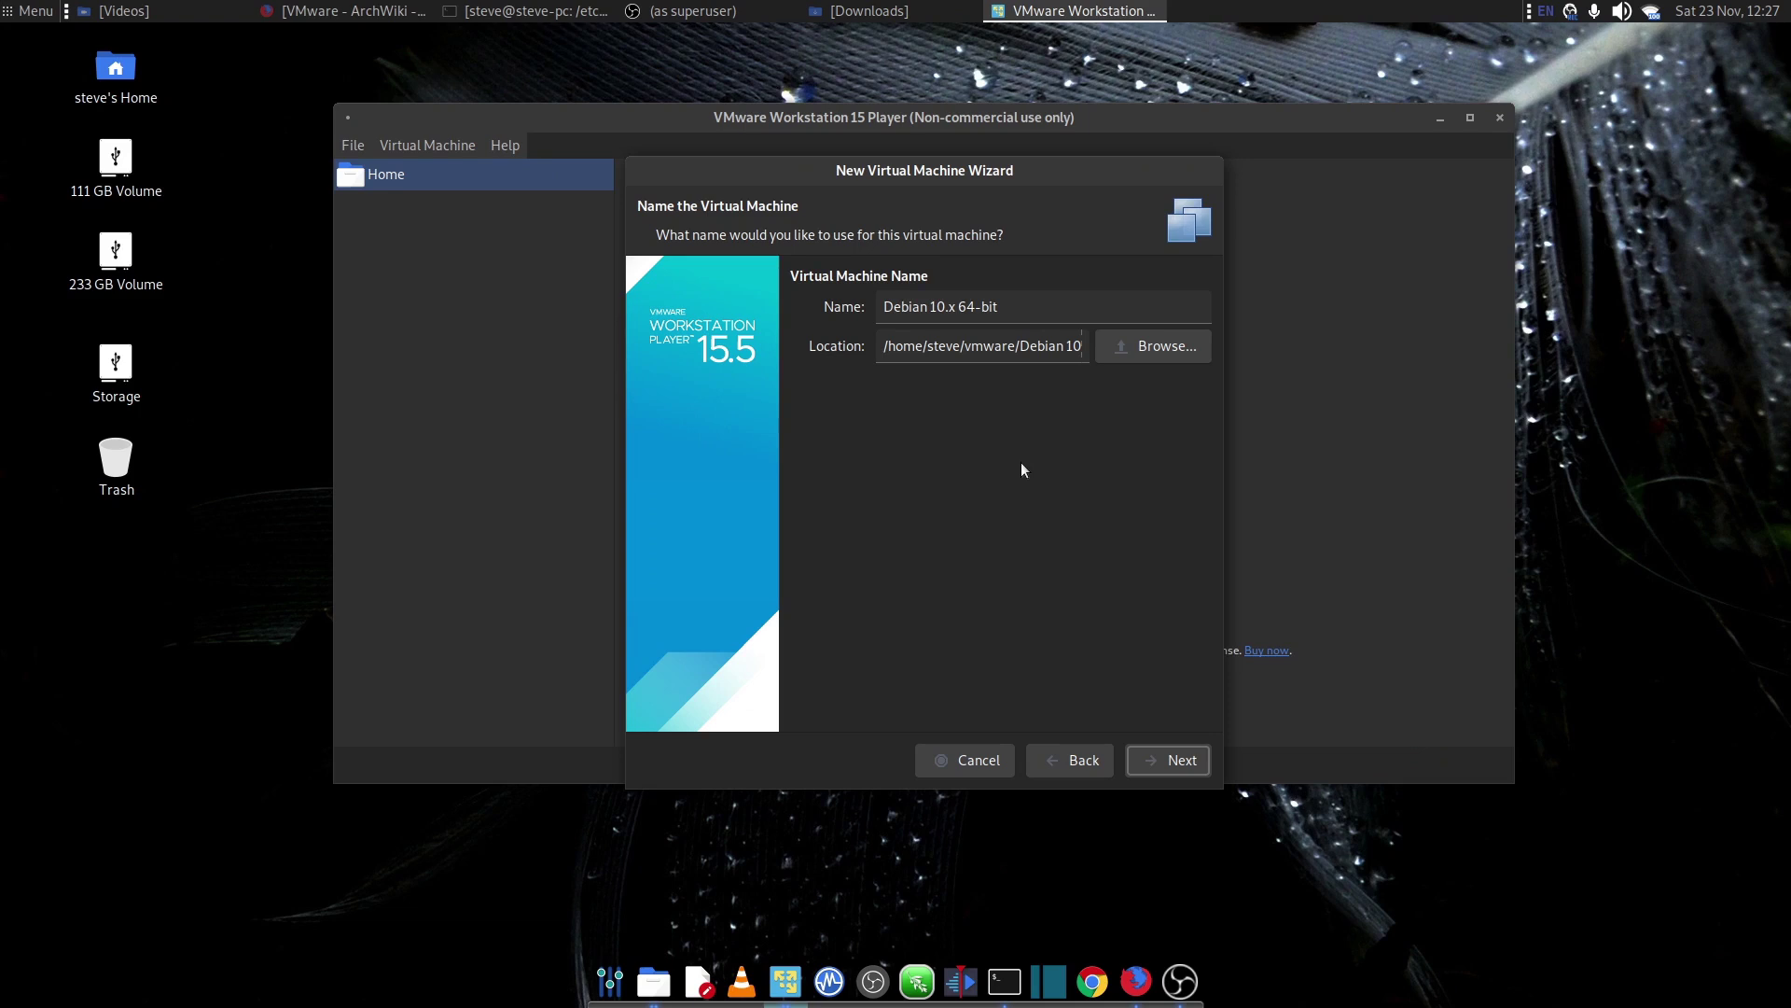
Accept the suggested machine name and location, and store the 20 GB virtual disk as a single file
{"action": "left_click", "coordinate": [1150, 760]}
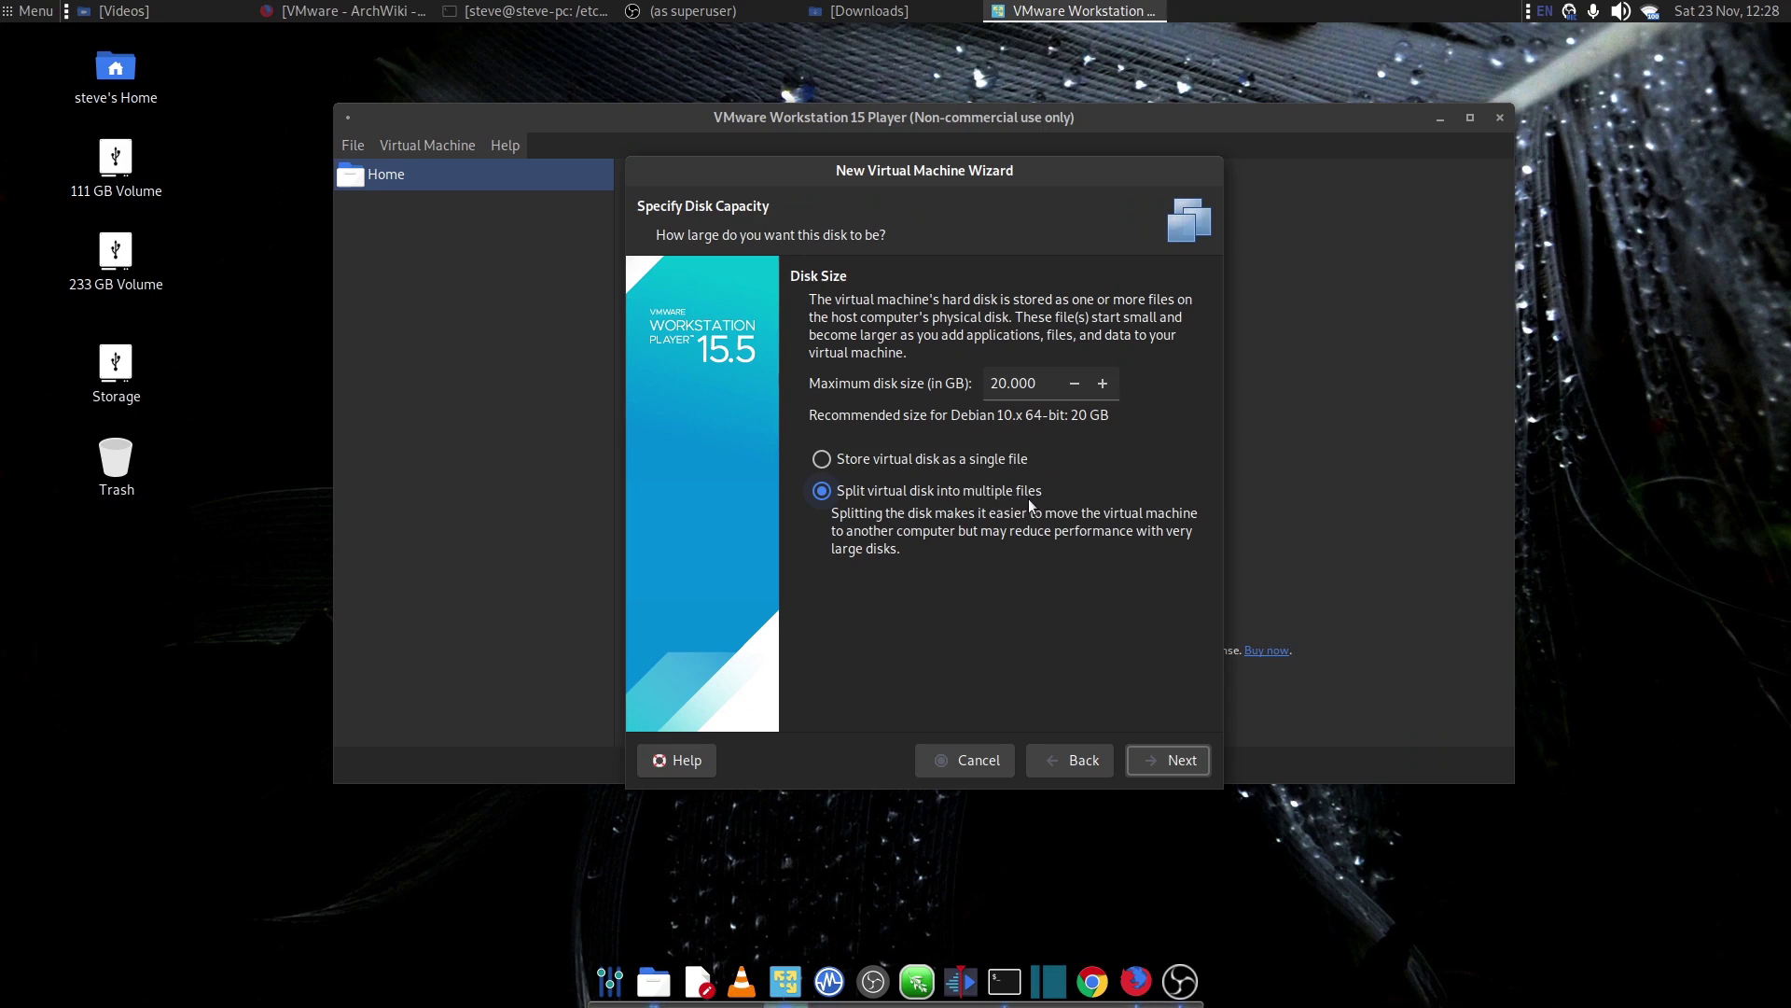
{"action": "left_click", "coordinate": [821, 459]}
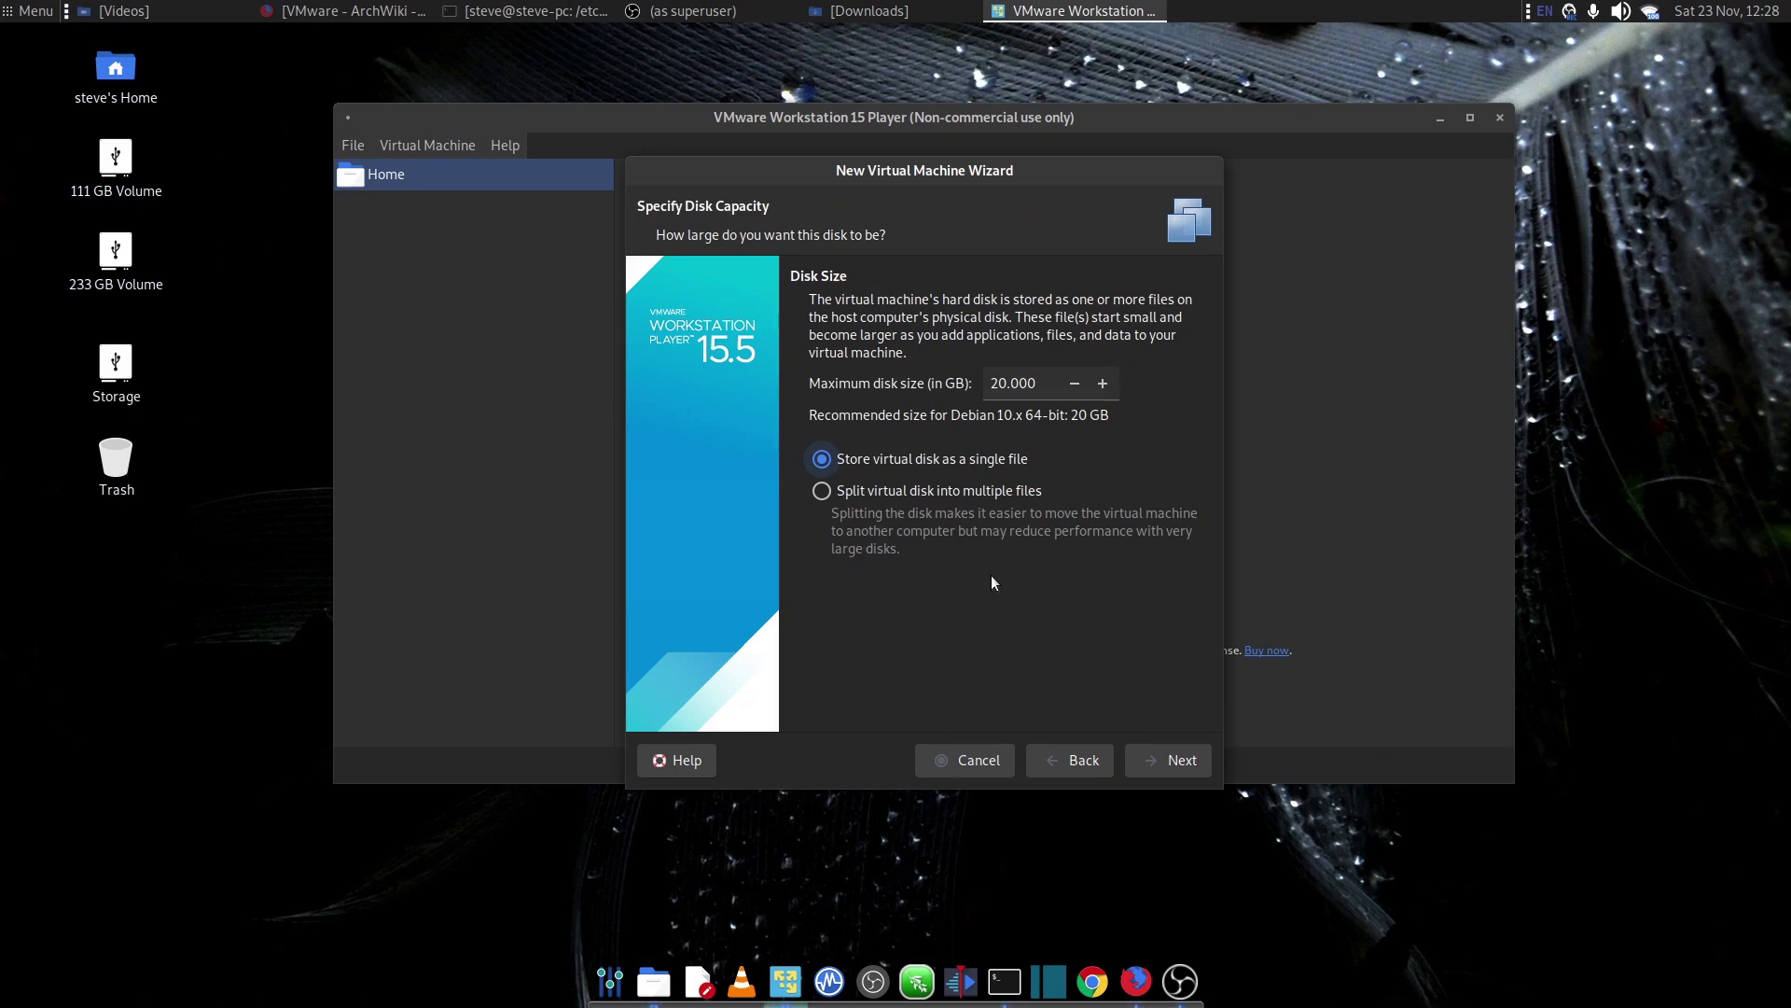
{"action": "left_click", "coordinate": [1172, 751]}
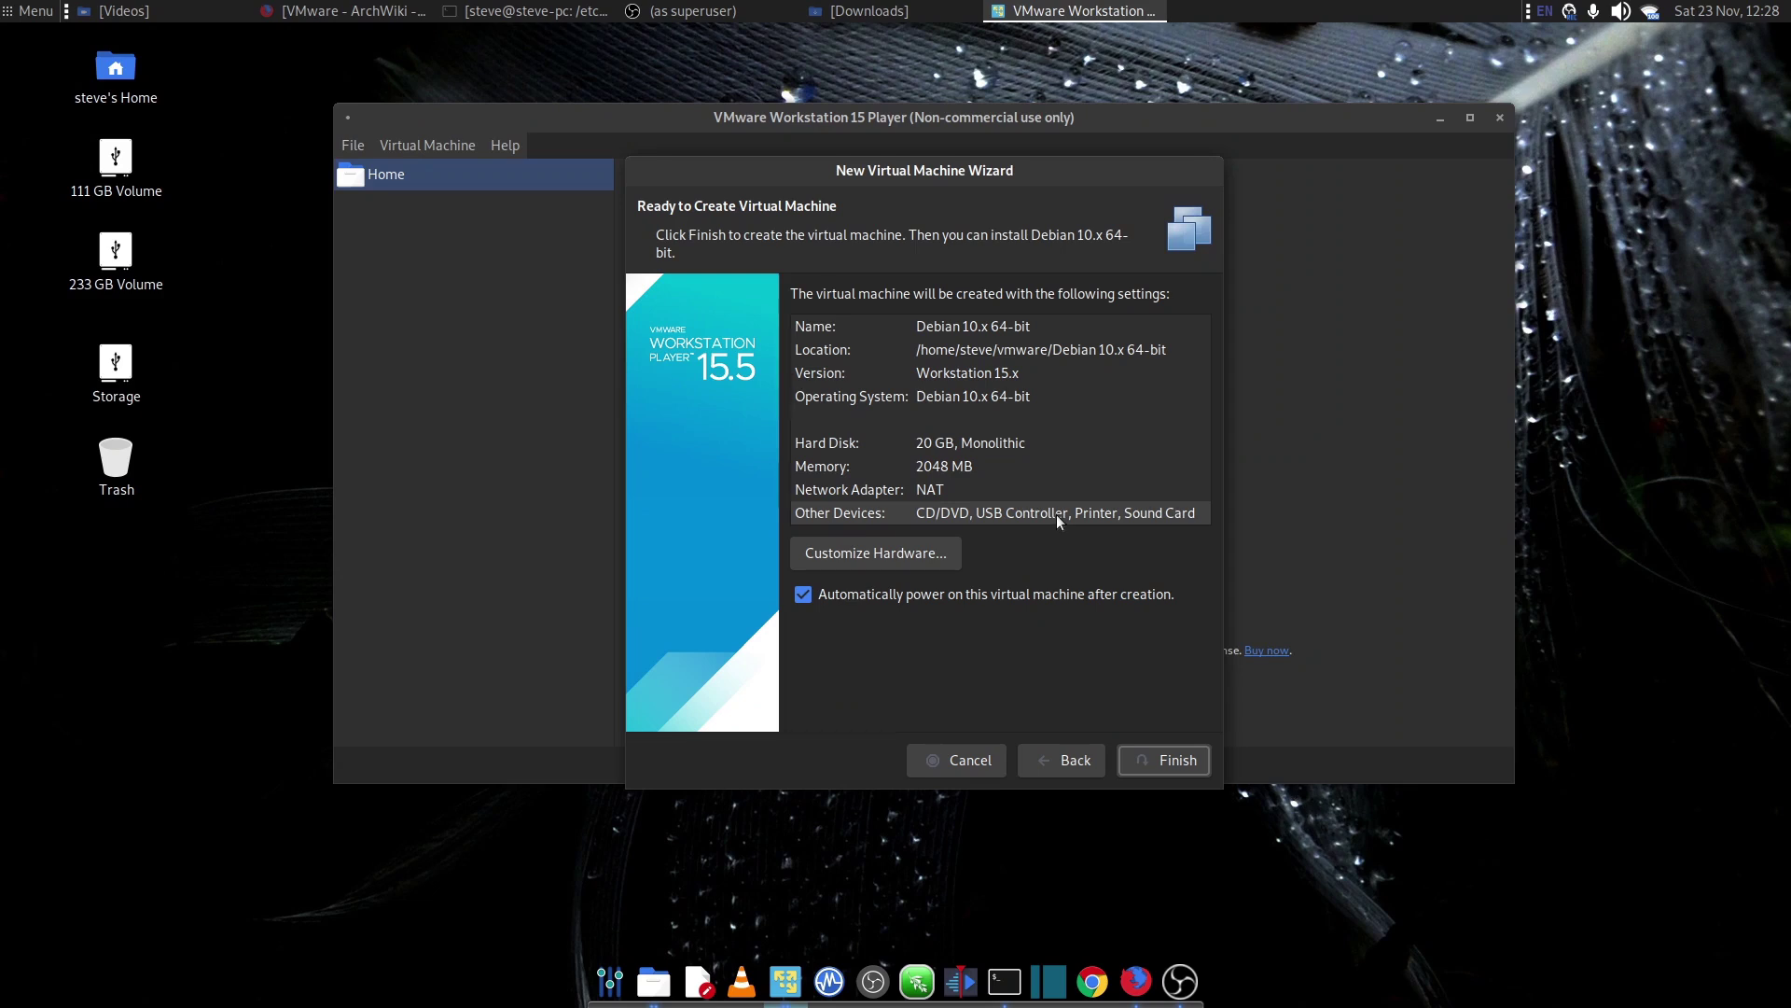
Turn off automatic power-on after creation, and finish creating the Debian 10.x 64-bit virtual machine
{"action": "left_click", "coordinate": [802, 597]}
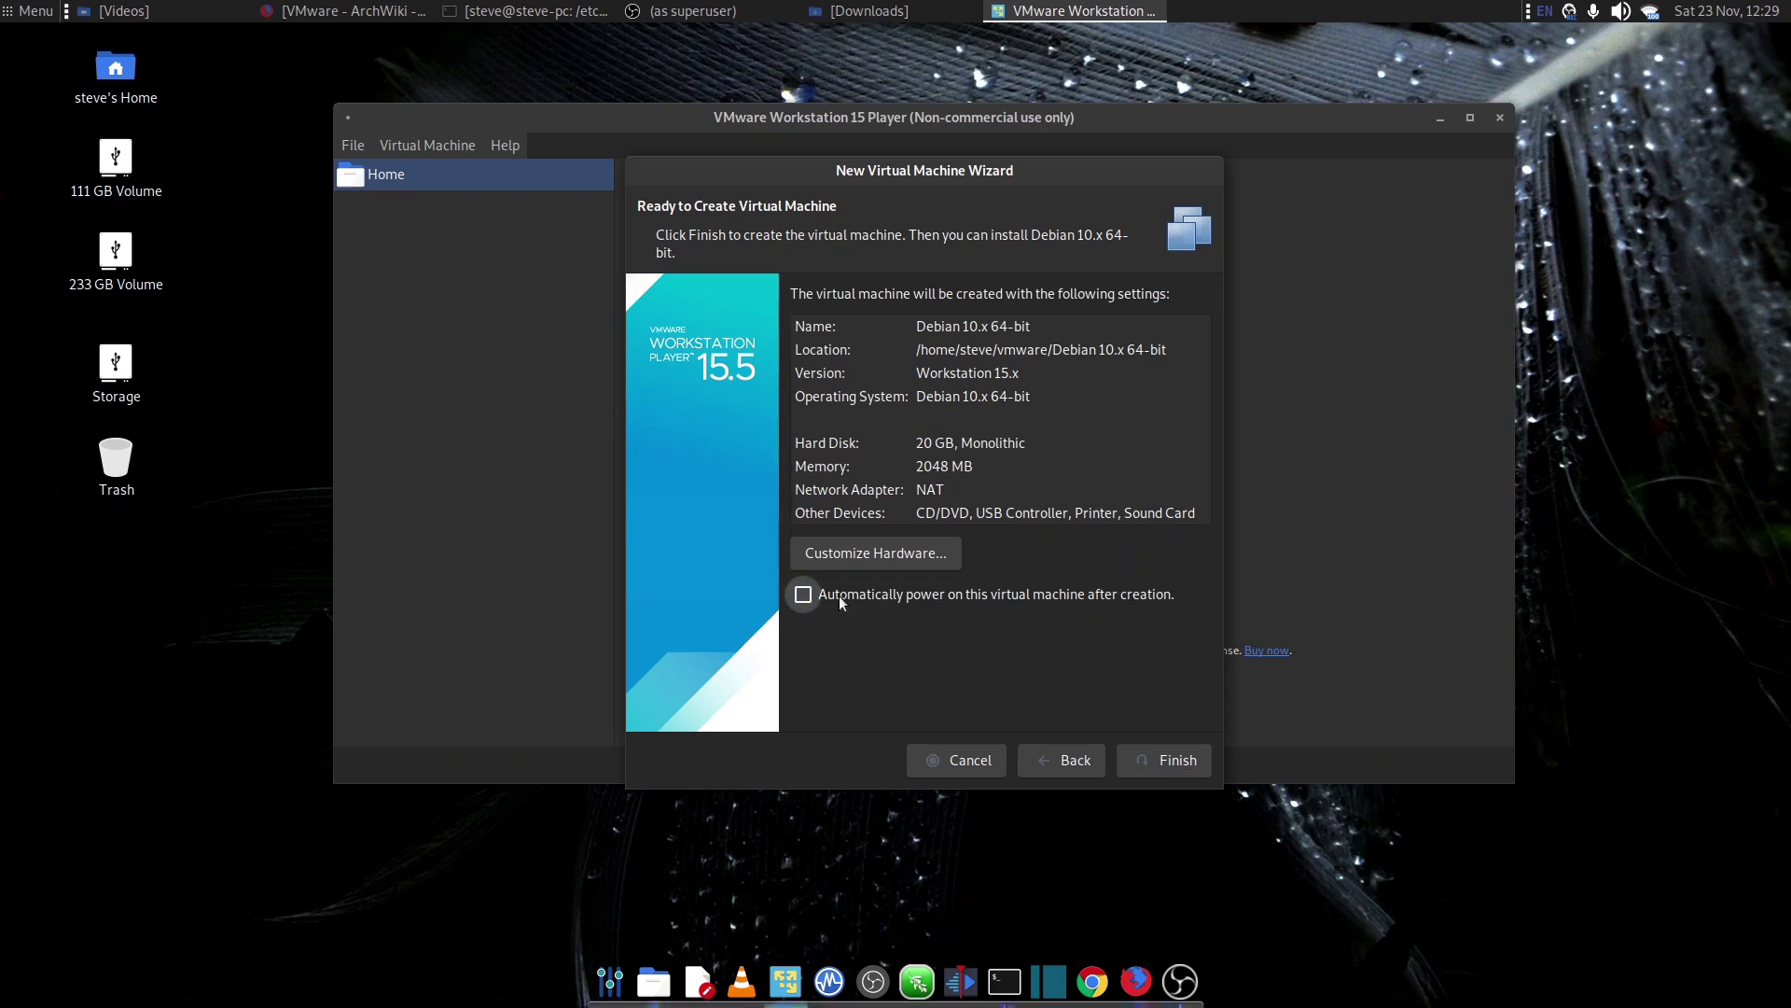
{"action": "left_click", "coordinate": [1186, 757]}
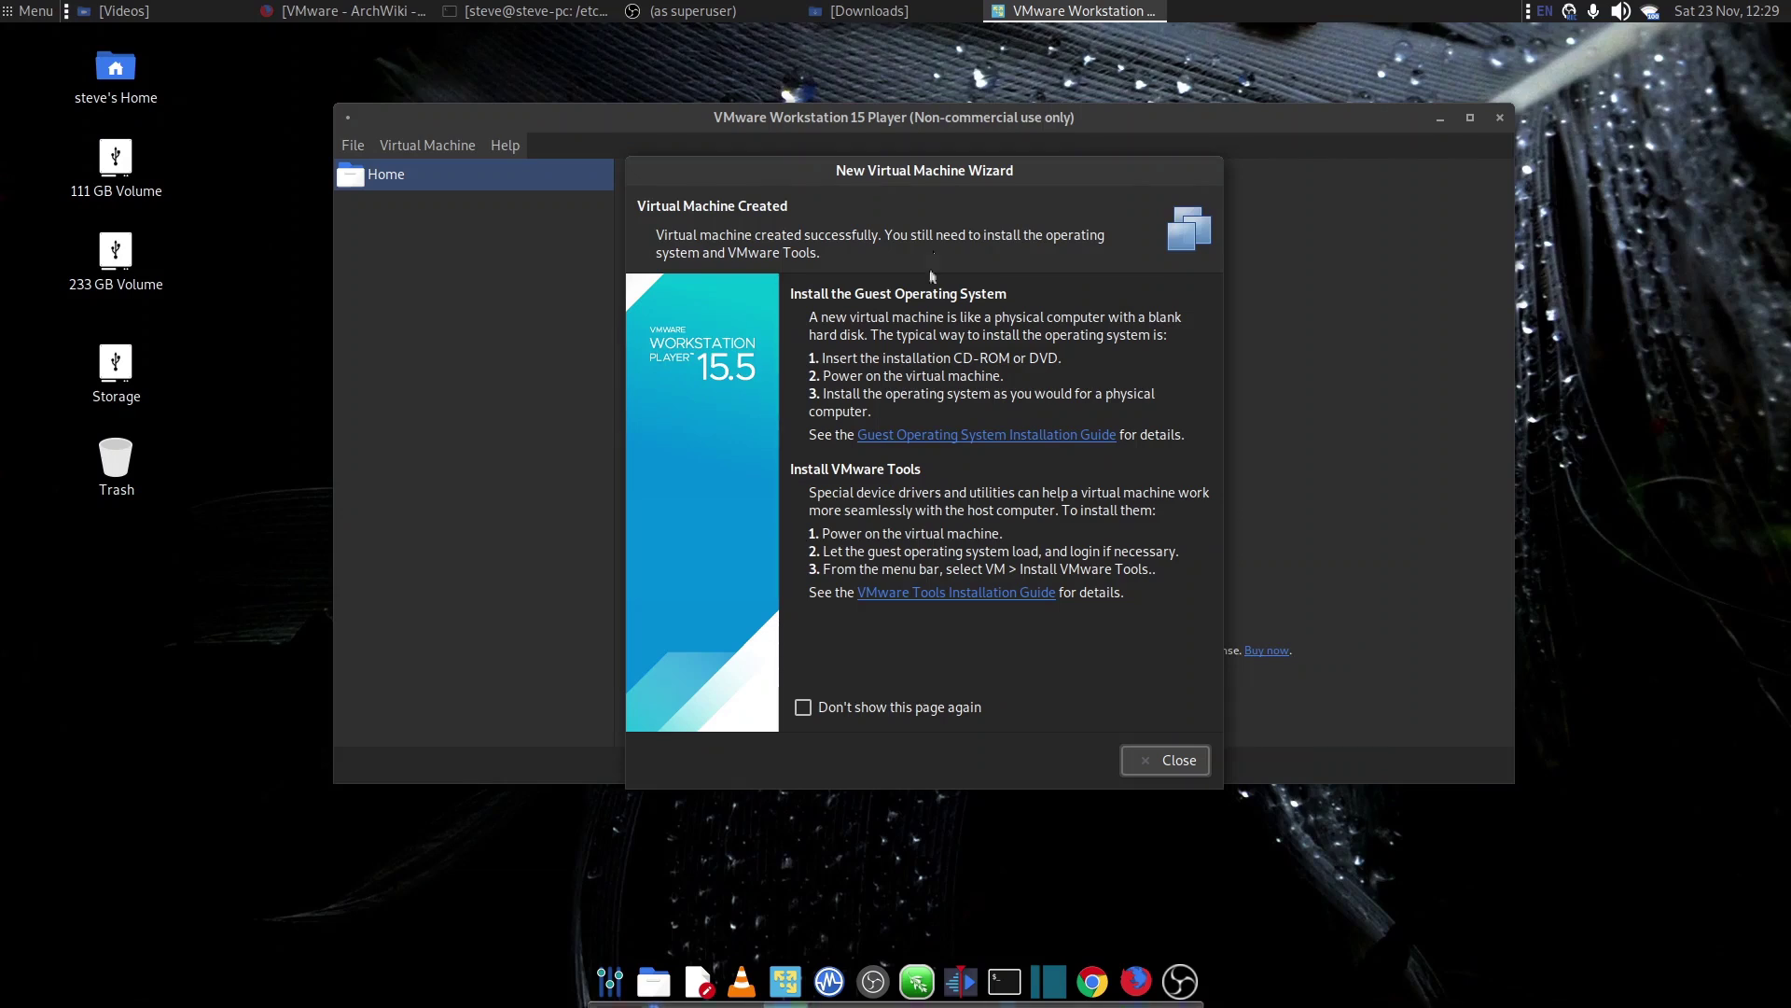
{"action": "left_click", "coordinate": [1166, 762]}
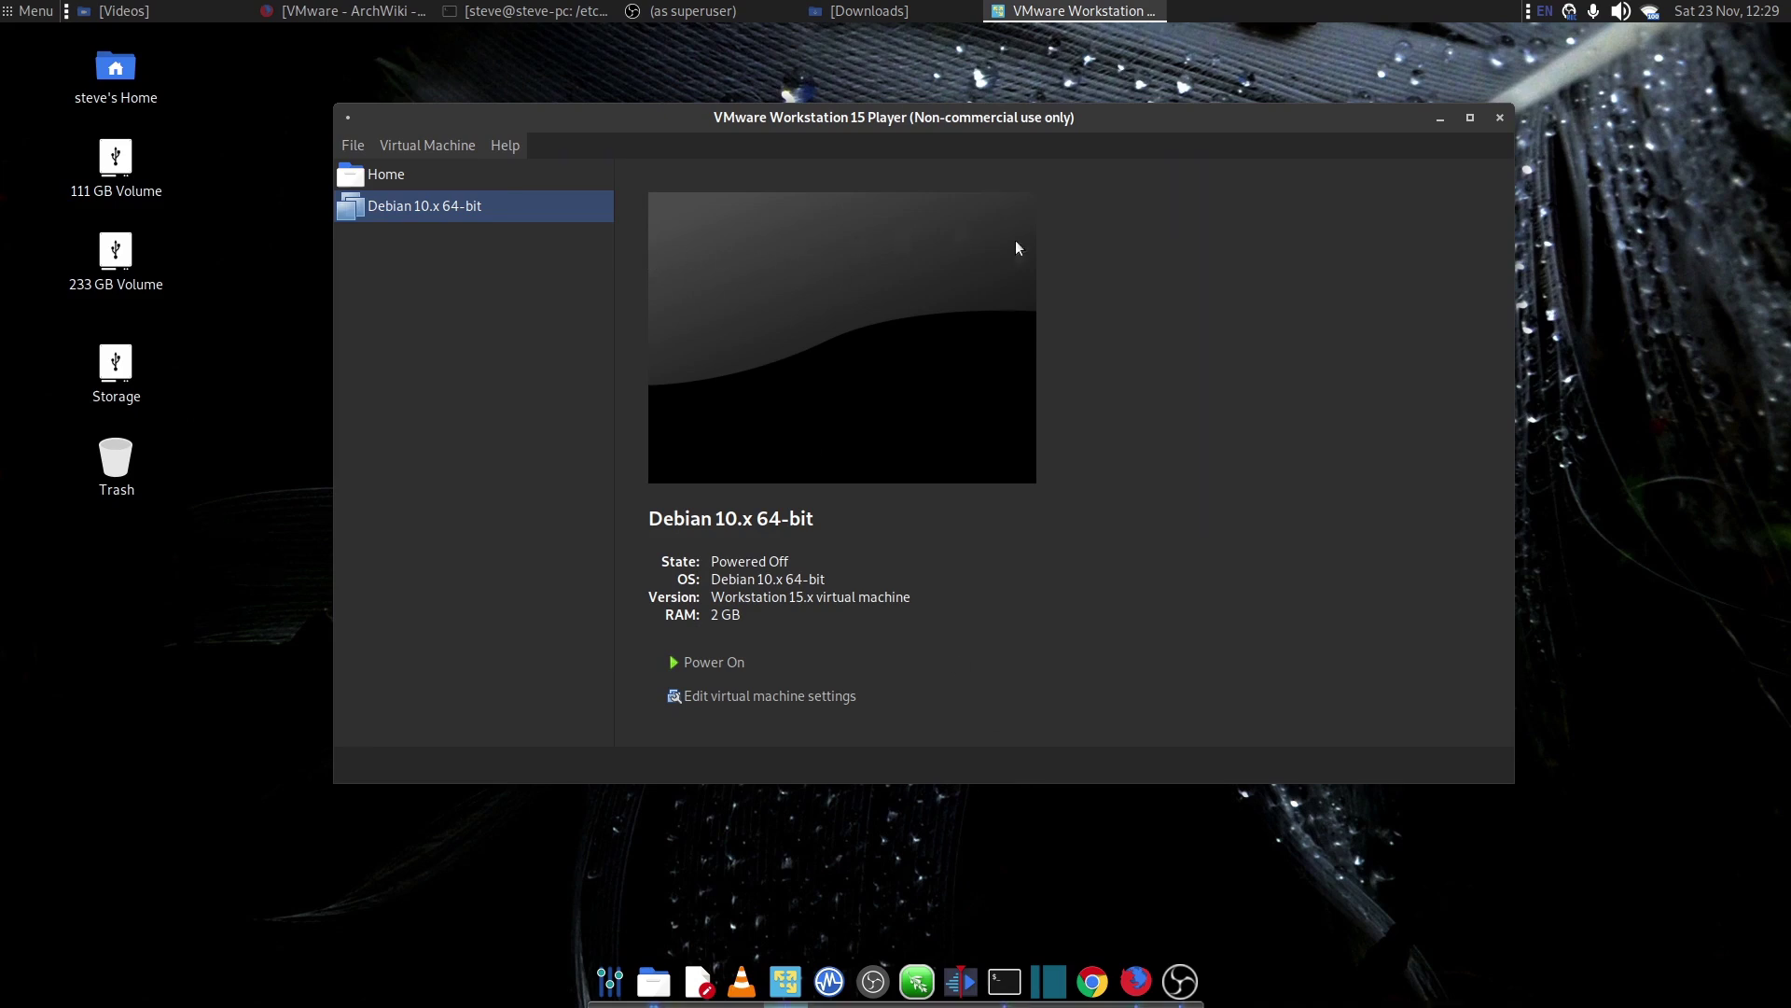
In the new Debian machine's settings, set the memory allocation to 8 GB
{"action": "left_click", "coordinate": [763, 695]}
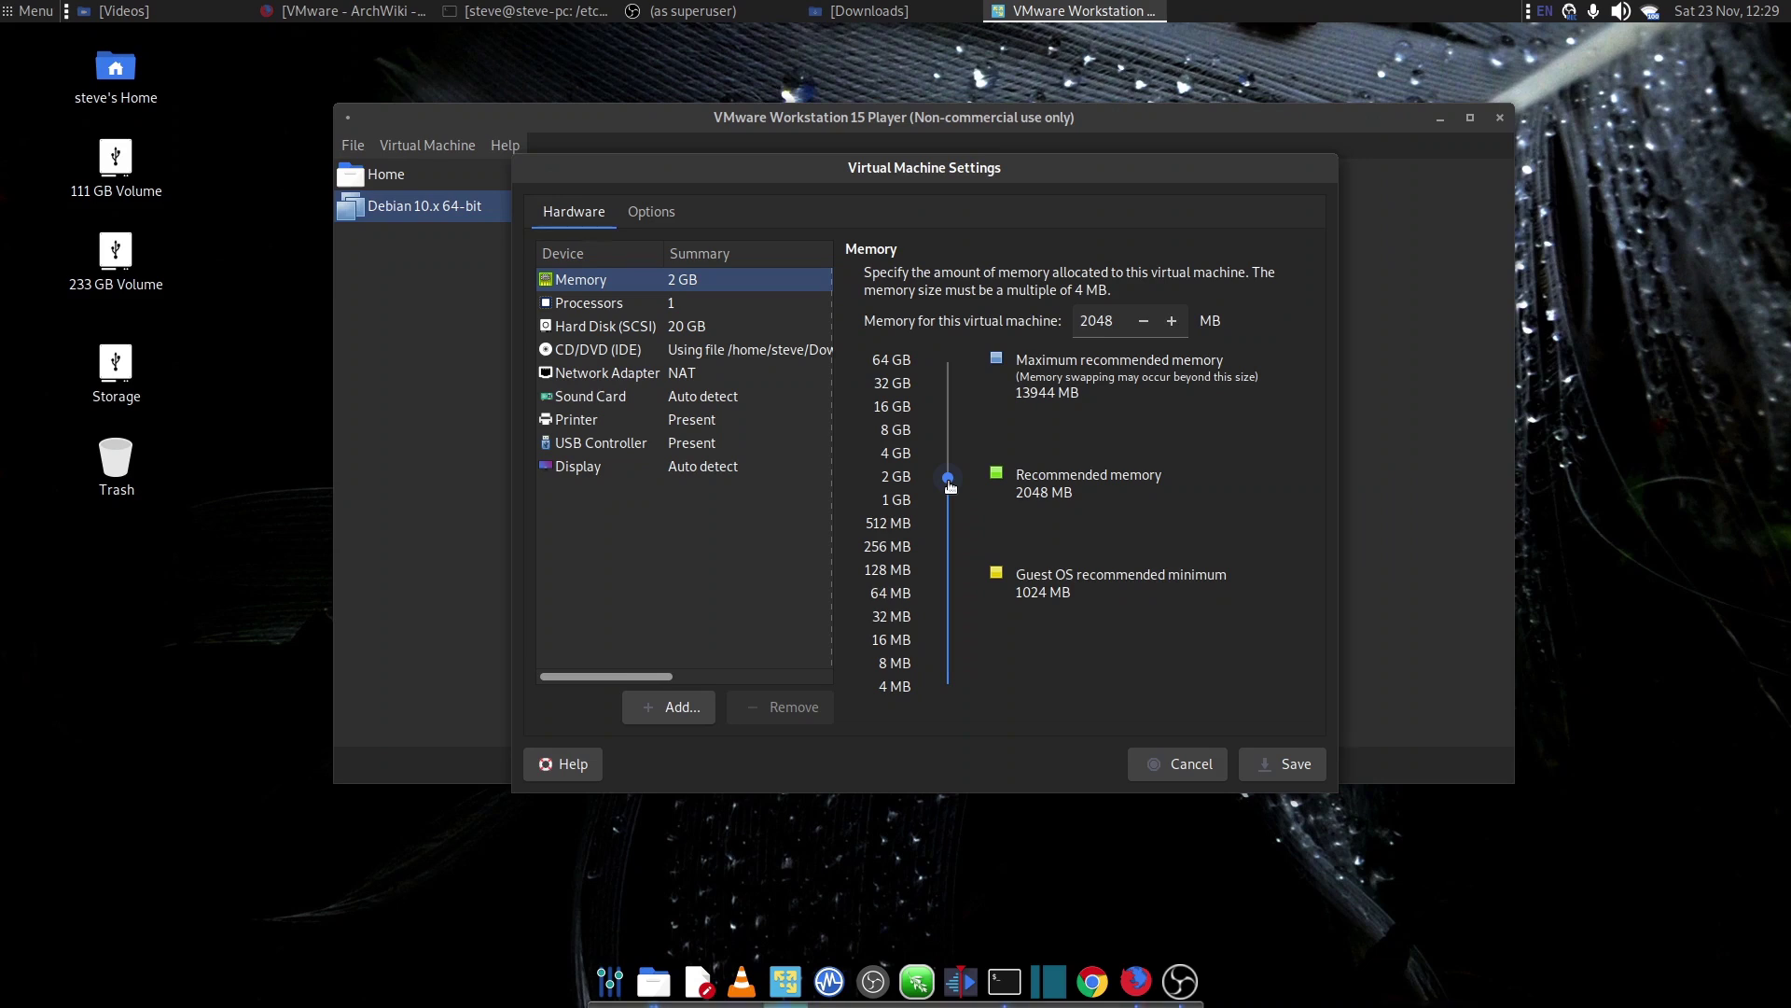
{"action": "left_click_drag", "start_coordinate": [950, 486], "coordinate": [951, 439]}
Set the number of processor cores to 2 and toggle the Virtualize Intel VT-x/EPT or AMD-V/RVI option
{"action": "left_click", "coordinate": [577, 308]}
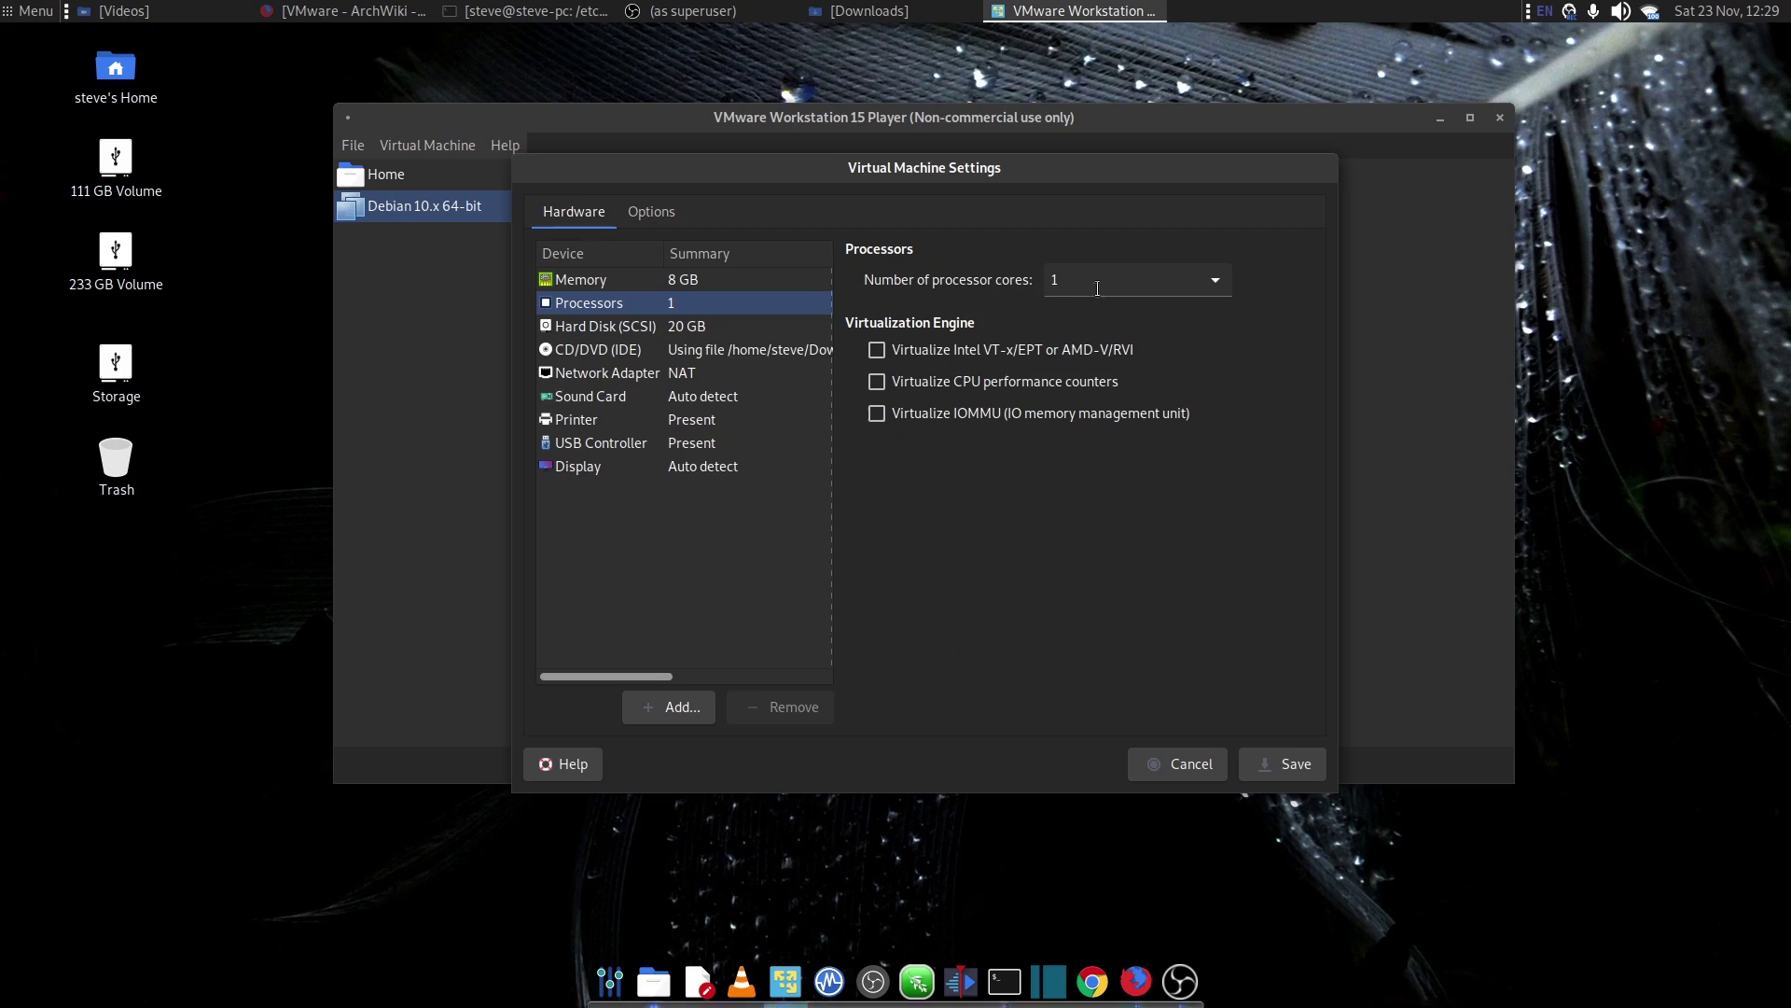
{"action": "left_click", "coordinate": [1218, 284]}
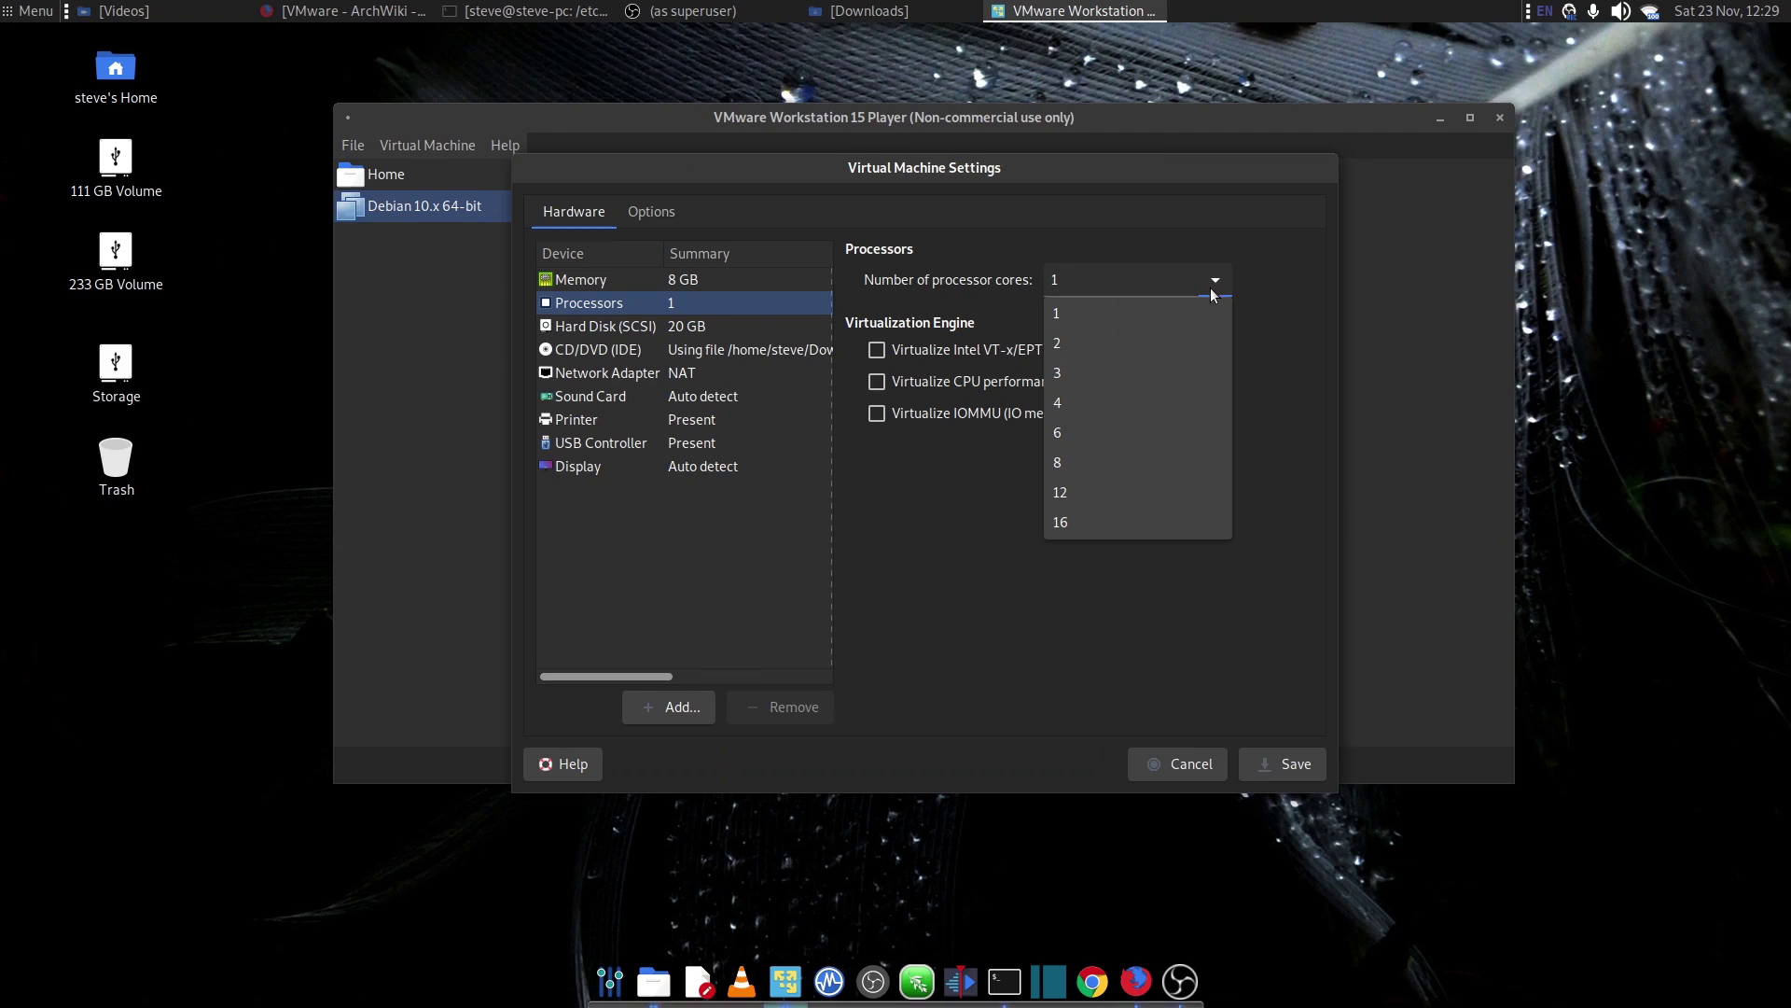
{"action": "left_click", "coordinate": [1127, 345]}
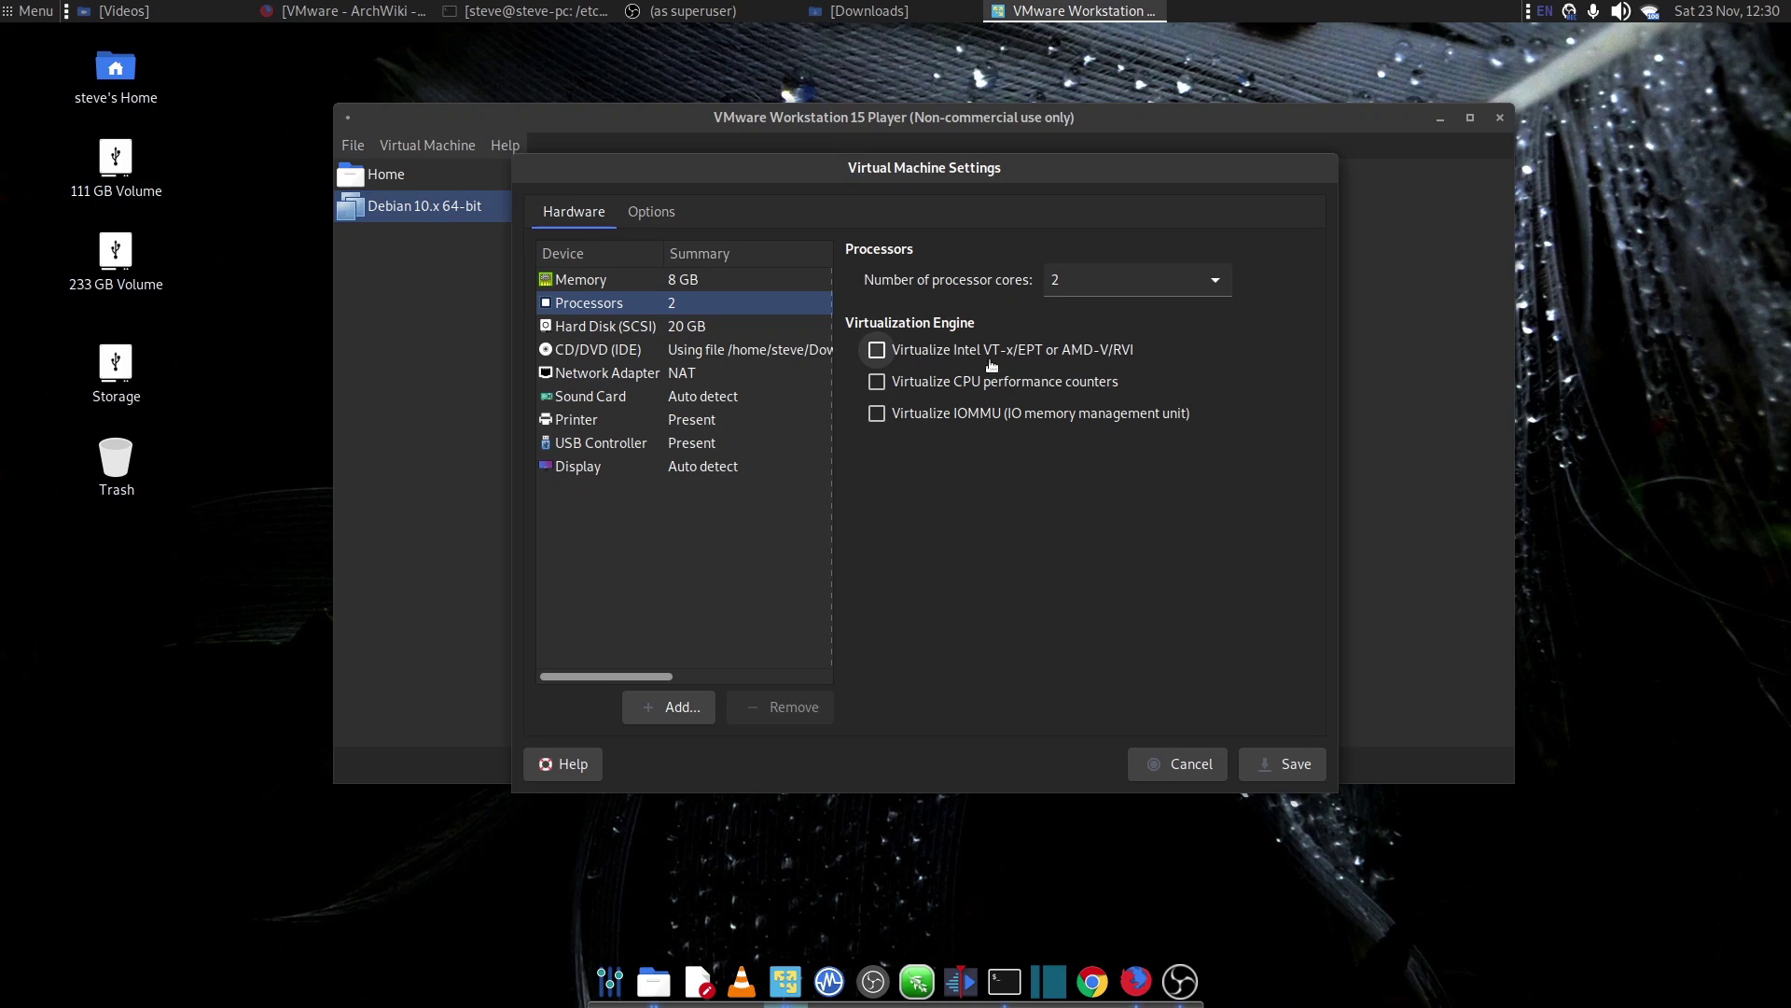
{"action": "left_click", "coordinate": [877, 352]}
Check the hard disk and CD/DVD devices, and switch the network adapter to a bridged connection, viewing its advanced settings
{"action": "left_click", "coordinate": [612, 333]}
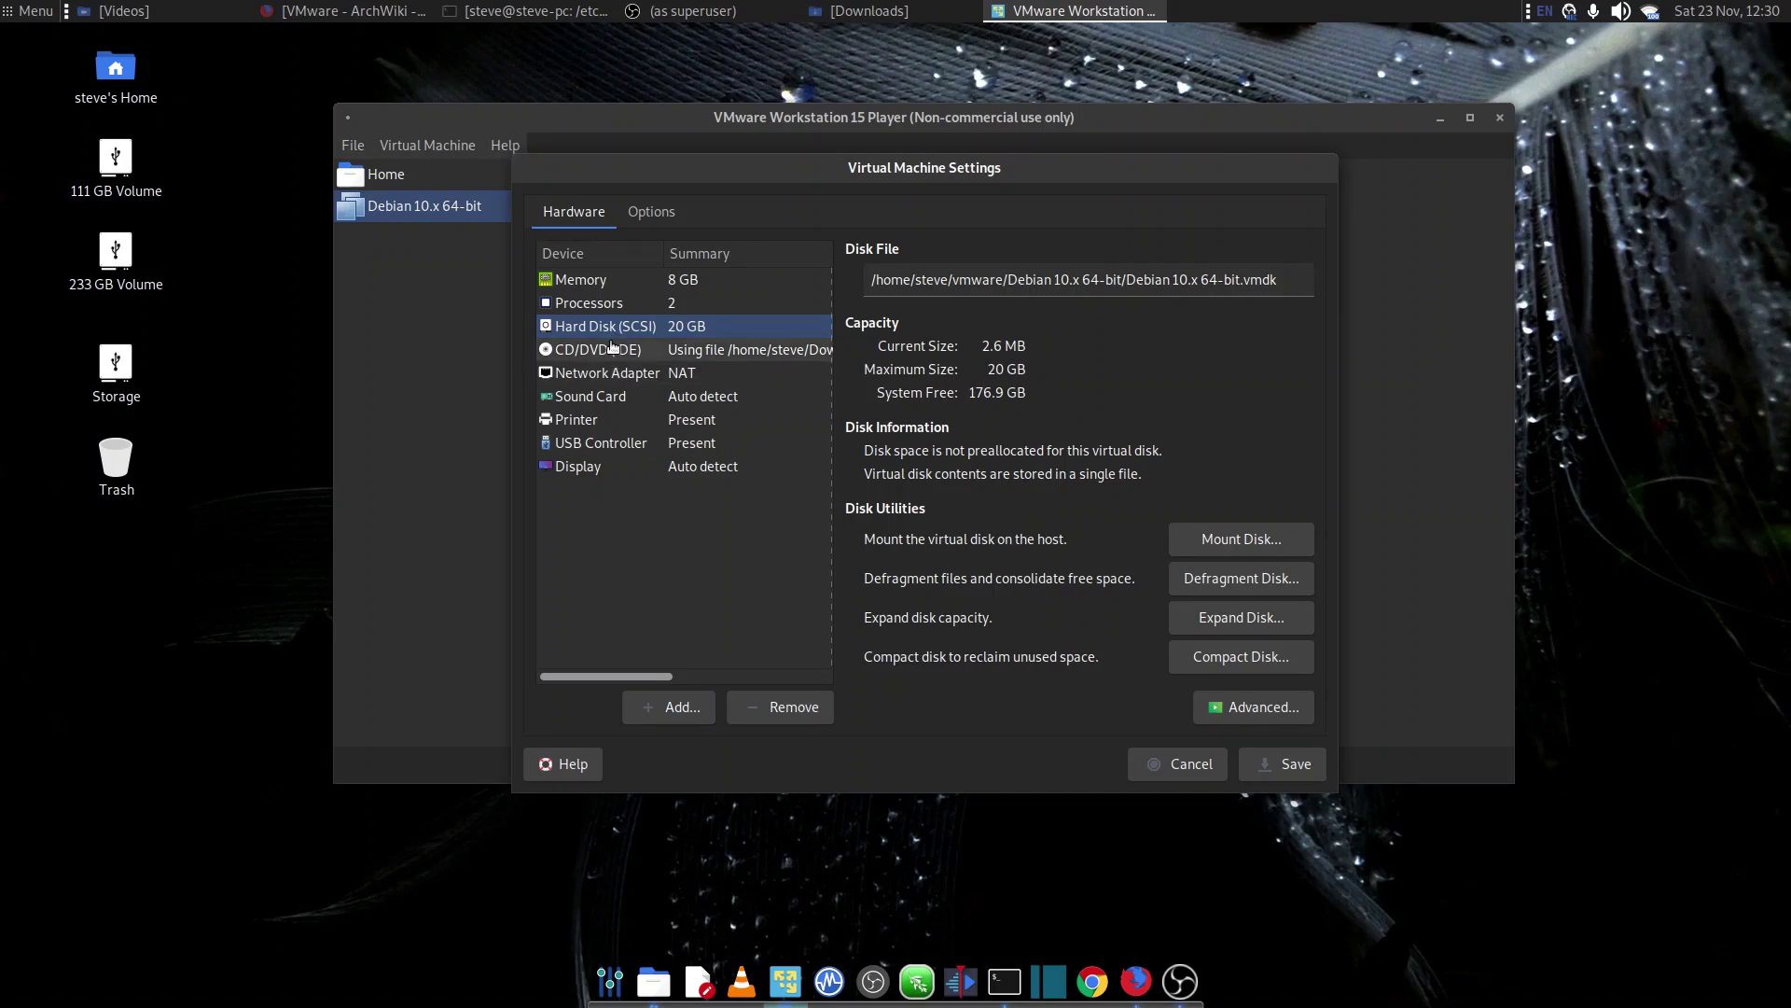
{"action": "left_click", "coordinate": [612, 348]}
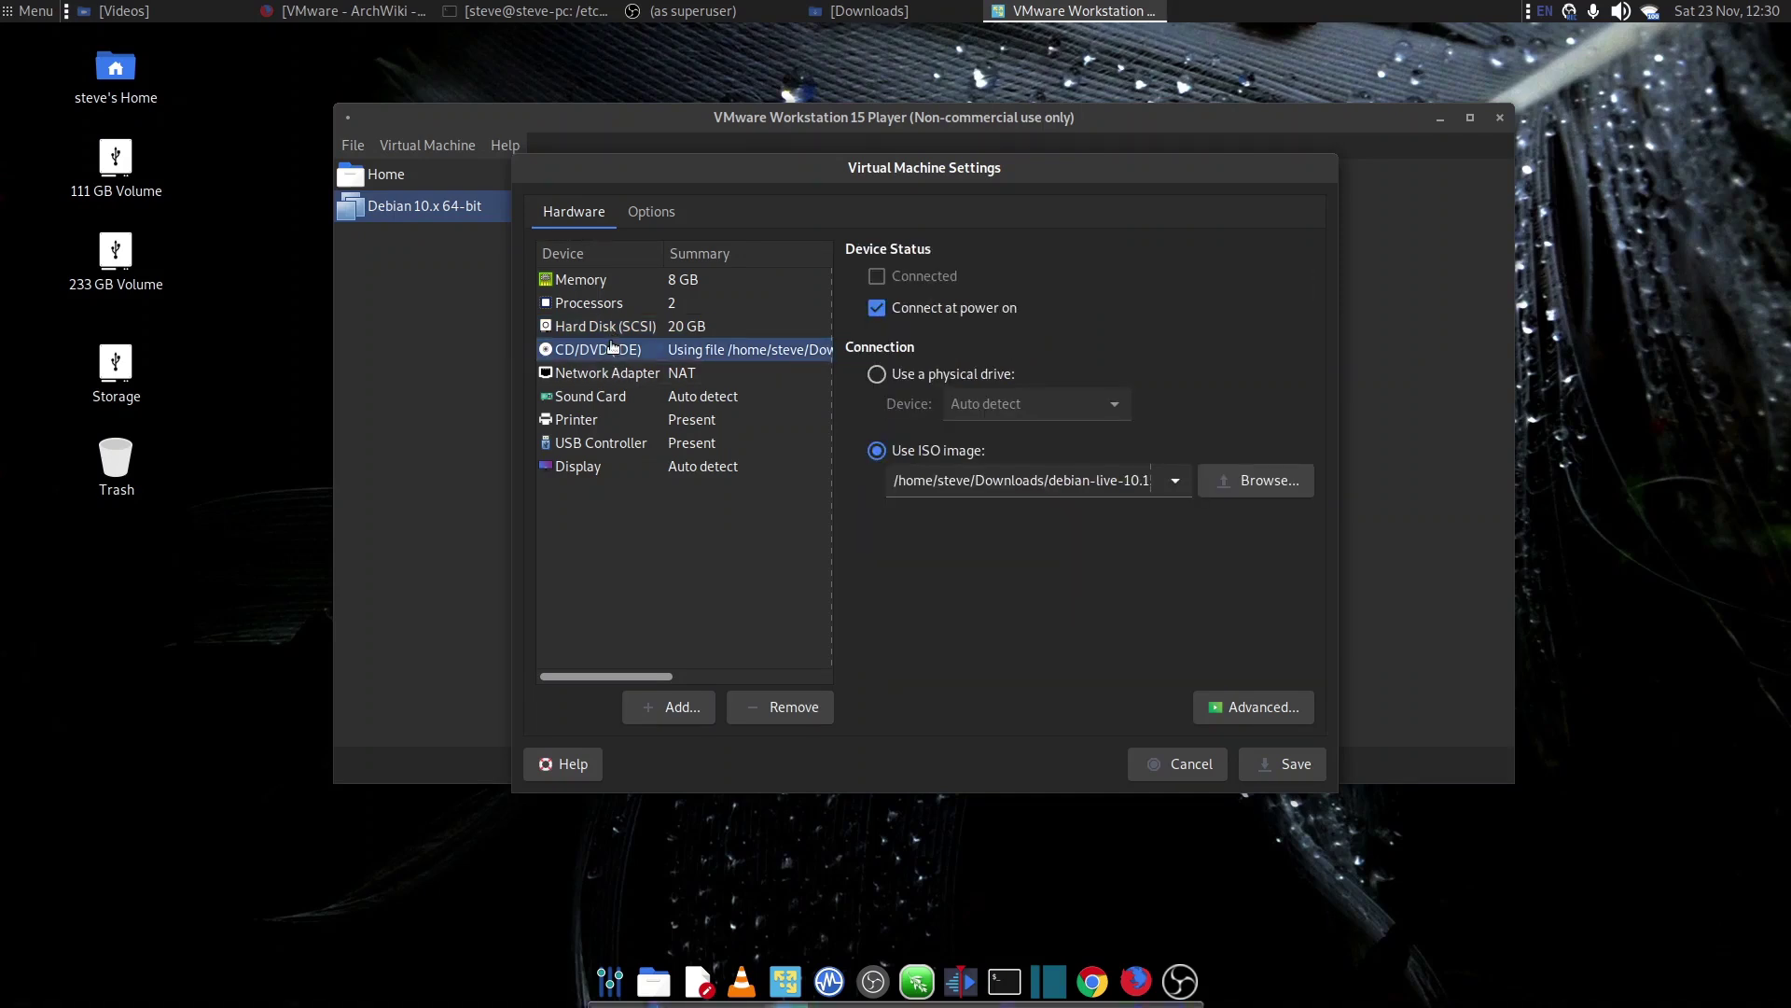
{"action": "left_click", "coordinate": [607, 375]}
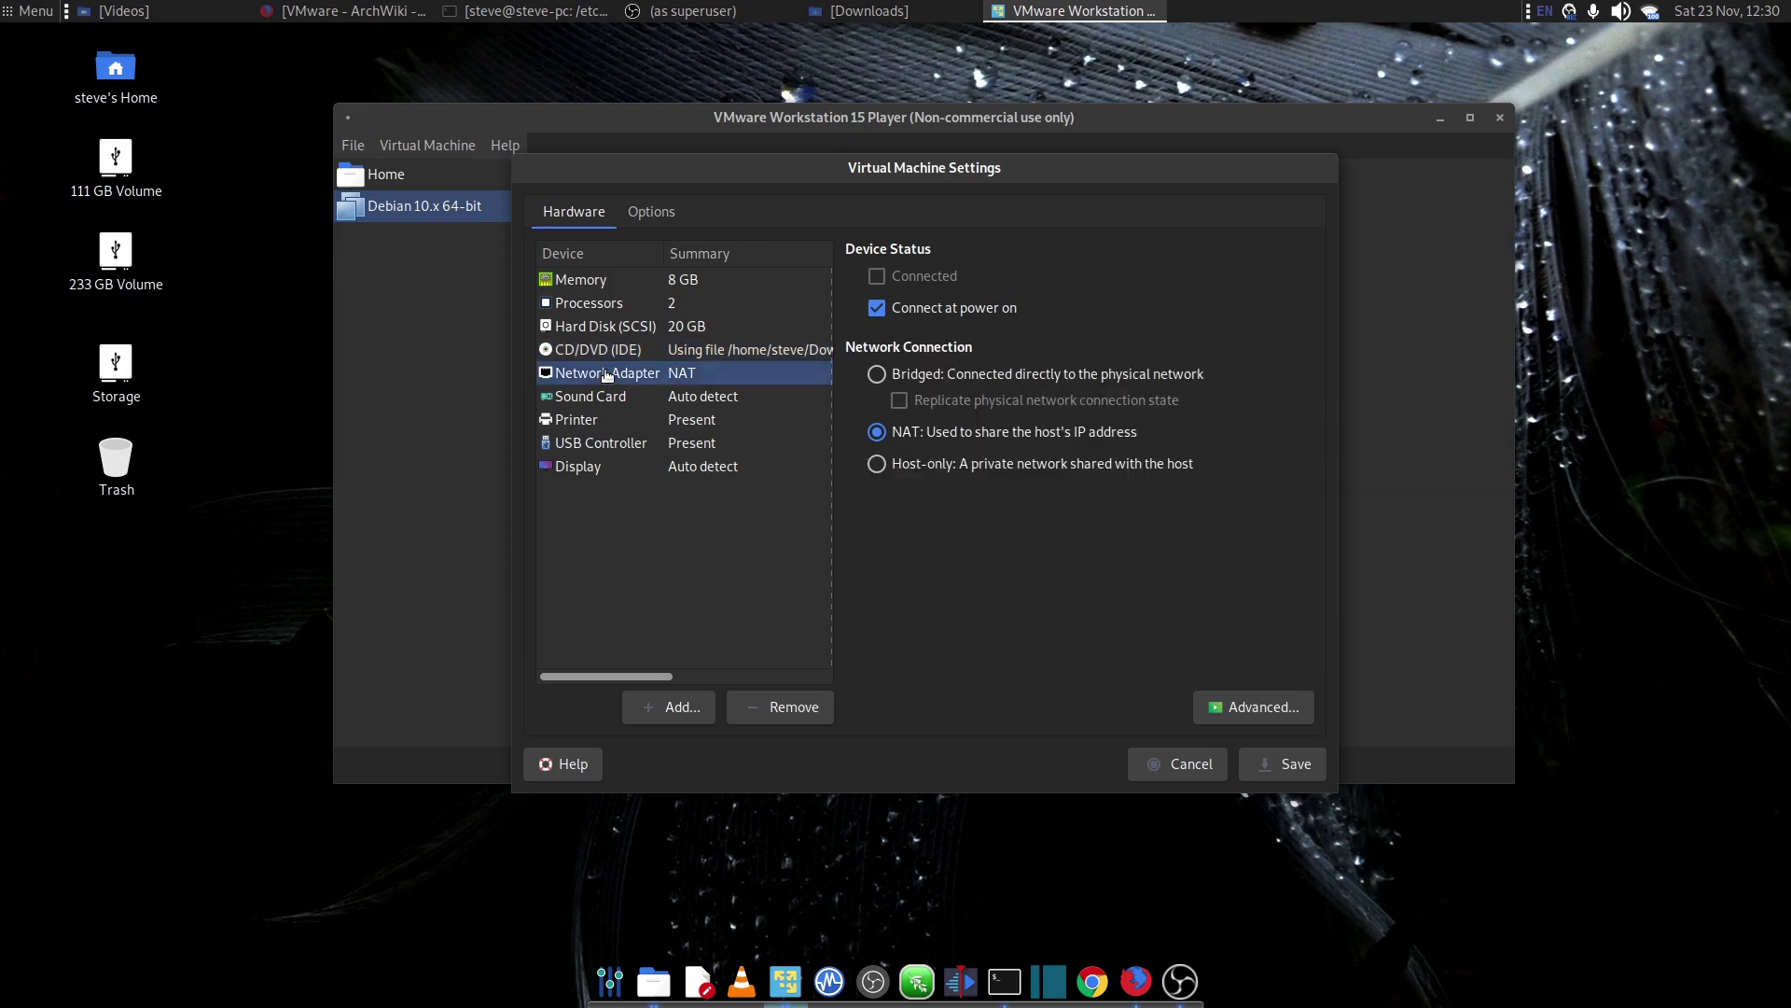
{"action": "left_click", "coordinate": [876, 374]}
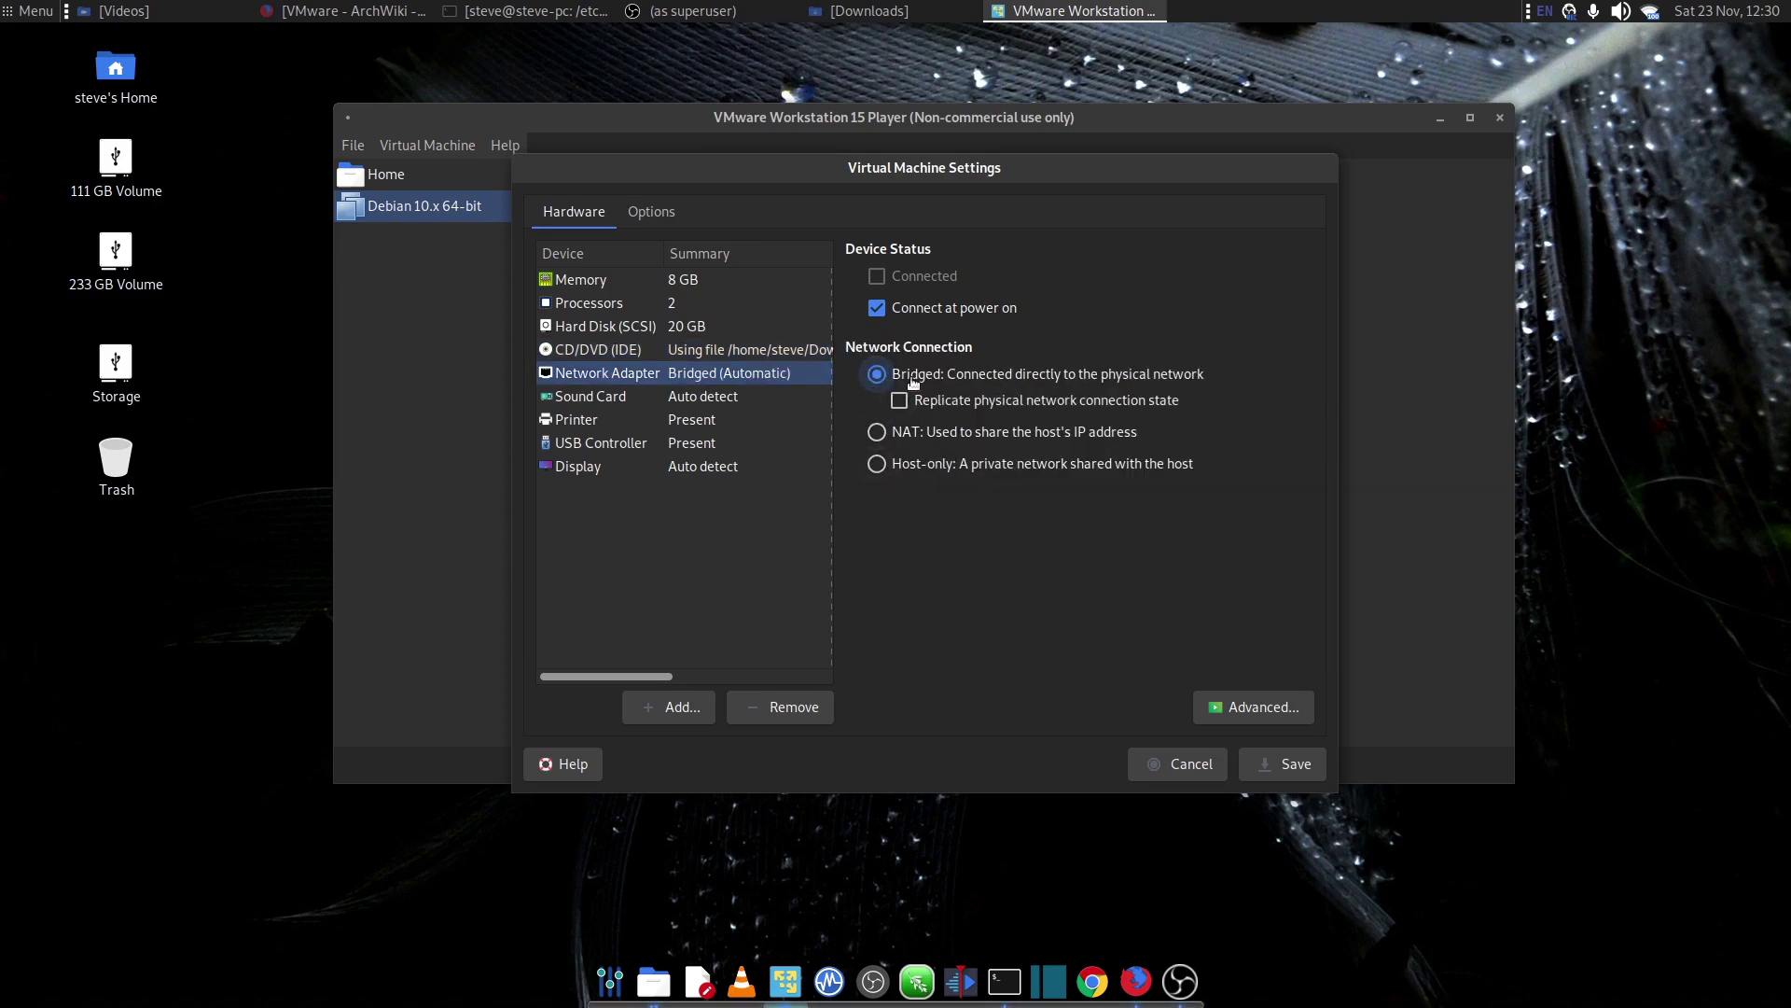
{"action": "left_click", "coordinate": [1260, 709]}
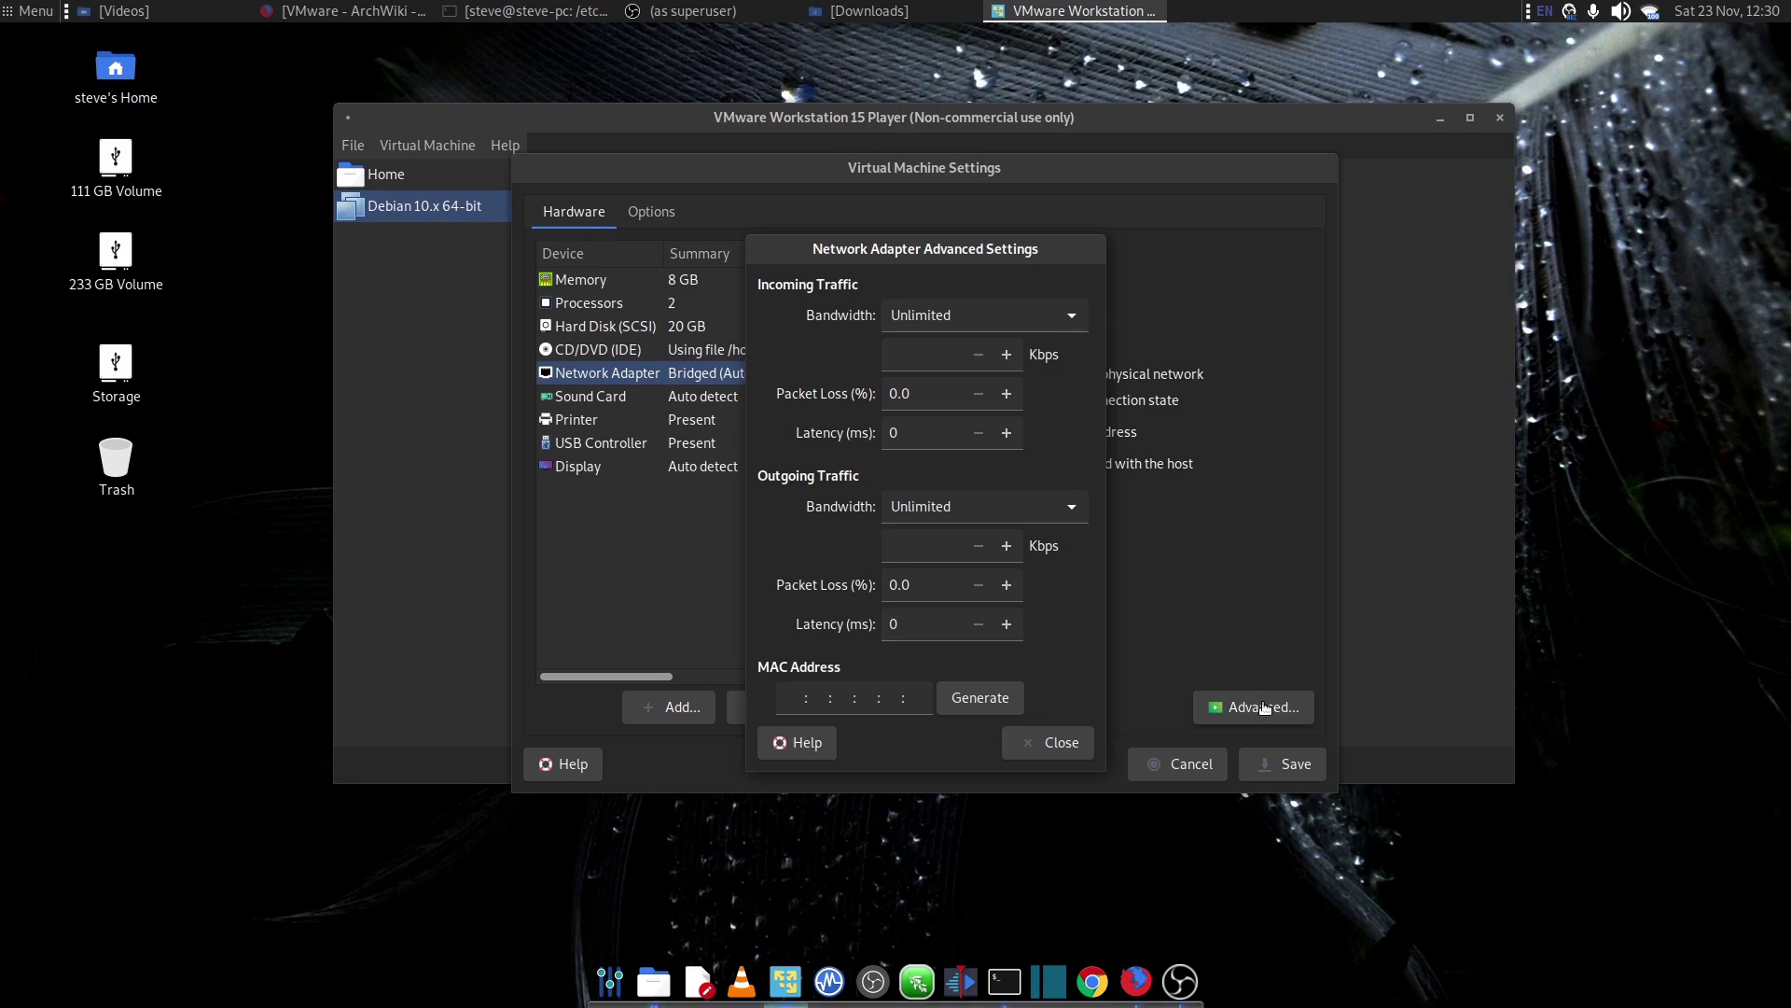
{"action": "left_click", "coordinate": [1041, 743]}
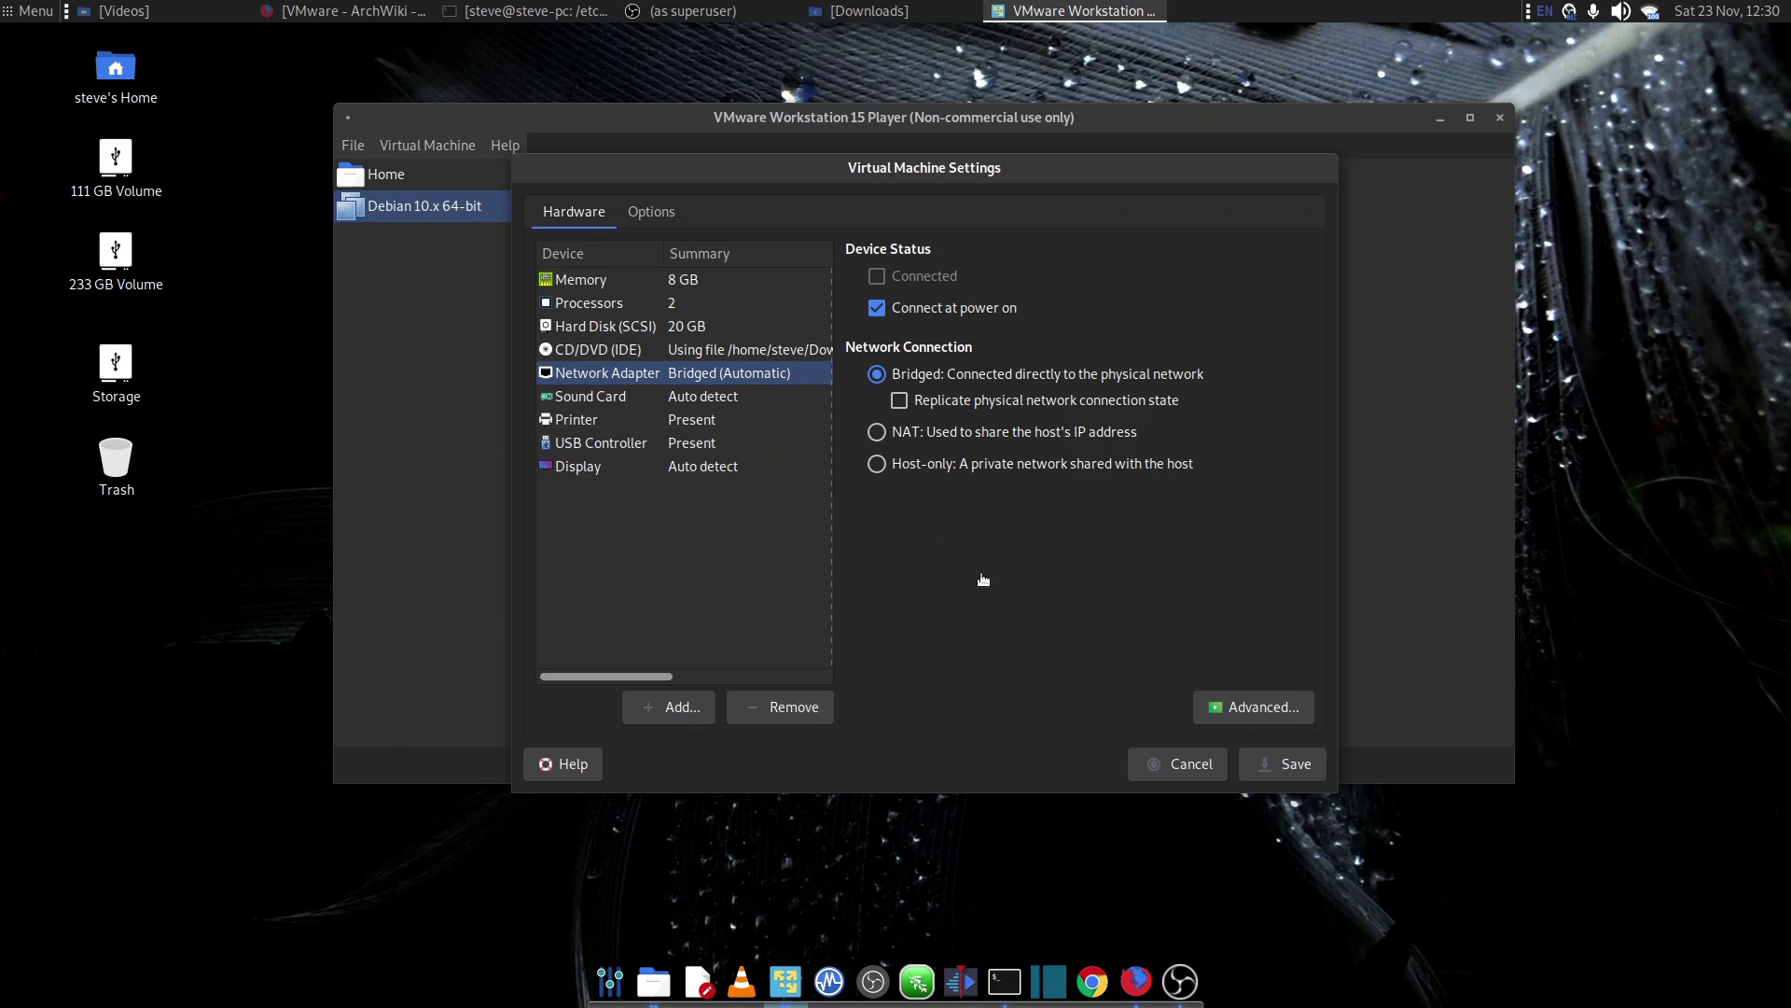
Stop the sound card and the printer from connecting when the virtual machine powers on
{"action": "left_click", "coordinate": [615, 403]}
{"action": "left_click", "coordinate": [876, 309]}
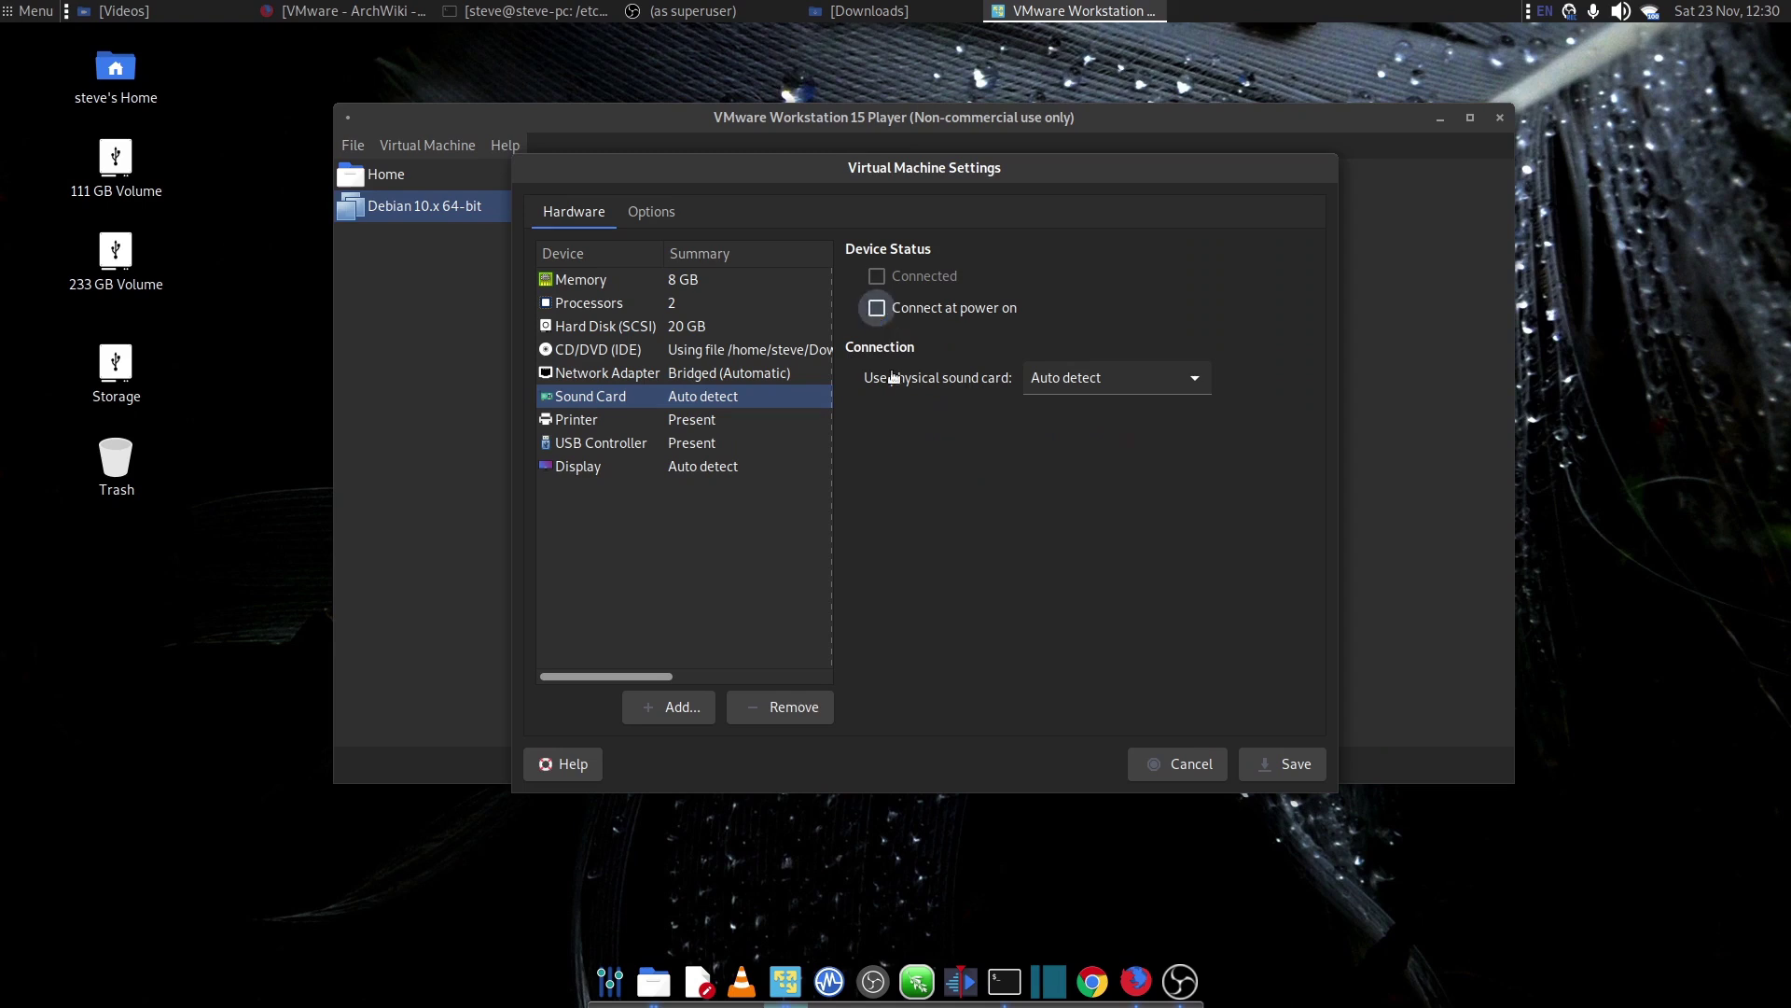
{"action": "left_click", "coordinate": [583, 418]}
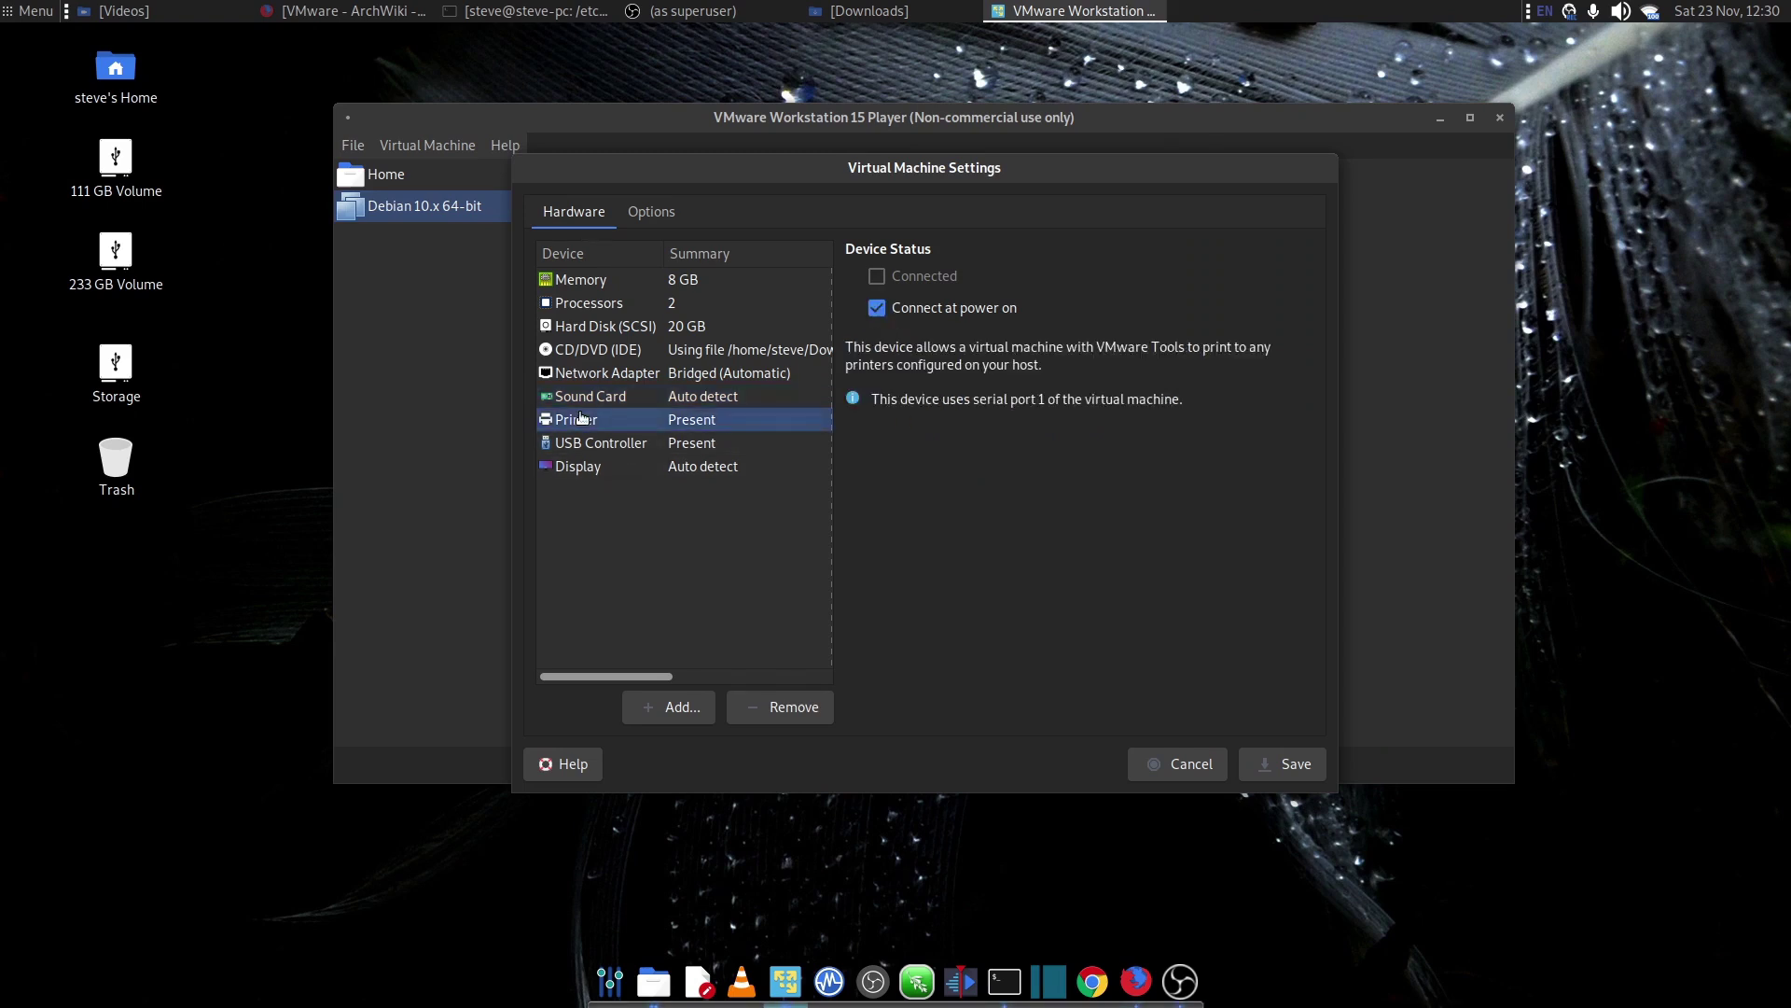
{"action": "left_click", "coordinate": [877, 309]}
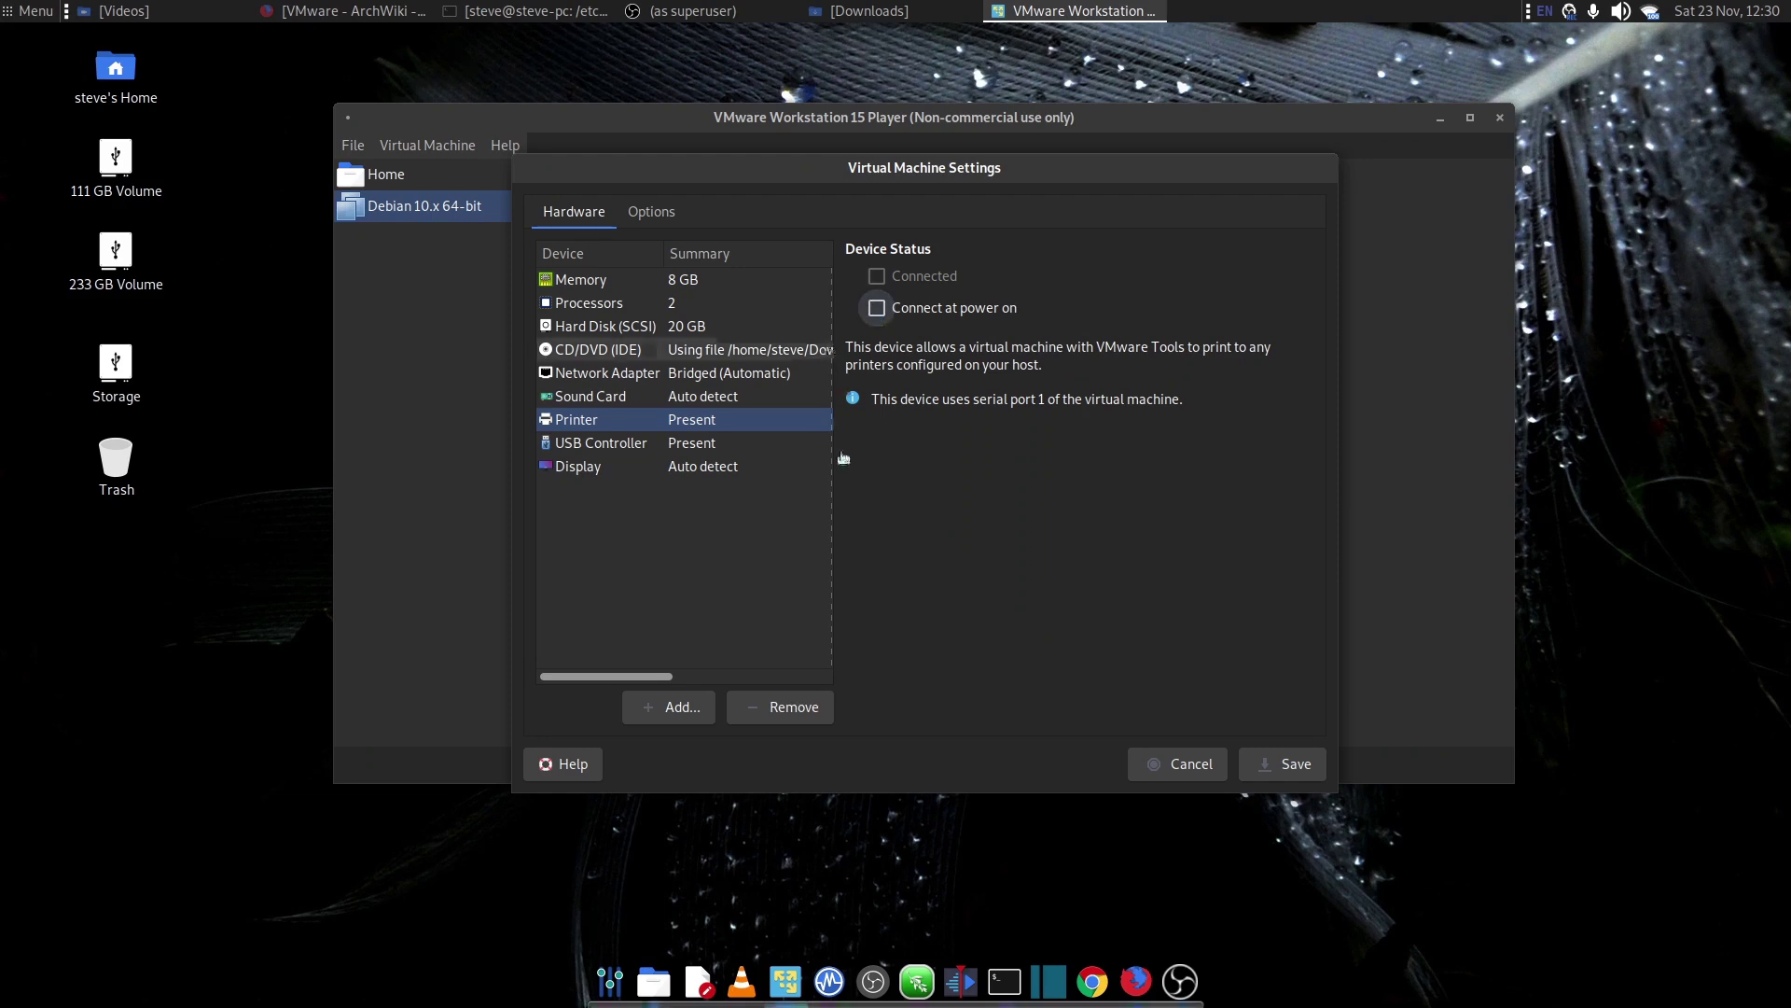
Check the USB controller's connection settings and enable accelerated 3D graphics for the display
{"action": "left_click", "coordinate": [642, 444]}
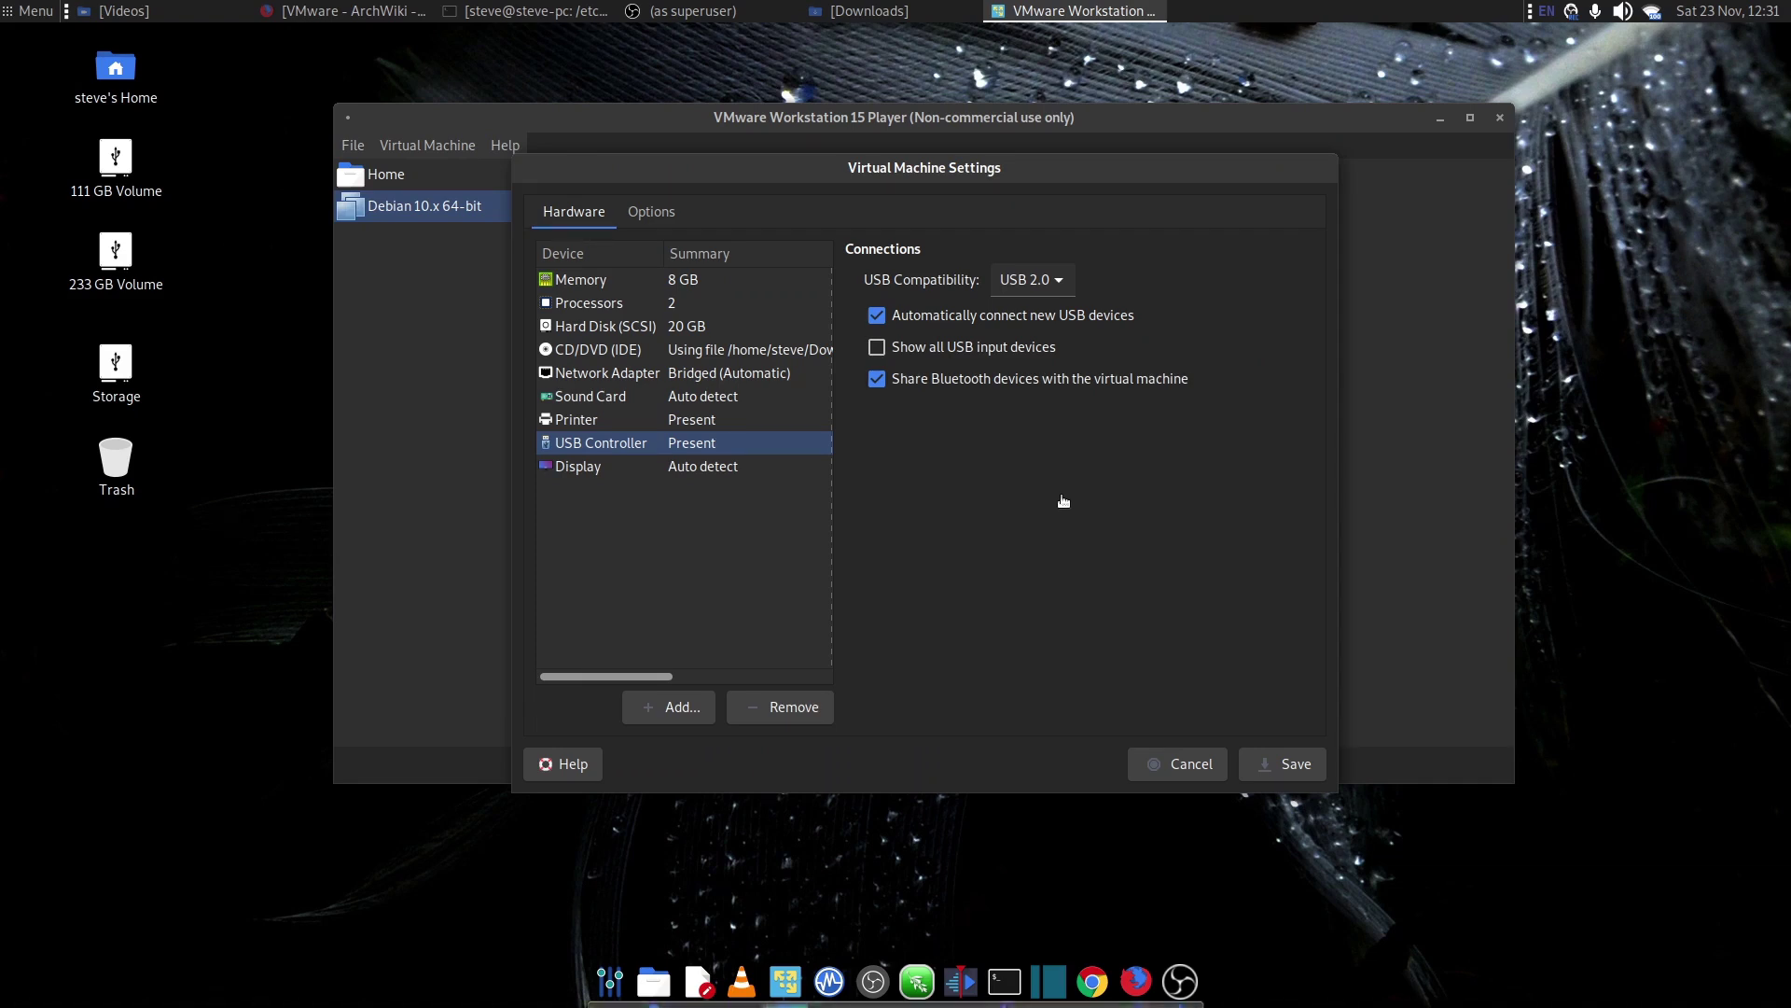
{"action": "left_click", "coordinate": [573, 466]}
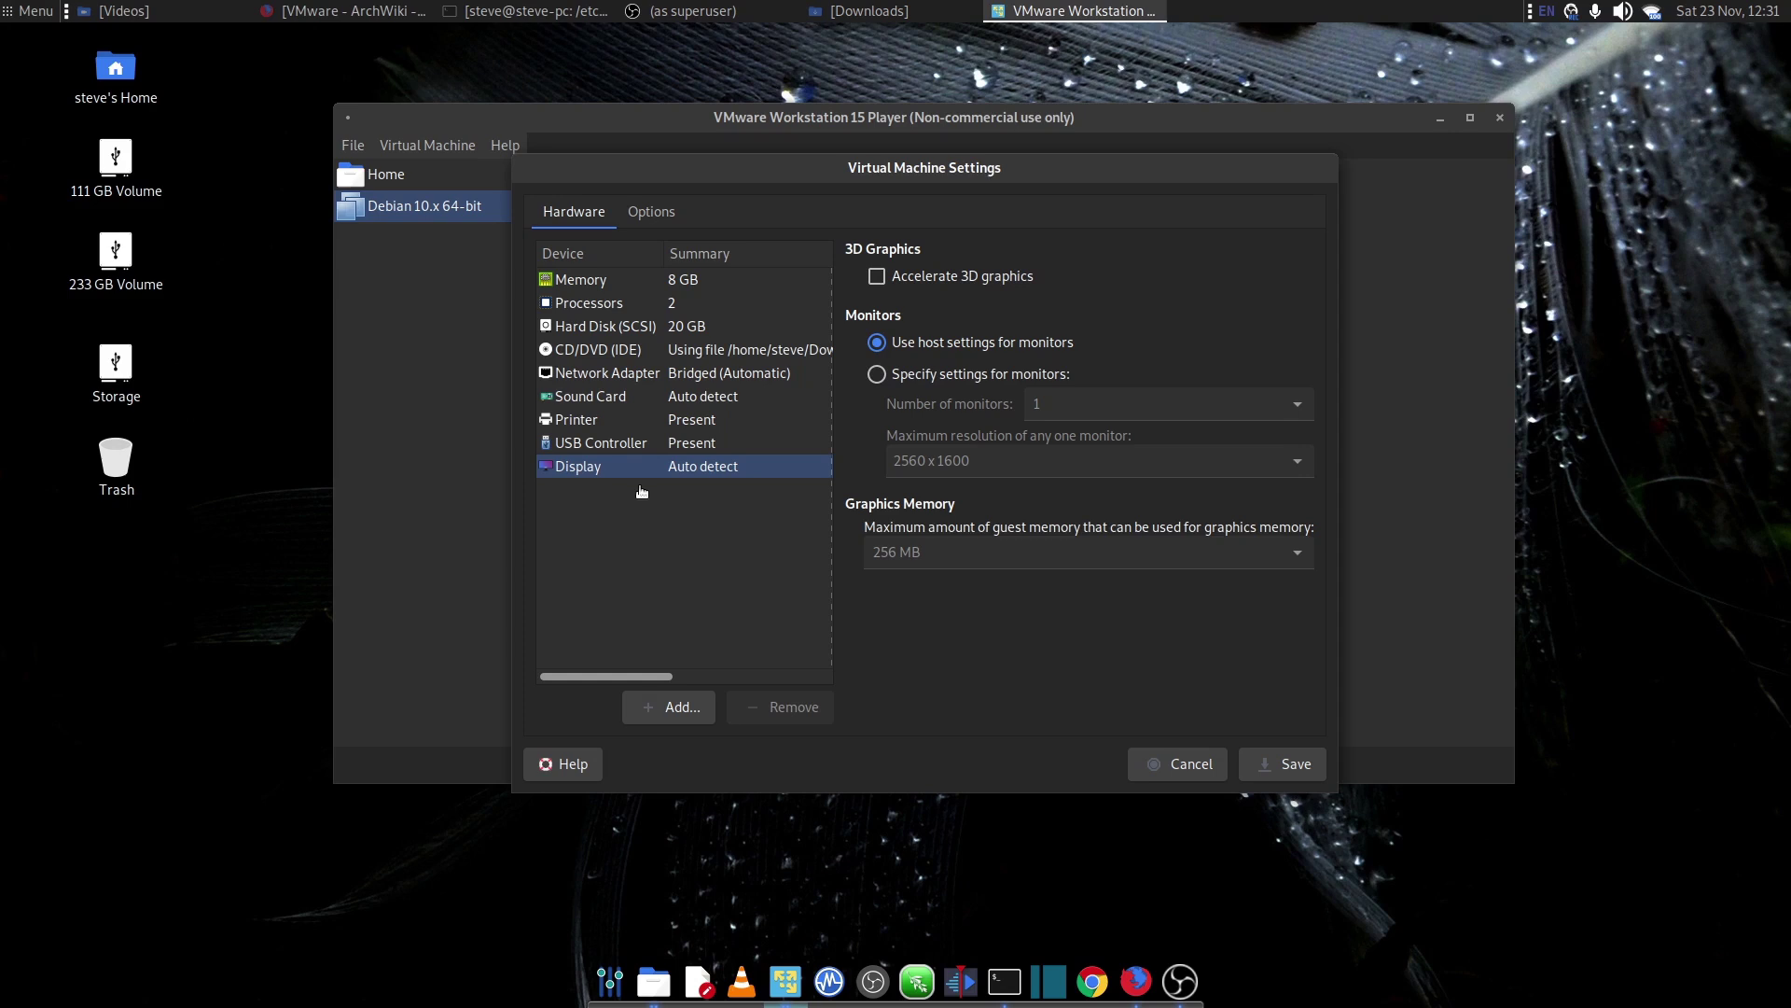
{"action": "left_click", "coordinate": [877, 276]}
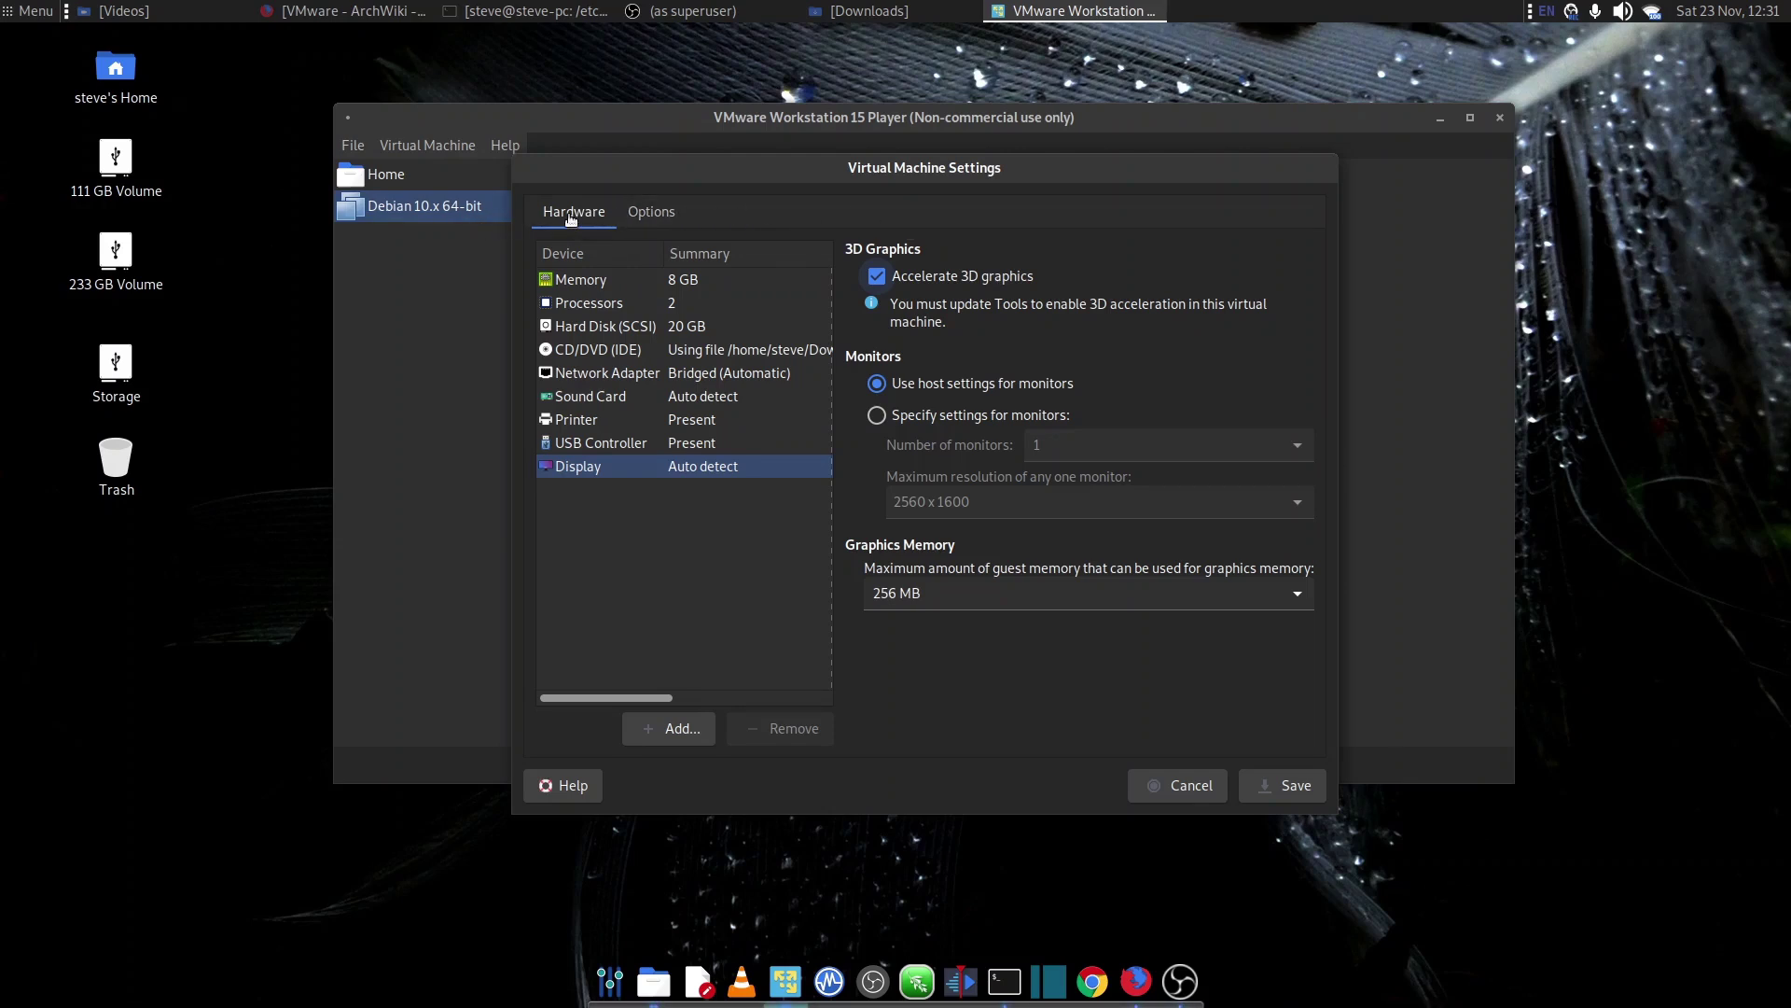
Review the general, power, shared folders, VMware Tools, VNC and autologin options, and save the virtual machine settings
{"action": "left_click", "coordinate": [651, 213]}
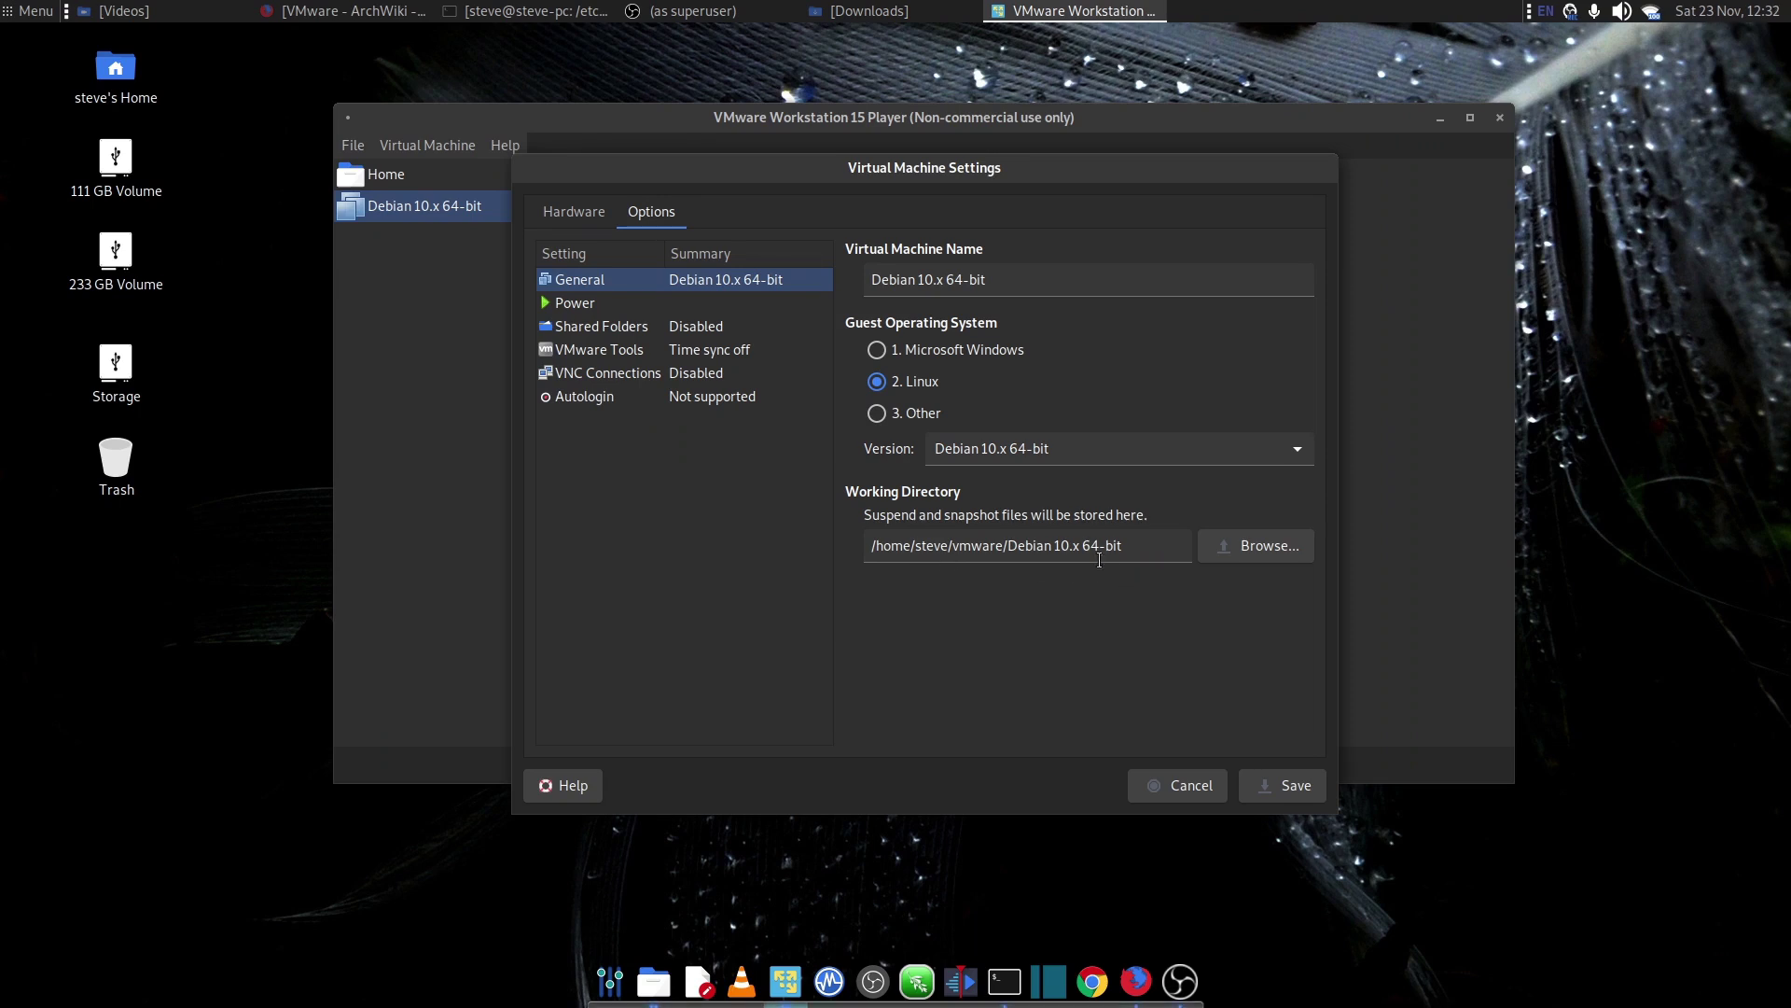
{"action": "left_click", "coordinate": [585, 312]}
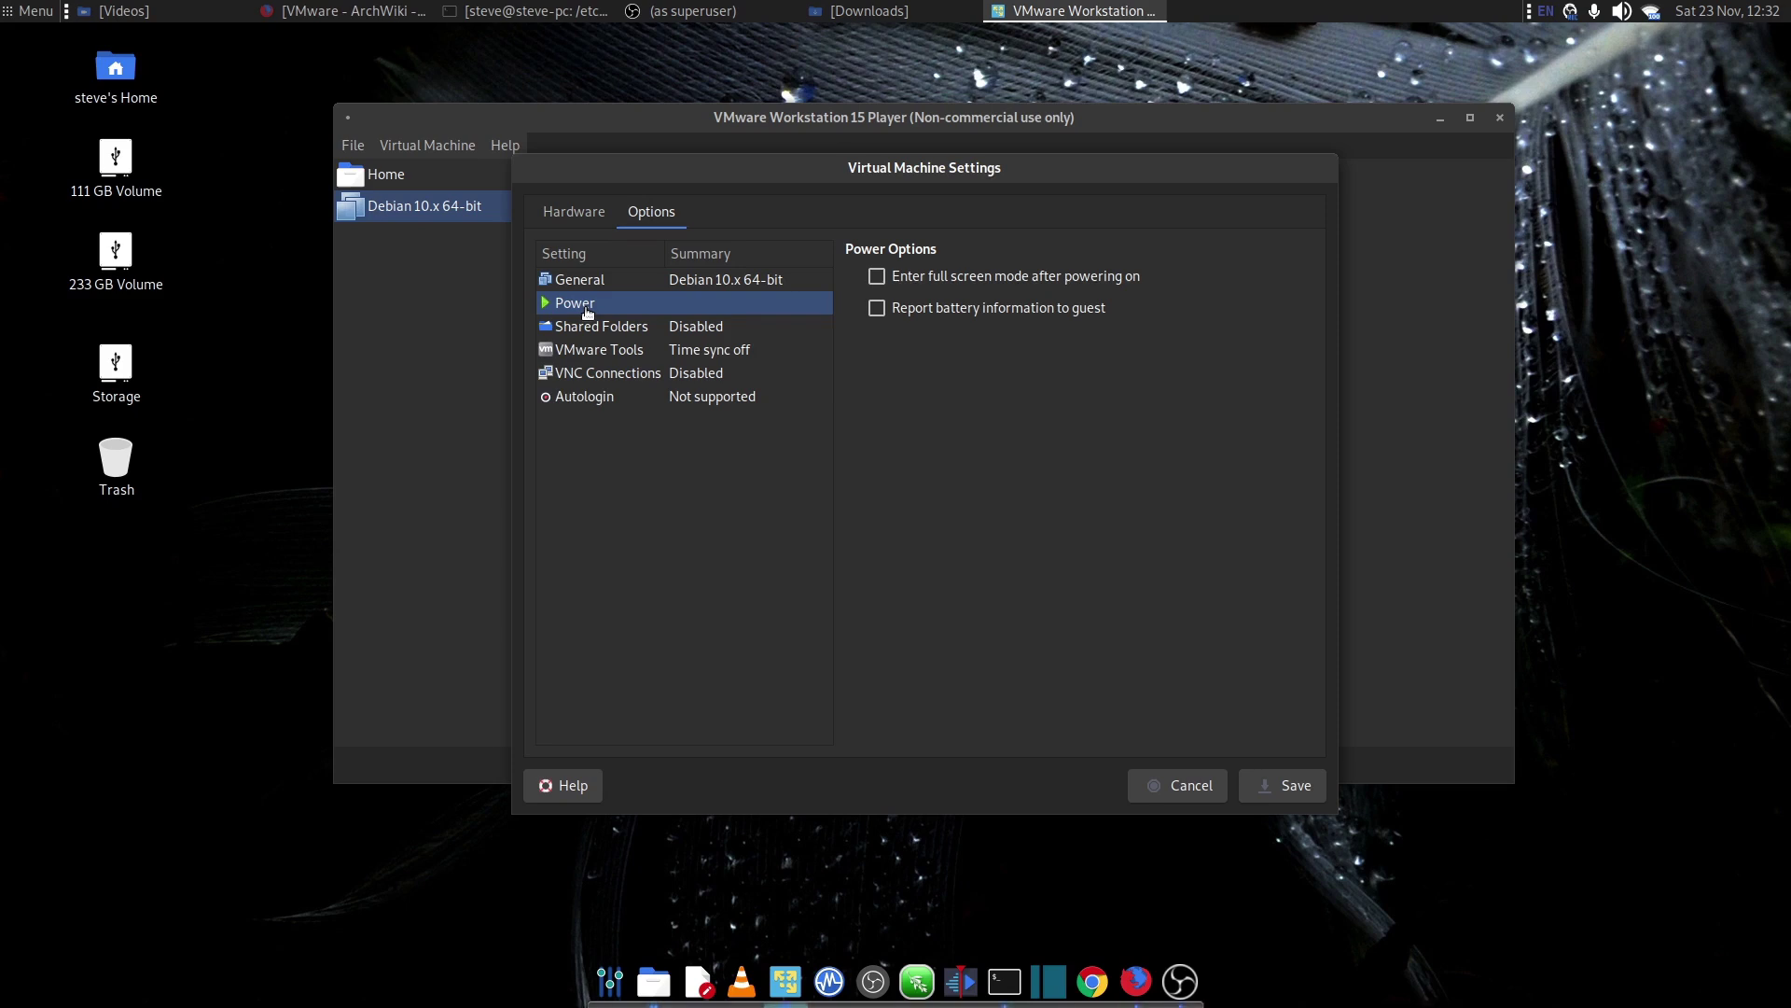
{"action": "left_click", "coordinate": [592, 333]}
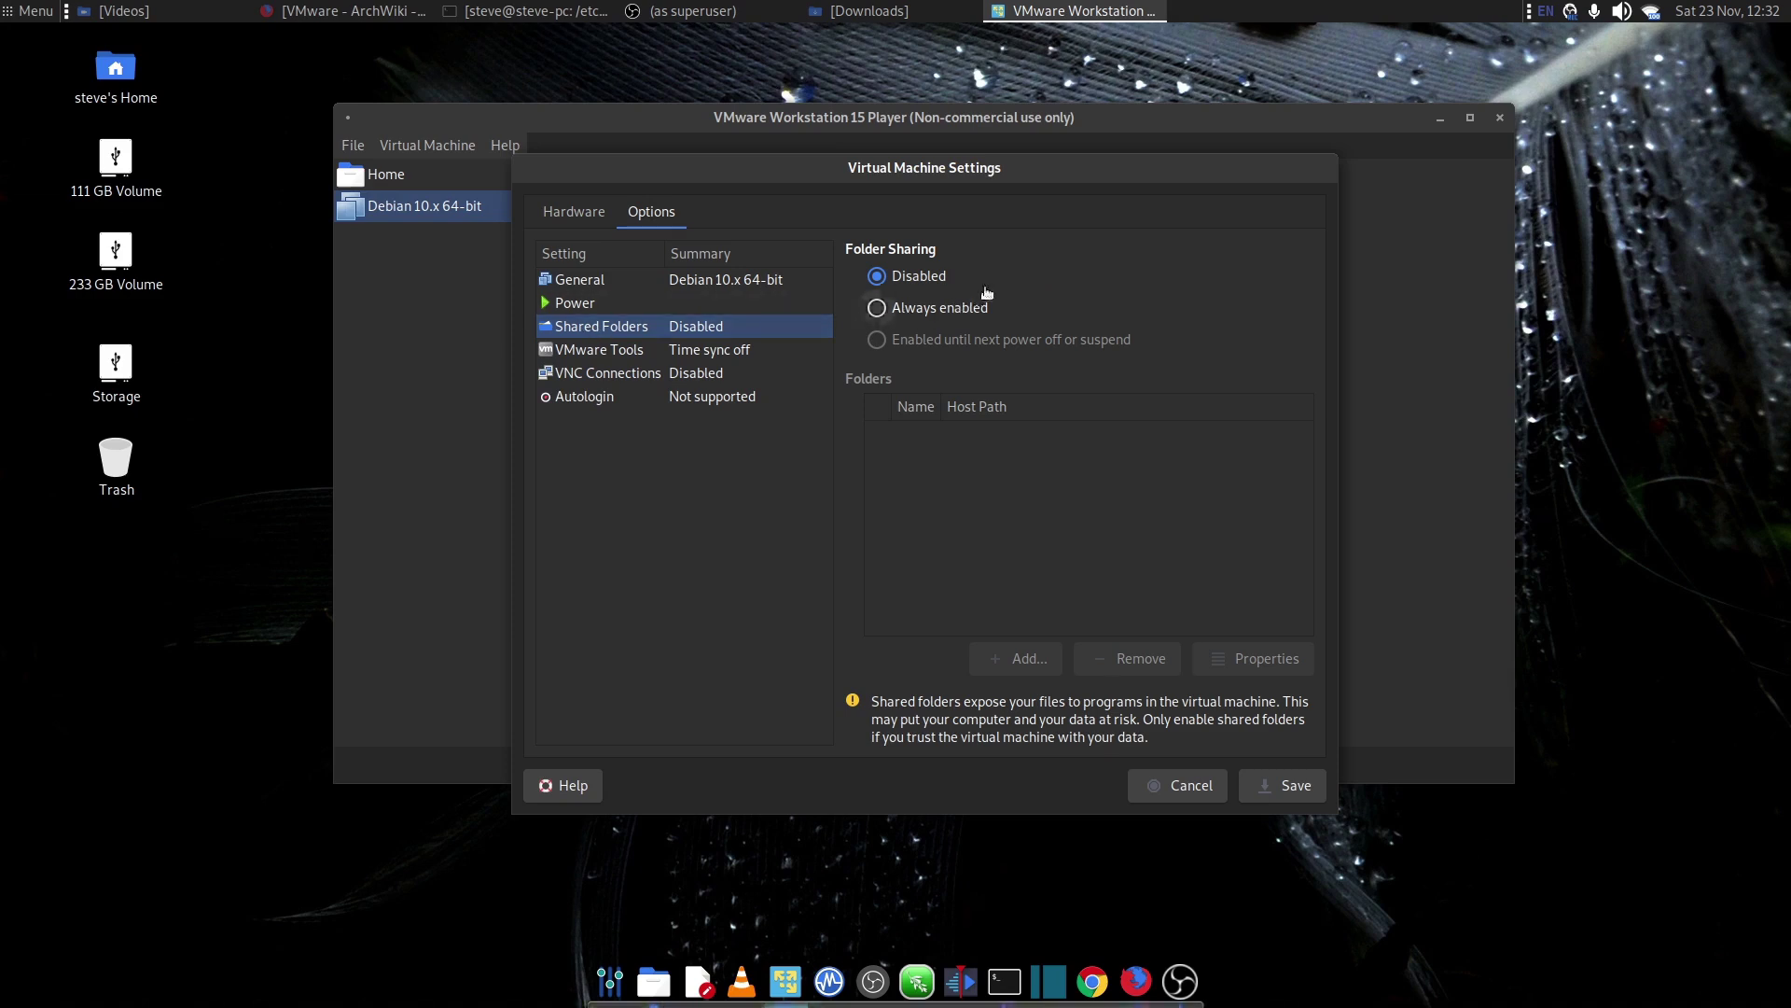
{"action": "left_click", "coordinate": [613, 360]}
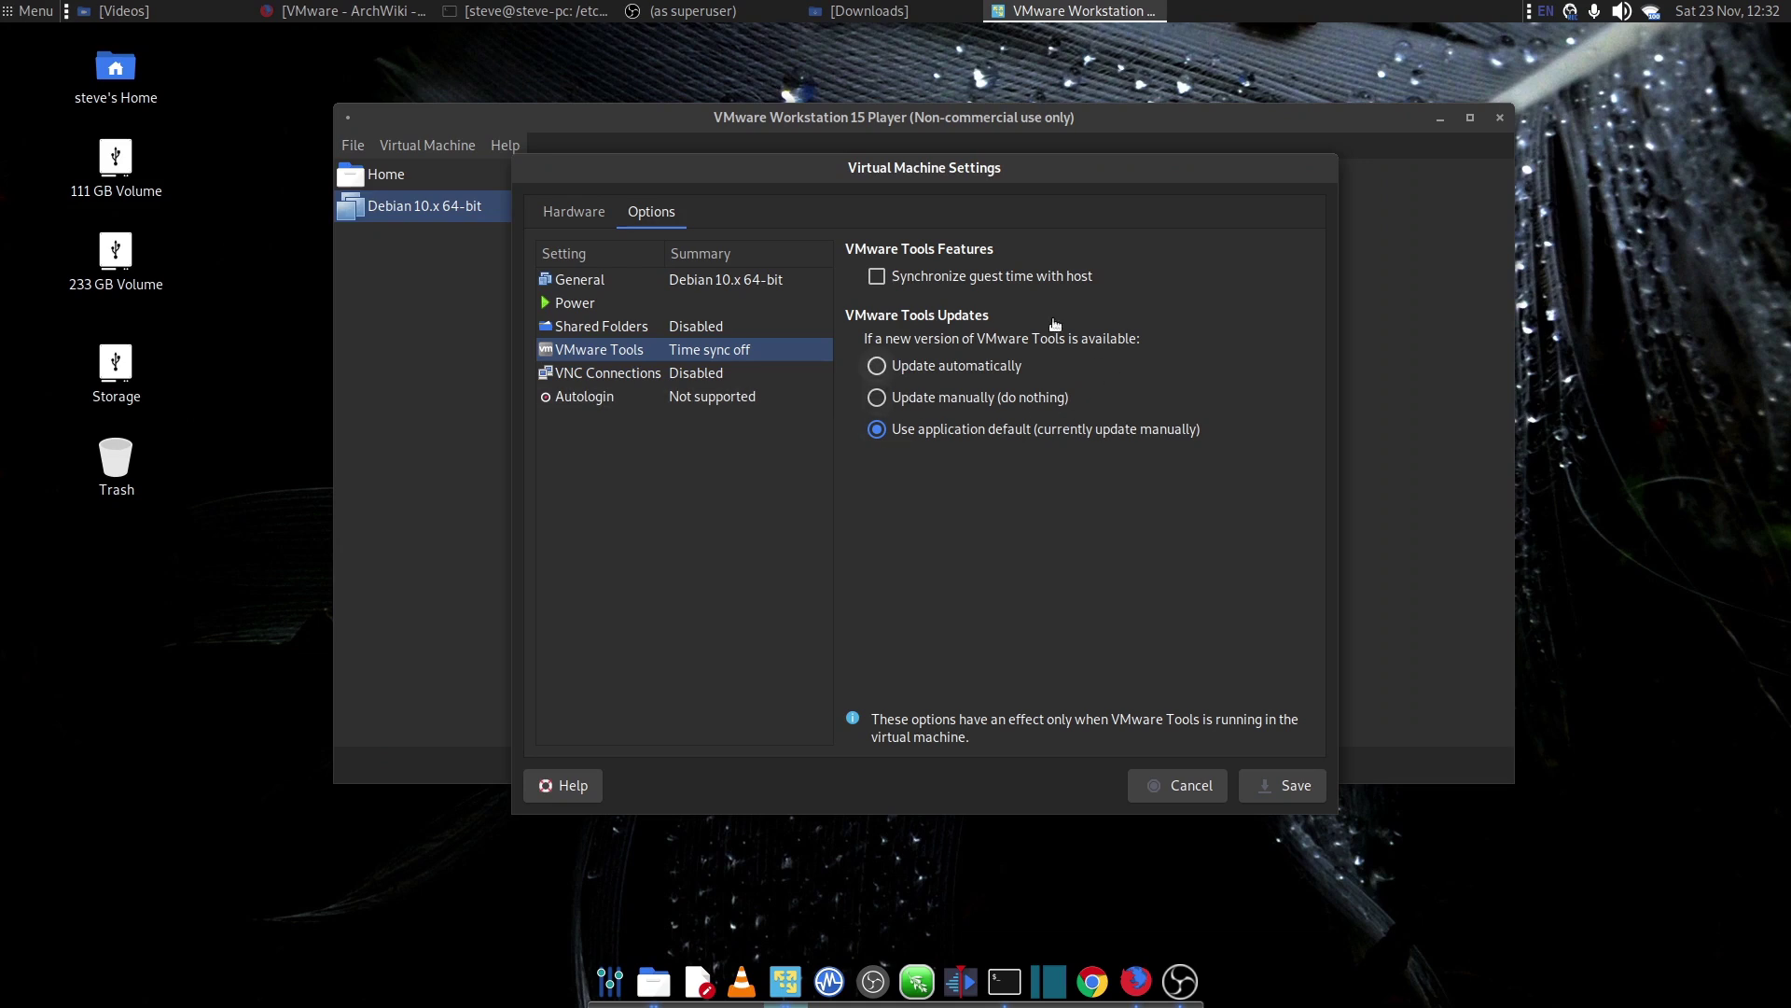
{"action": "left_click", "coordinate": [622, 374]}
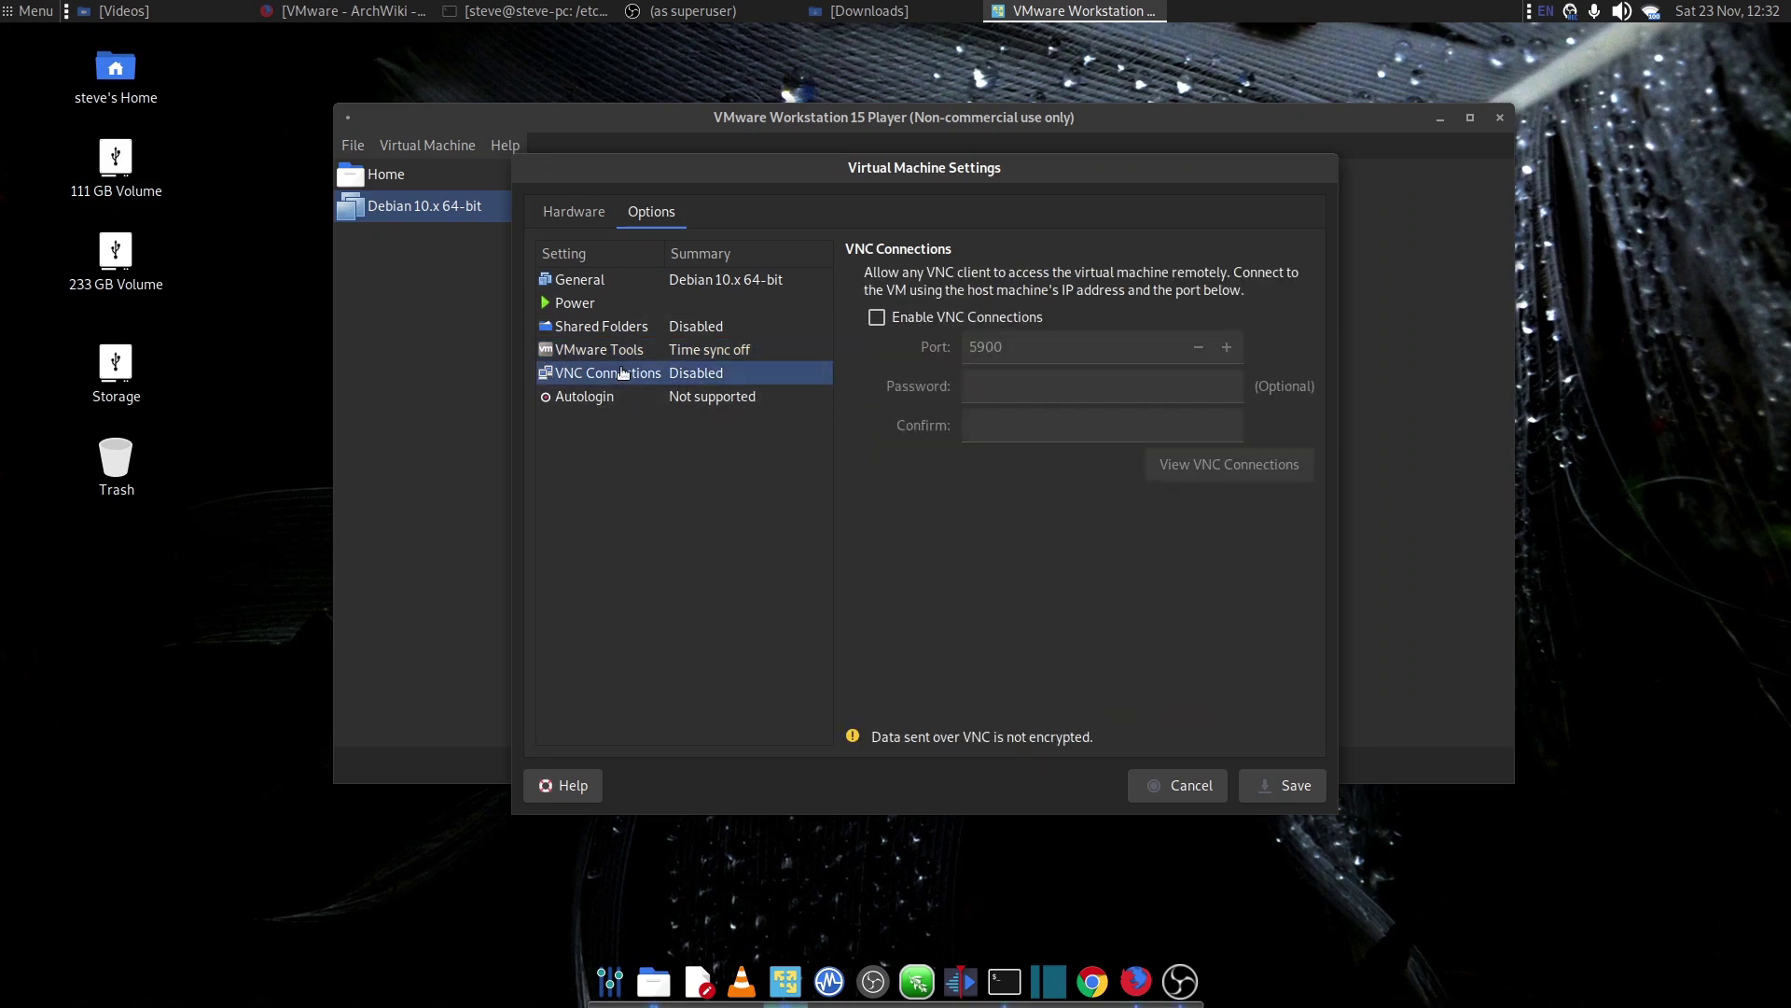
{"action": "left_click", "coordinate": [593, 406]}
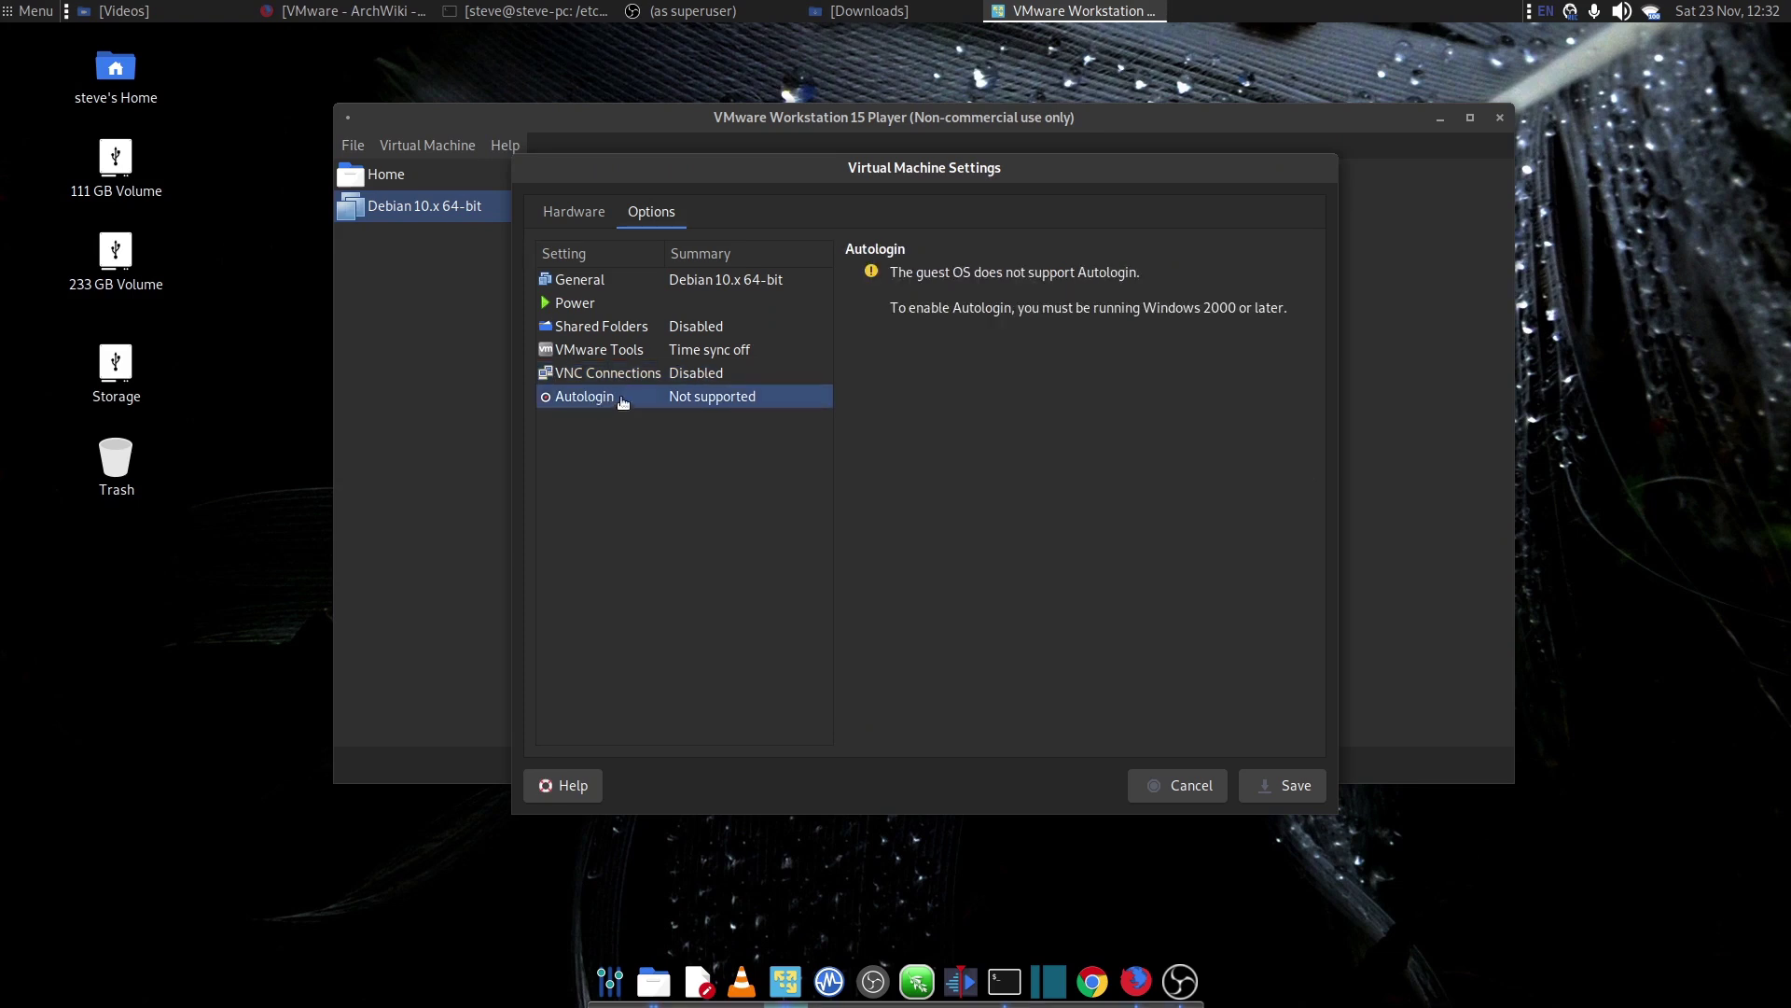
{"action": "left_click", "coordinate": [1297, 786]}
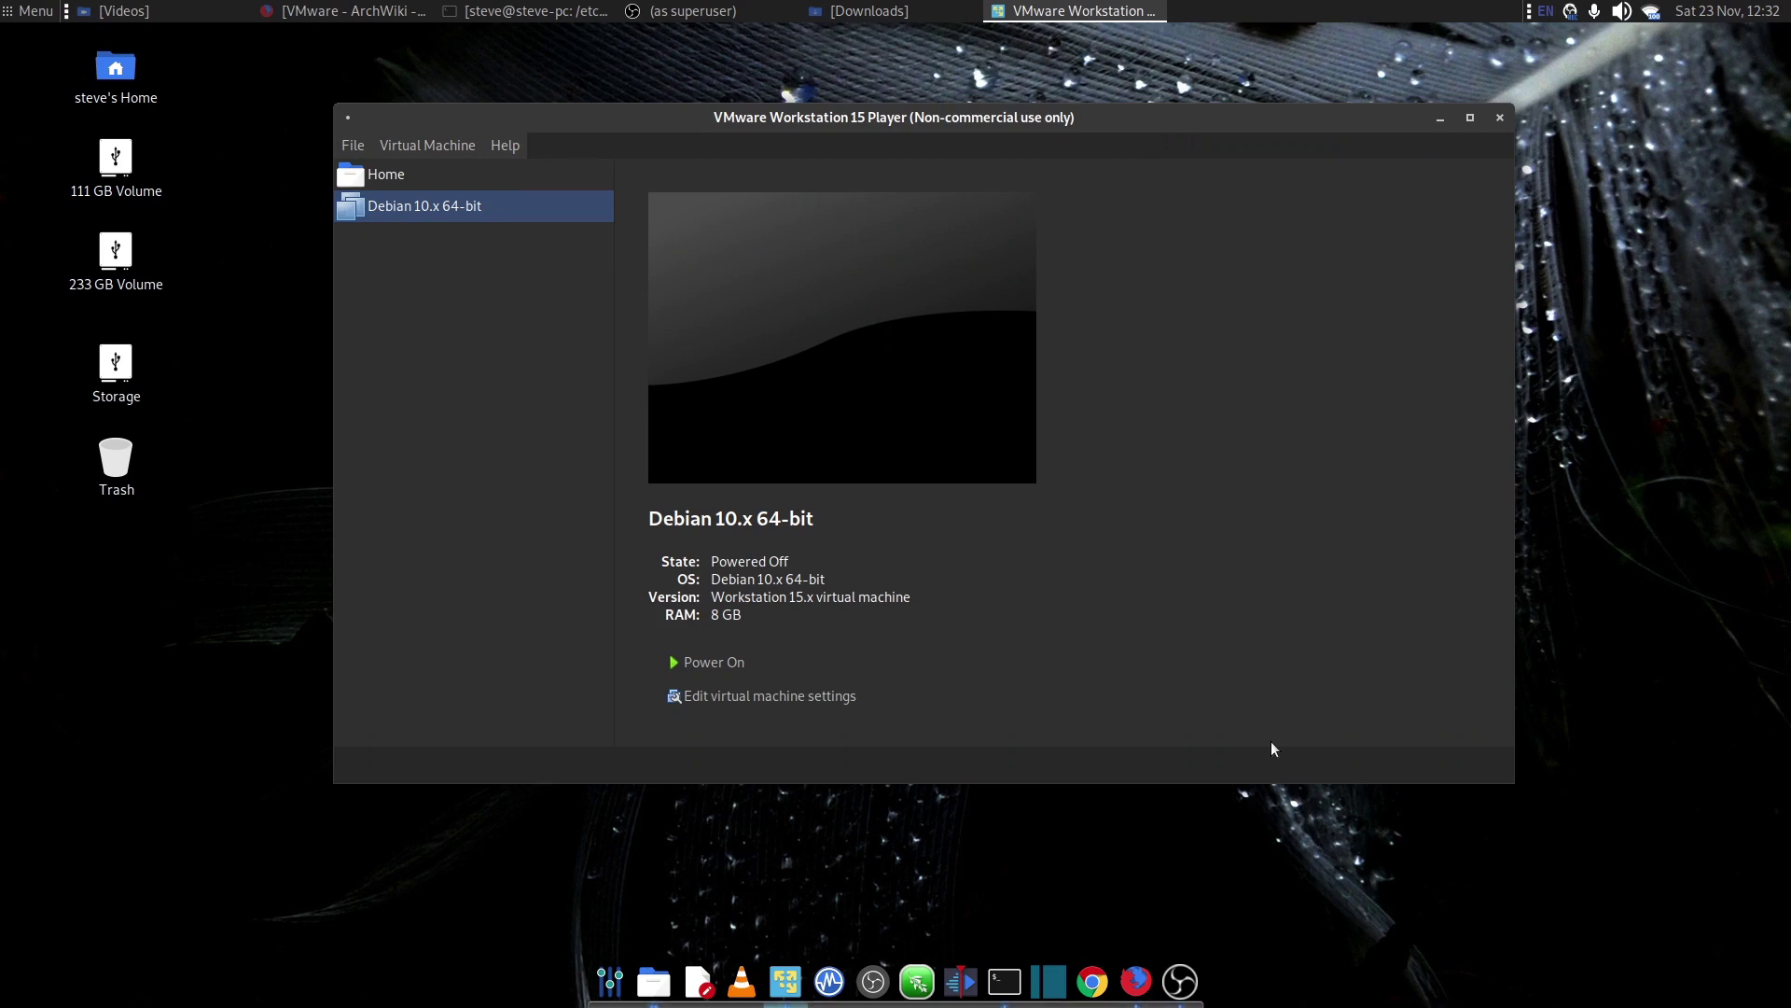
{"action": "left_click", "coordinate": [352, 147]}
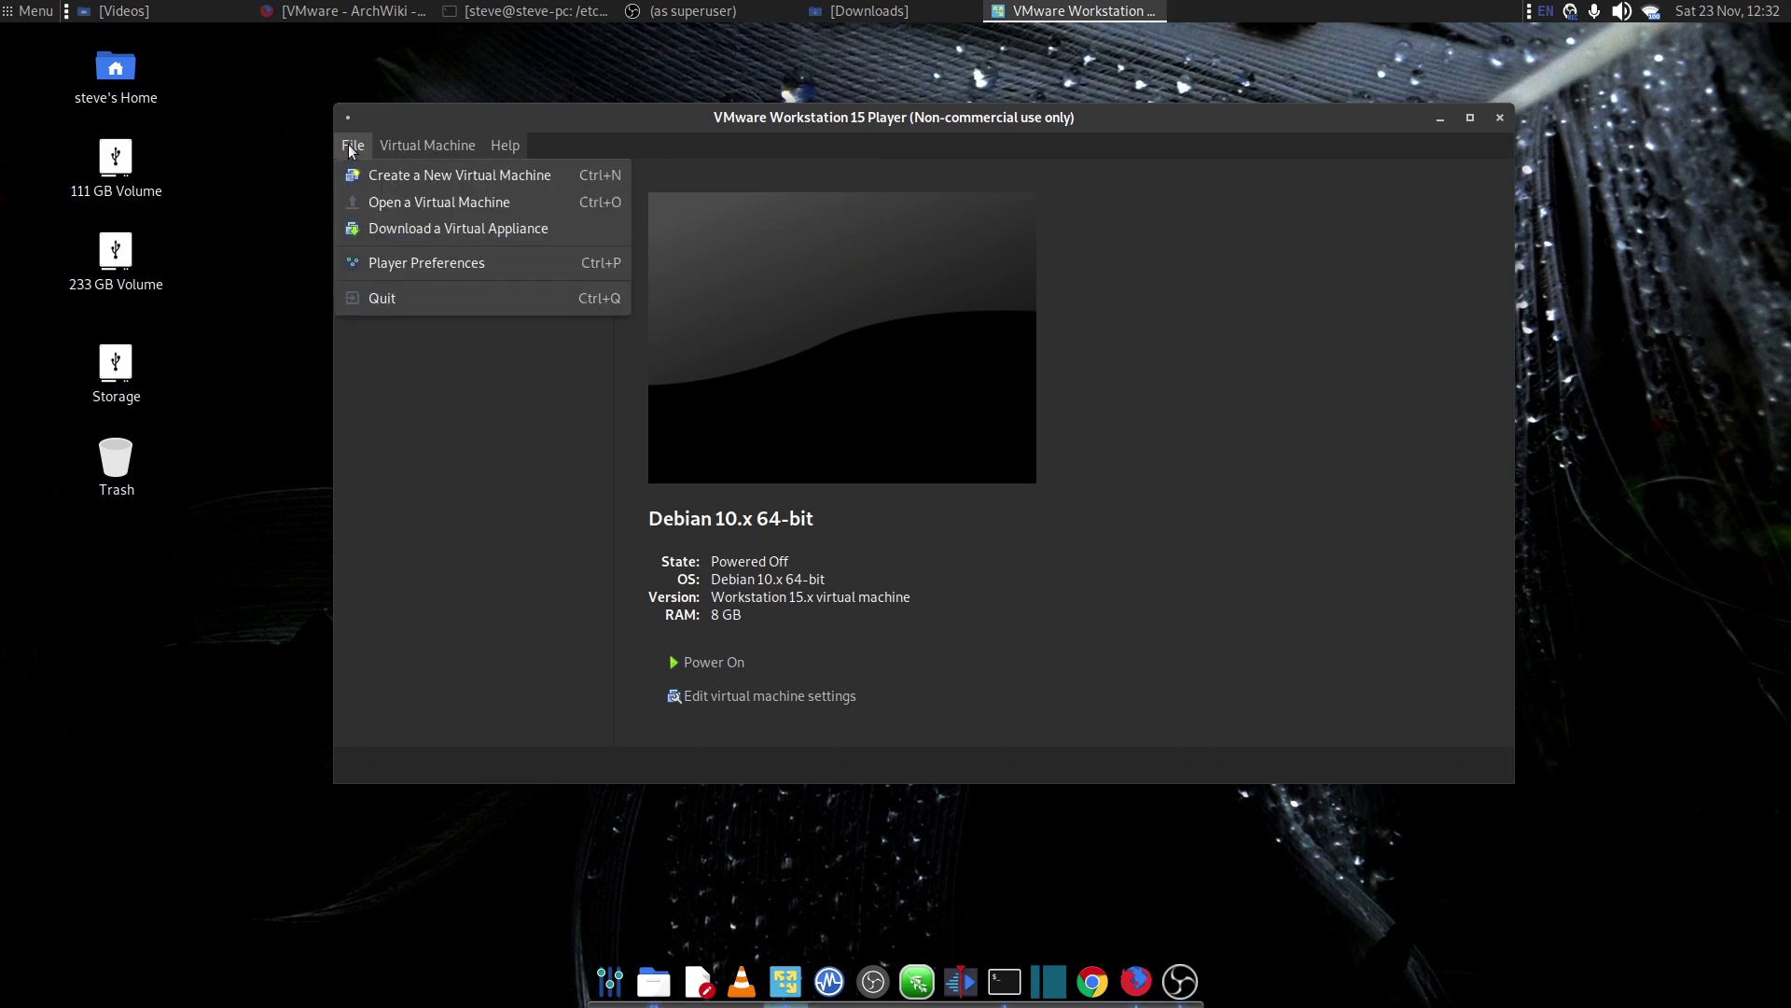
{"action": "mouse_move", "coordinate": [407, 150]}
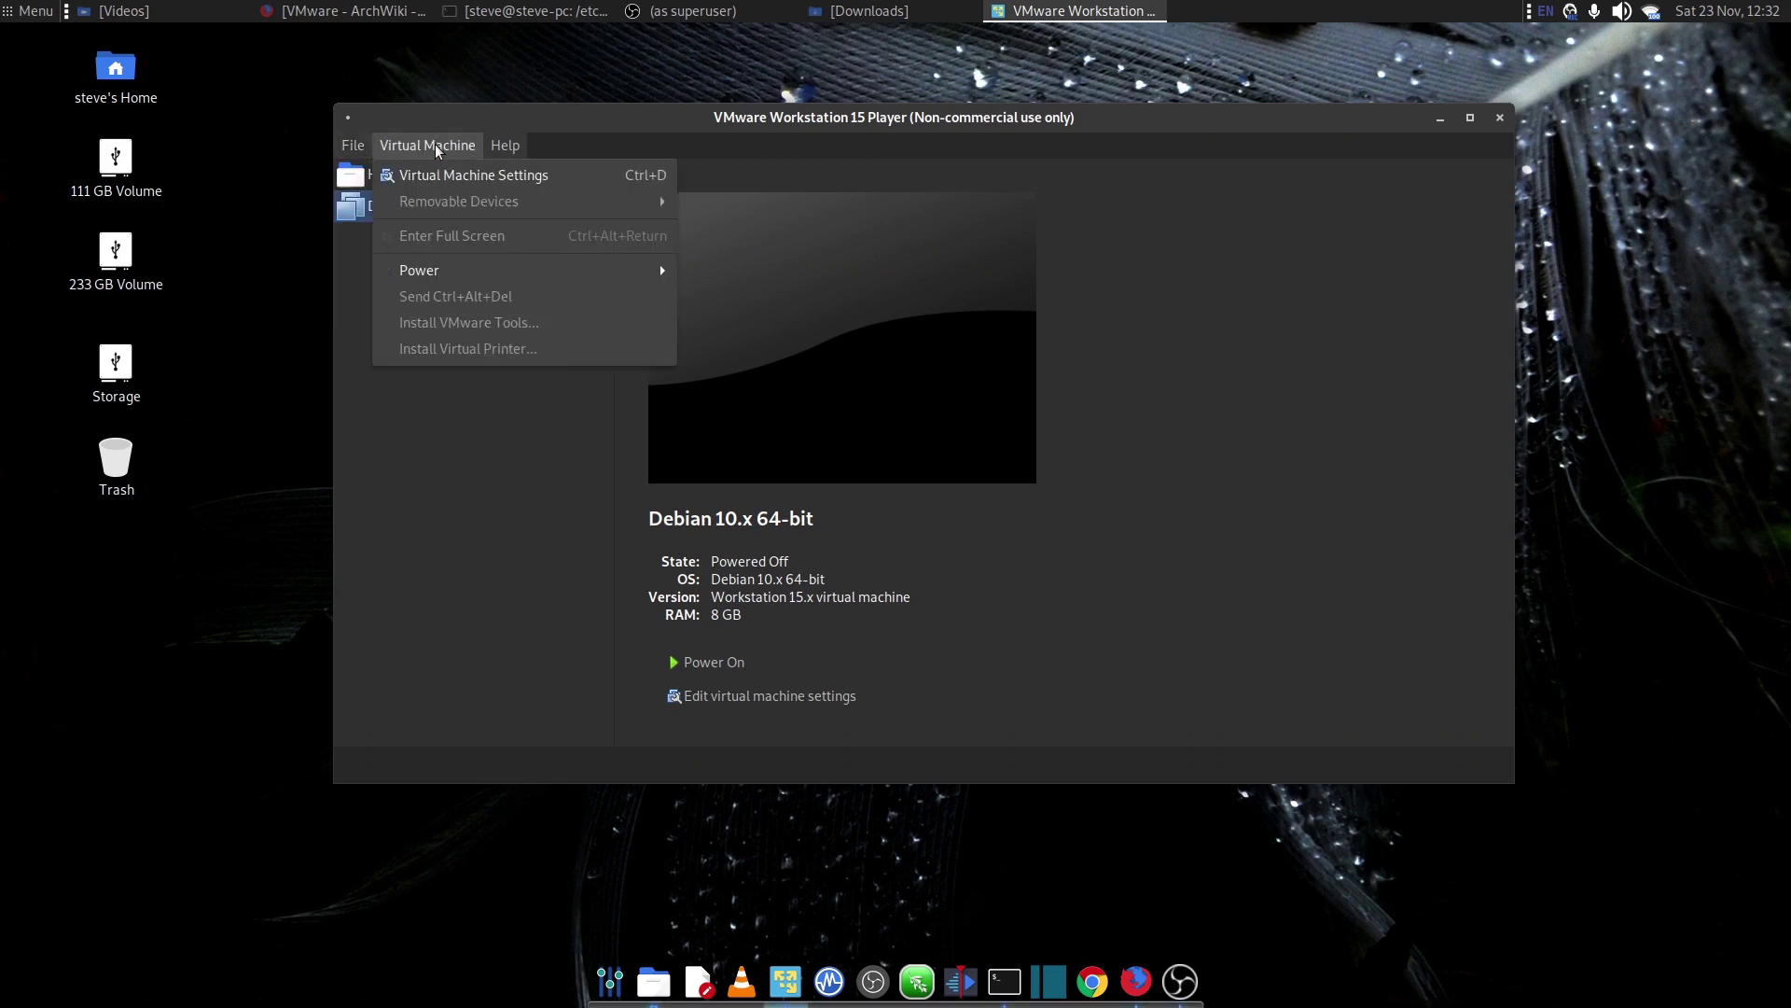
{"action": "mouse_move", "coordinate": [497, 150]}
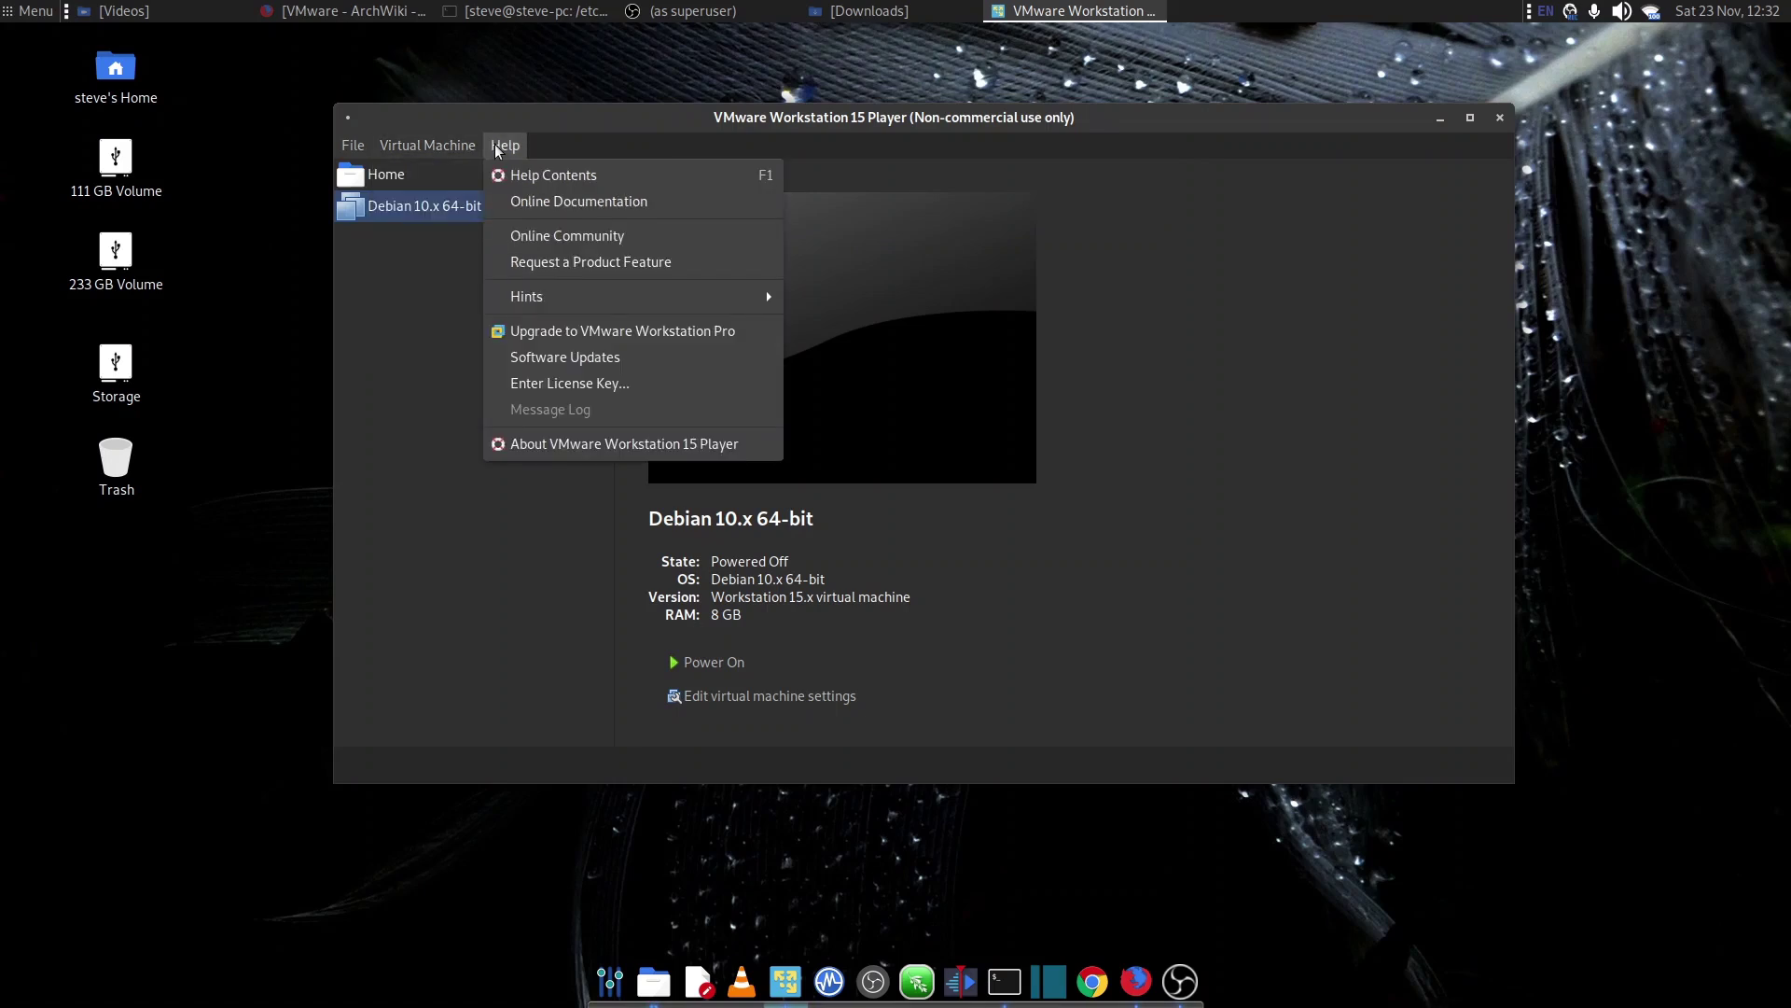
{"action": "left_click", "coordinate": [651, 145]}
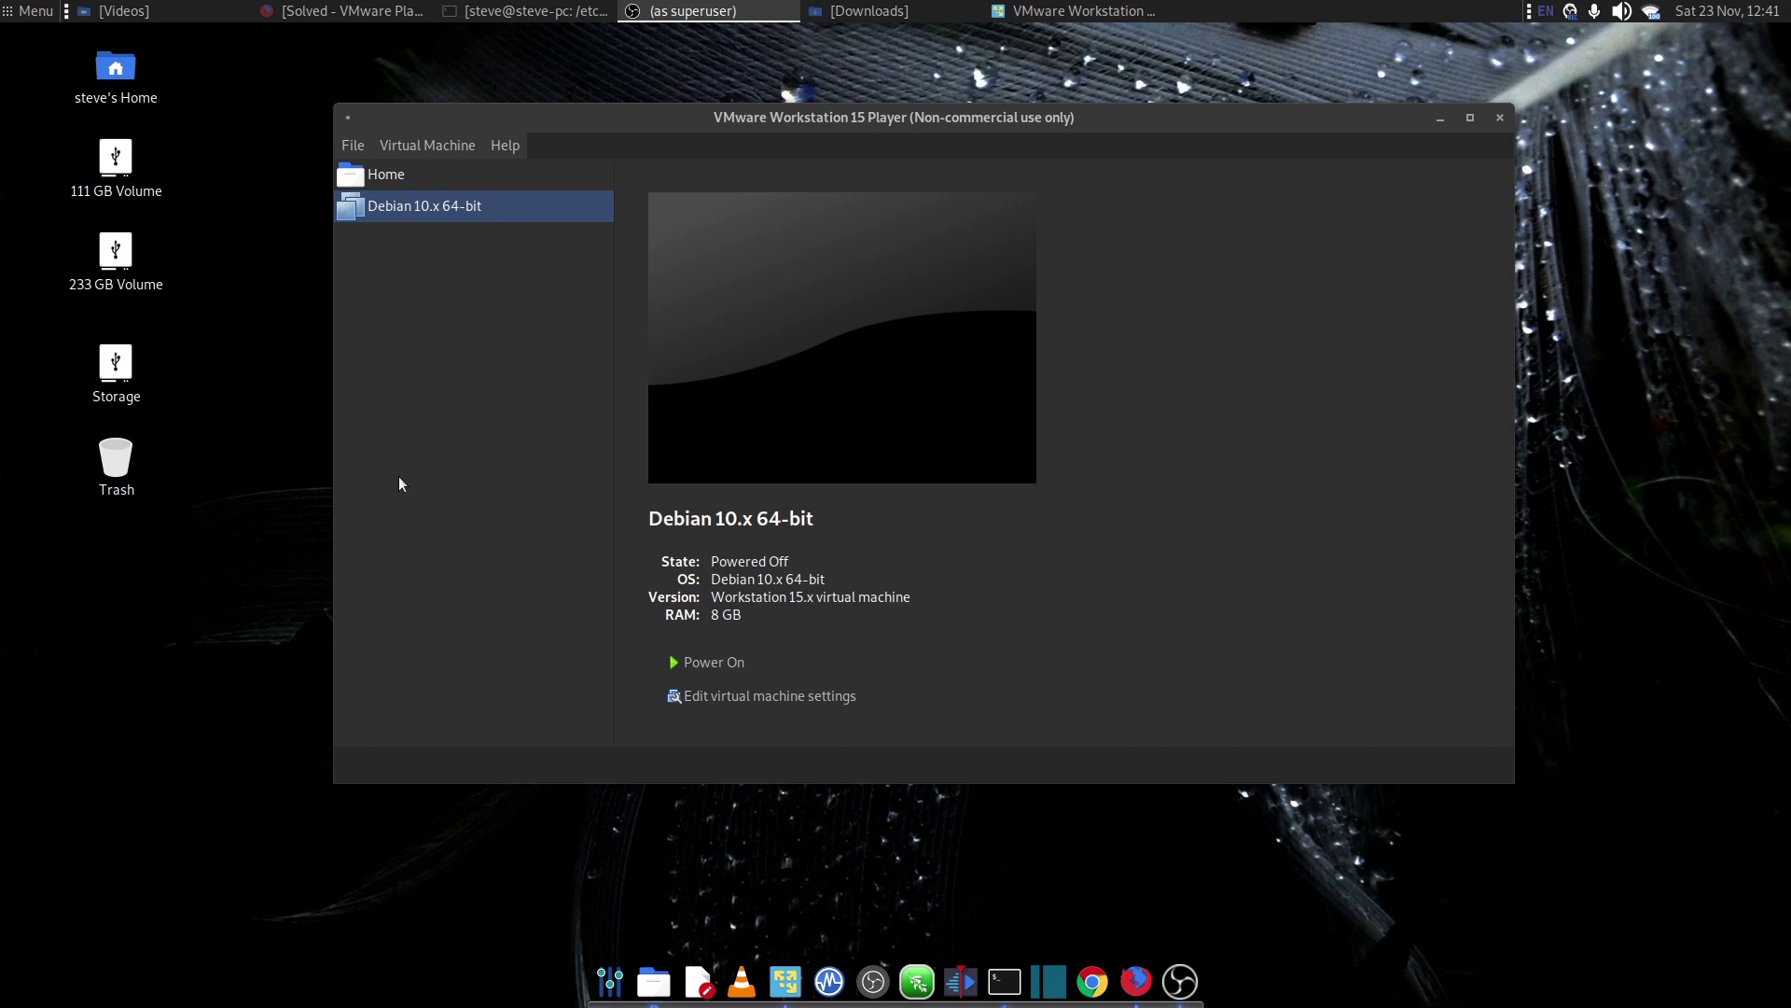
In a new maximized terminal with enlarged text, list the contents of the home directory with ls
{"action": "key", "text": "ctrl+alt+t"}
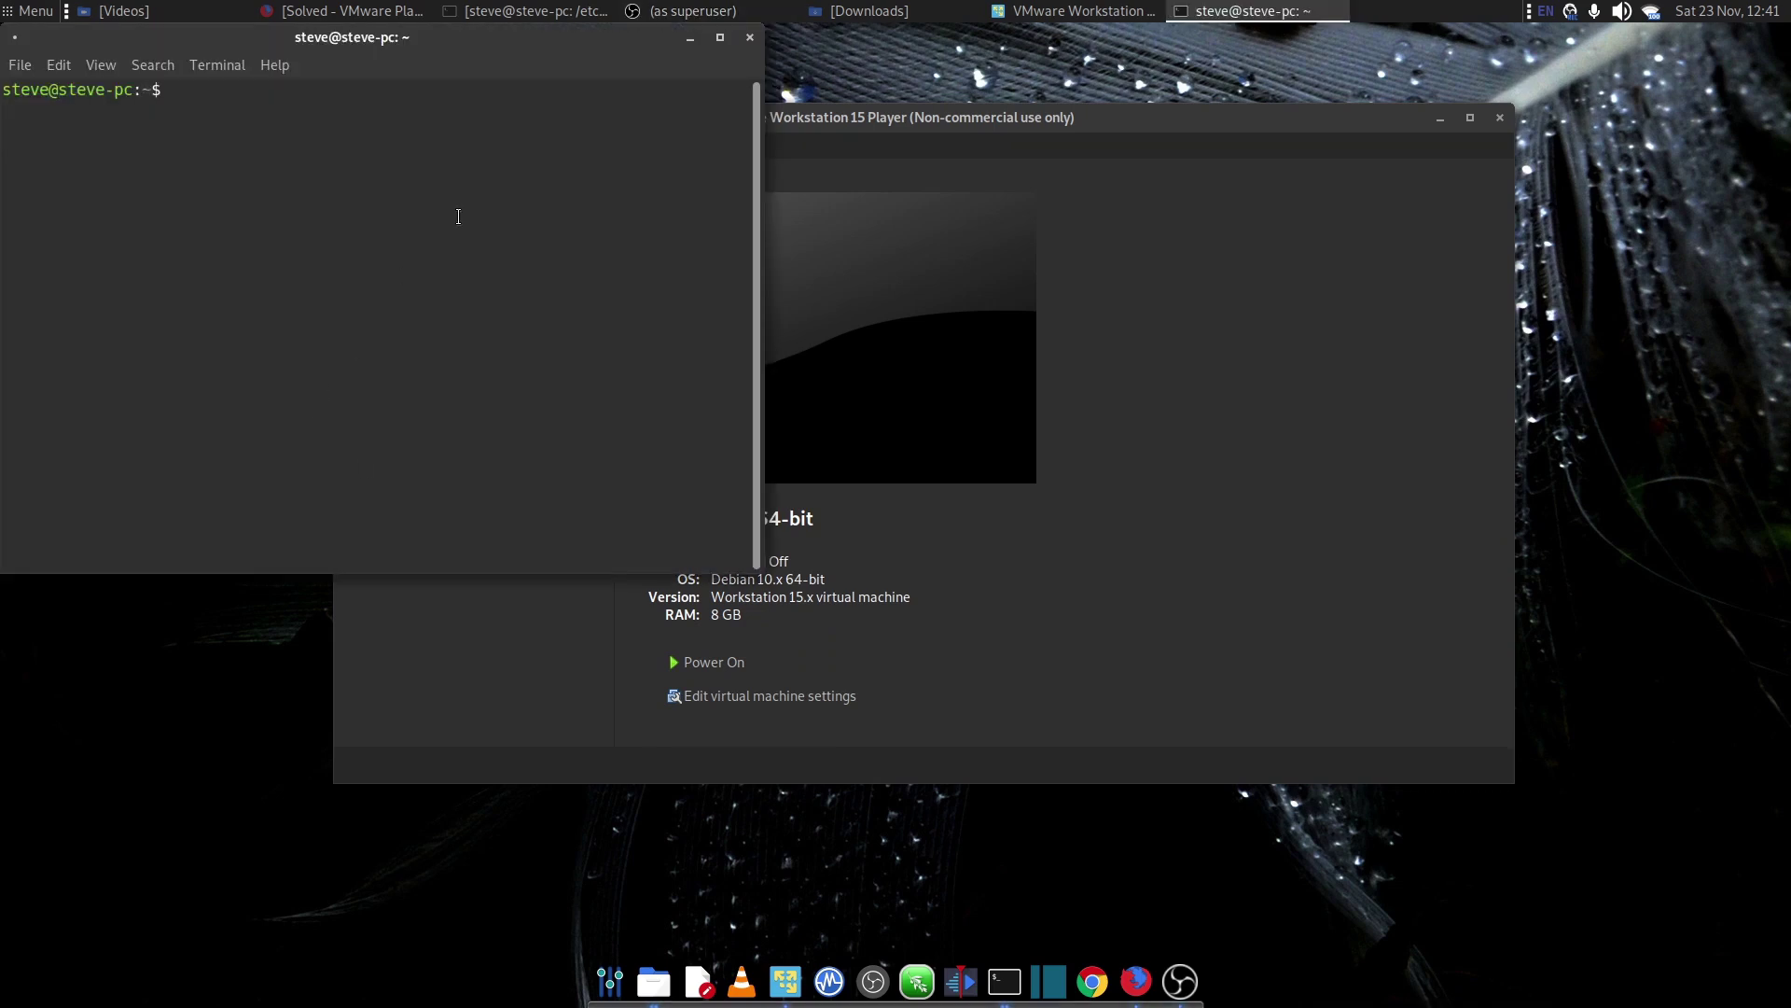
{"action": "left_click", "coordinate": [718, 39]}
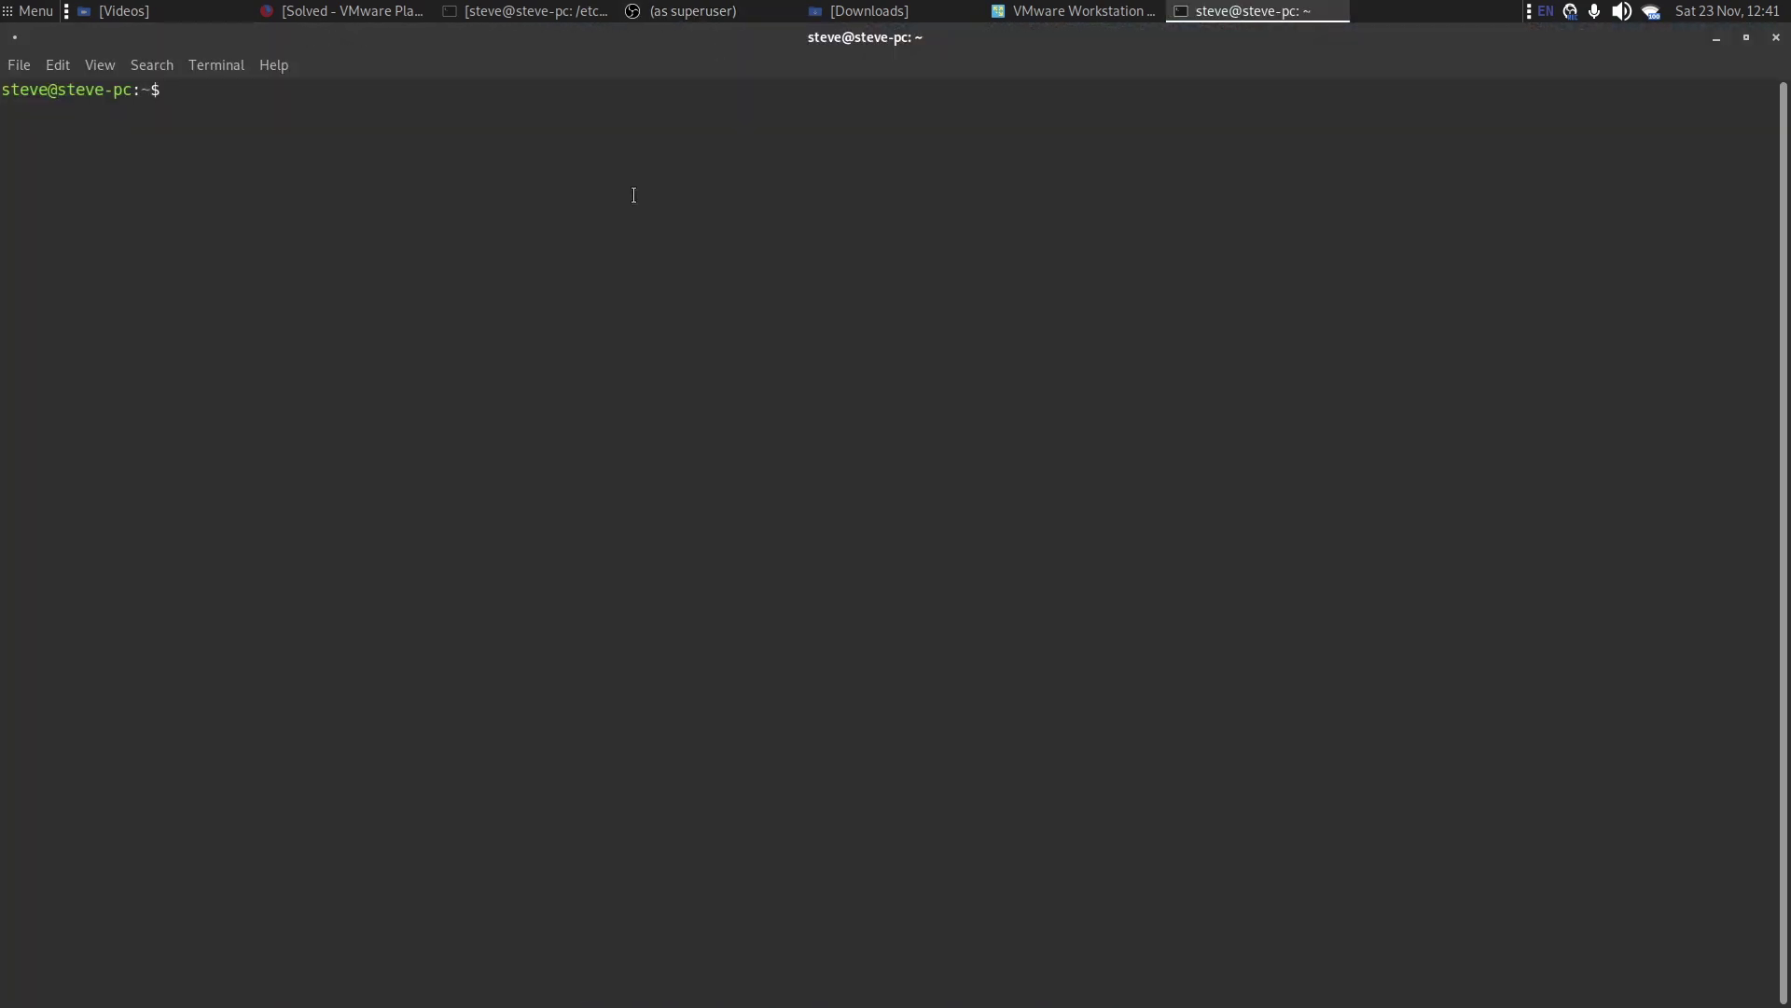
{"action": "key", "text": "ctrl+plus"}
{"action": "key", "text": "ctrl+plus"}
{"action": "key", "text": "ctrl+plus"}
{"action": "key", "text": "ctrl+plus"}
{"action": "key", "text": "ctrl+plus"}
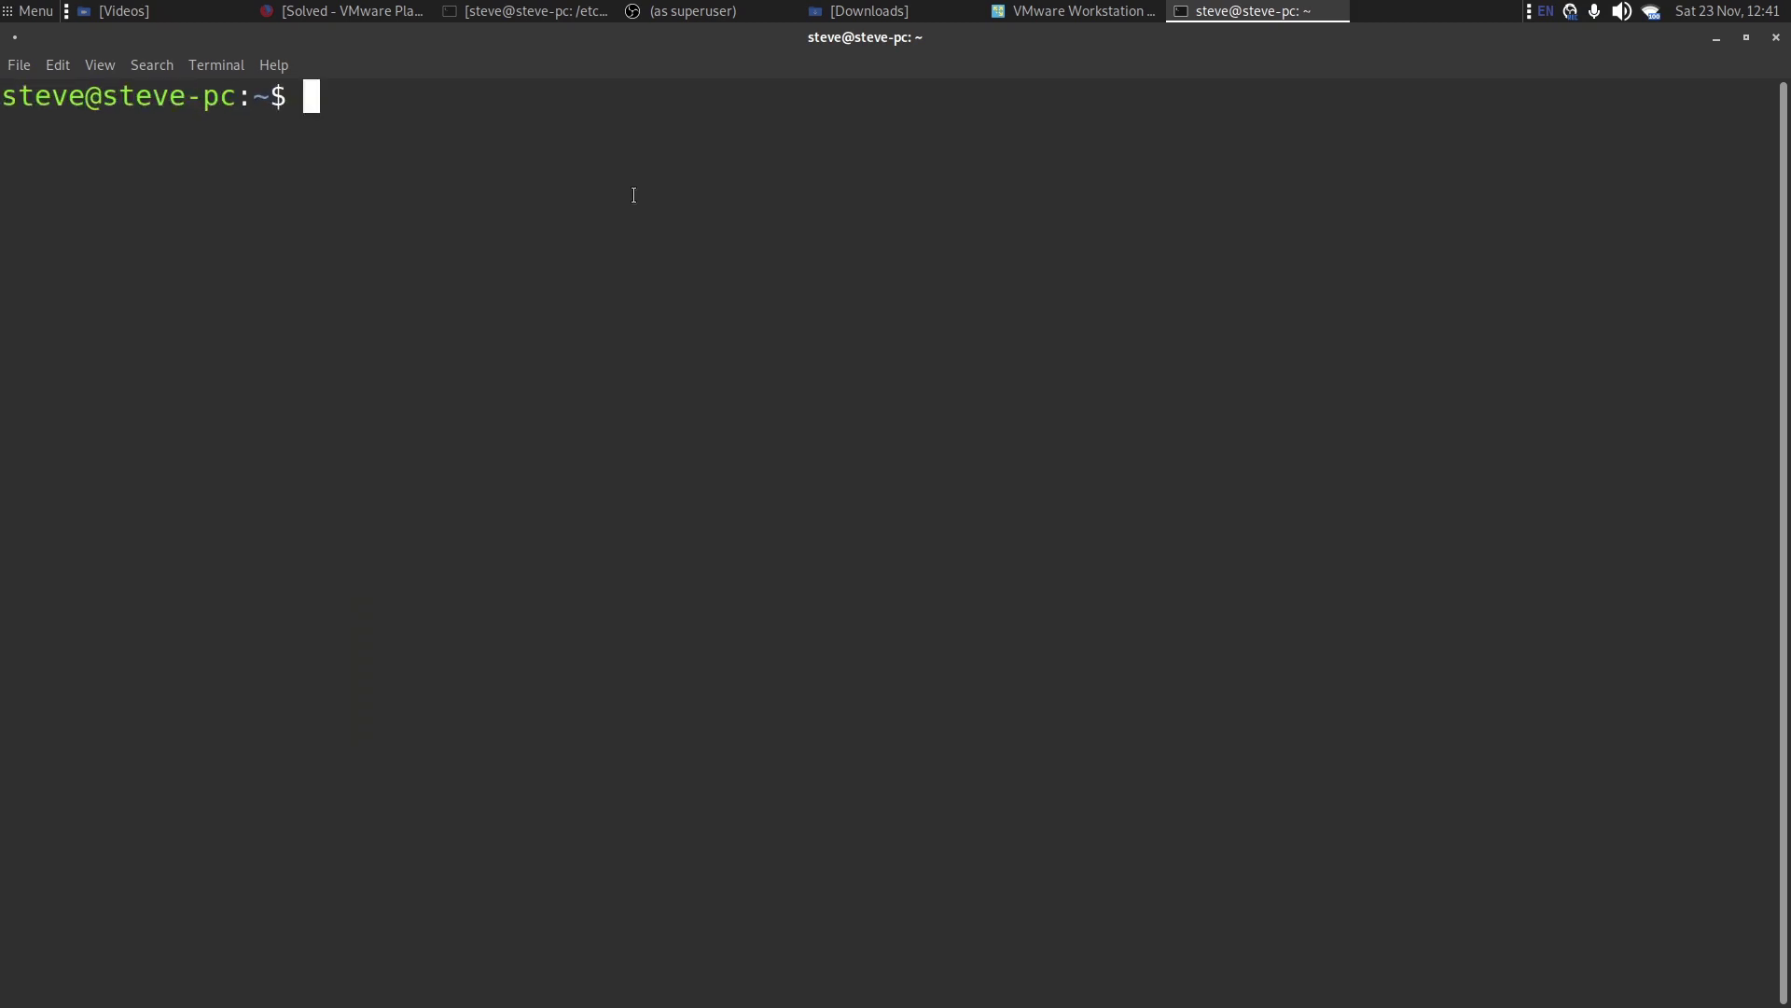
{"action": "type", "text": "ls"}
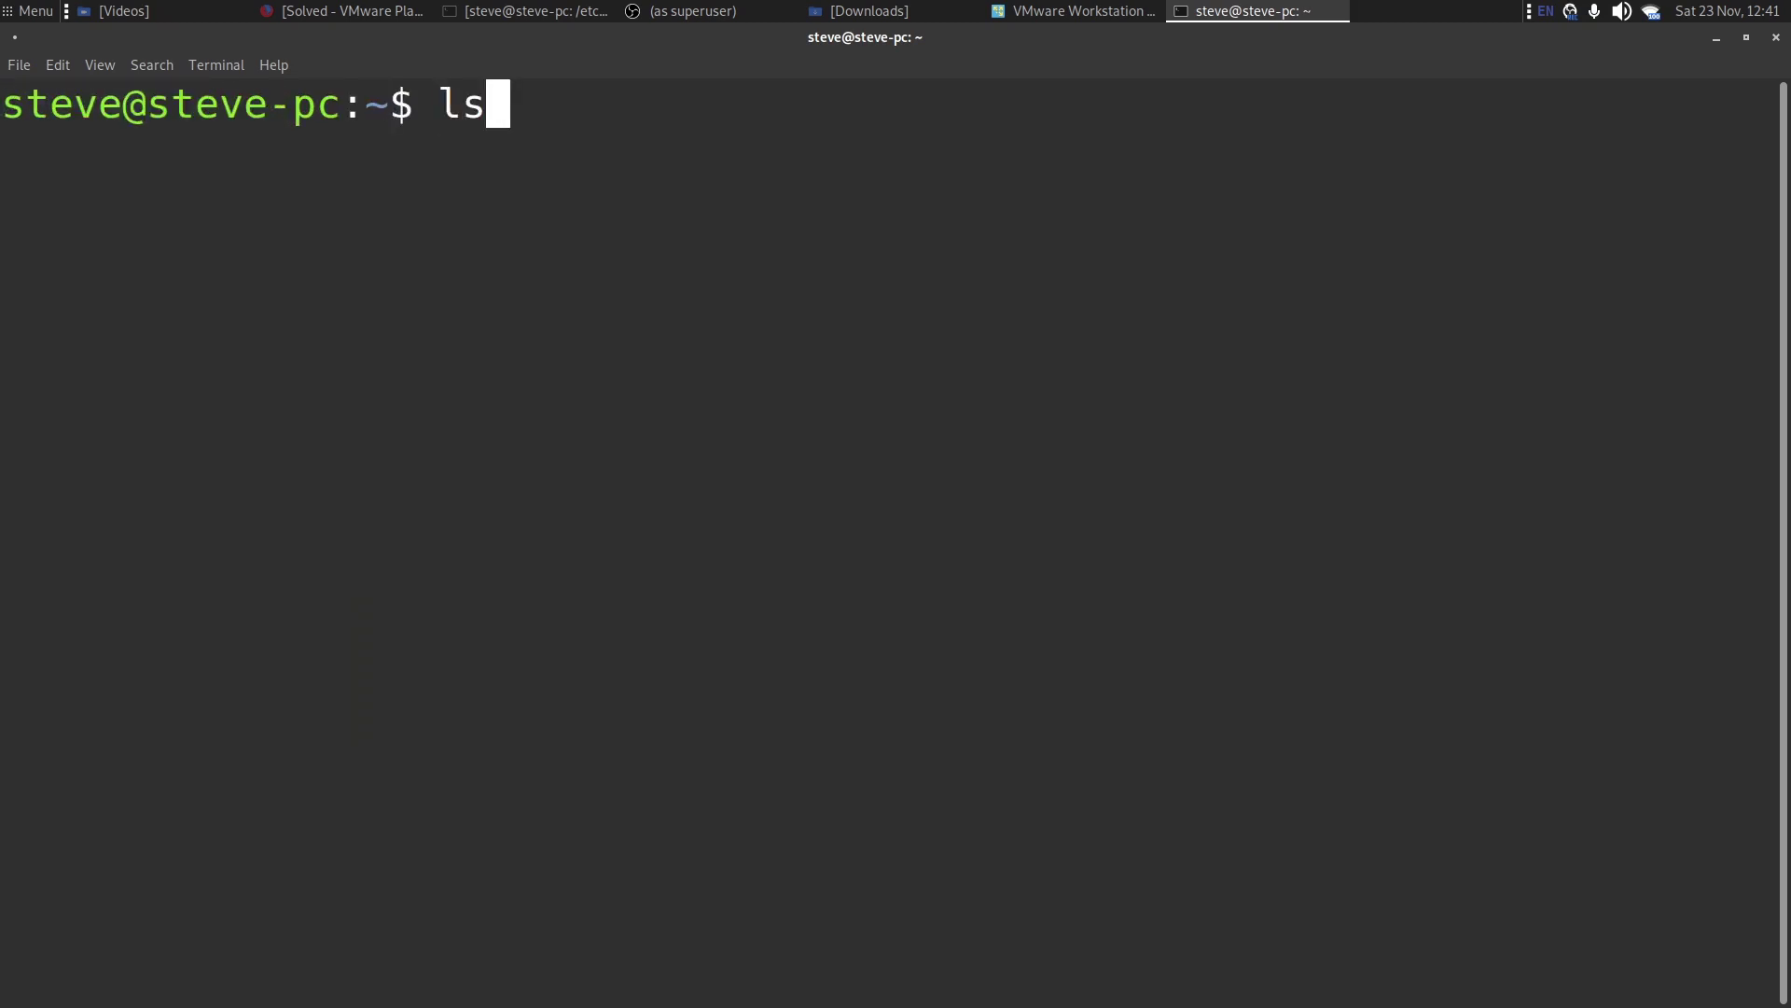
{"action": "key", "text": "Return"}
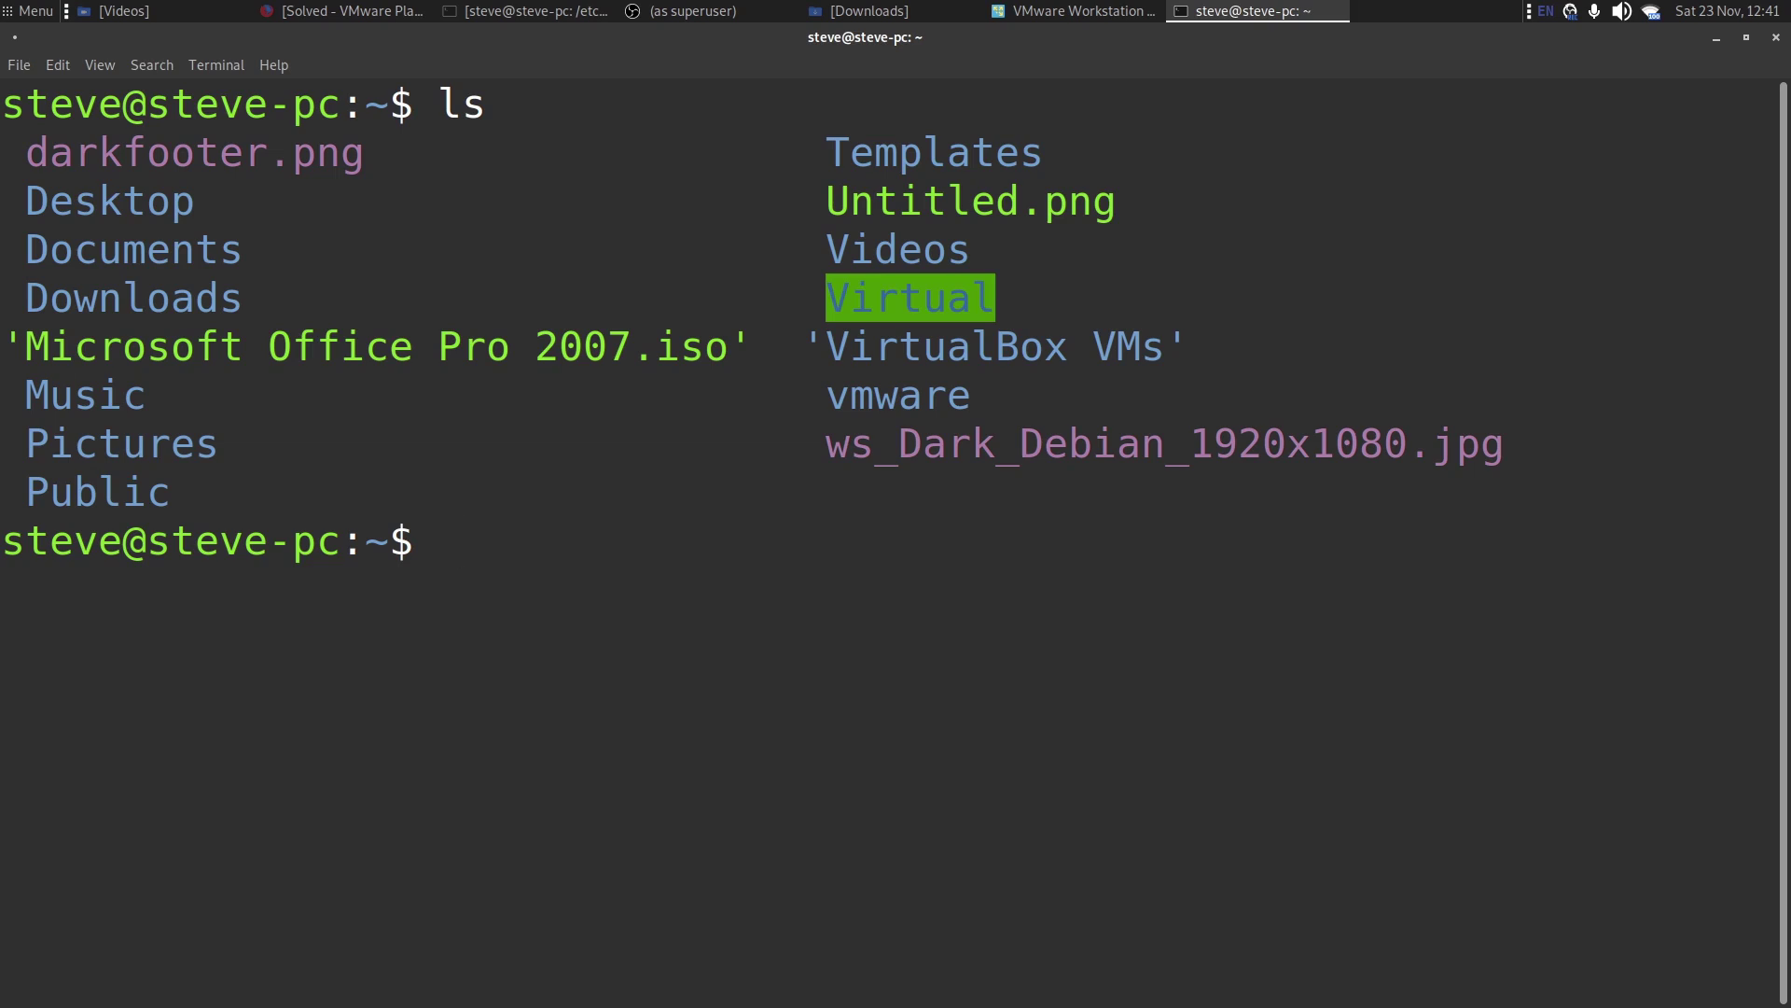
Change into the vmware directory and its Debian 10.x 64-bit folder, listing the contents of each with ls
{"action": "type", "text": "cd vmware"}
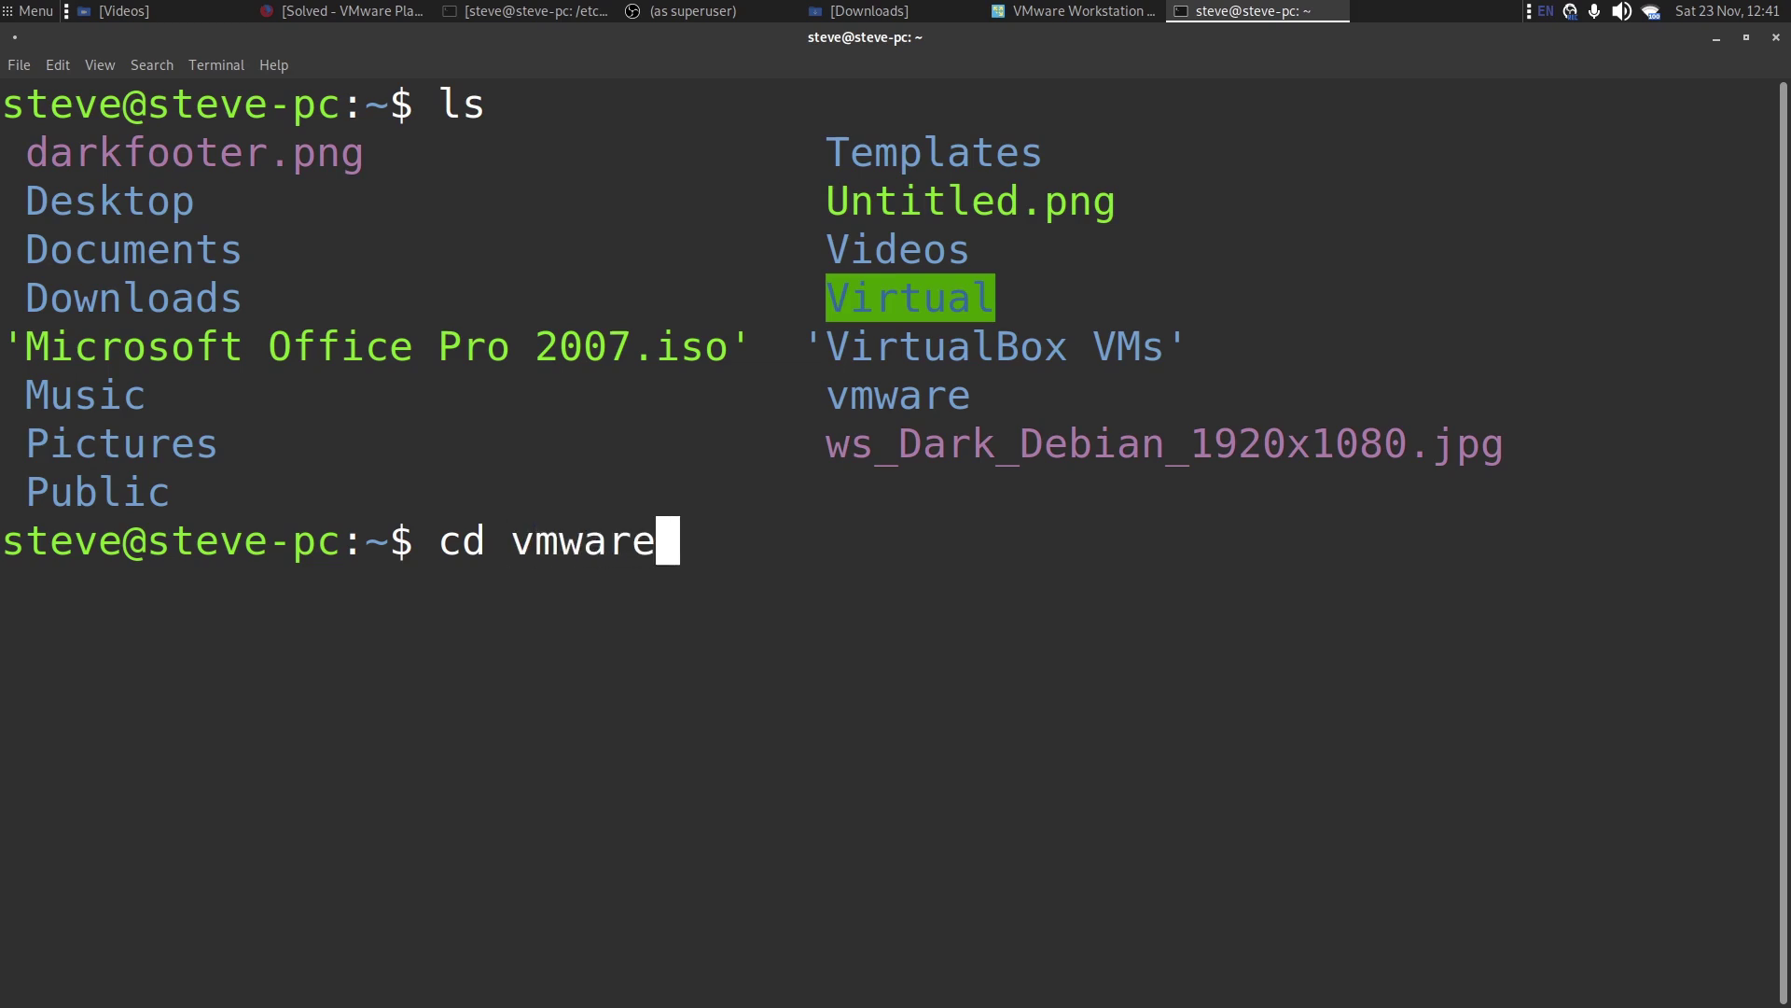
{"action": "key", "text": "Return"}
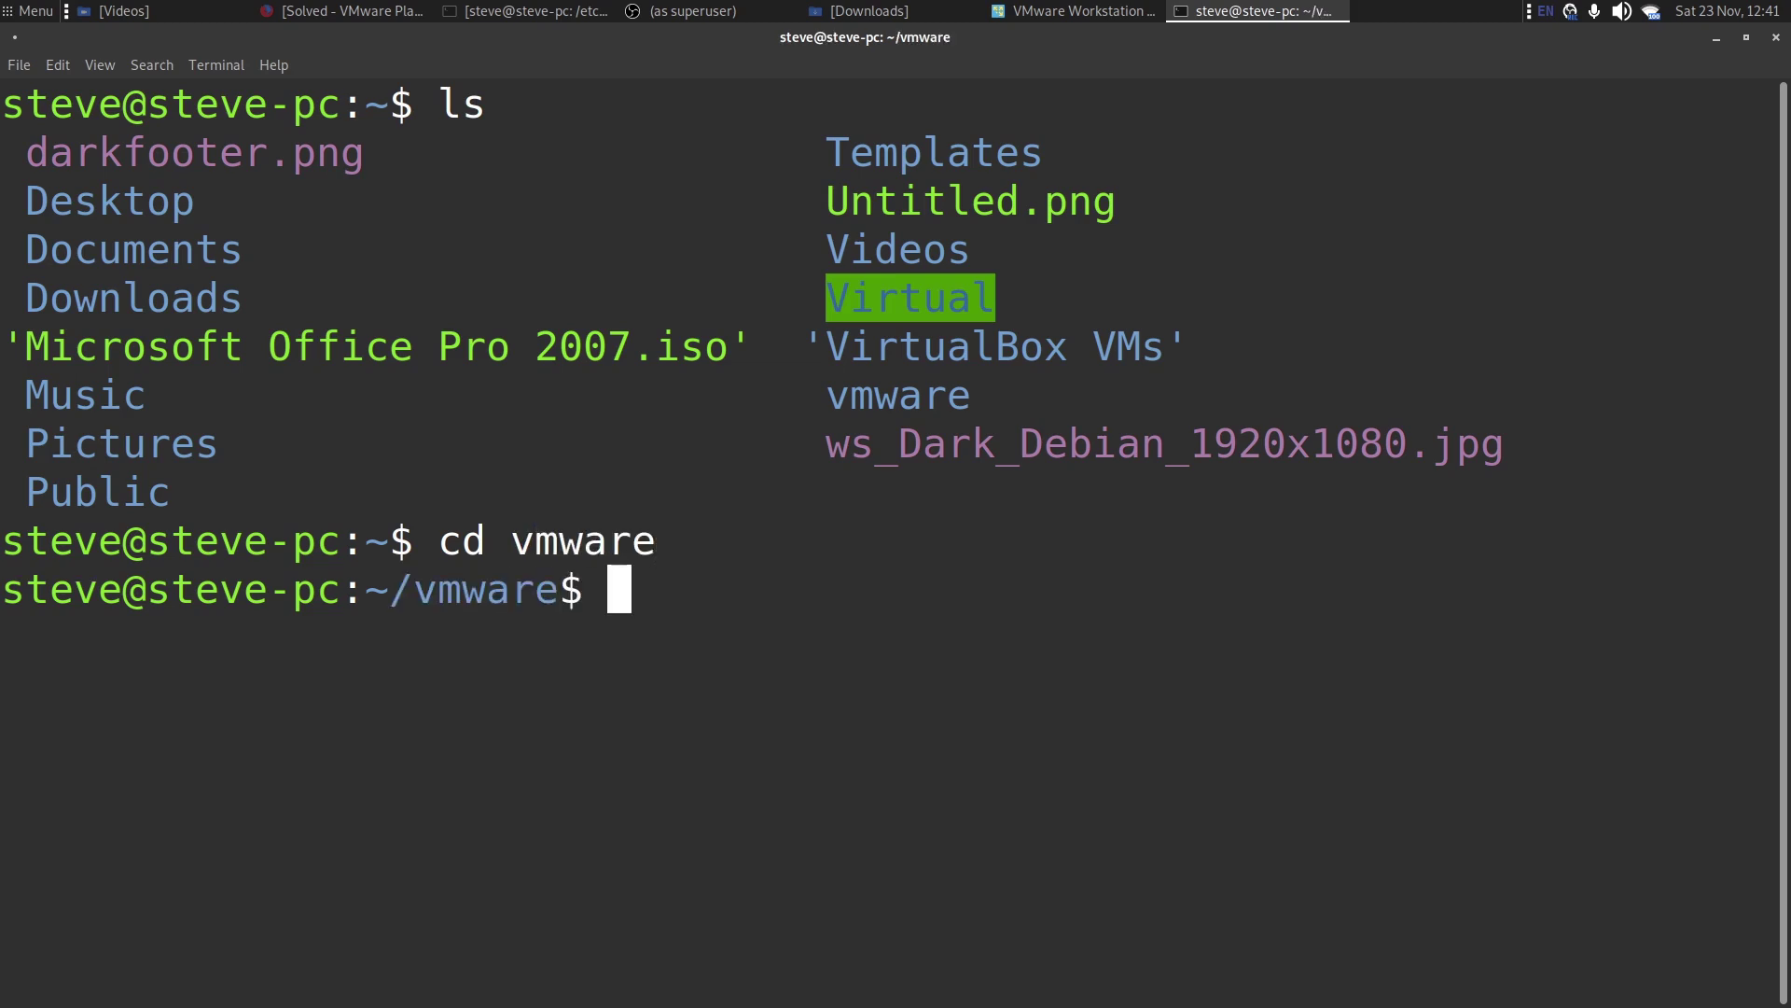
{"action": "type", "text": "ls"}
{"action": "key", "text": "Return"}
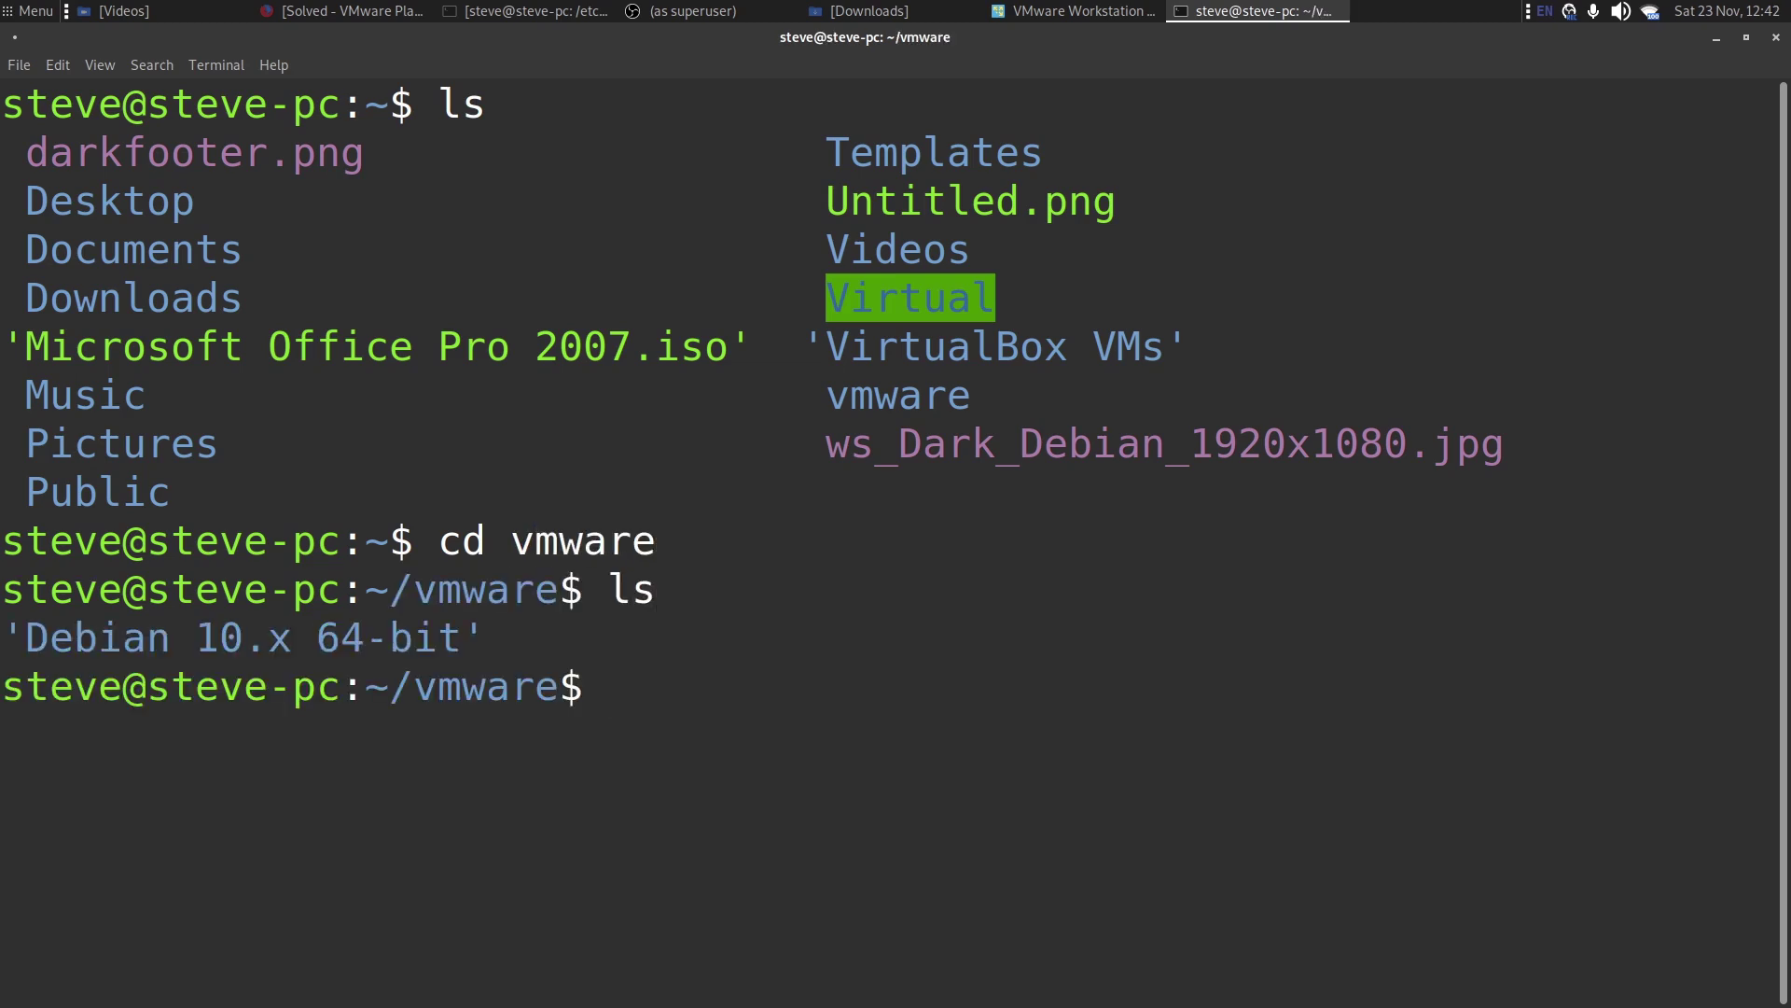
{"action": "type", "text": "cd De"}
{"action": "key", "text": "Tab"}
{"action": "key", "text": "Return"}
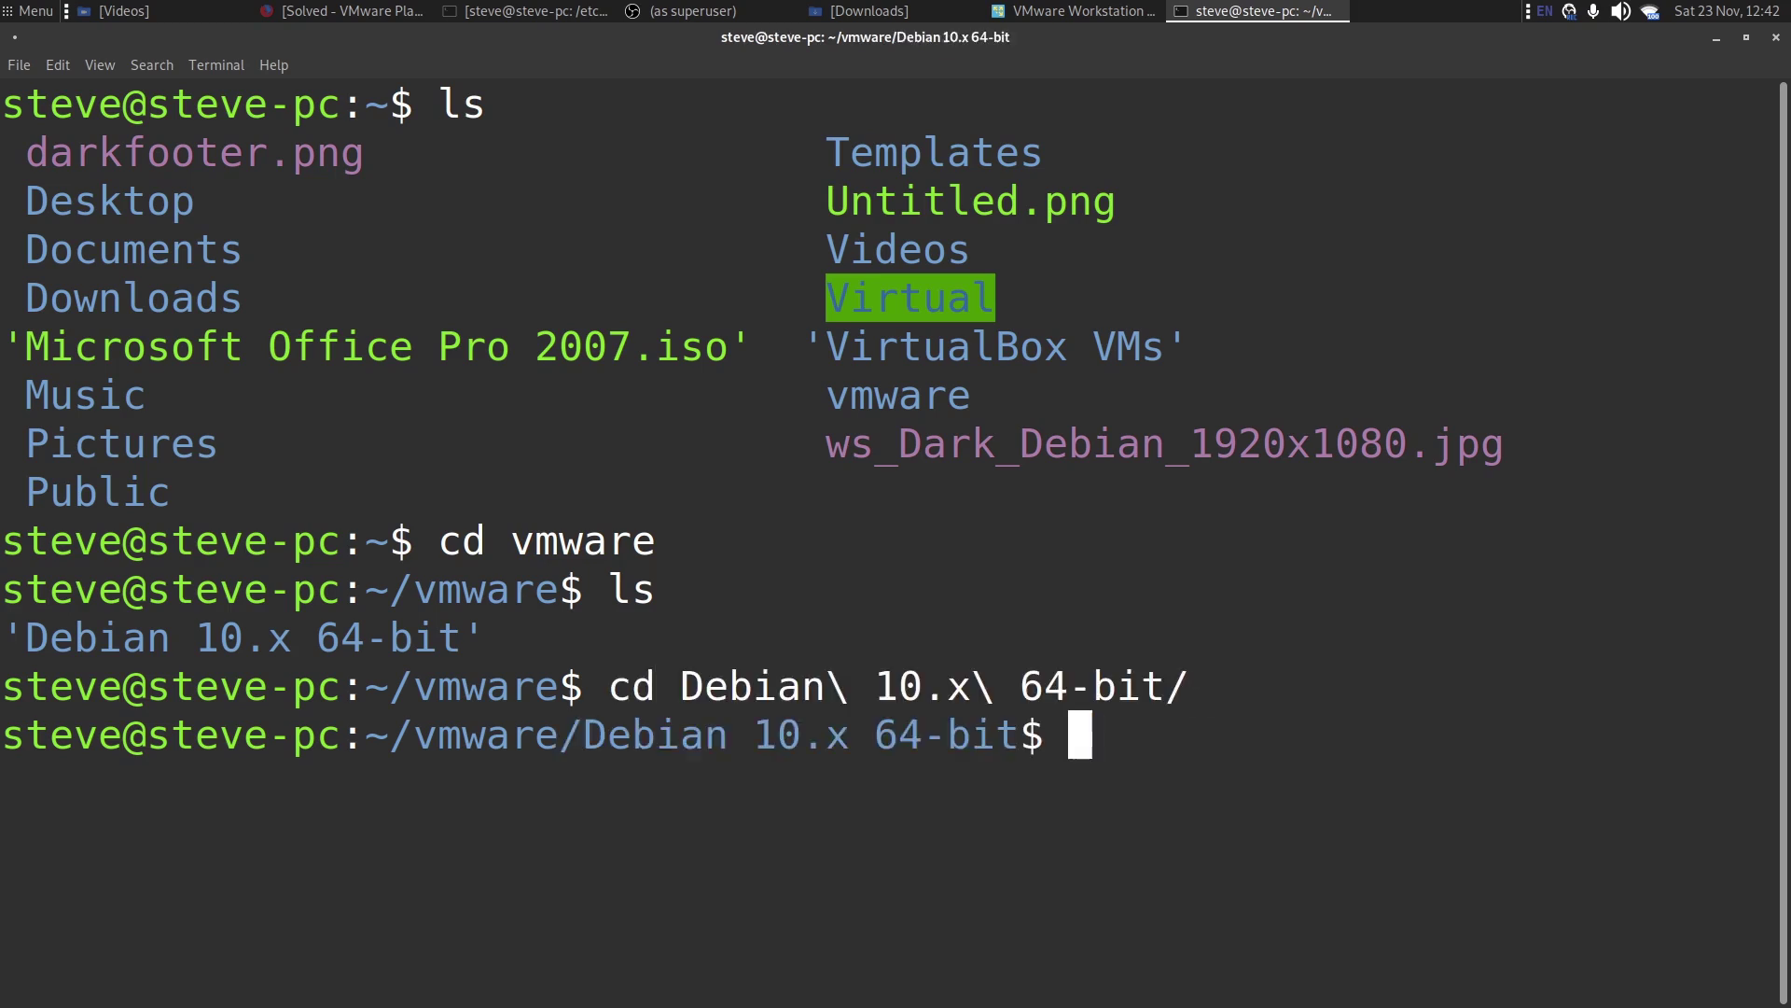
{"action": "type", "text": "ls"}
{"action": "key", "text": "Return"}
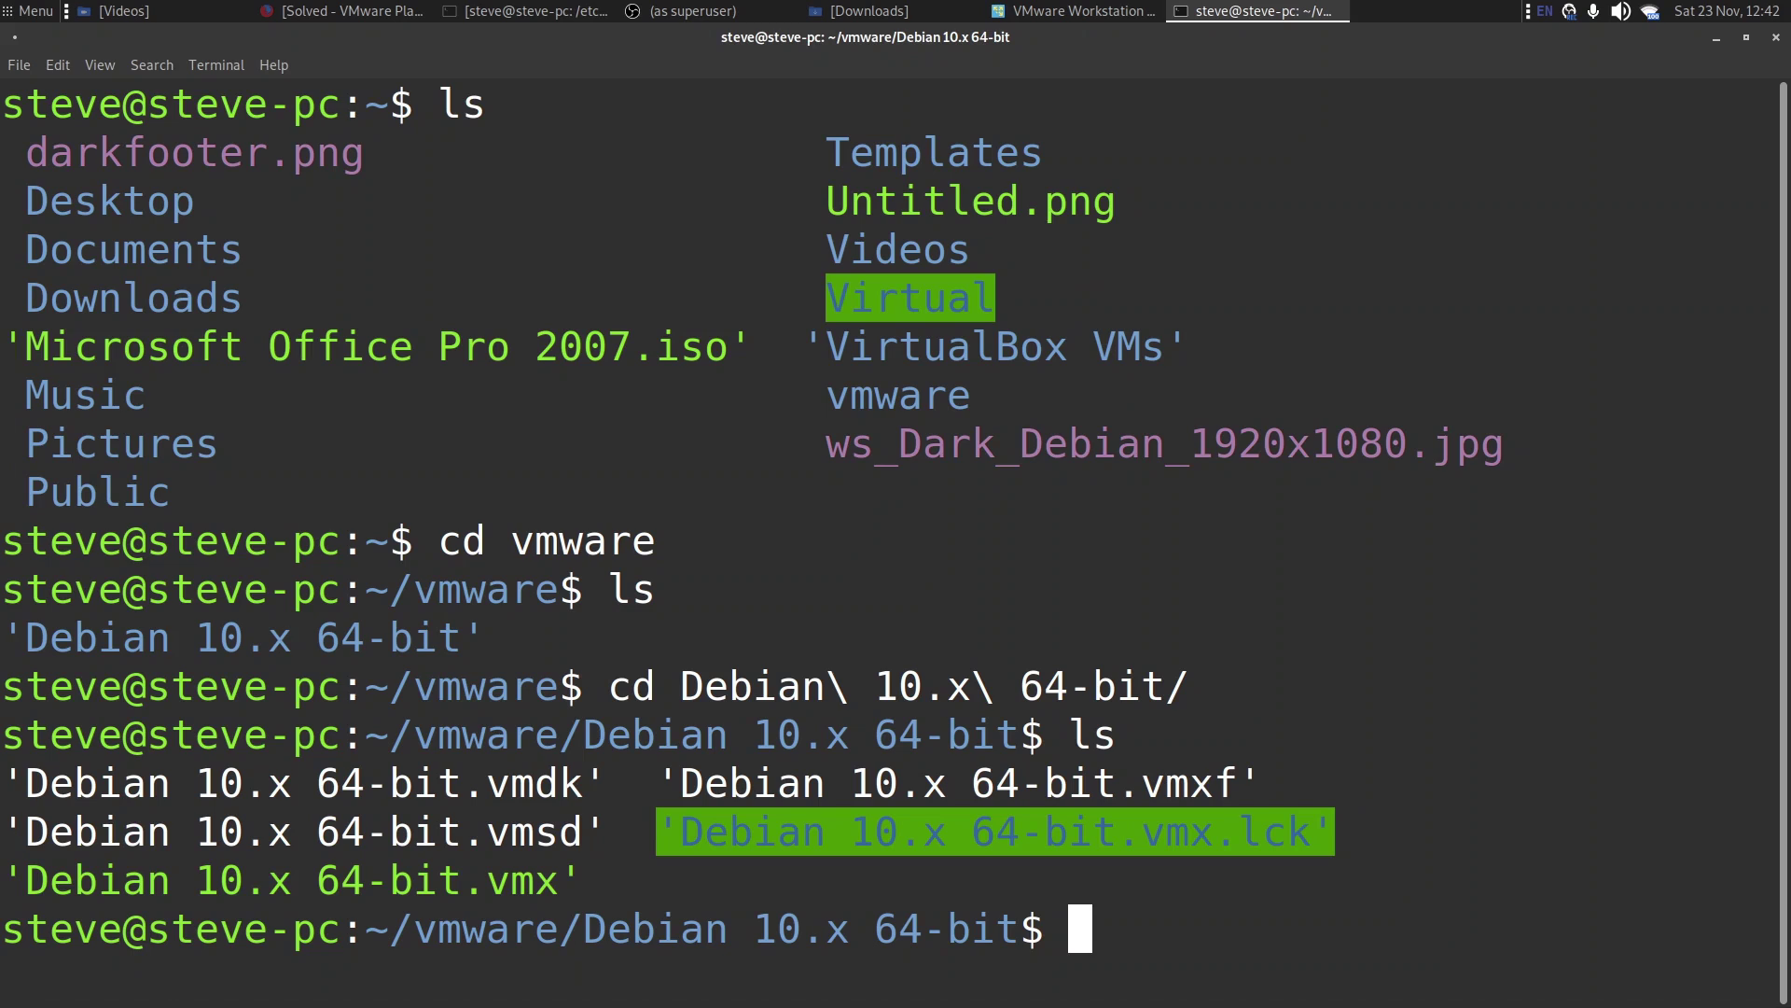
Open the virtual machine's configuration file, Debian 10.x 64-bit.vmx, in the nano editor
{"action": "type", "text": "nano "}
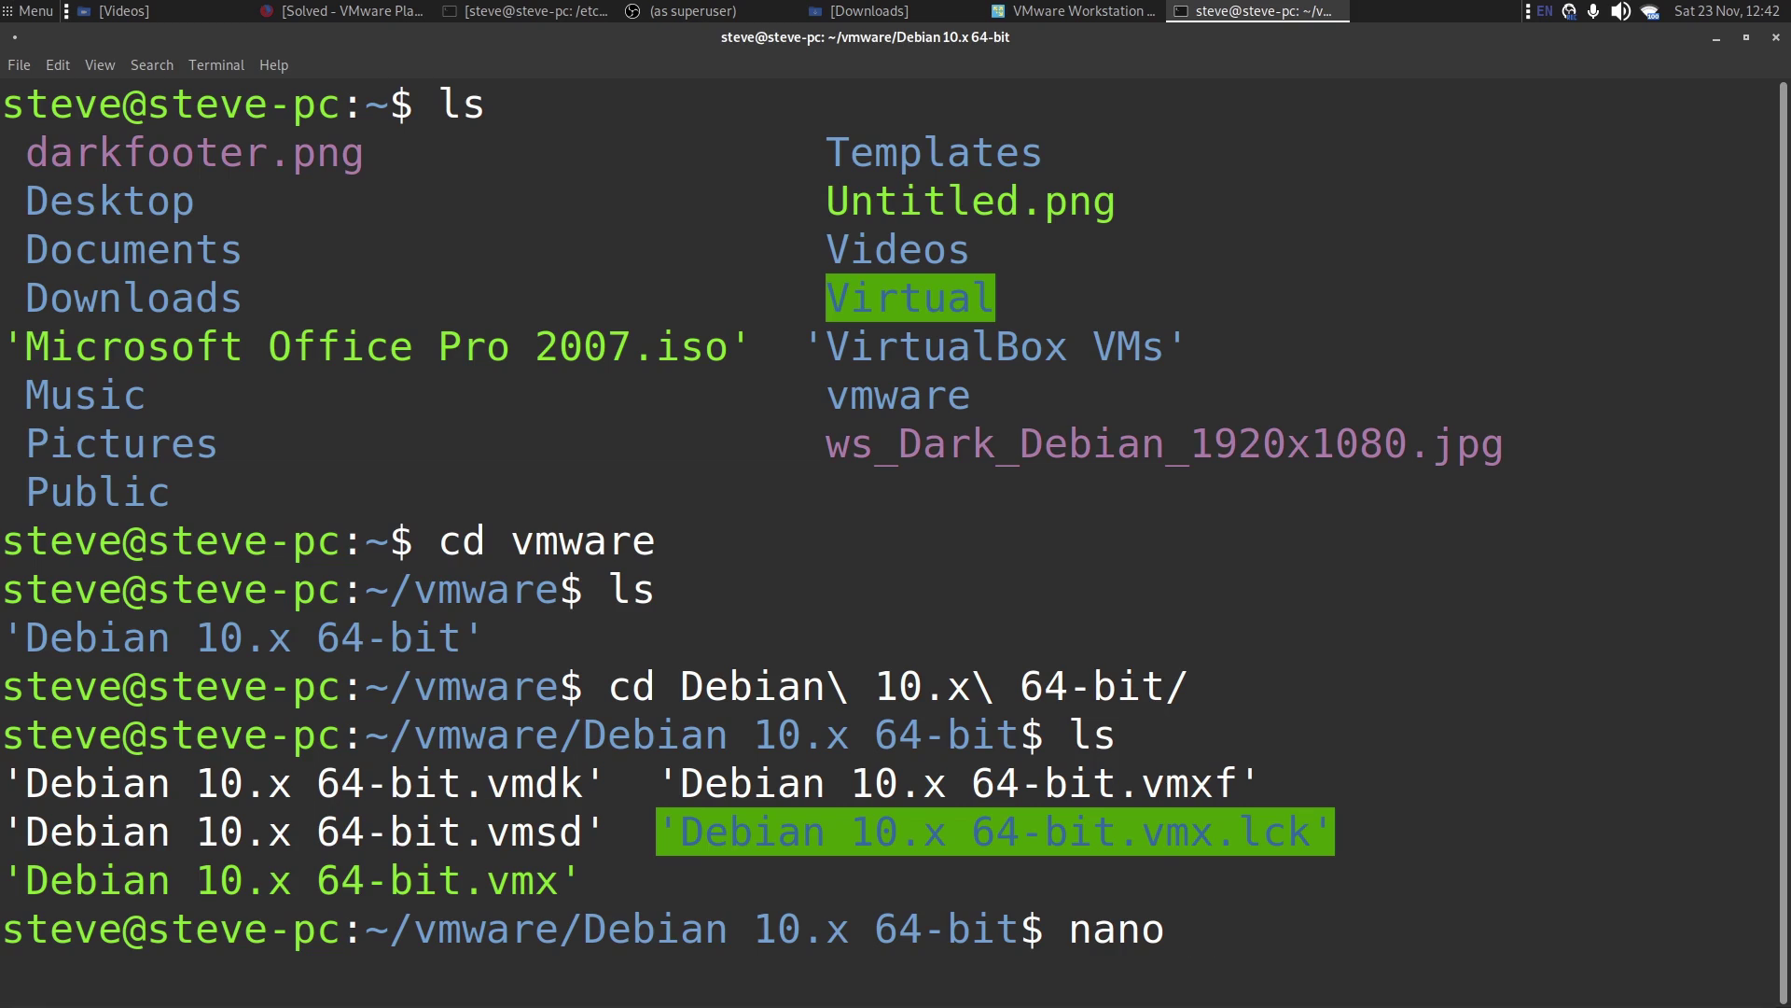
{"action": "type", "text": "De"}
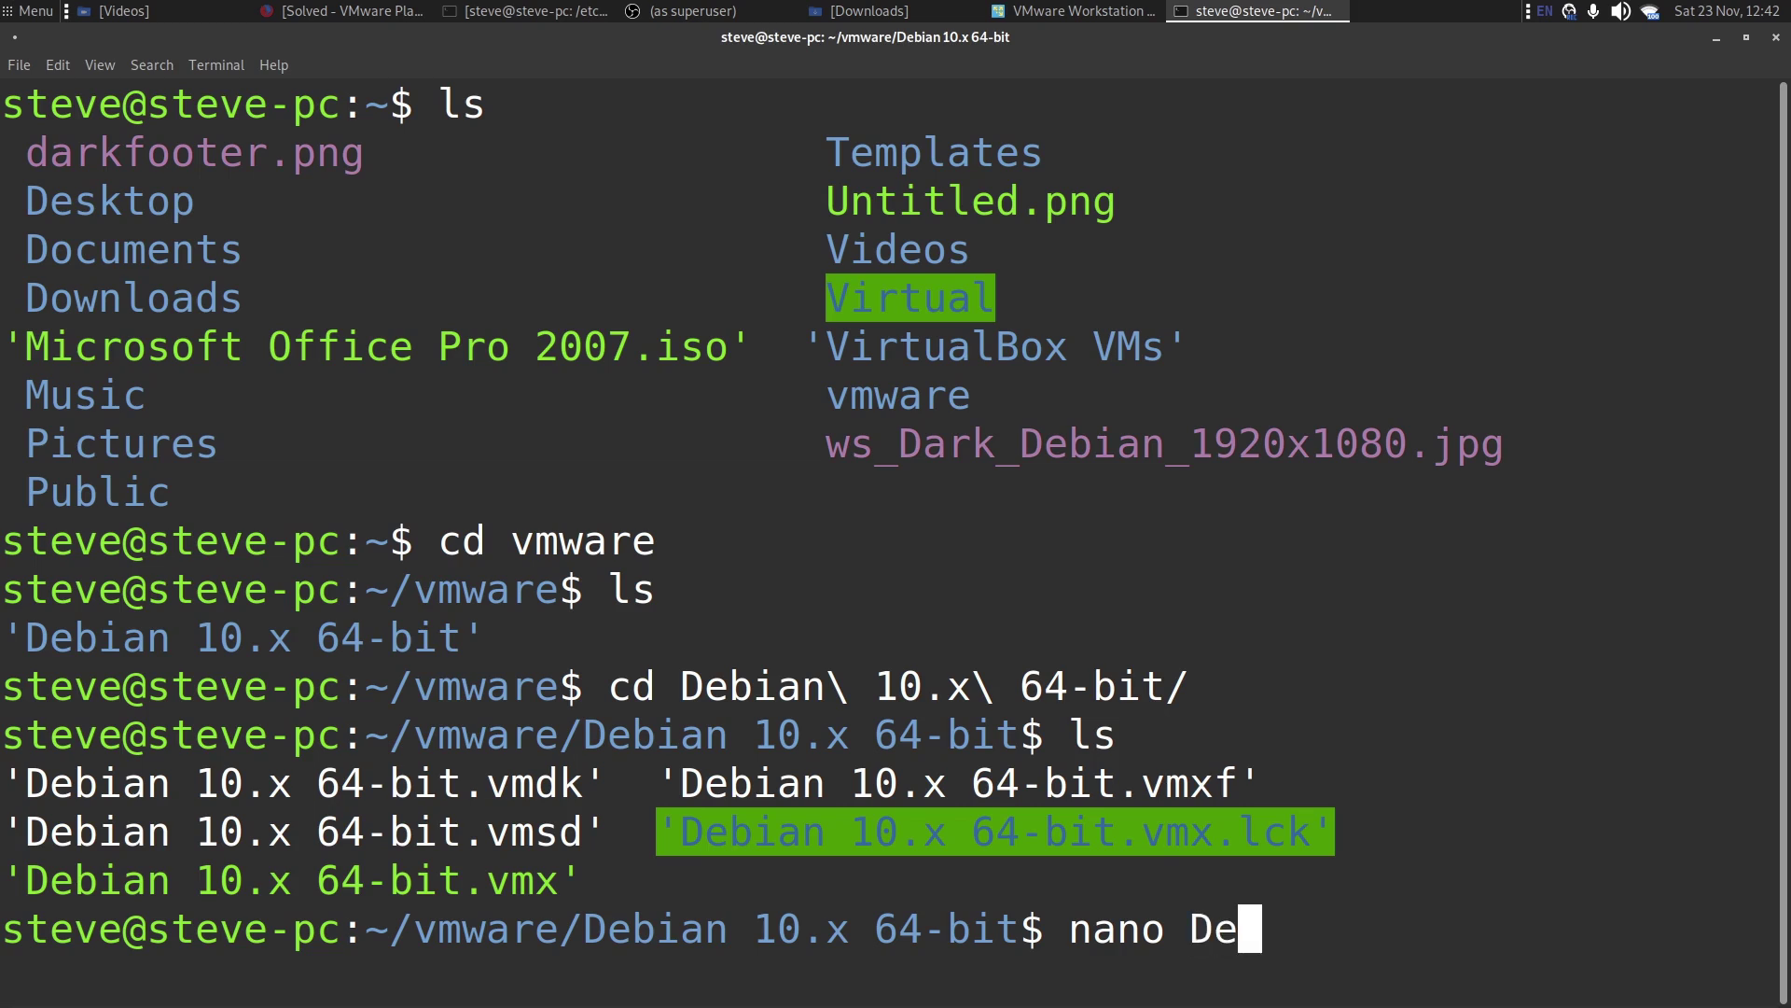
{"action": "key", "text": "Tab"}
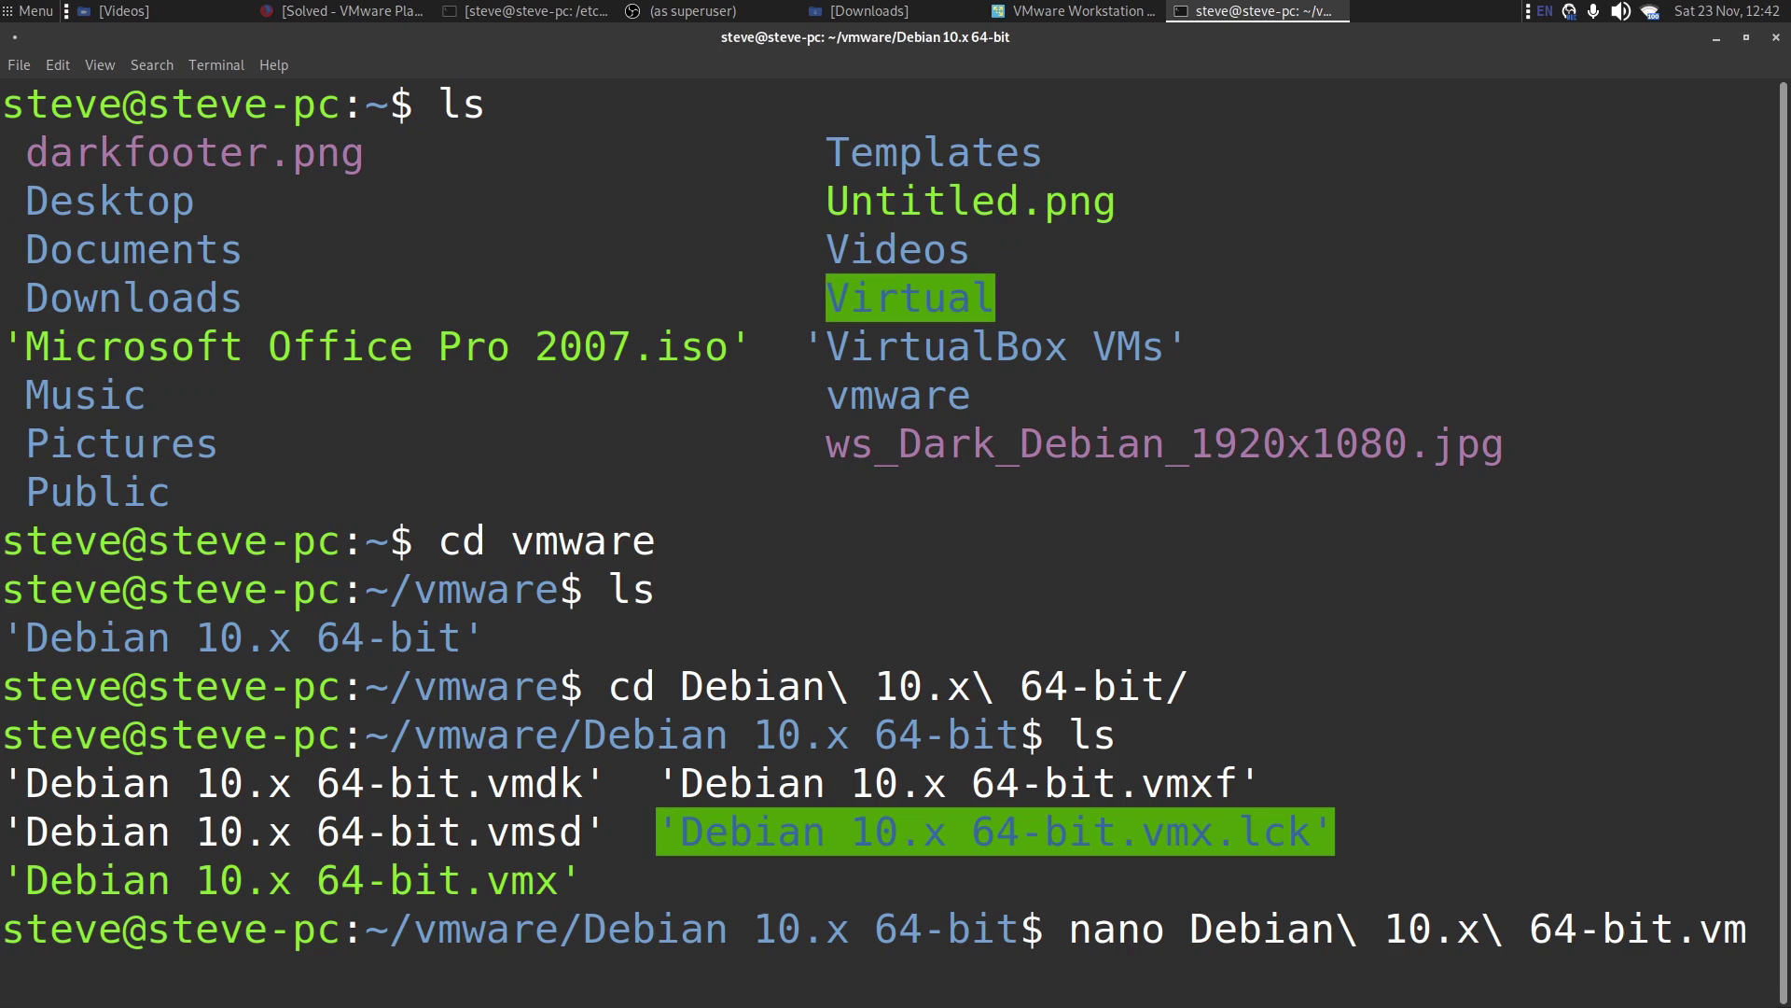
{"action": "type", "text": "x"}
{"action": "key", "text": "Return"}
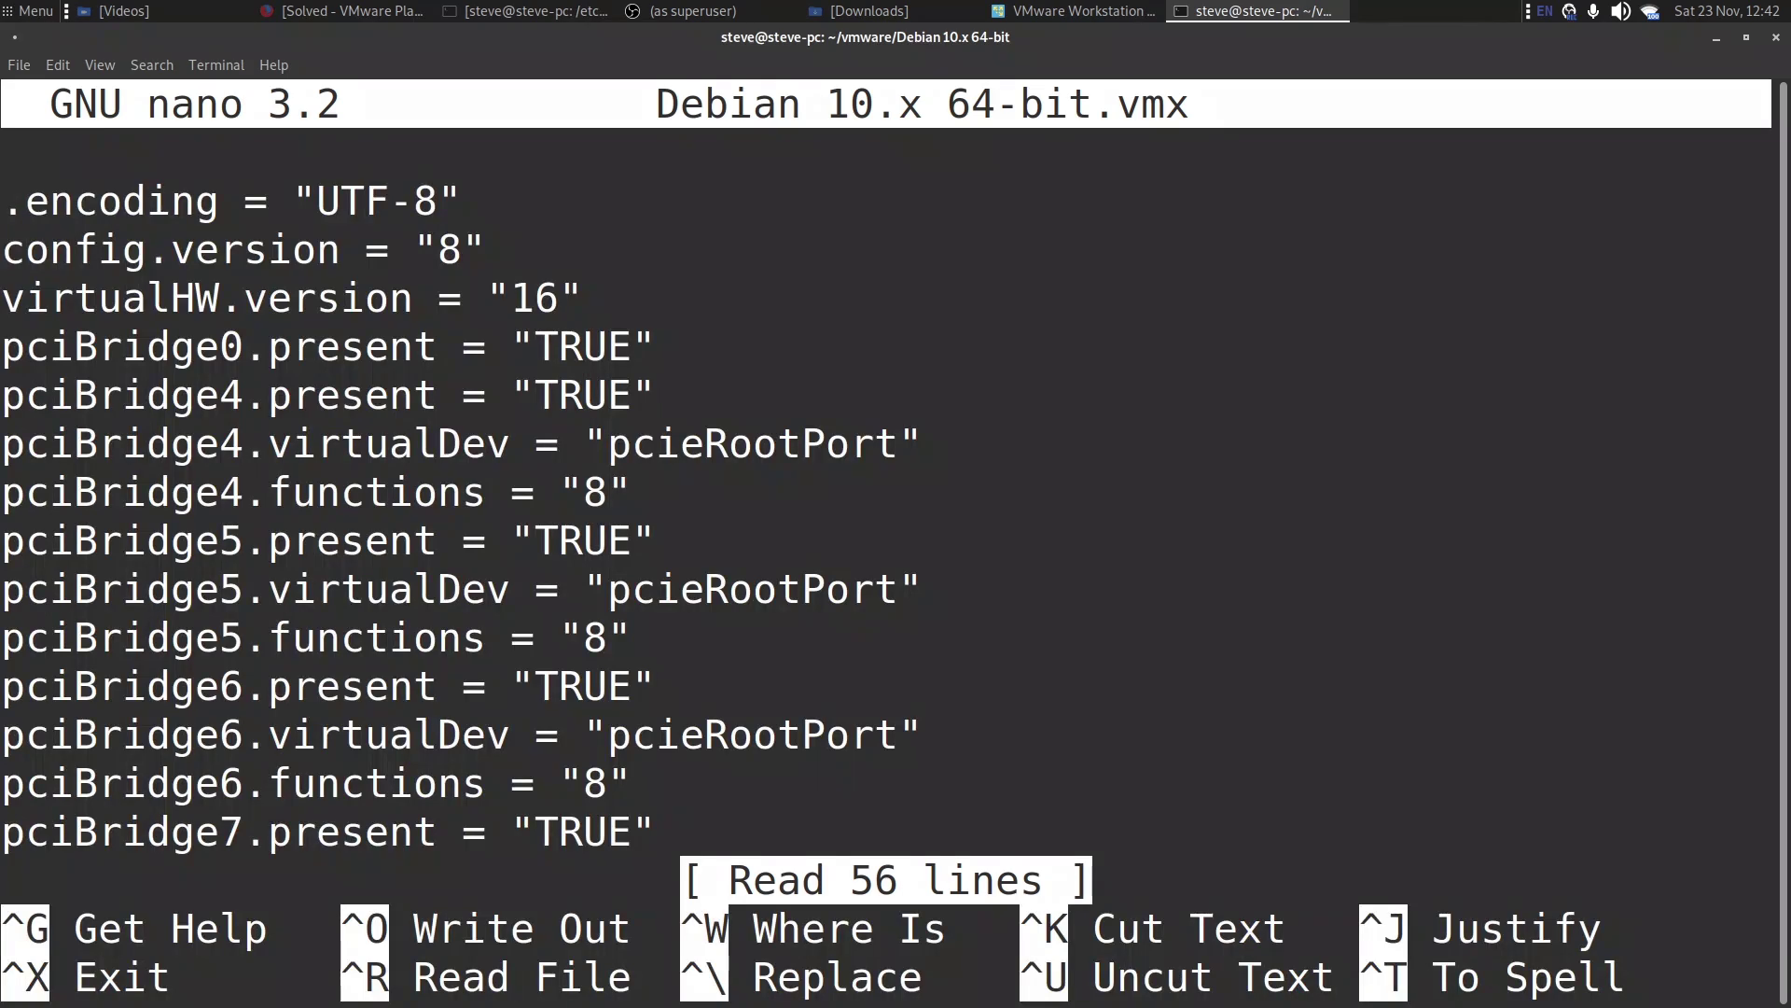
Paste the copied line firmware = "efi" at the end of the .vmx configuration file, below numvcpus
{"action": "key", "text": "Down"}
{"action": "key", "text": "Down"}
{"action": "key", "text": "Down"}
{"action": "key", "text": "Down"}
{"action": "key", "text": "Down"}
{"action": "key", "text": "Down"}
{"action": "key", "text": "Down"}
{"action": "key", "text": "Down"}
{"action": "key", "text": "Down"}
{"action": "key", "text": "Down"}
{"action": "key", "text": "Down"}
{"action": "key", "text": "Down"}
{"action": "key", "text": "Down"}
{"action": "key", "text": "Down"}
{"action": "key", "text": "Down"}
{"action": "key", "text": "Down"}
{"action": "key", "text": "Down"}
{"action": "key", "text": "Down"}
{"action": "key", "text": "Down"}
{"action": "key", "text": "Down"}
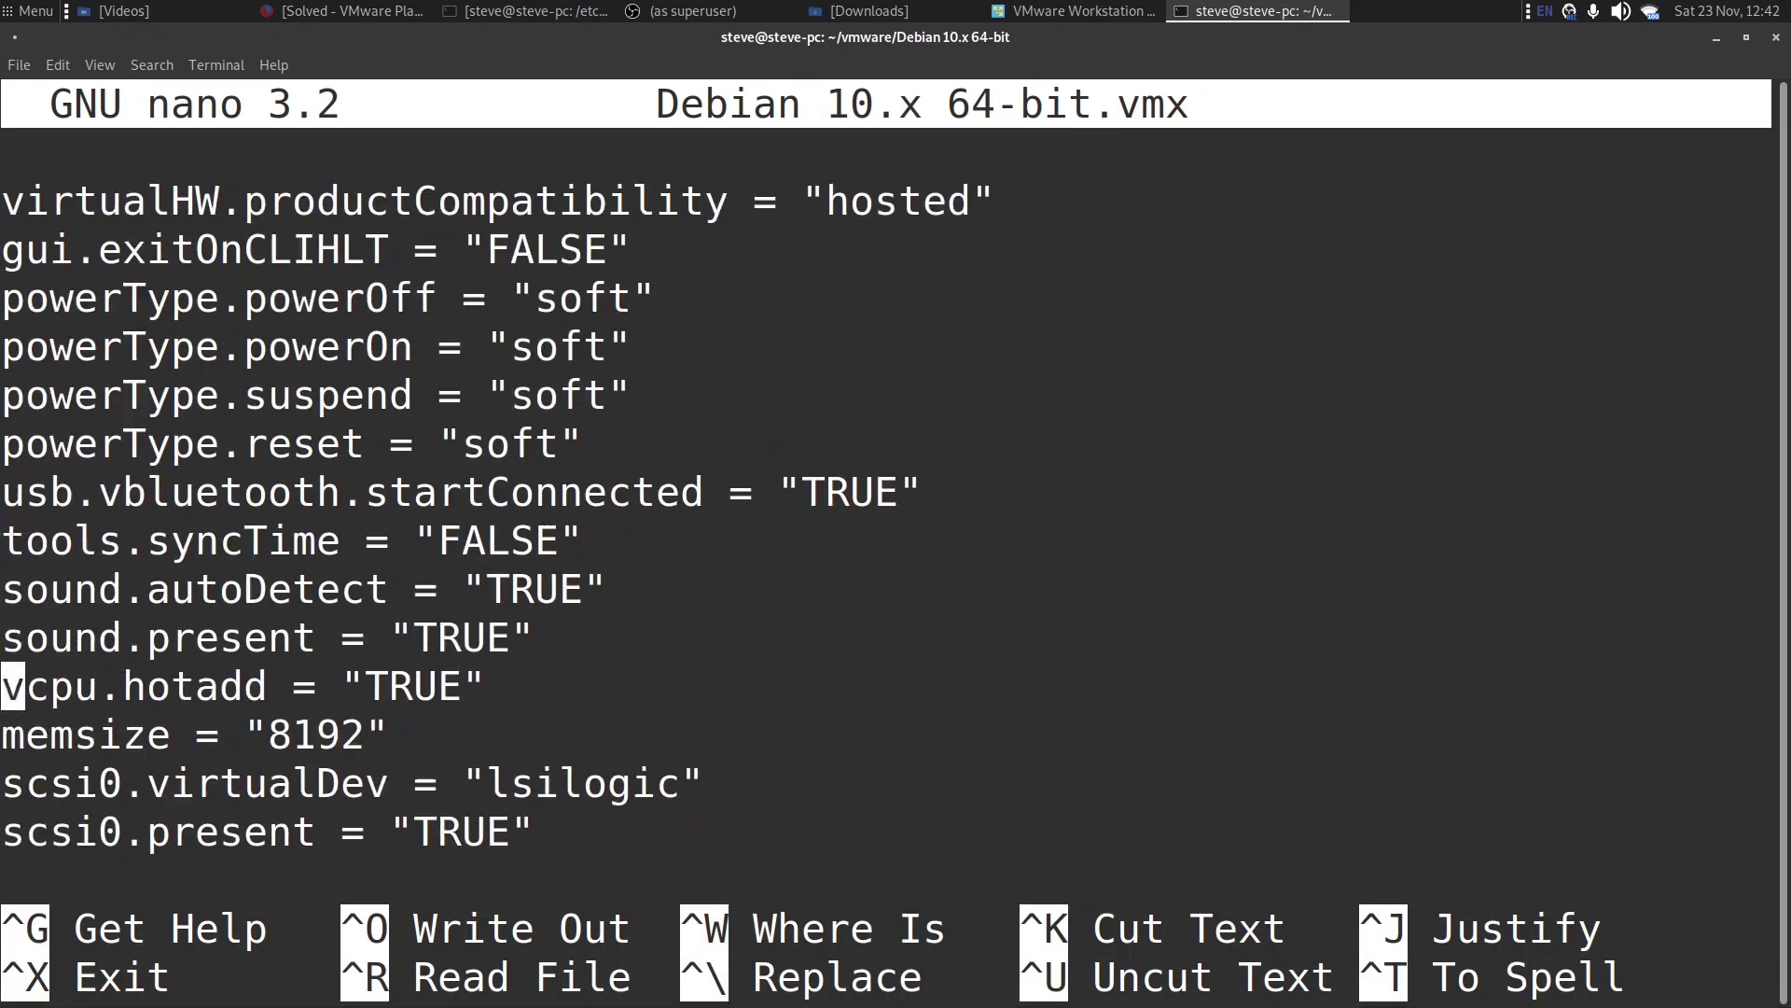
{"action": "key", "text": "Down"}
{"action": "key", "text": "Down"}
{"action": "key", "text": "Down"}
{"action": "key", "text": "Down"}
{"action": "key", "text": "Down"}
{"action": "key", "text": "Down"}
{"action": "key", "text": "Down"}
{"action": "key", "text": "Down"}
{"action": "key", "text": "Down"}
{"action": "key", "text": "Down"}
{"action": "key", "text": "Down"}
{"action": "key", "text": "Down"}
{"action": "key", "text": "Down"}
{"action": "key", "text": "Down"}
{"action": "key", "text": "Down"}
{"action": "key", "text": "Down"}
{"action": "key", "text": "Down"}
{"action": "key", "text": "Down"}
{"action": "key", "text": "Down"}
{"action": "key", "text": "Down"}
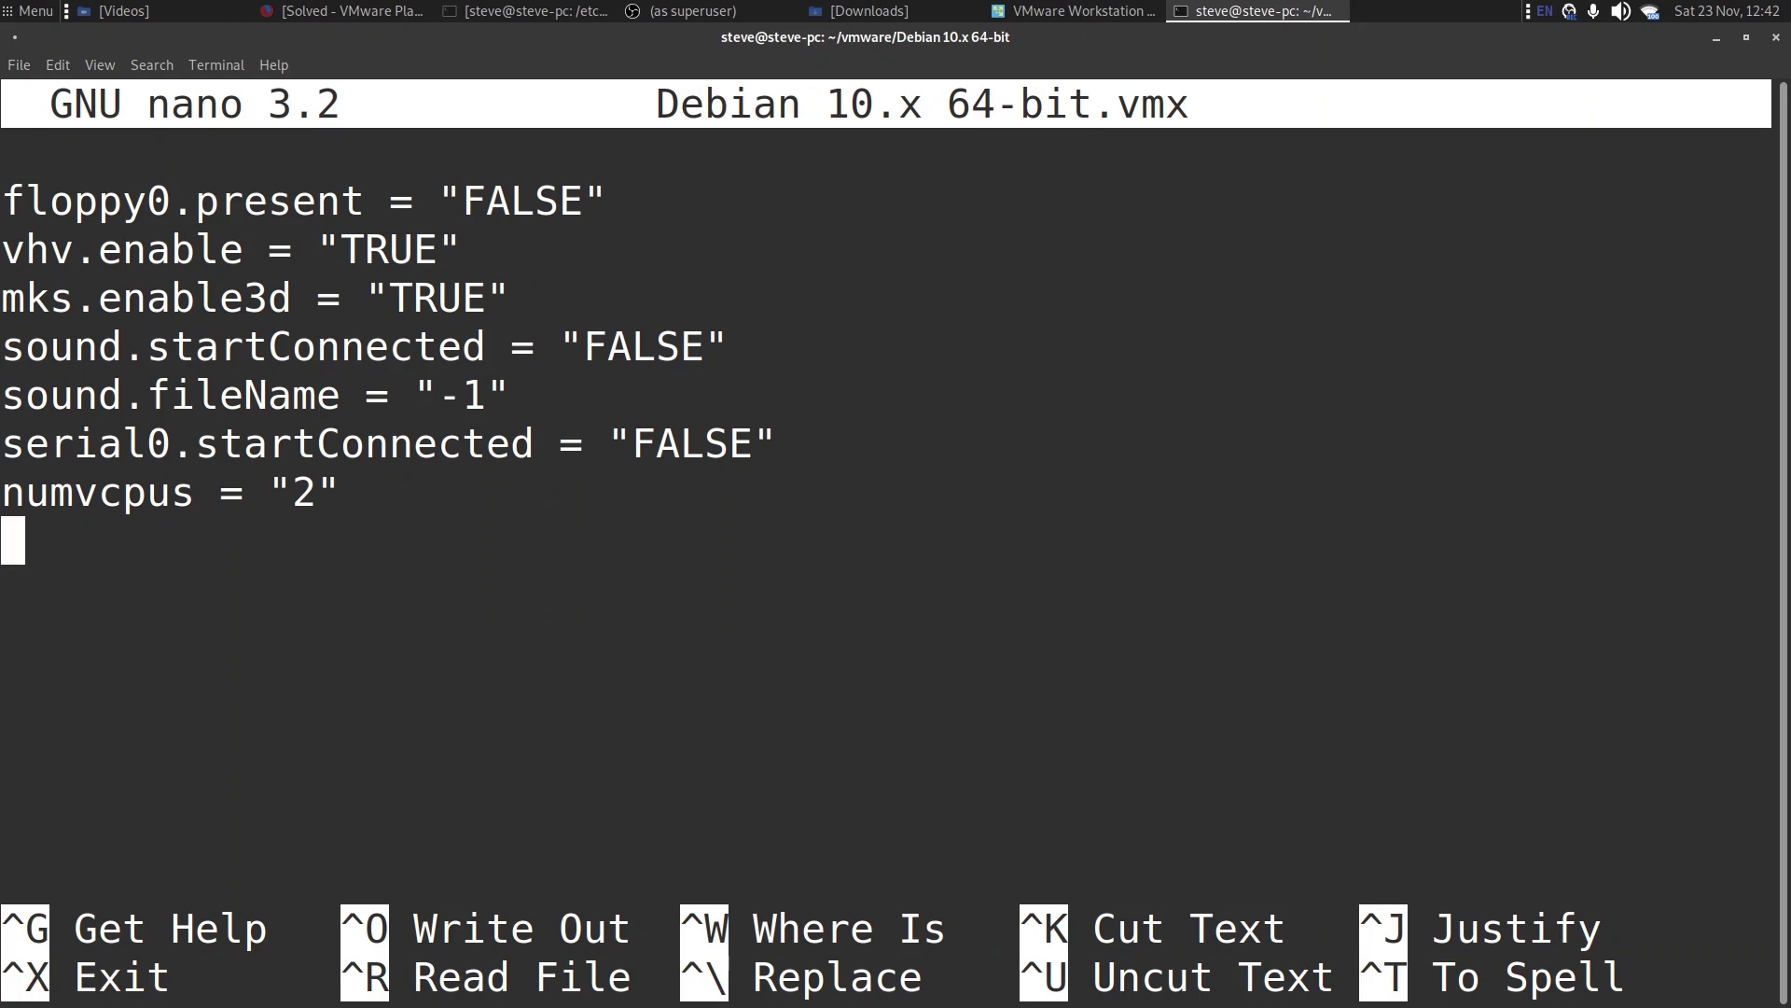
{"action": "right_click", "coordinate": [174, 538]}
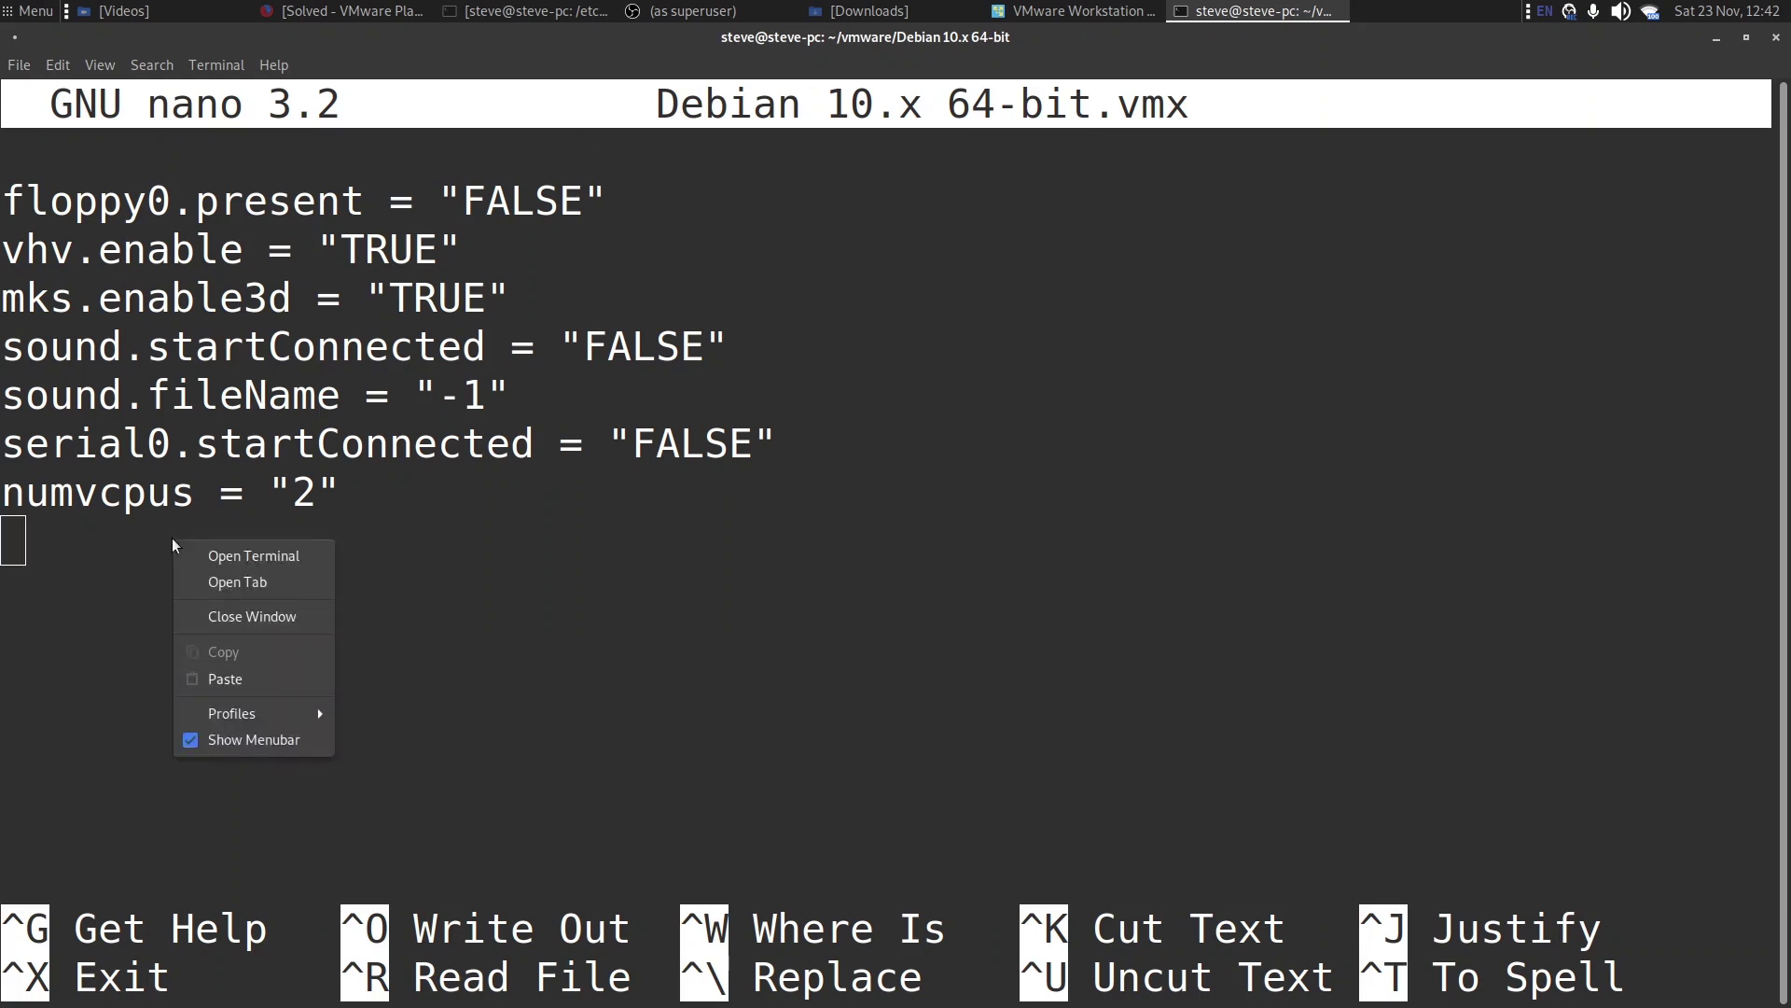
{"action": "left_click", "coordinate": [259, 678]}
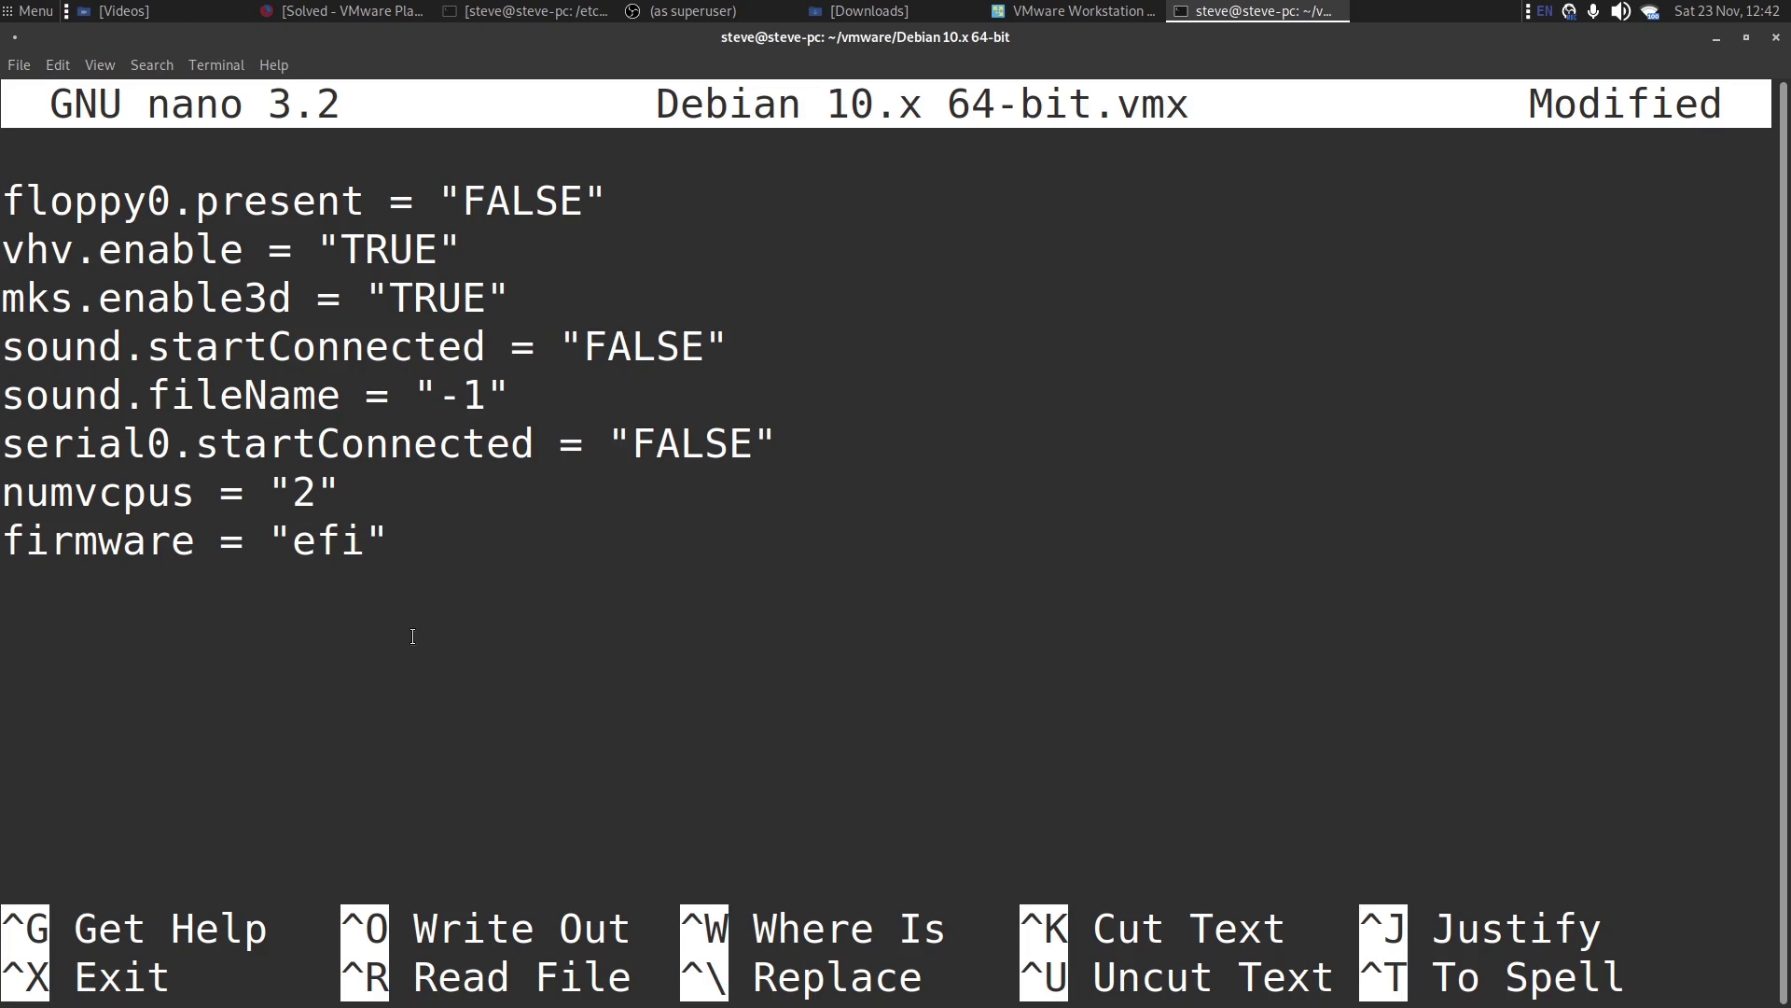
Save the configuration file under its existing name, exit nano and close the terminal
{"action": "key", "text": "ctrl+o"}
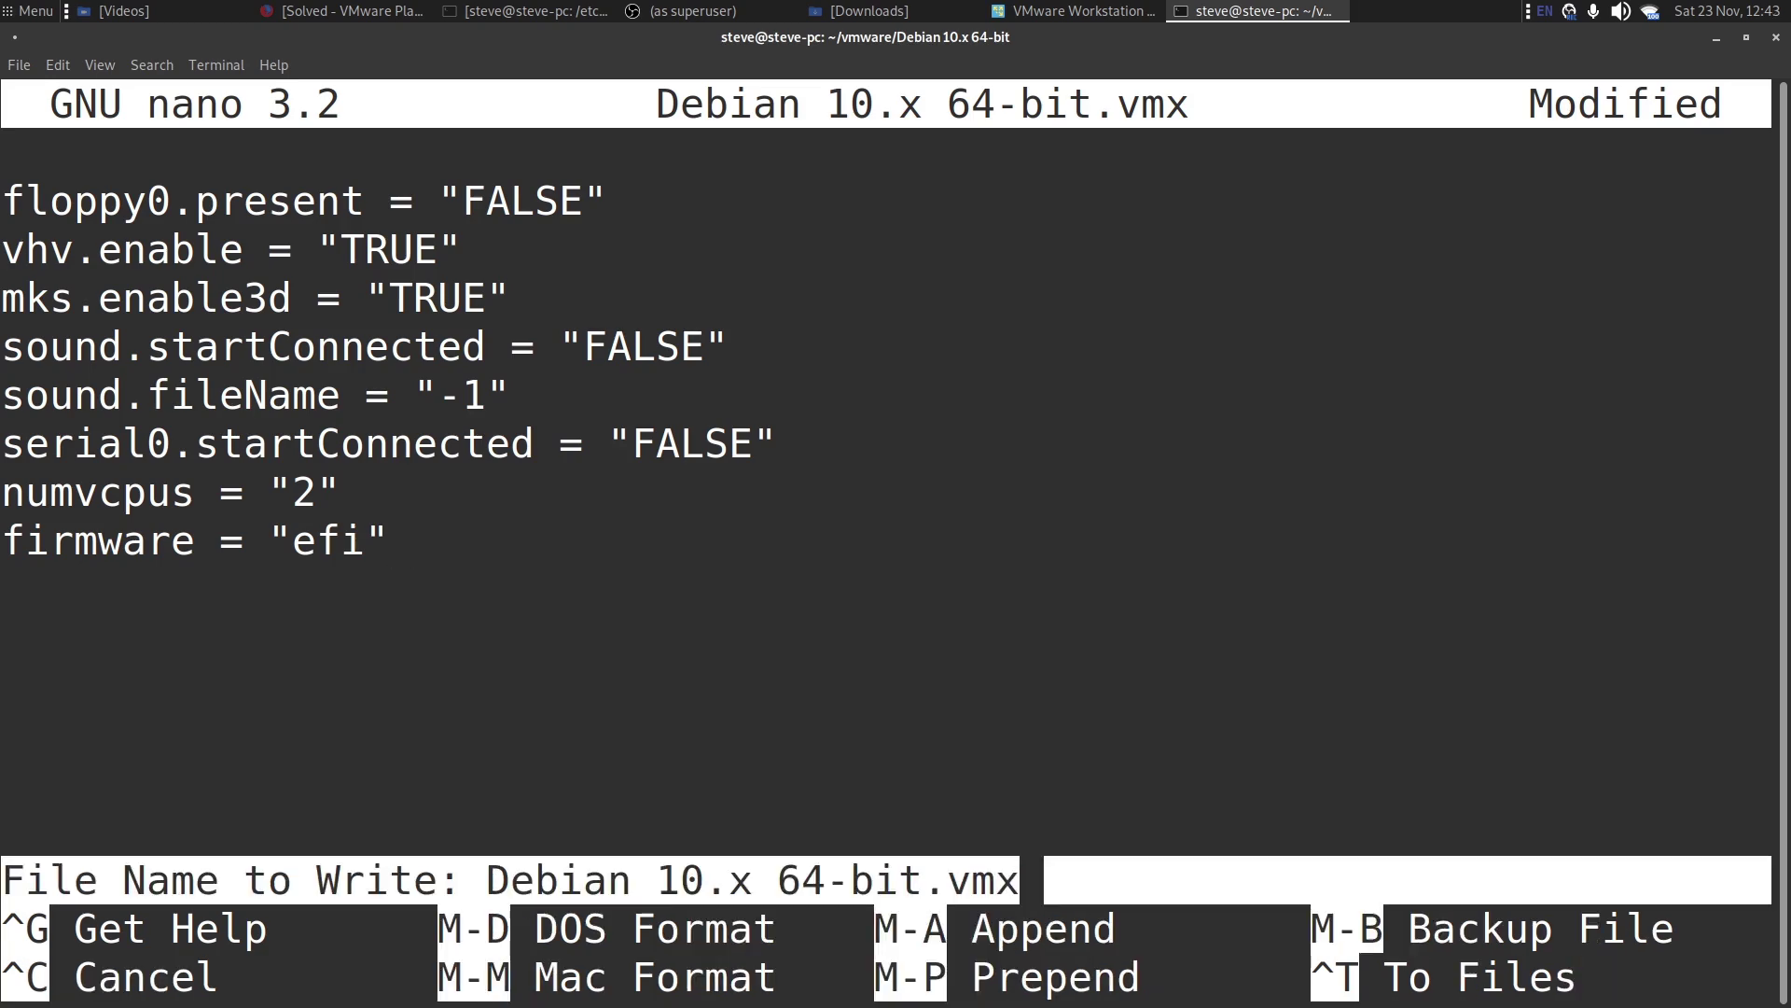
{"action": "key", "text": "Return"}
{"action": "key", "text": "ctrl+x"}
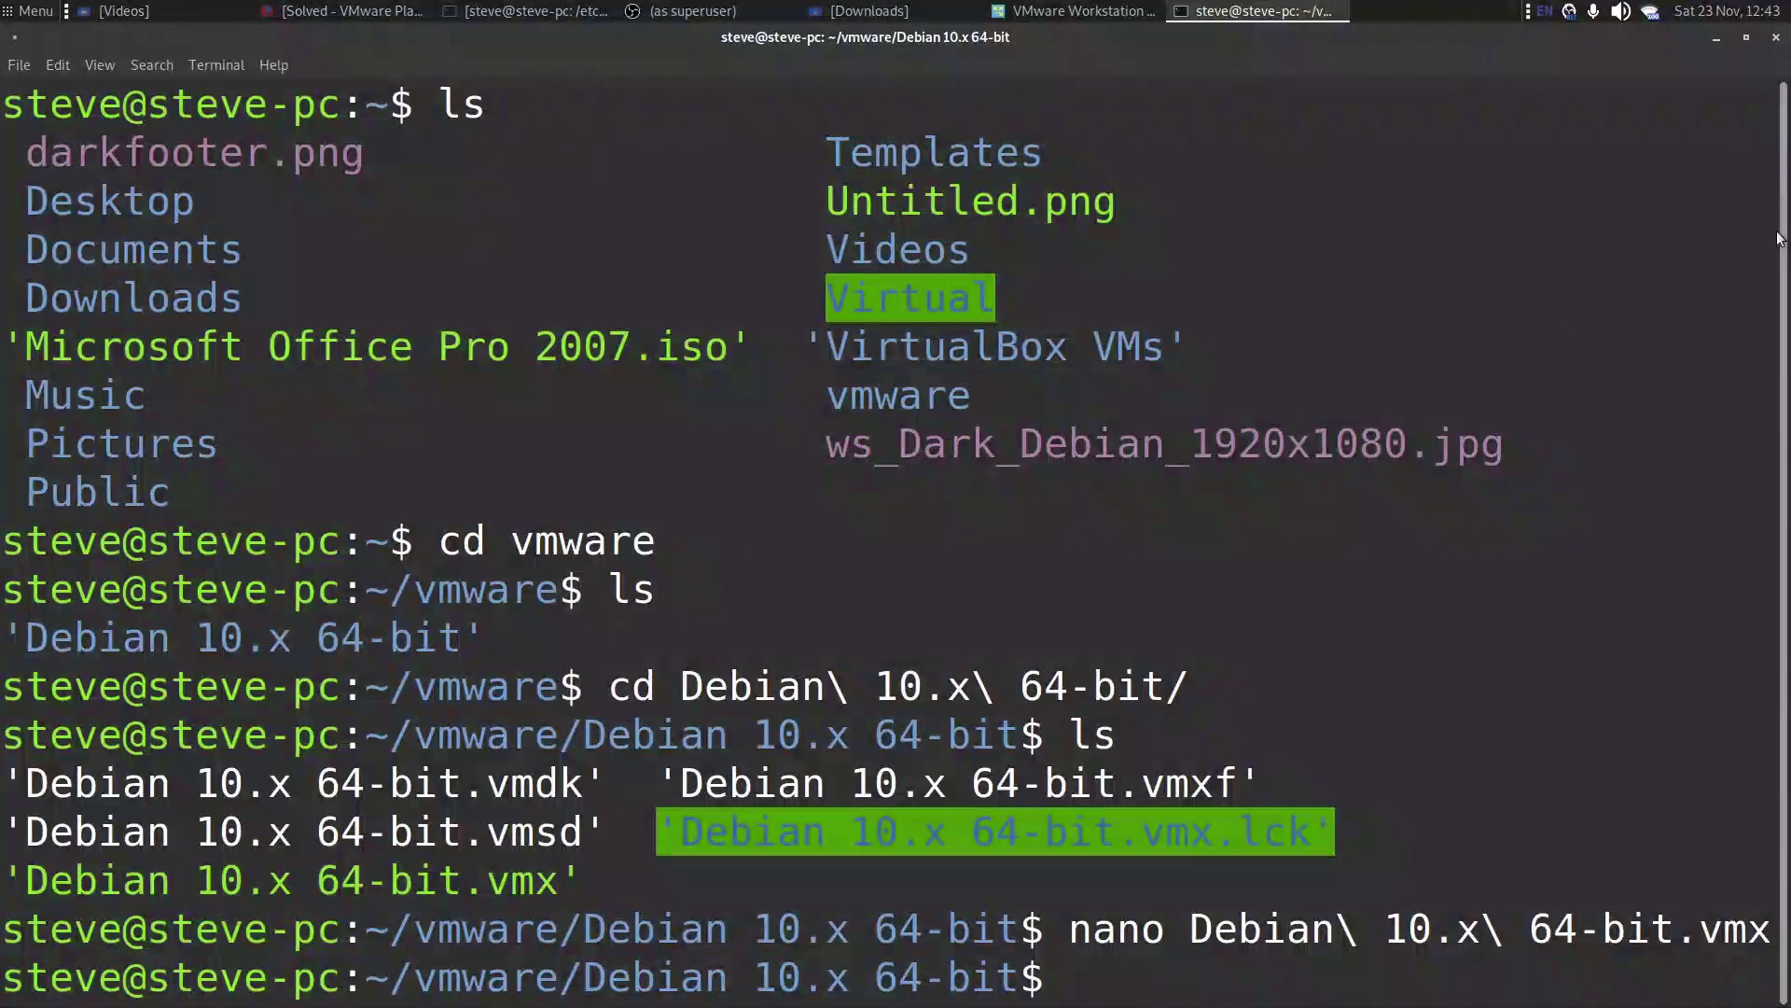
{"action": "left_click", "coordinate": [1775, 38]}
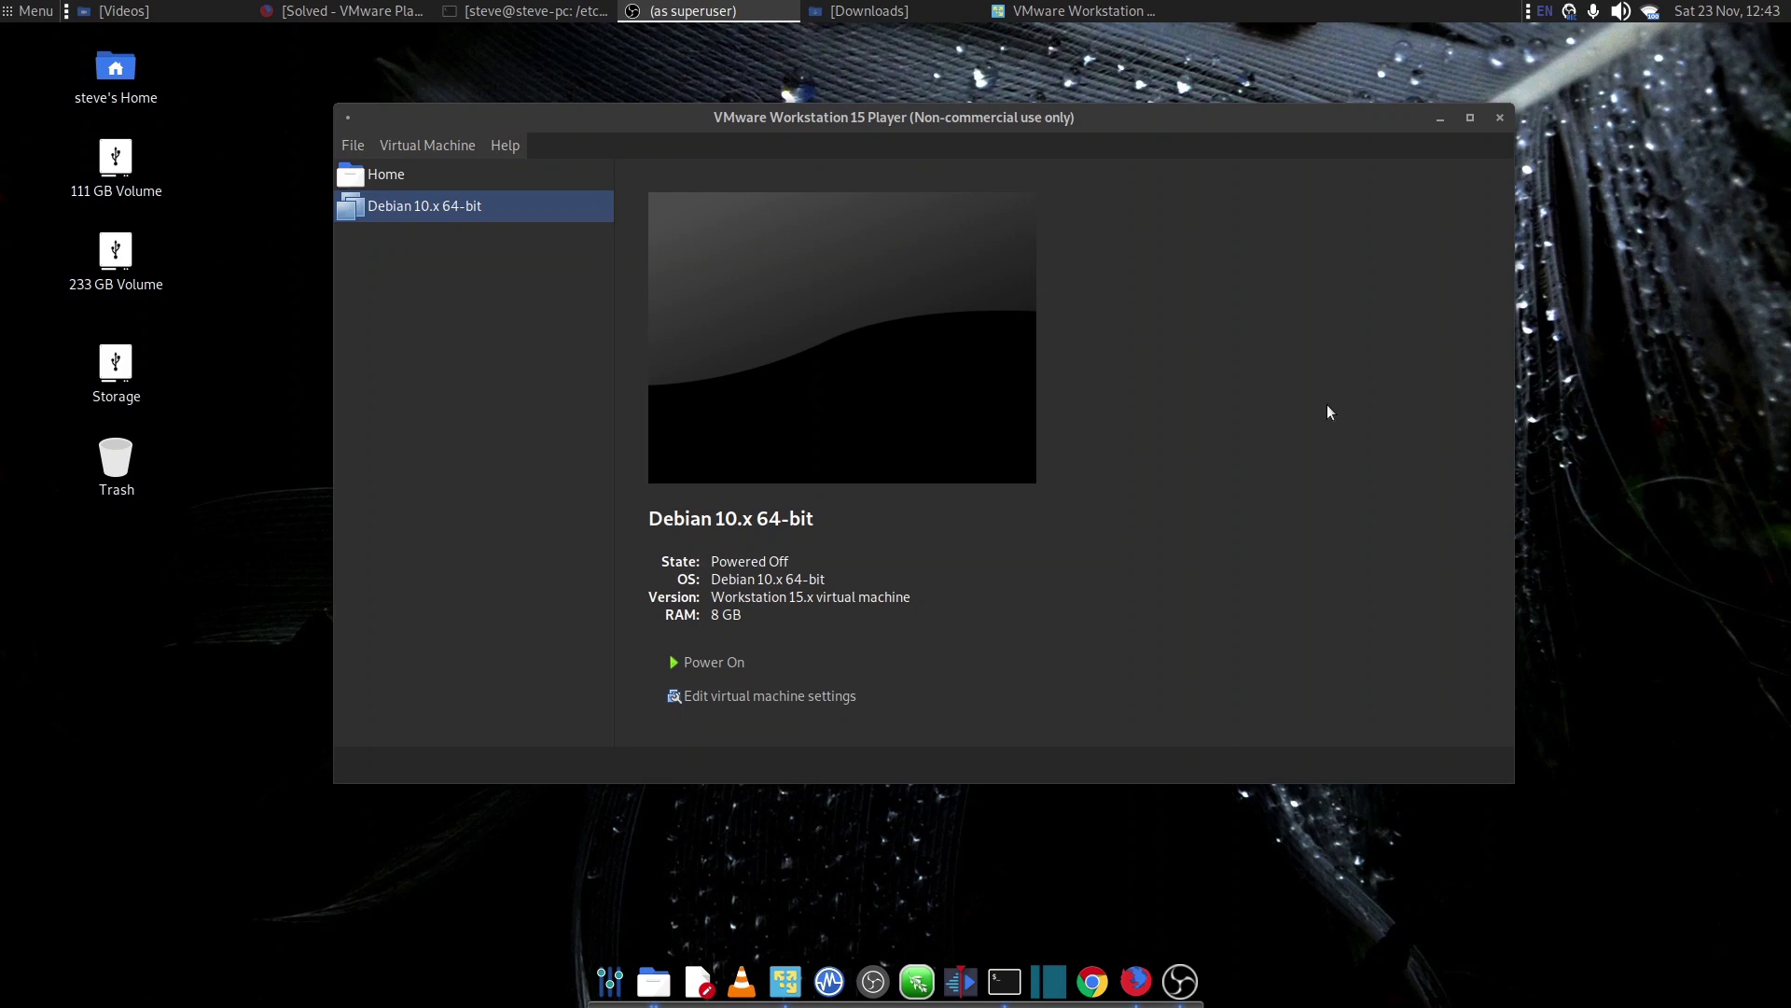
Power on the Debian 10.x virtual machine, dismiss the removable devices notice and boot Debian GNU/Linux Live
{"action": "left_click", "coordinate": [731, 661]}
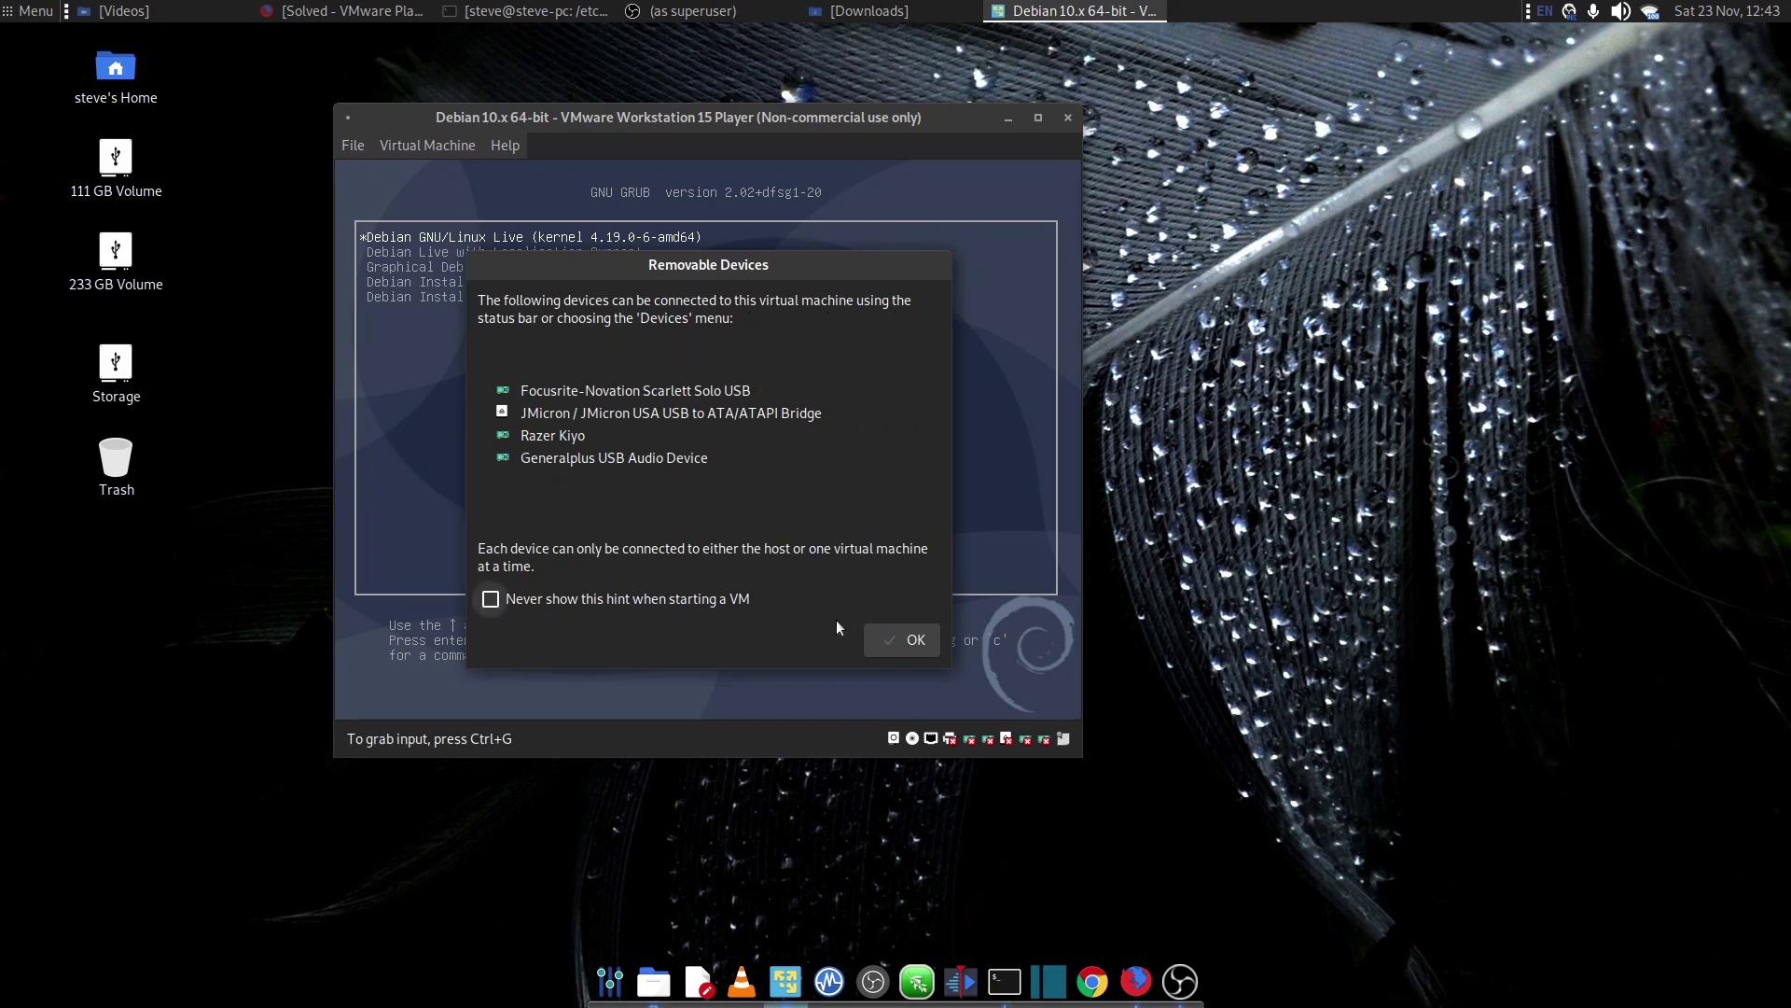
{"action": "left_click", "coordinate": [902, 642]}
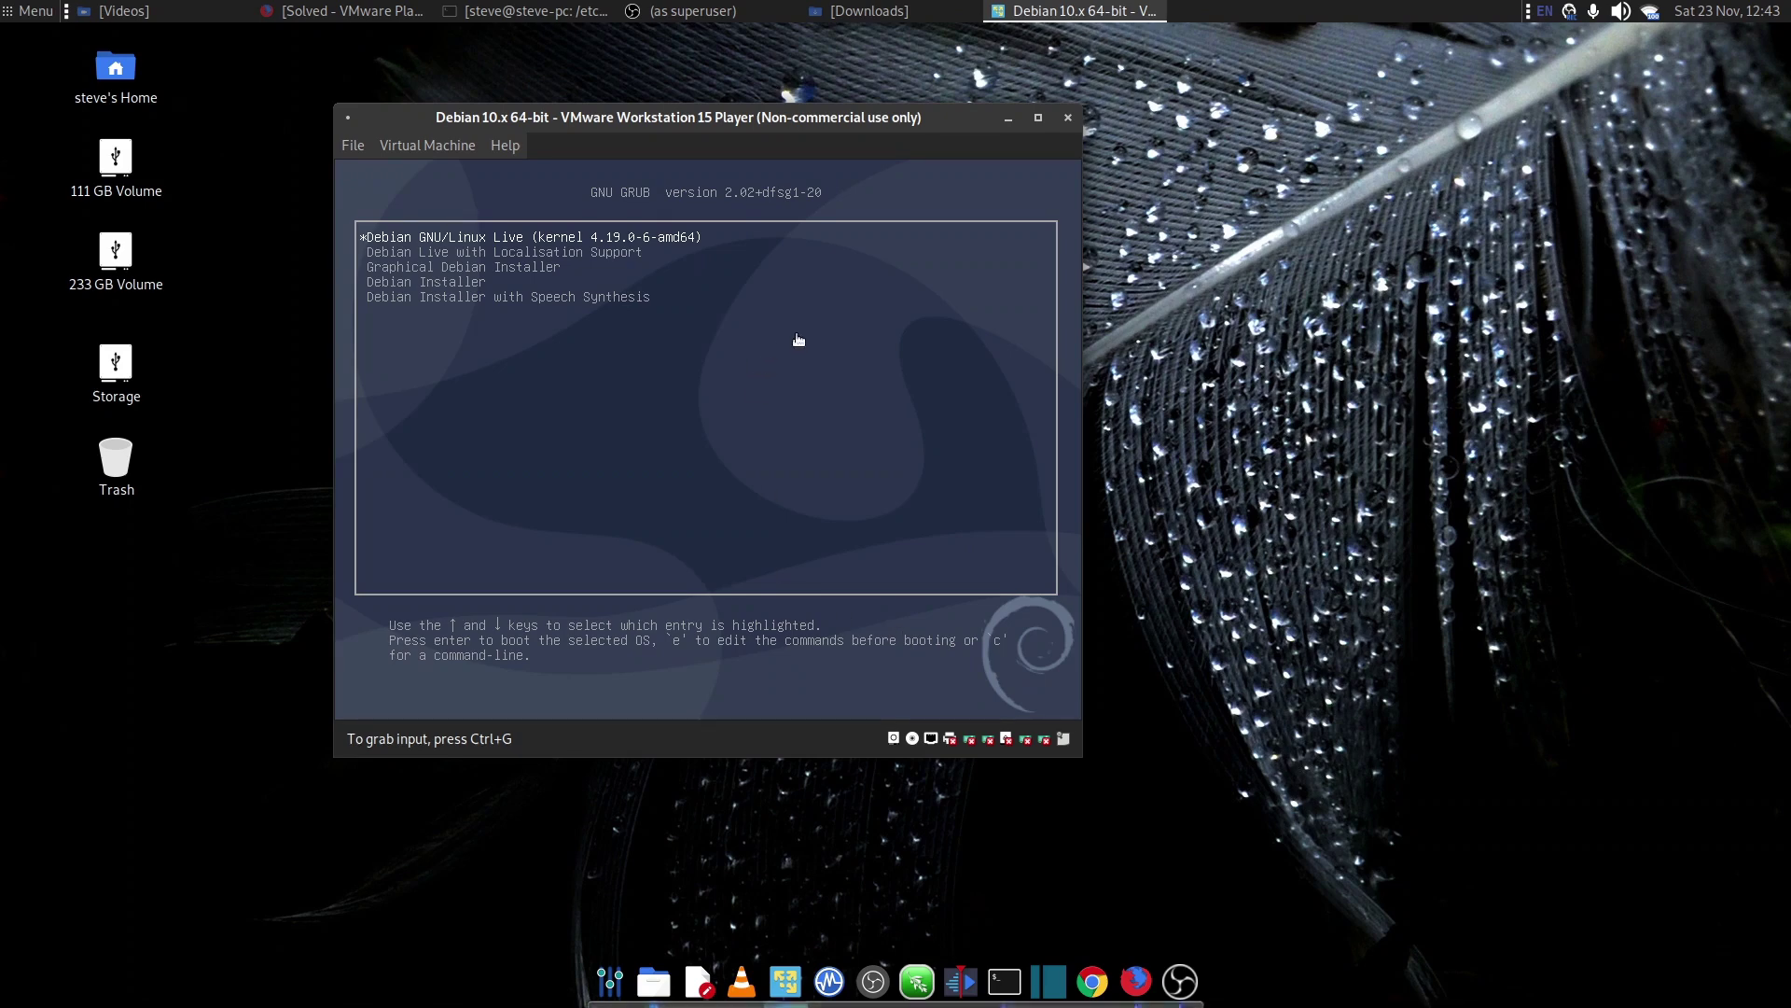
{"action": "left_click", "coordinate": [752, 263]}
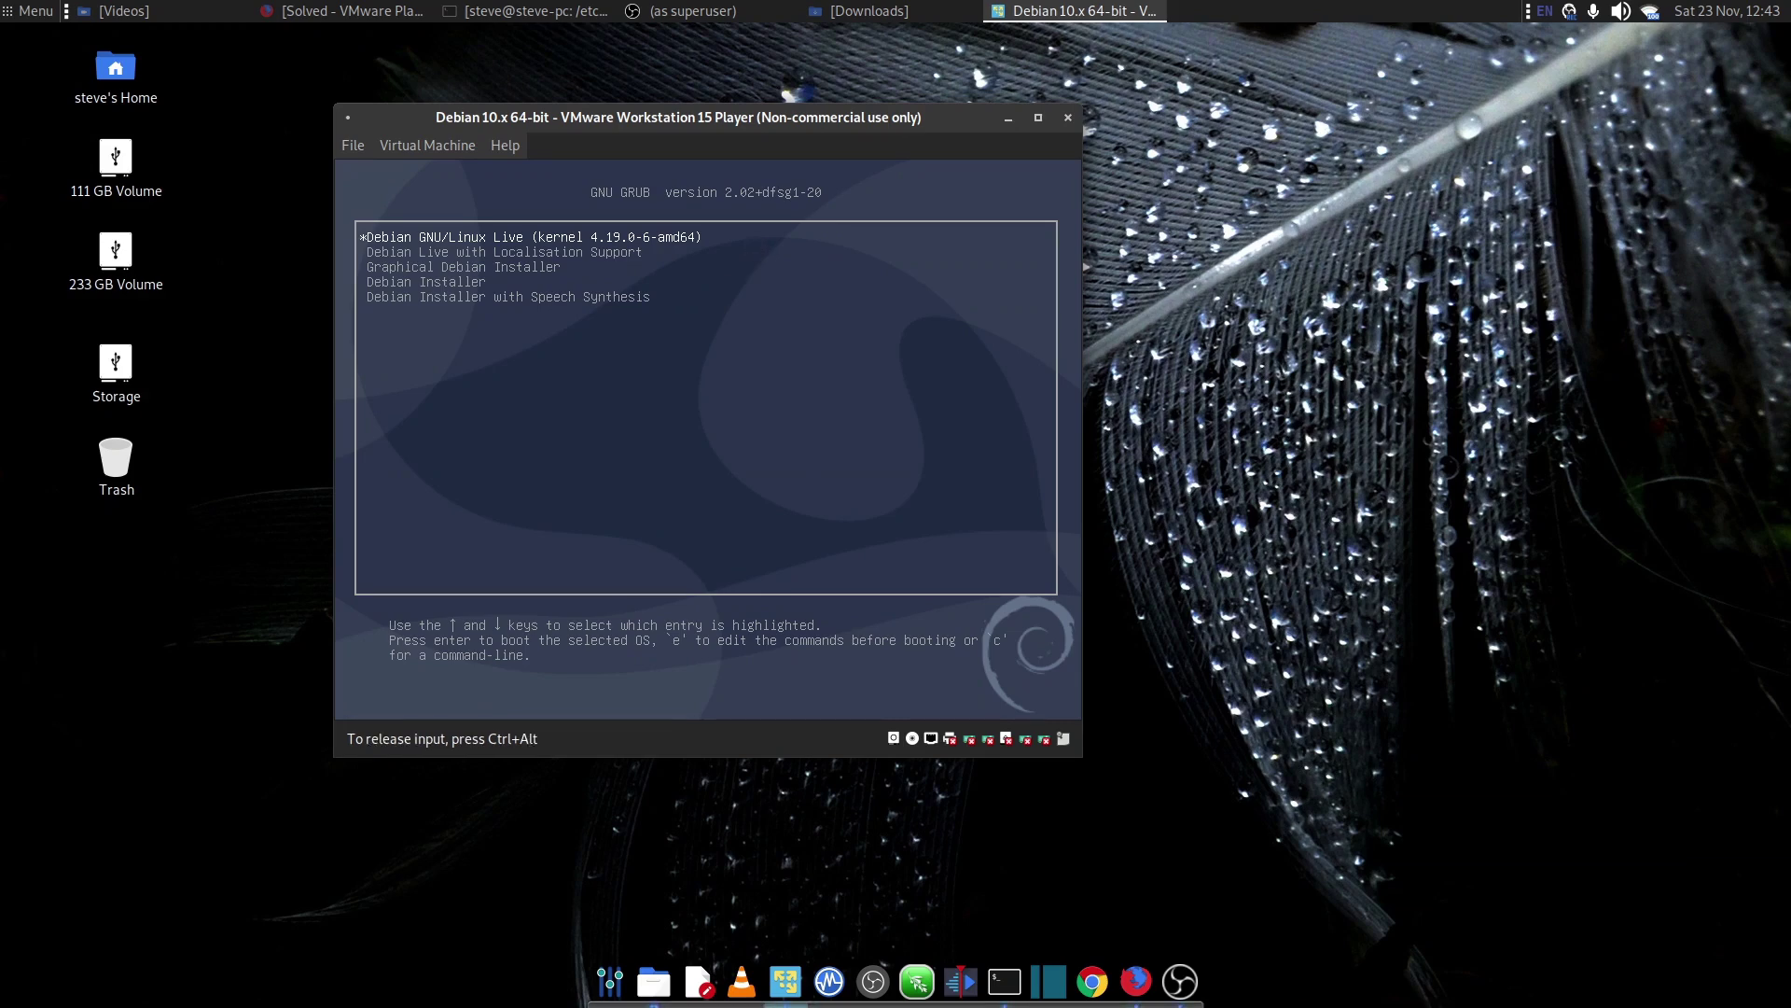
{"action": "key", "text": "Return"}
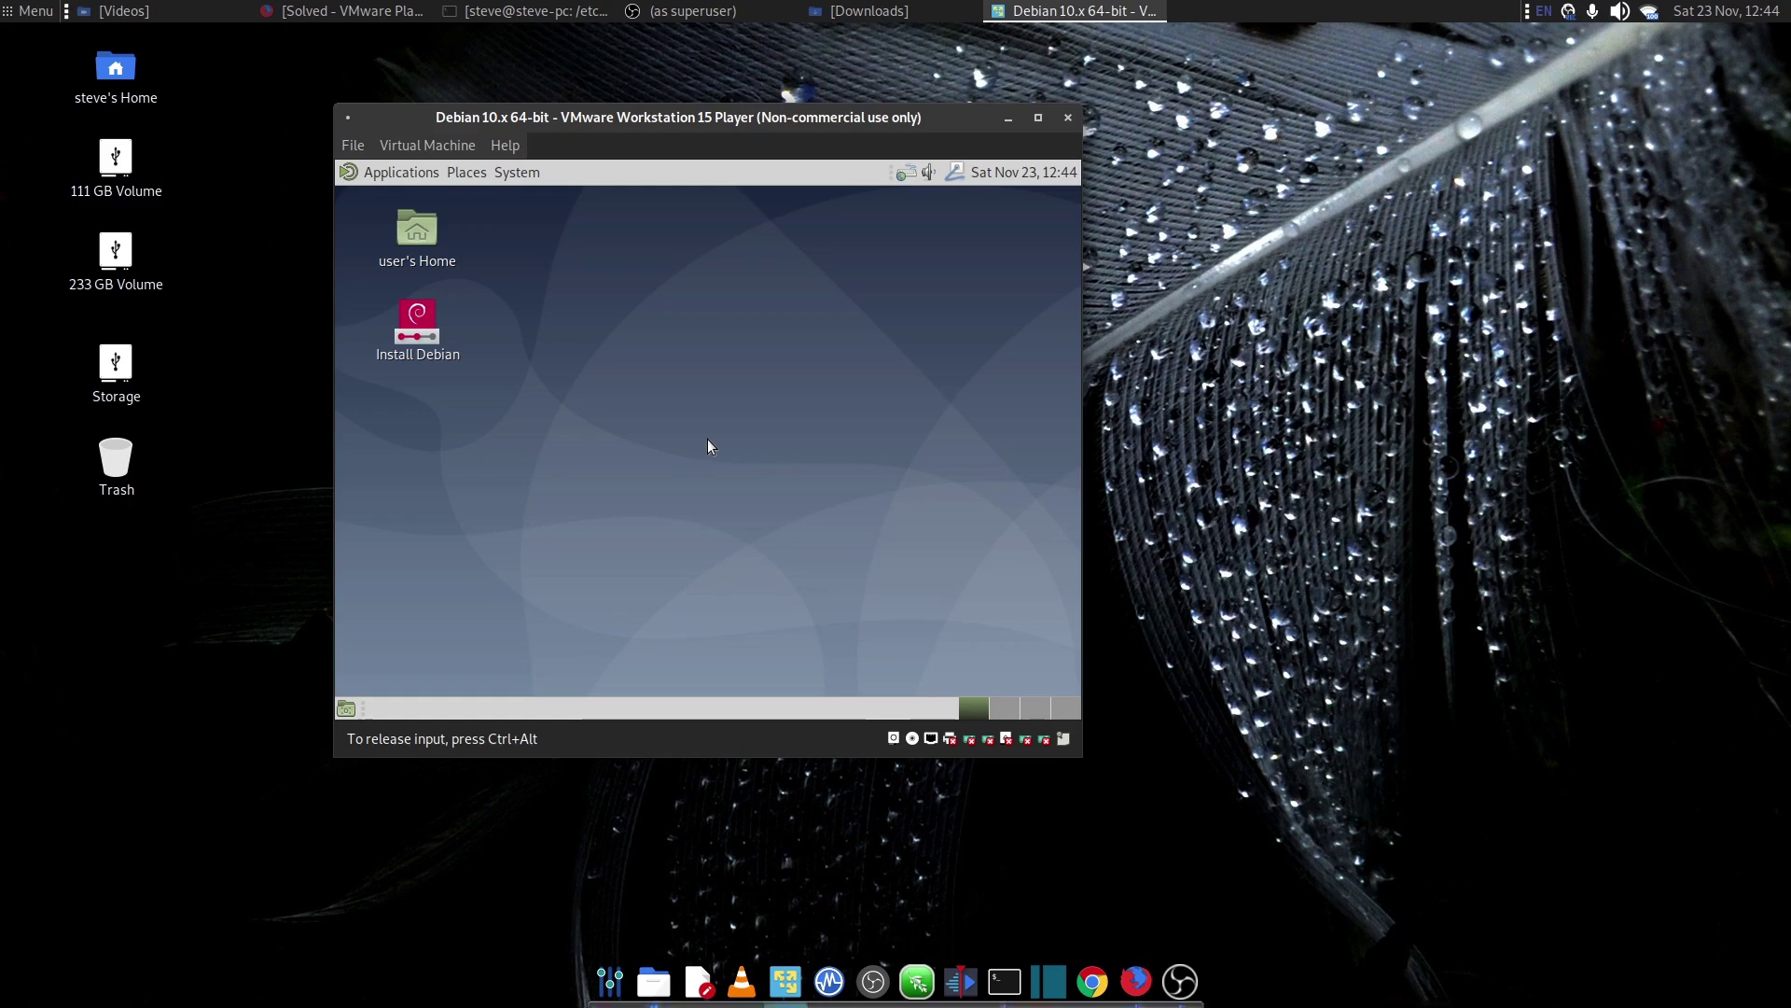
Release input from the virtual machine and switch it to full screen
{"action": "key", "text": "ctrl+alt"}
{"action": "left_click", "coordinate": [428, 145]}
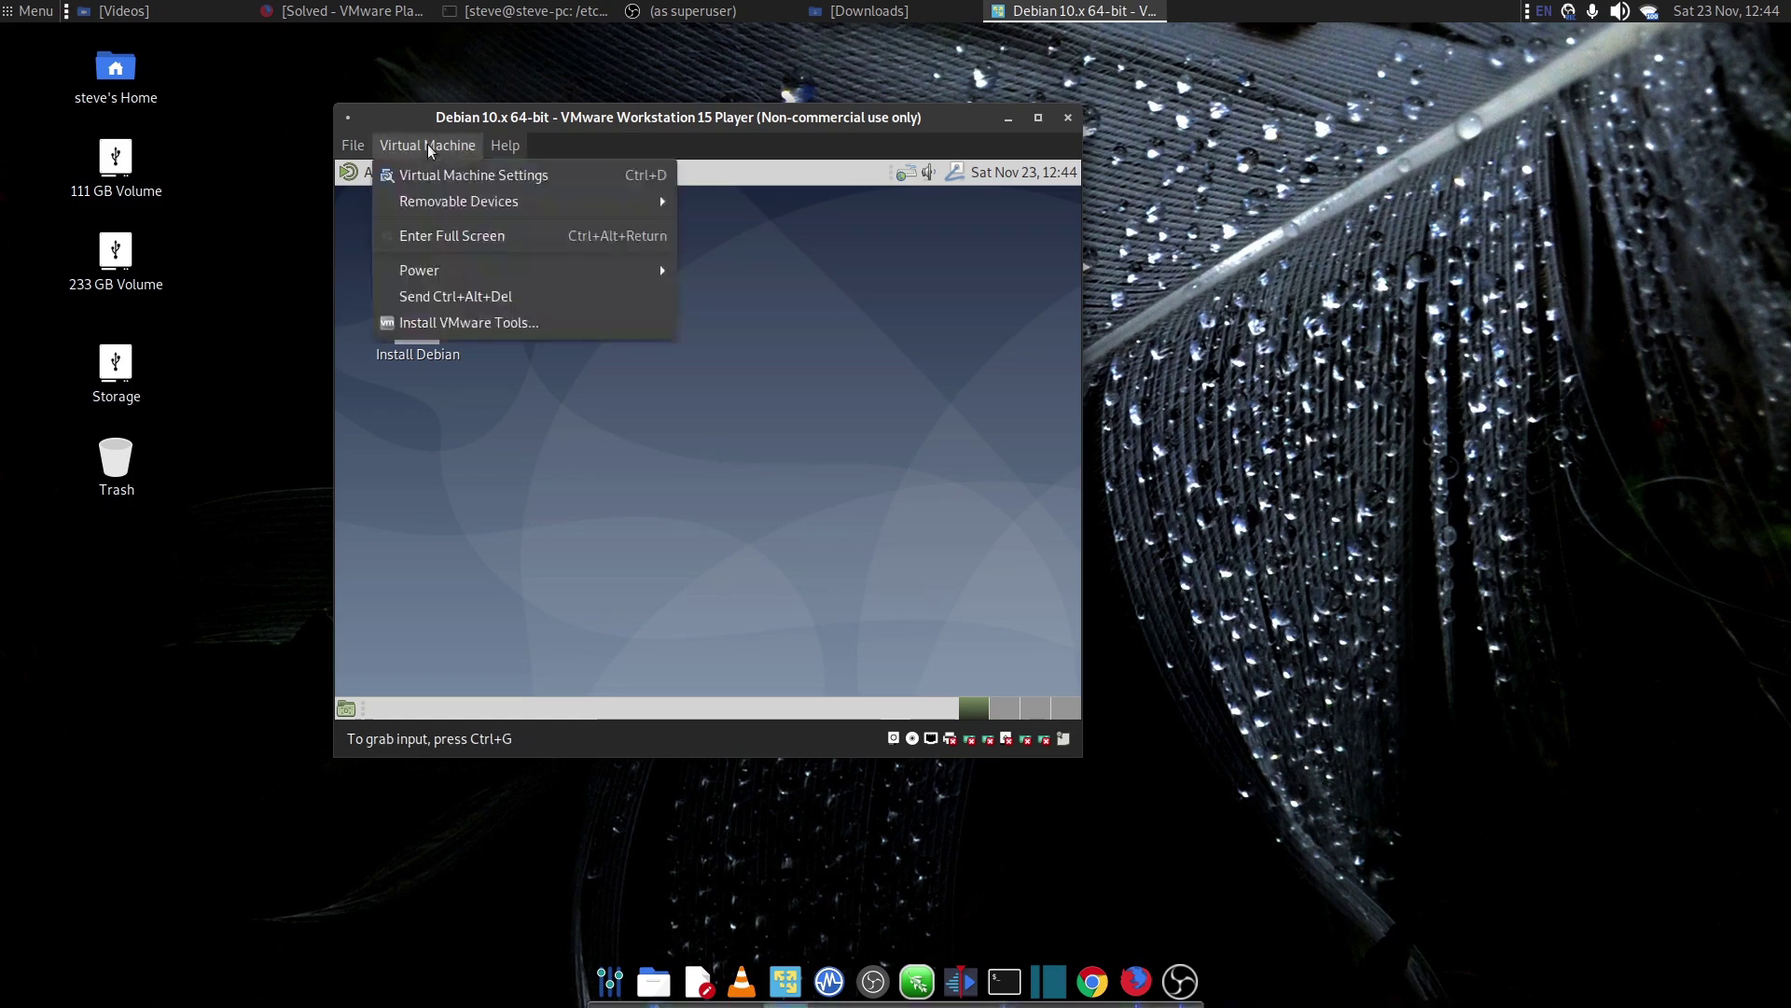
{"action": "left_click", "coordinate": [453, 244]}
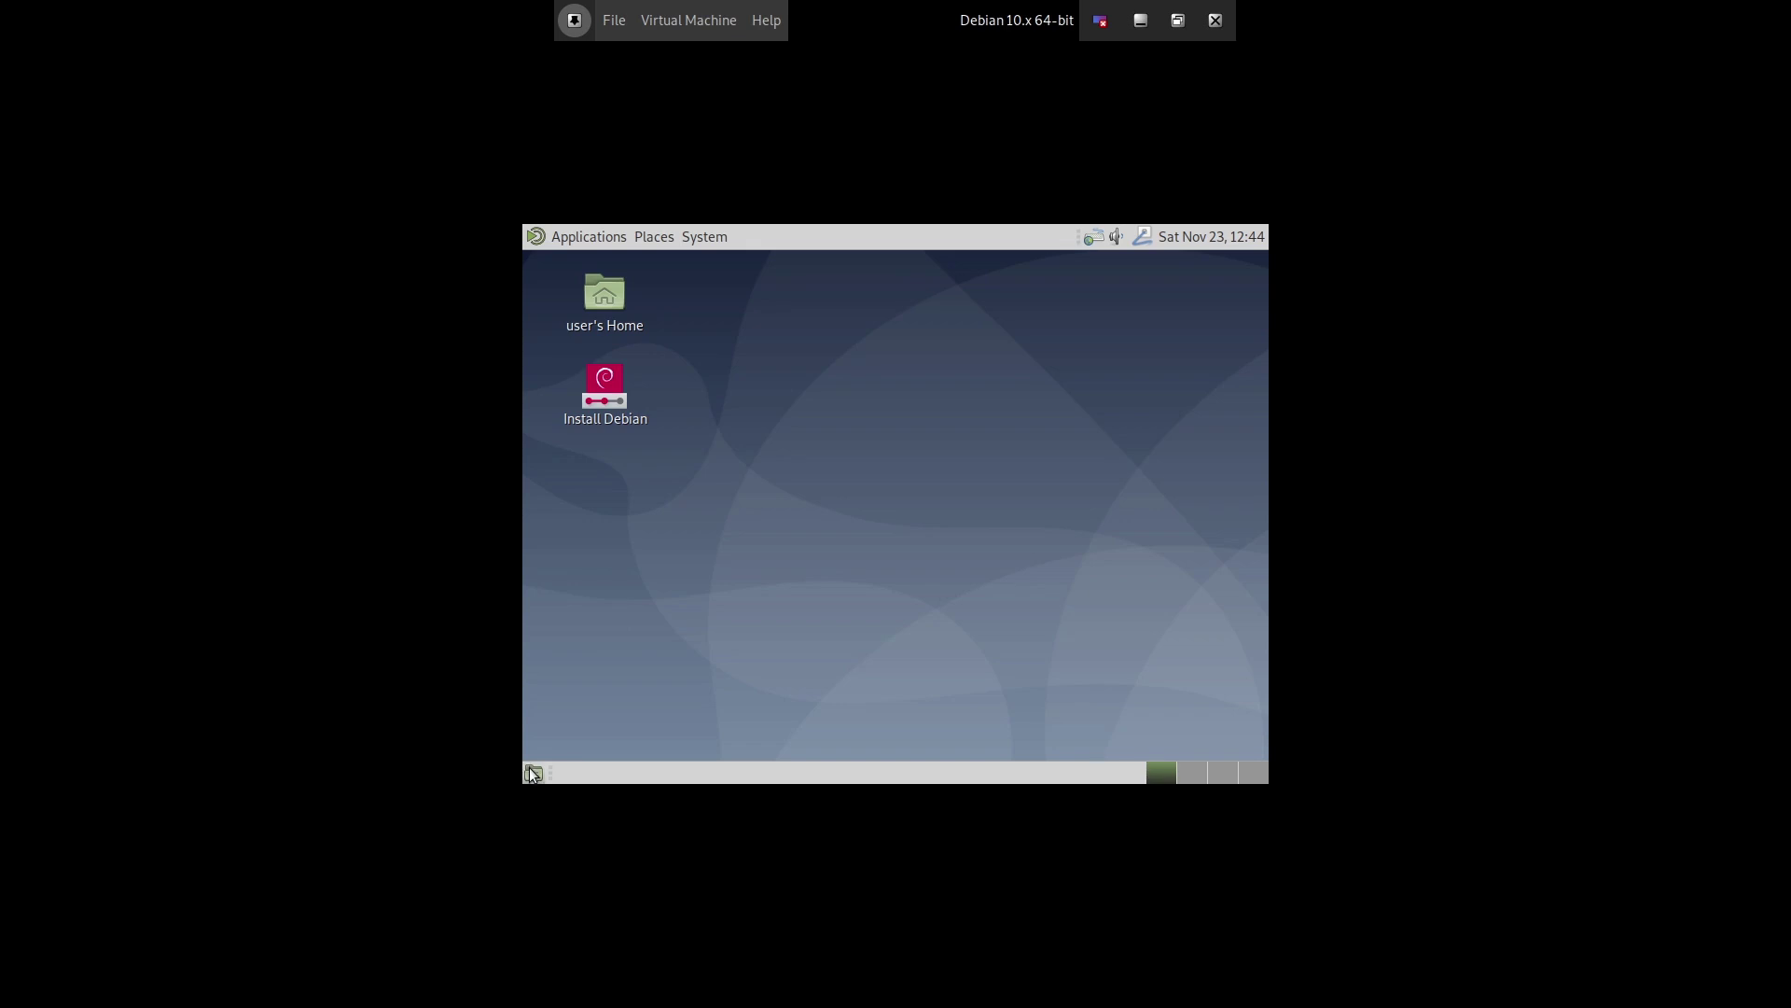
In the guest's Control Center, set the display resolution to 1680 x 1050, keep the configuration and close the settings
{"action": "left_click", "coordinate": [563, 237]}
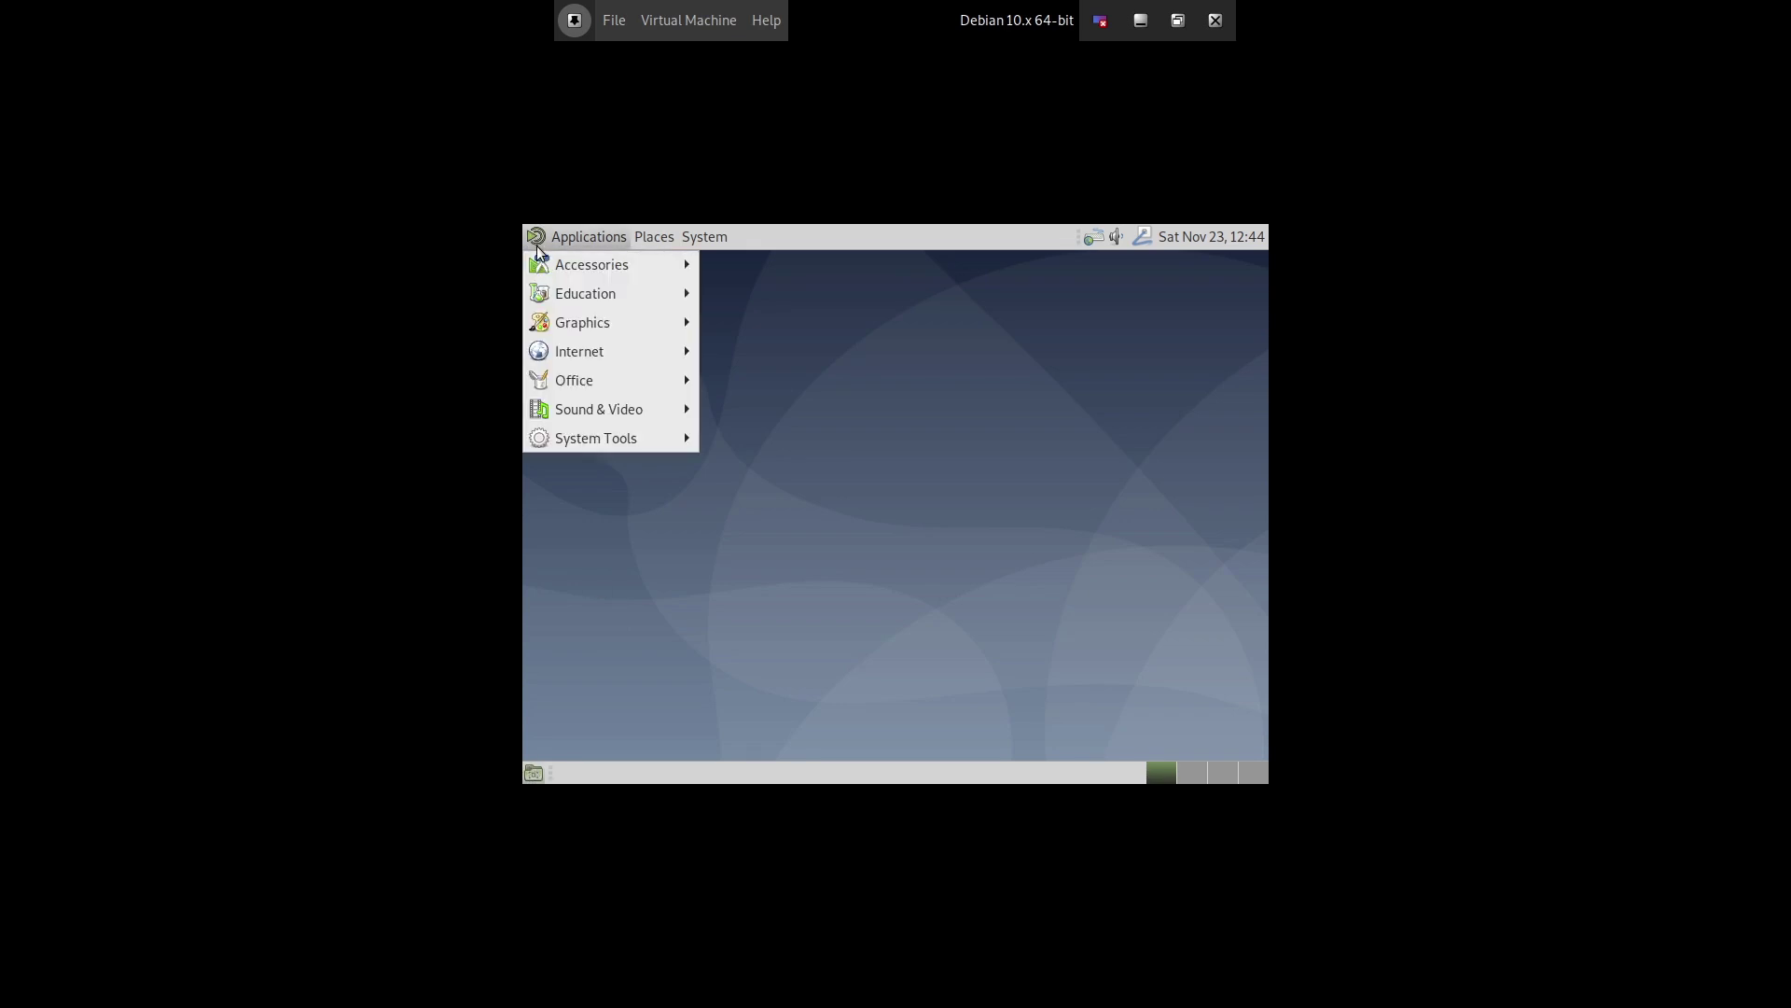
{"action": "mouse_move", "coordinate": [706, 233]}
{"action": "left_click", "coordinate": [718, 316]}
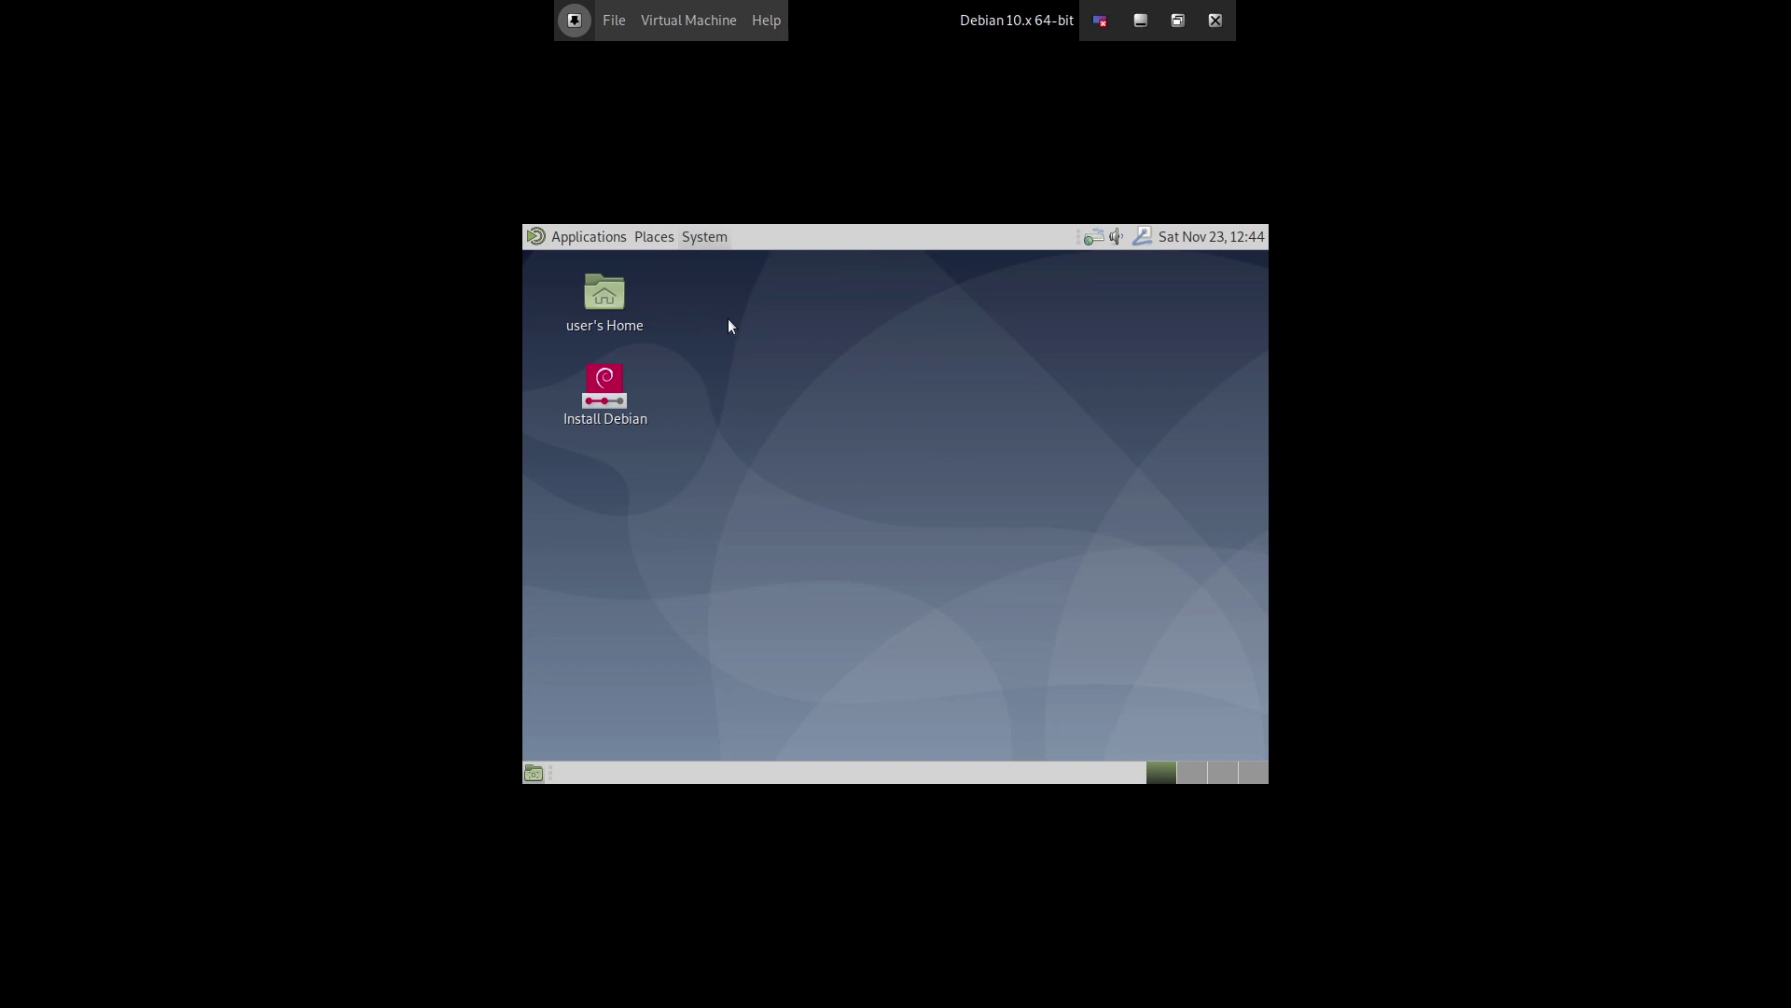
{"action": "left_click", "coordinate": [783, 427]}
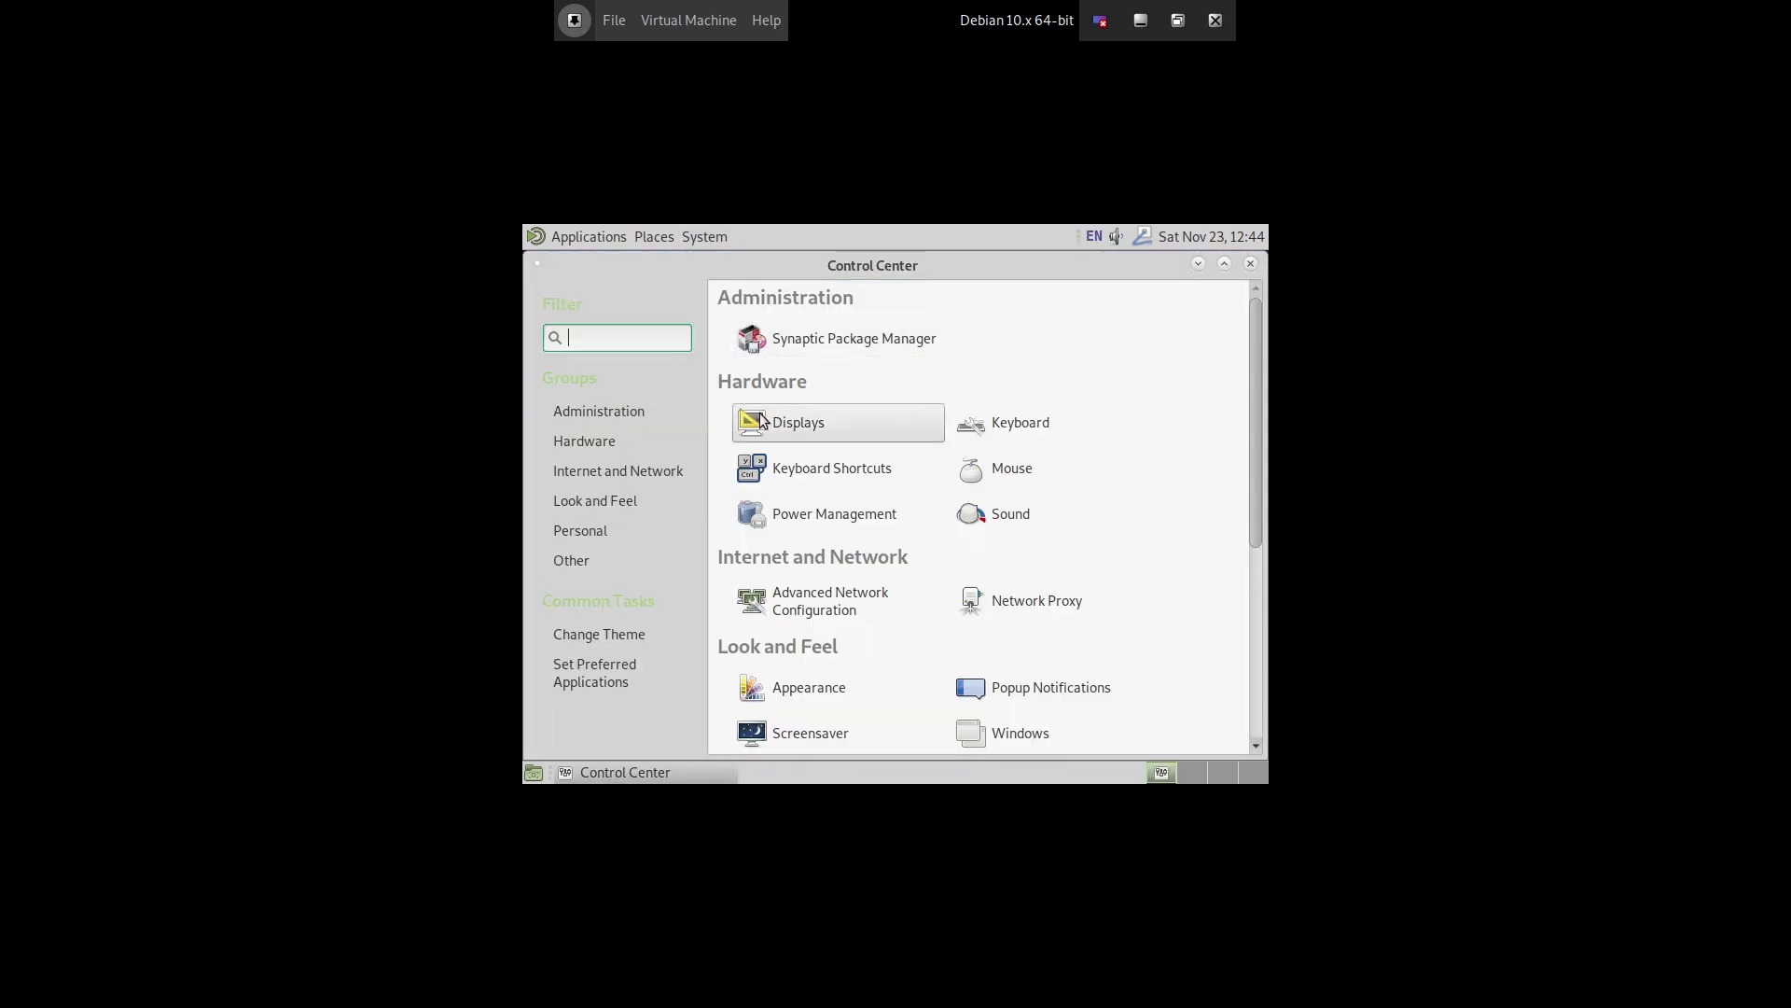
{"action": "left_click", "coordinate": [1123, 443]}
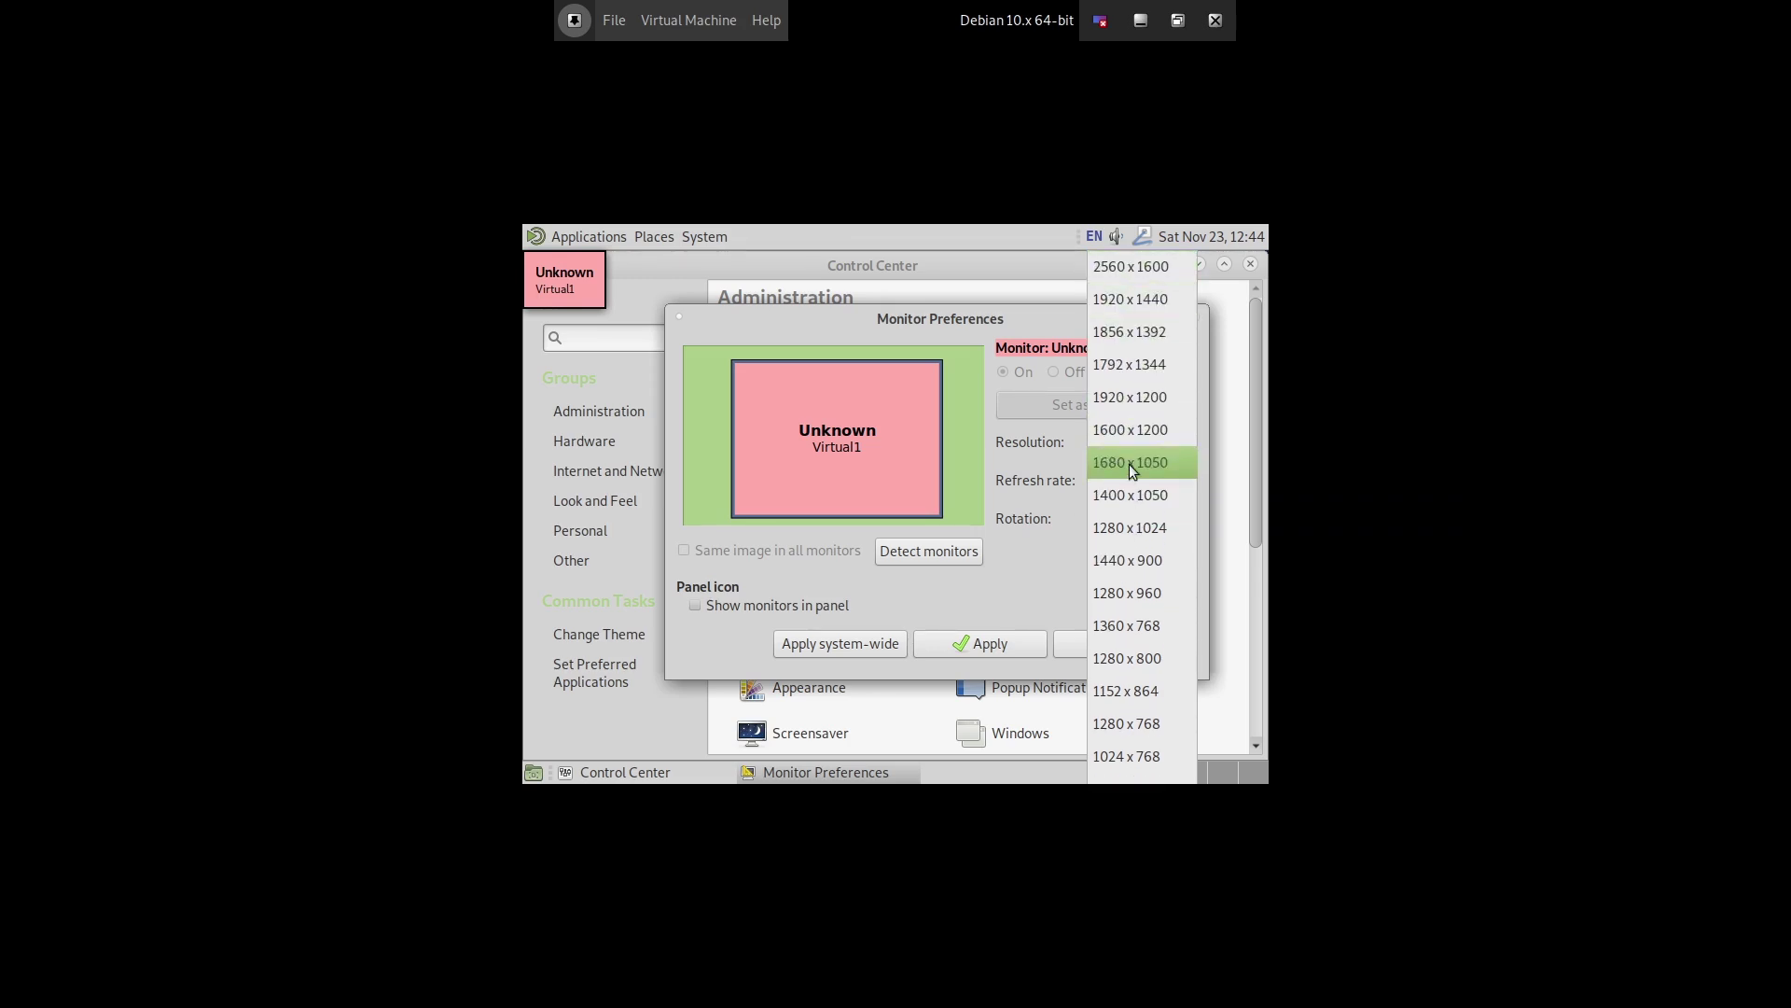
{"action": "left_click", "coordinate": [1129, 462]}
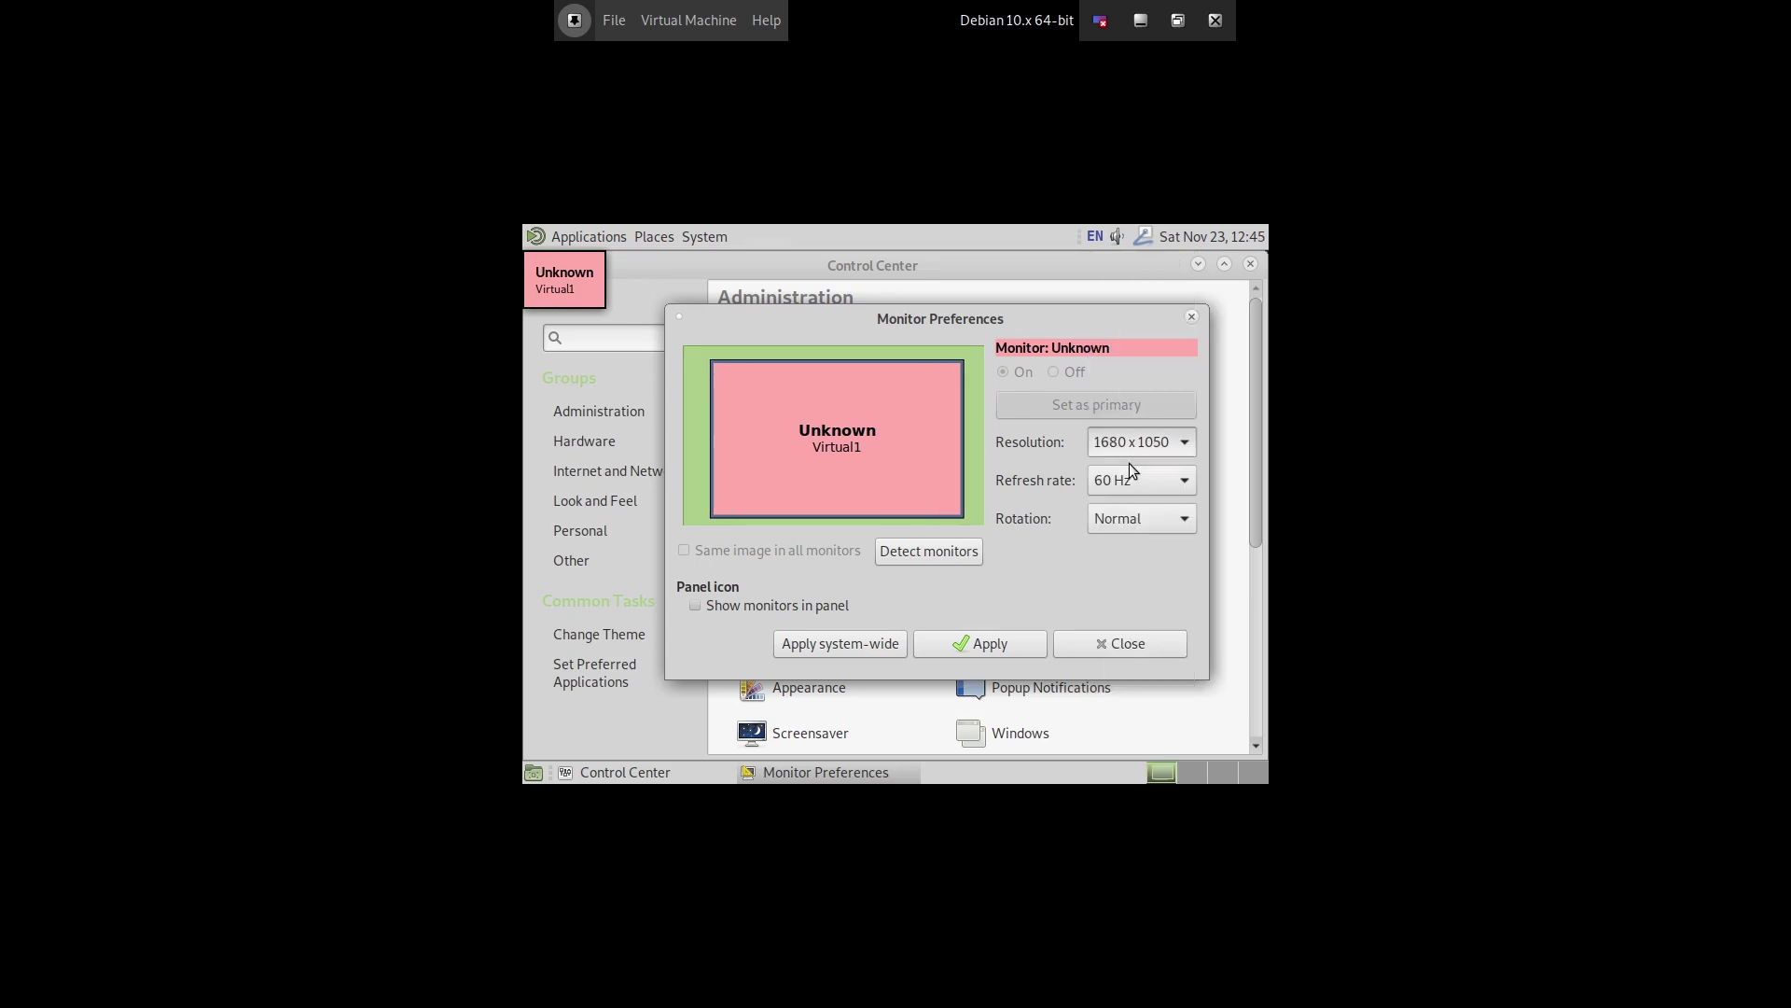
{"action": "left_click", "coordinate": [989, 642]}
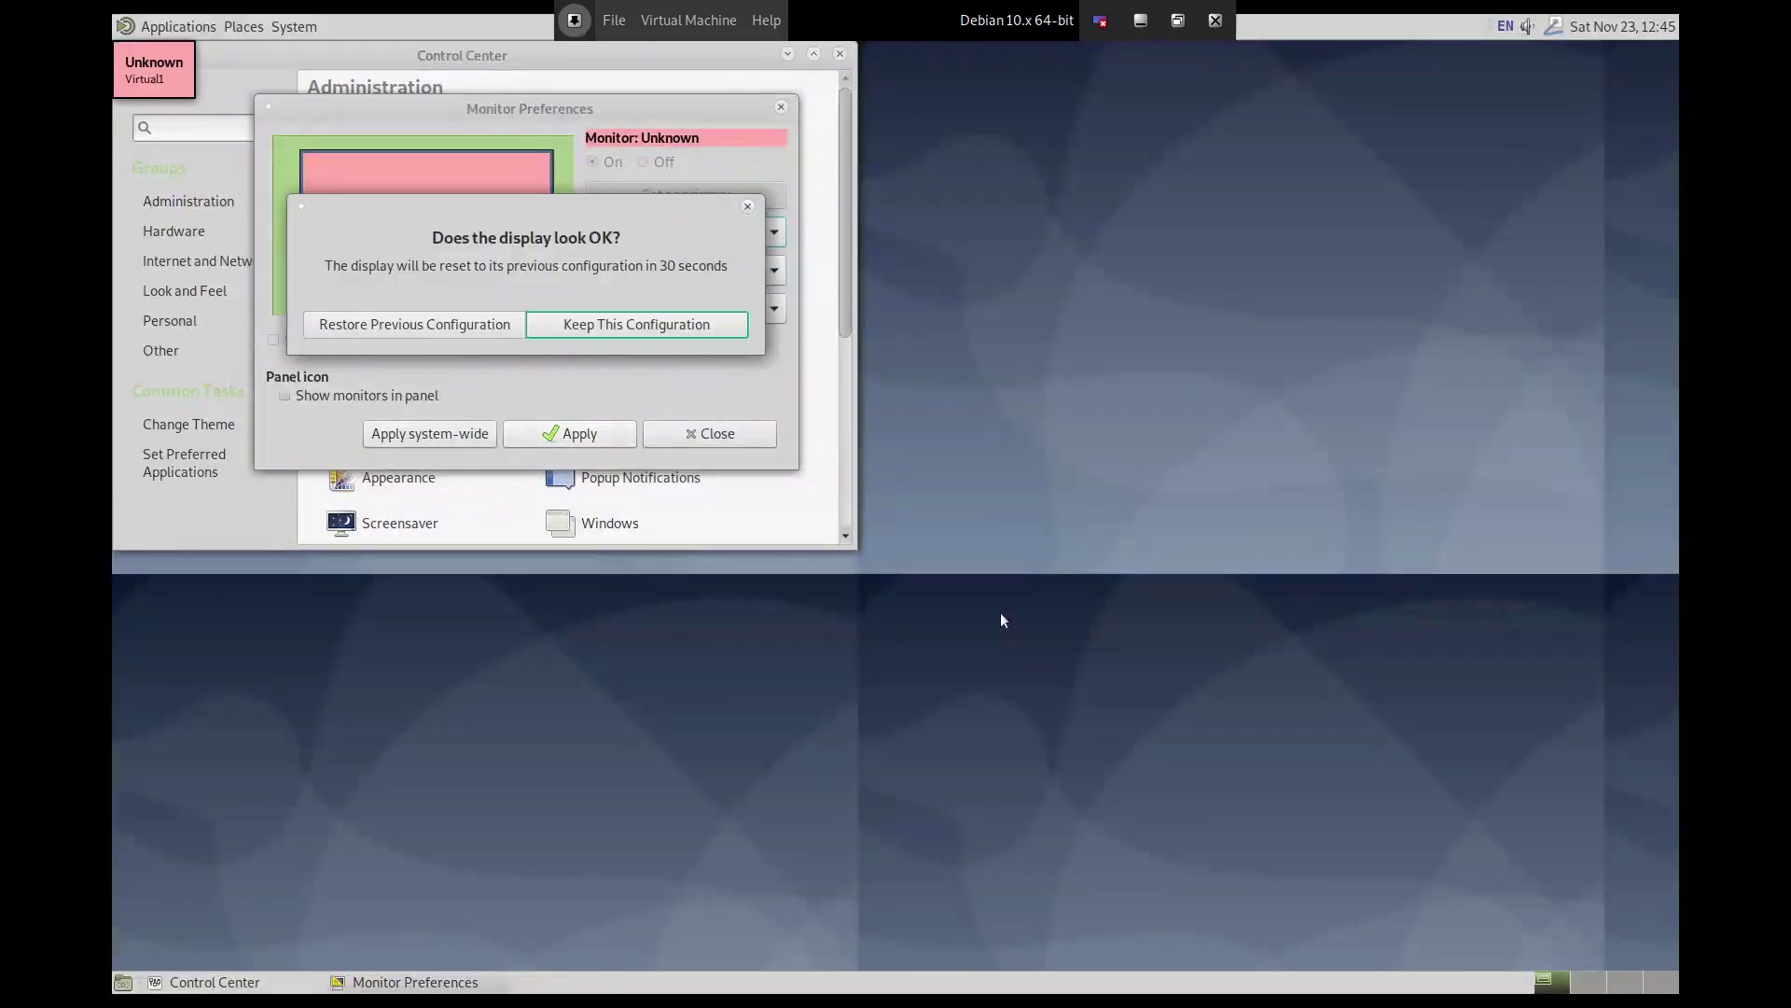
{"action": "left_click", "coordinate": [619, 325]}
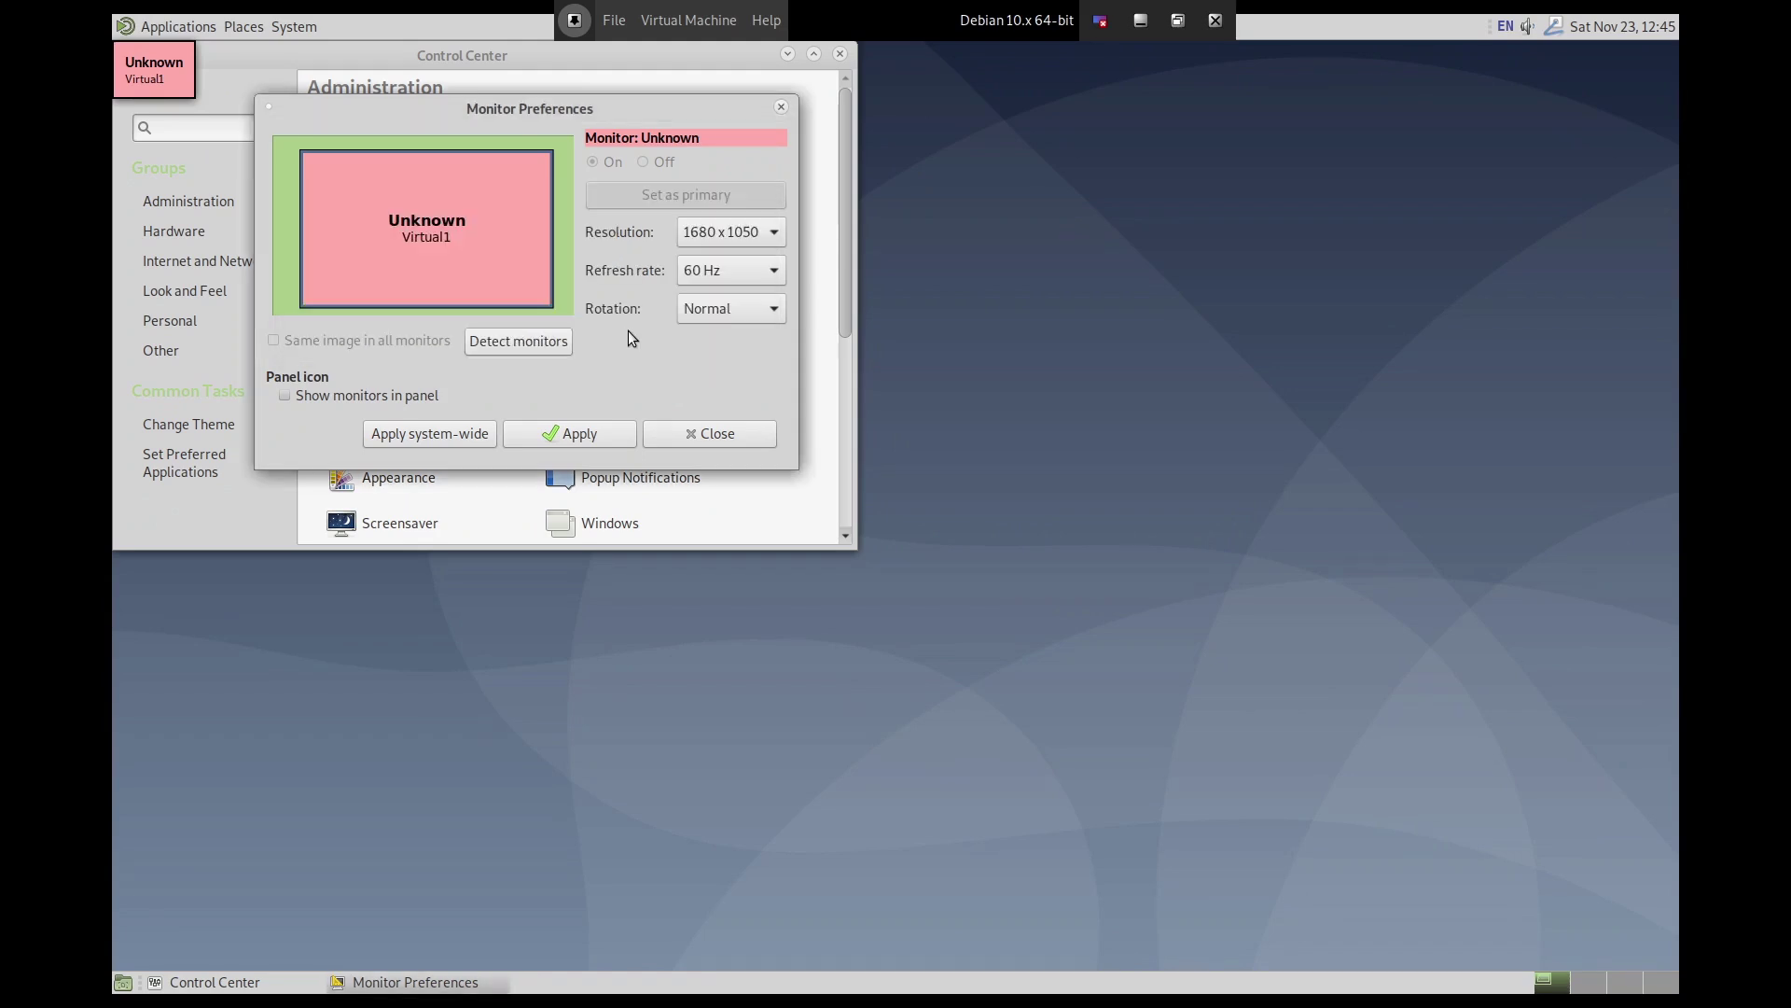
{"action": "left_click", "coordinate": [737, 435]}
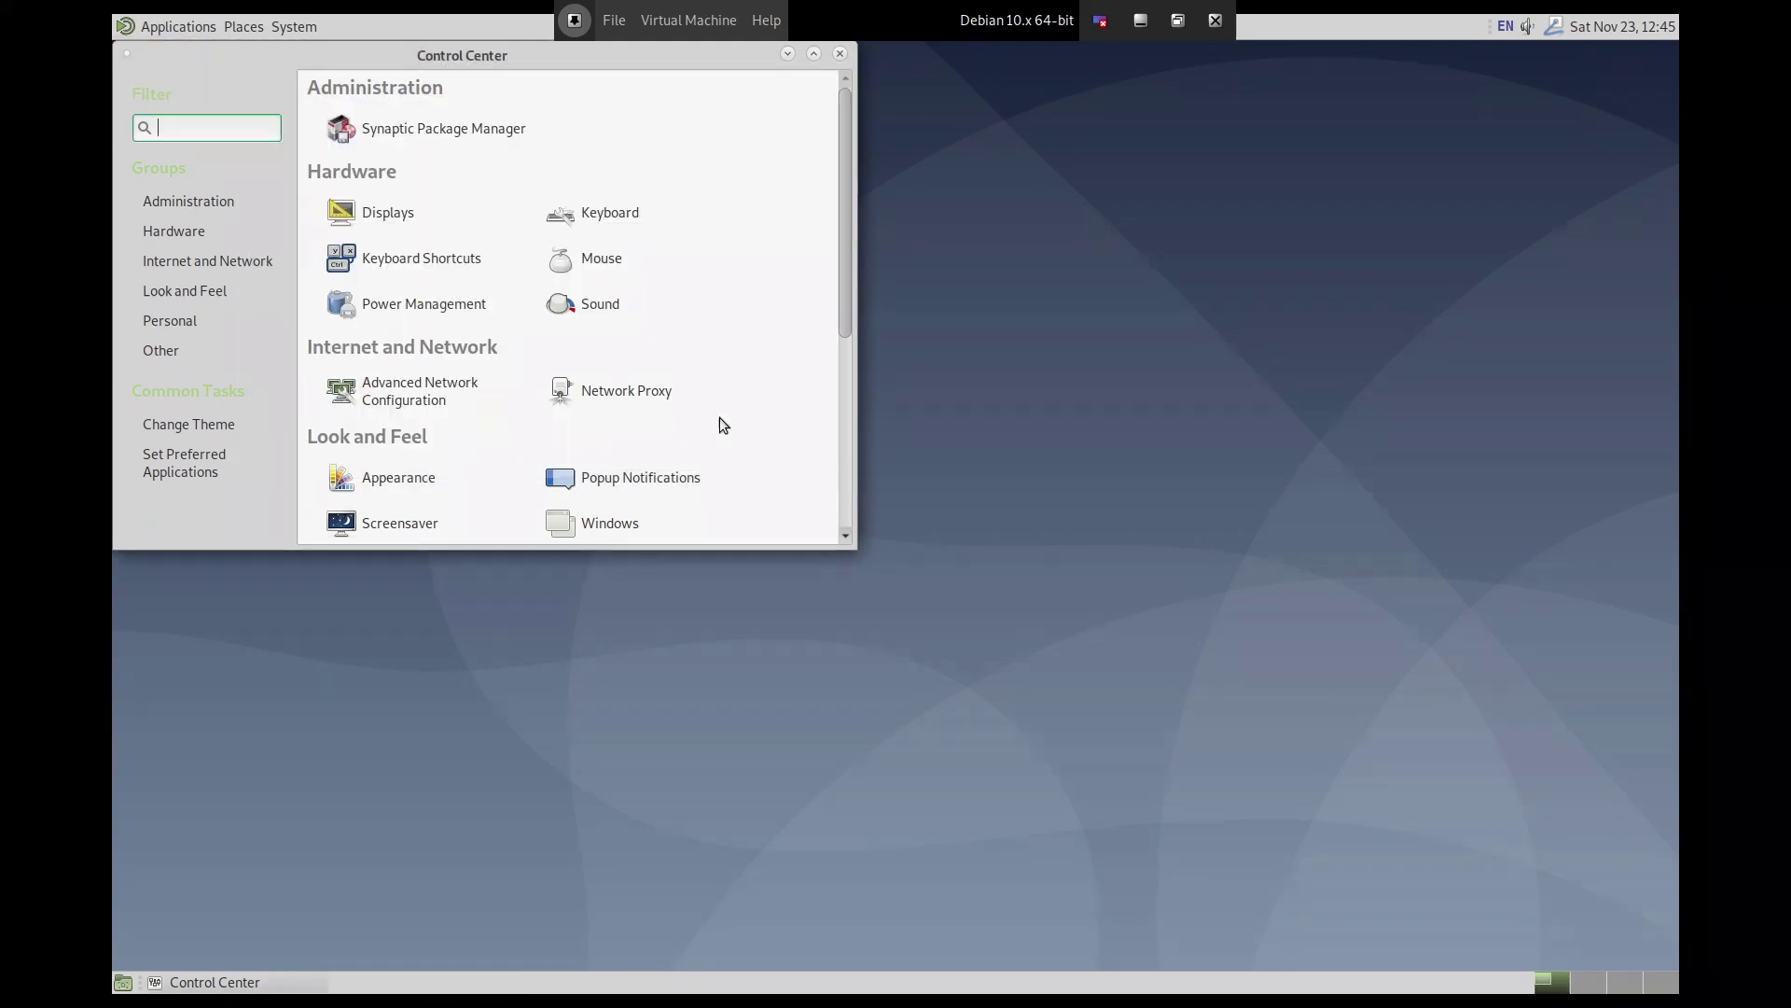
{"action": "left_click", "coordinate": [840, 54]}
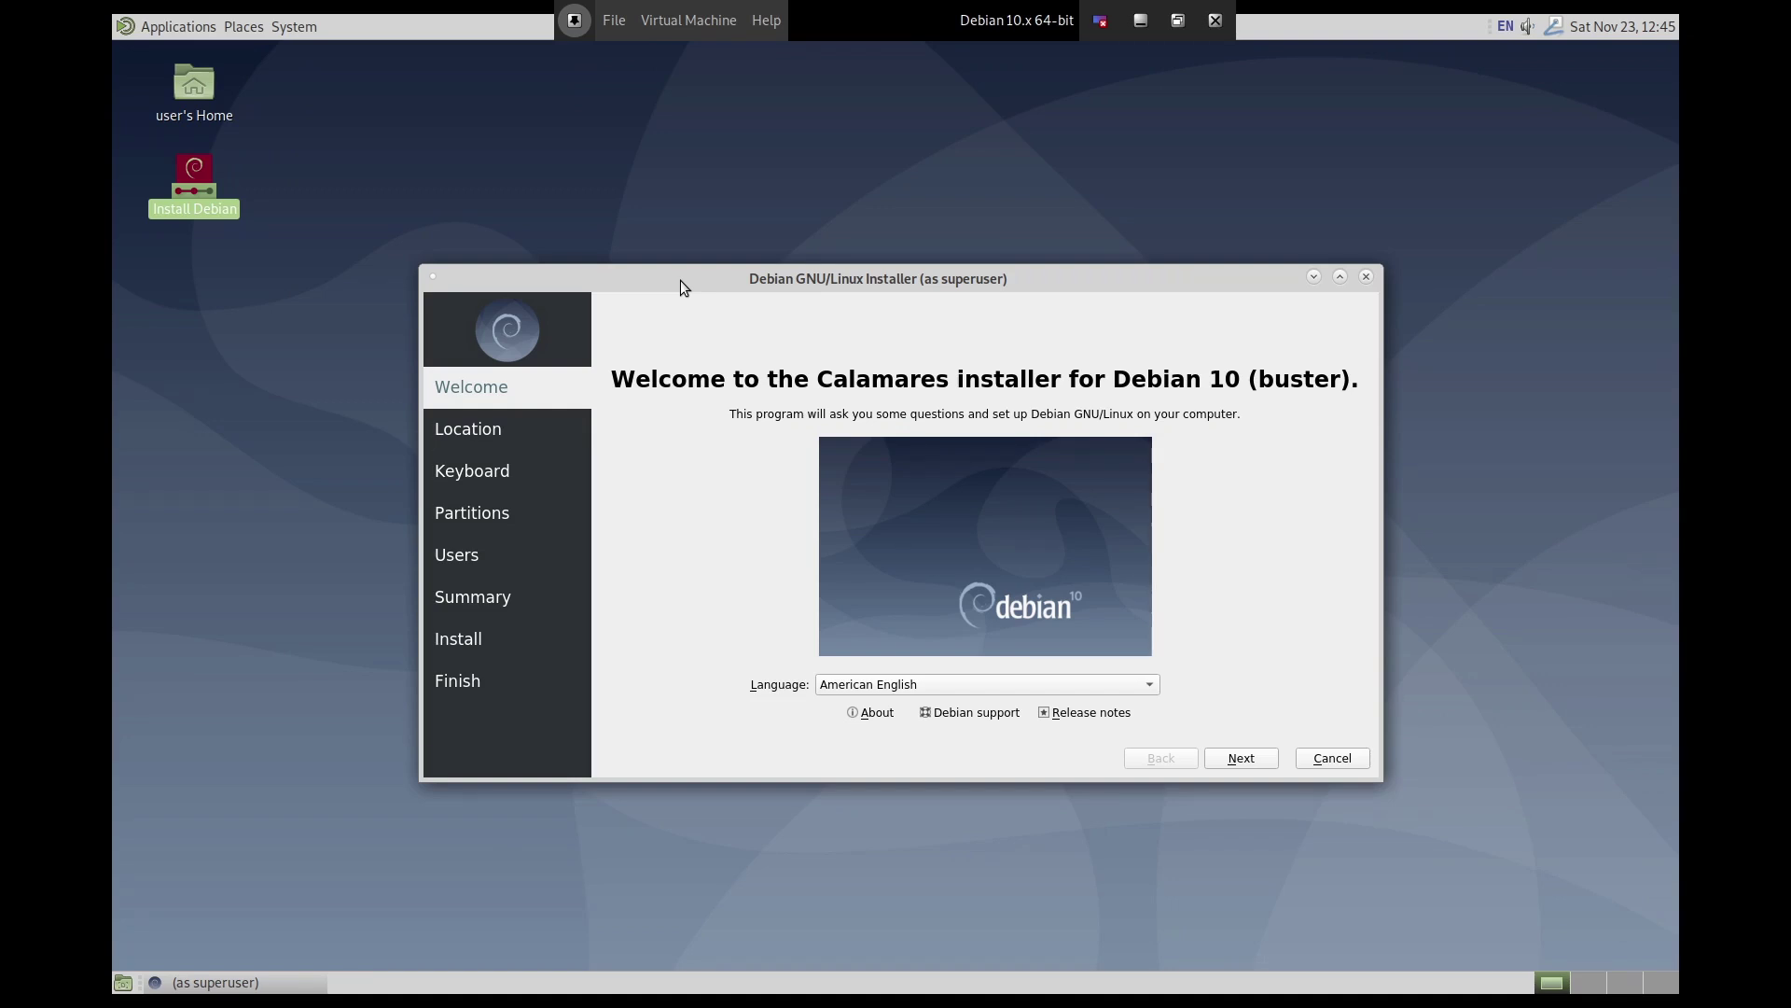
In the Debian installer, choose British English (United Kingdom) and the Europe/London location, and proceed to the keyboard settings
{"action": "left_click", "coordinate": [1007, 694]}
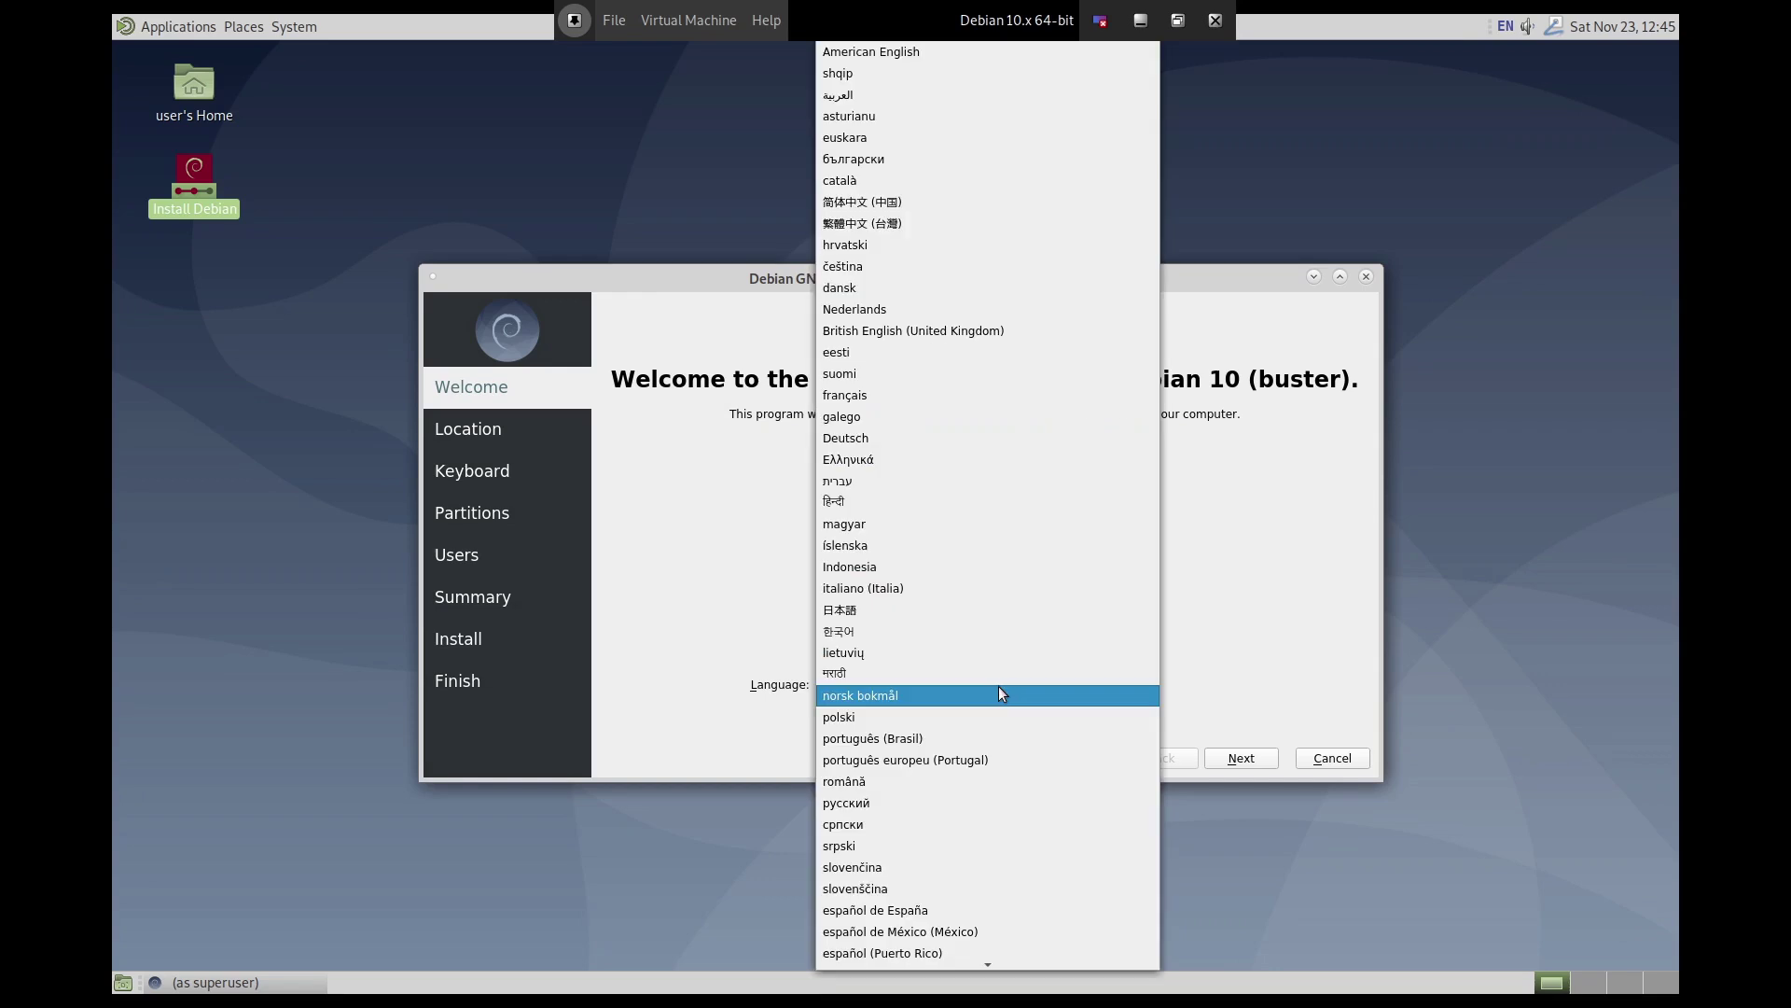
{"action": "left_click", "coordinate": [917, 334]}
{"action": "left_click", "coordinate": [1248, 755]}
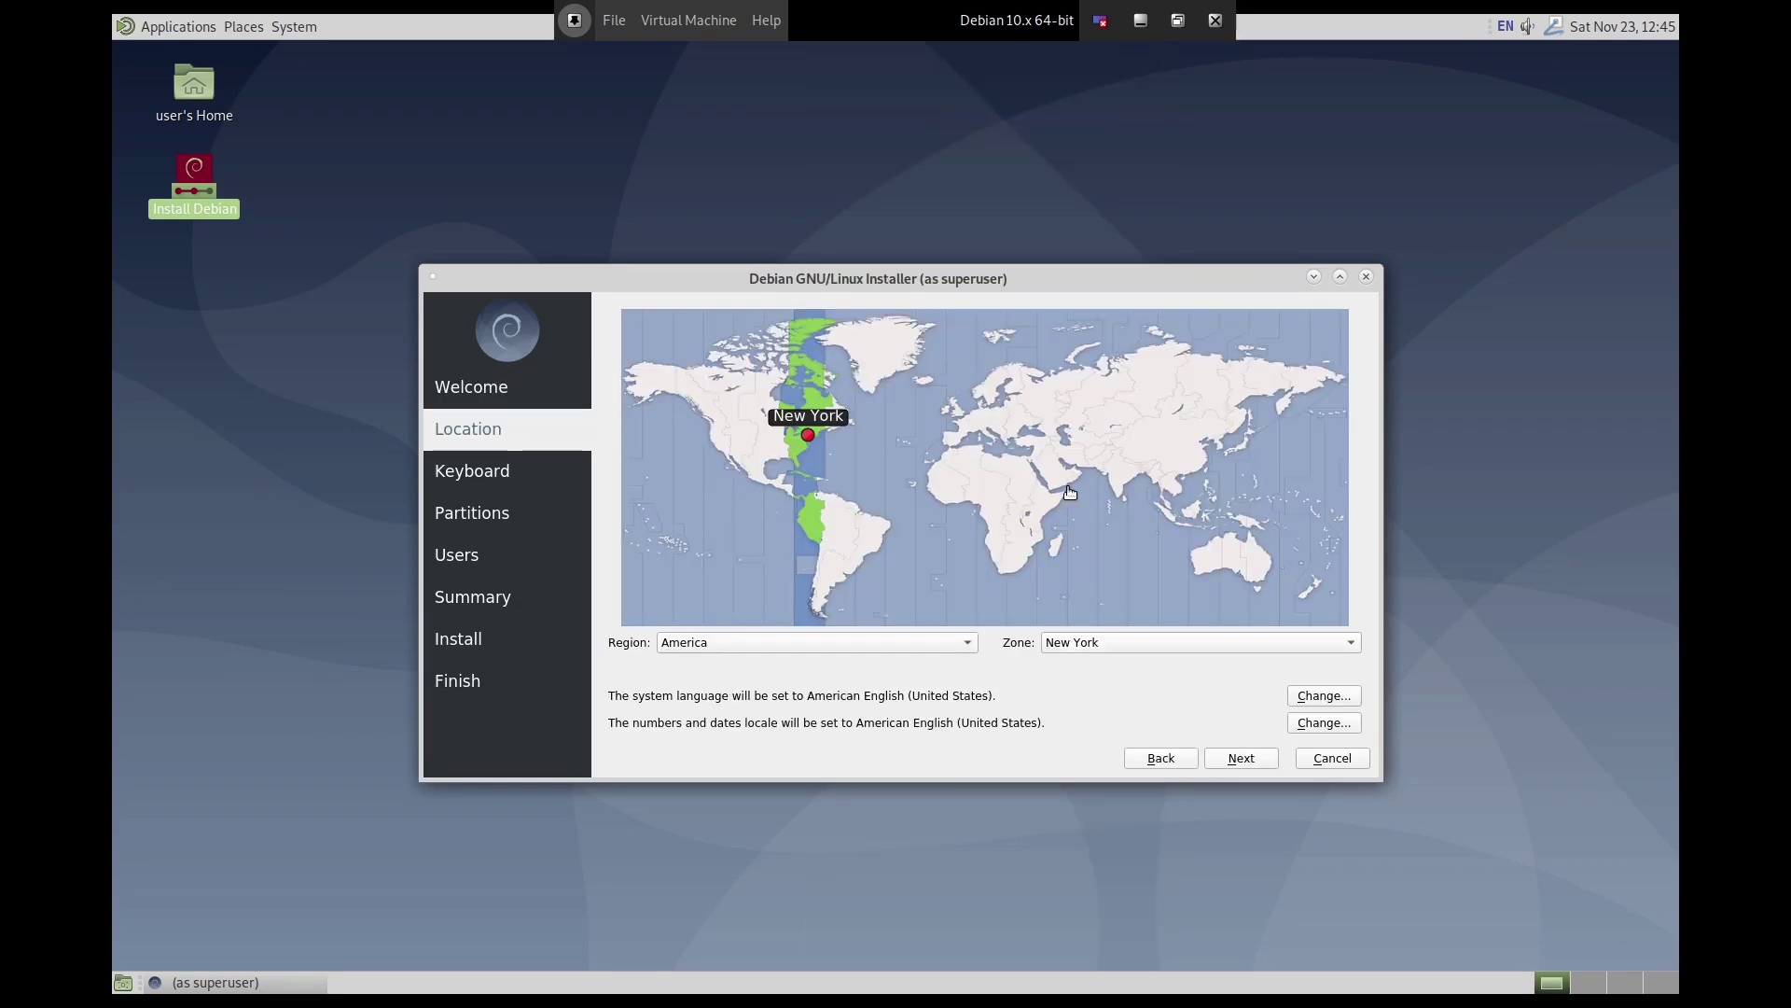
{"action": "left_click", "coordinate": [958, 415]}
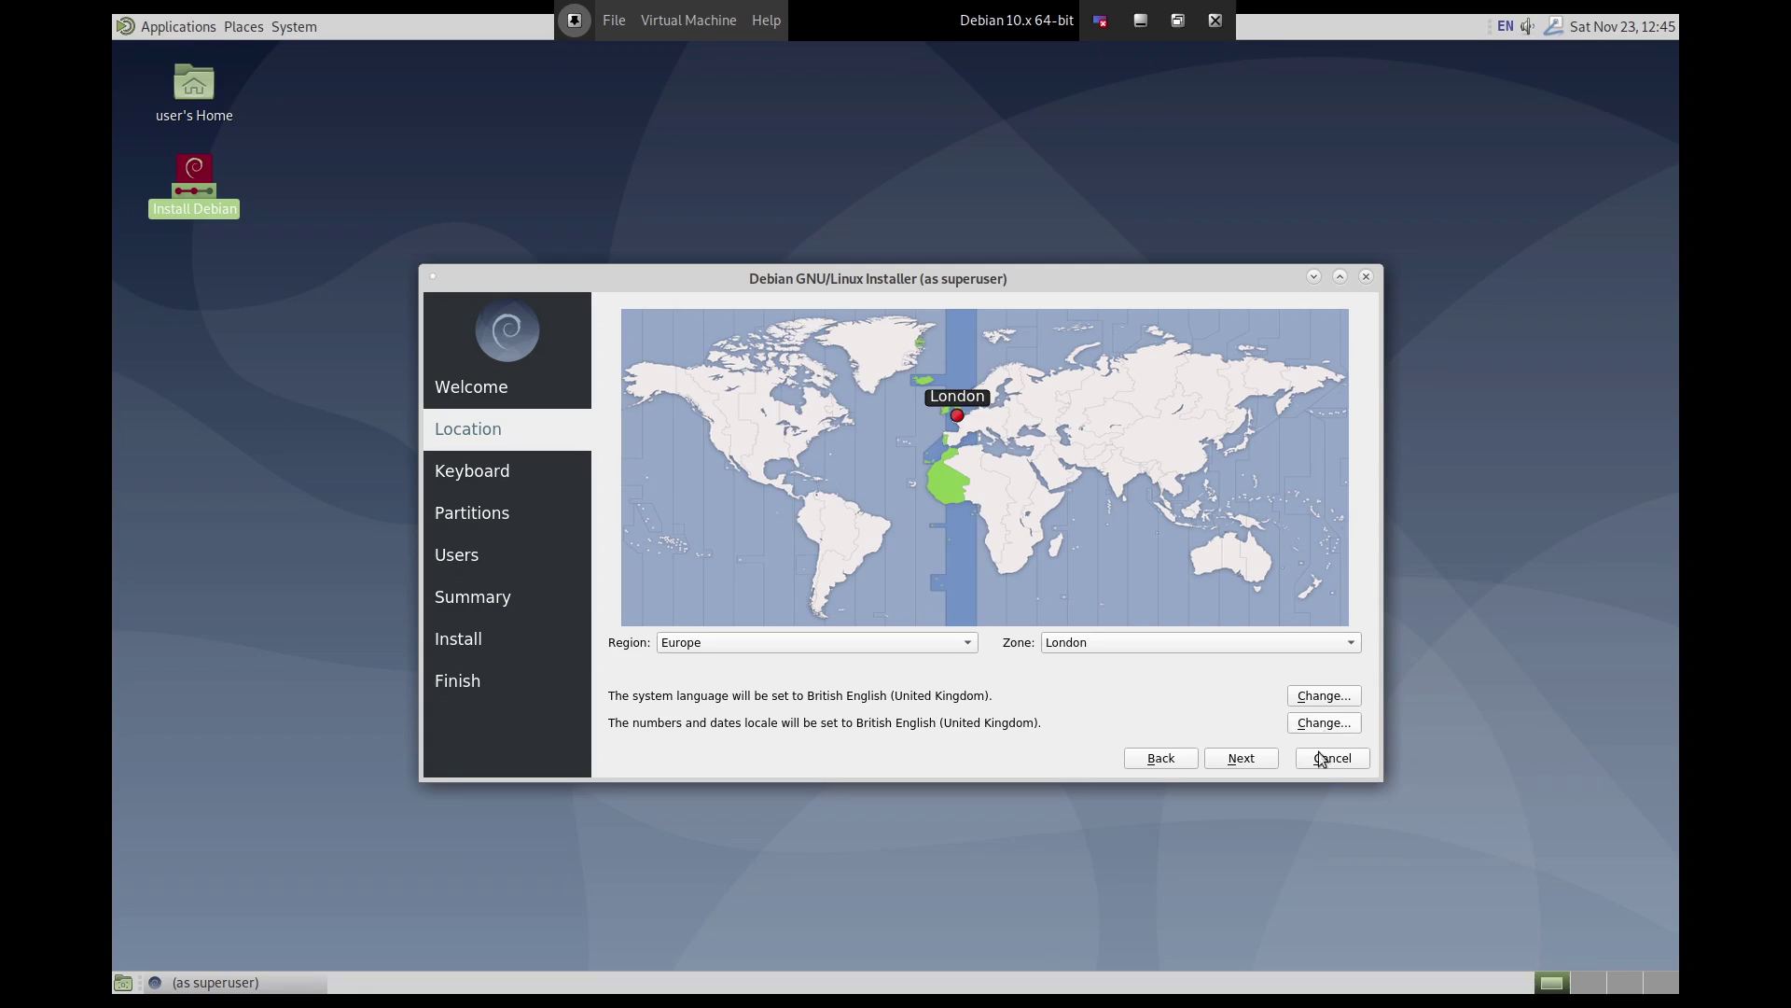
{"action": "left_click", "coordinate": [1258, 763]}
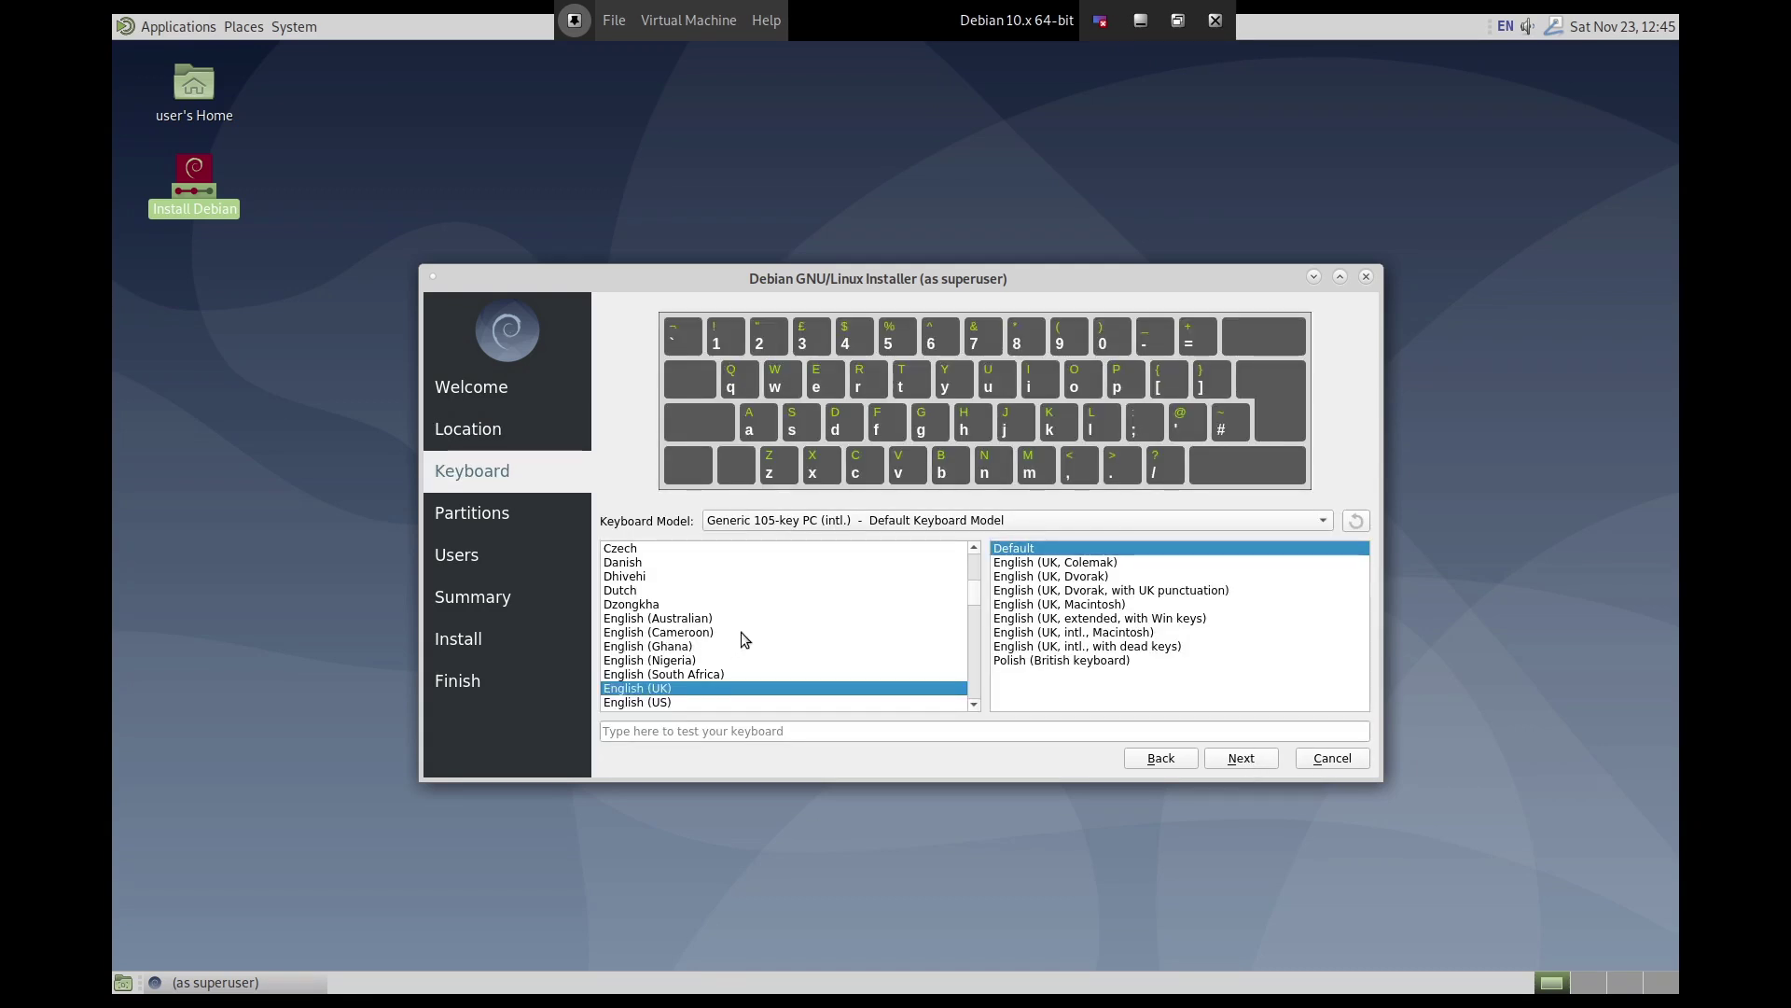
Accept the English (UK) keyboard with the default variant, proceed to the partition settings and check the boot mode
{"action": "left_click", "coordinate": [1250, 760]}
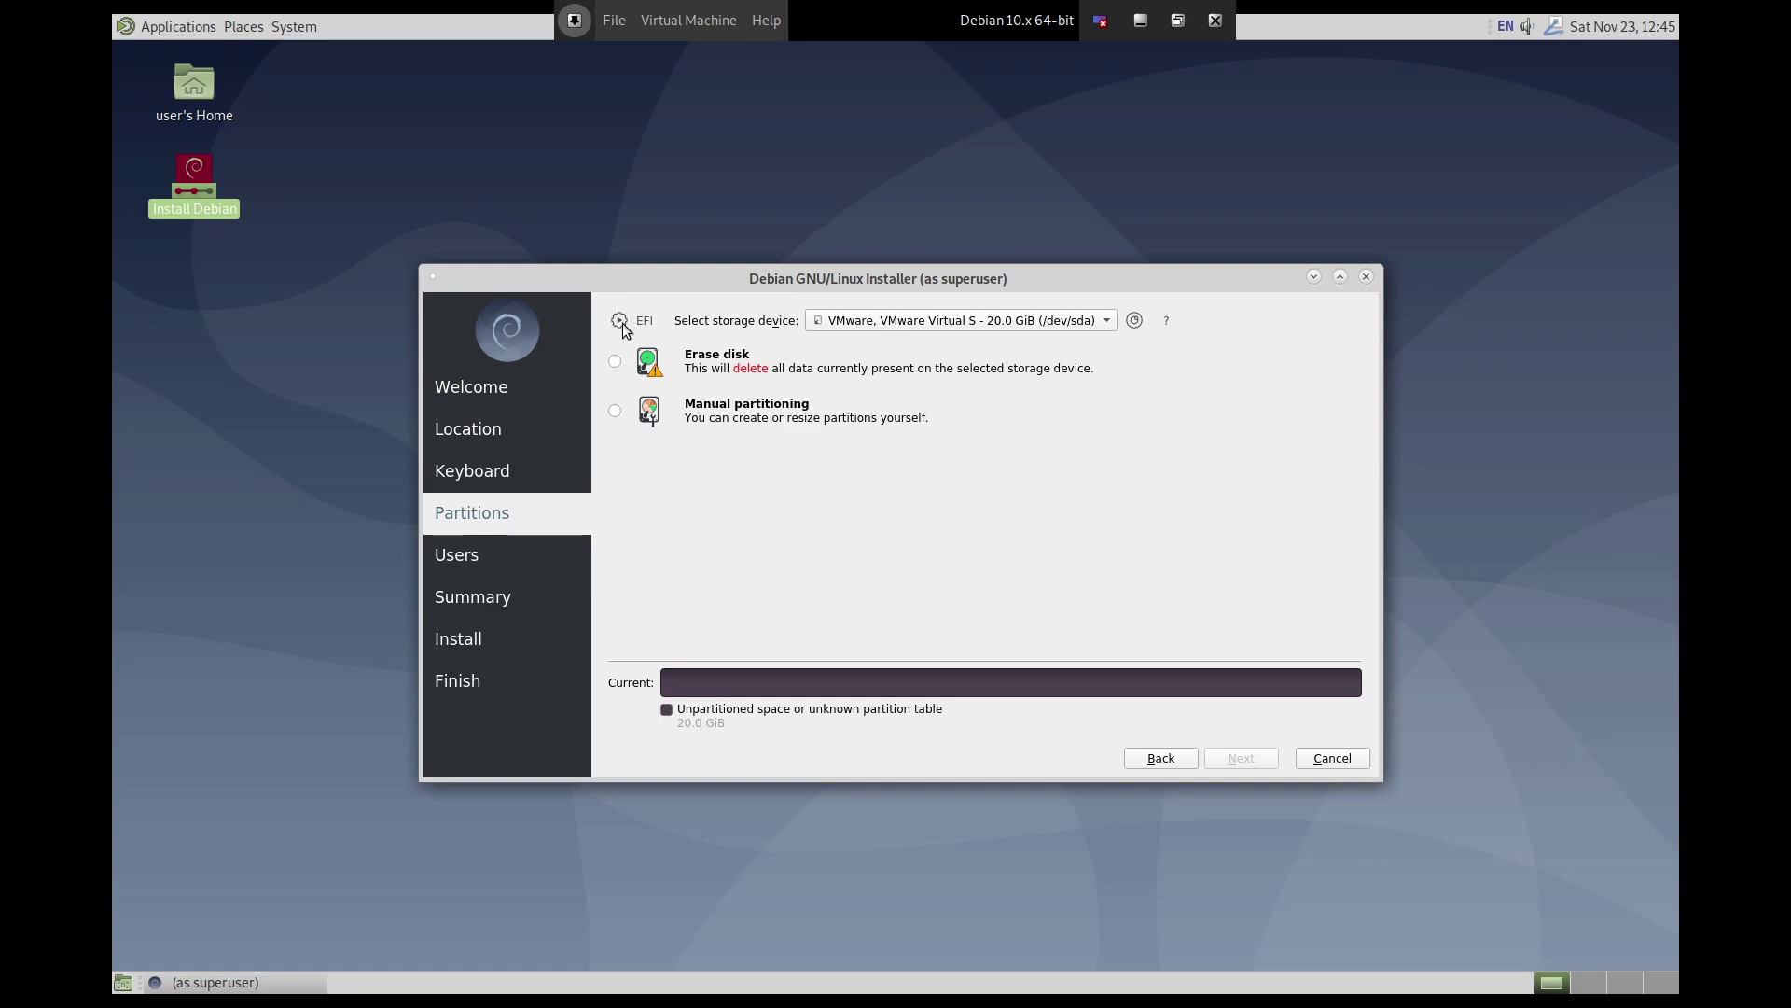
{"action": "mouse_move", "coordinate": [622, 324]}
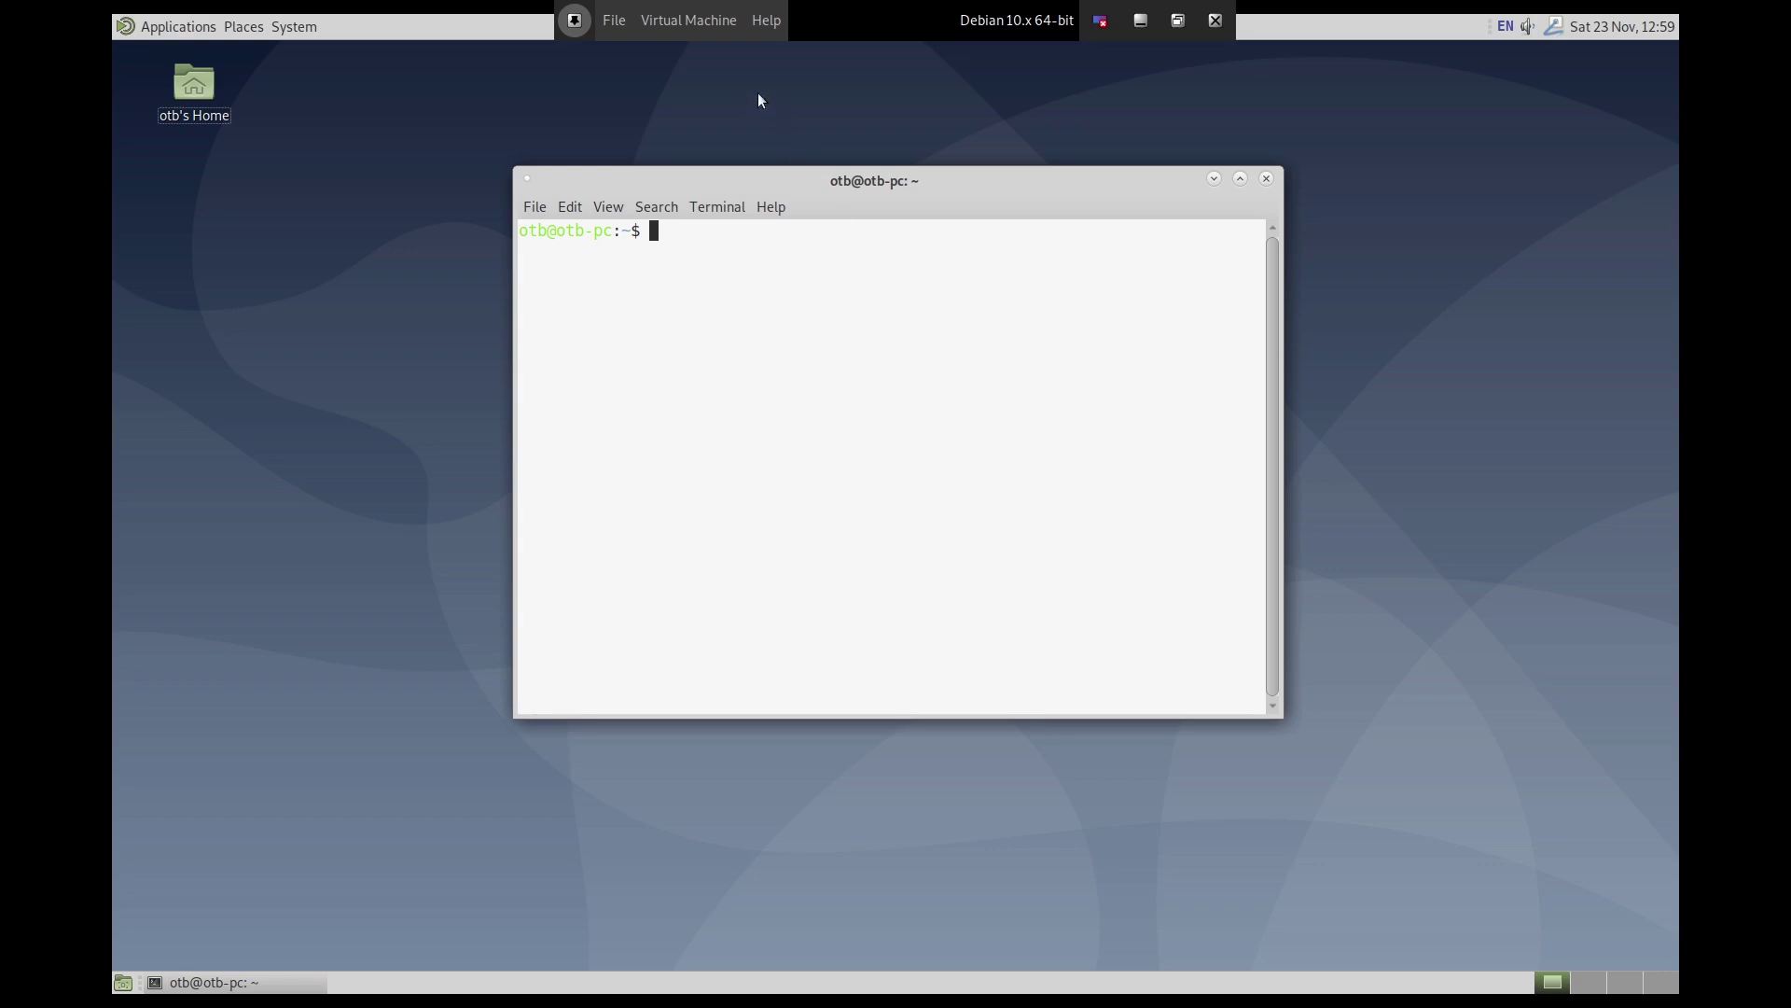
{"action": "left_click", "coordinate": [682, 23]}
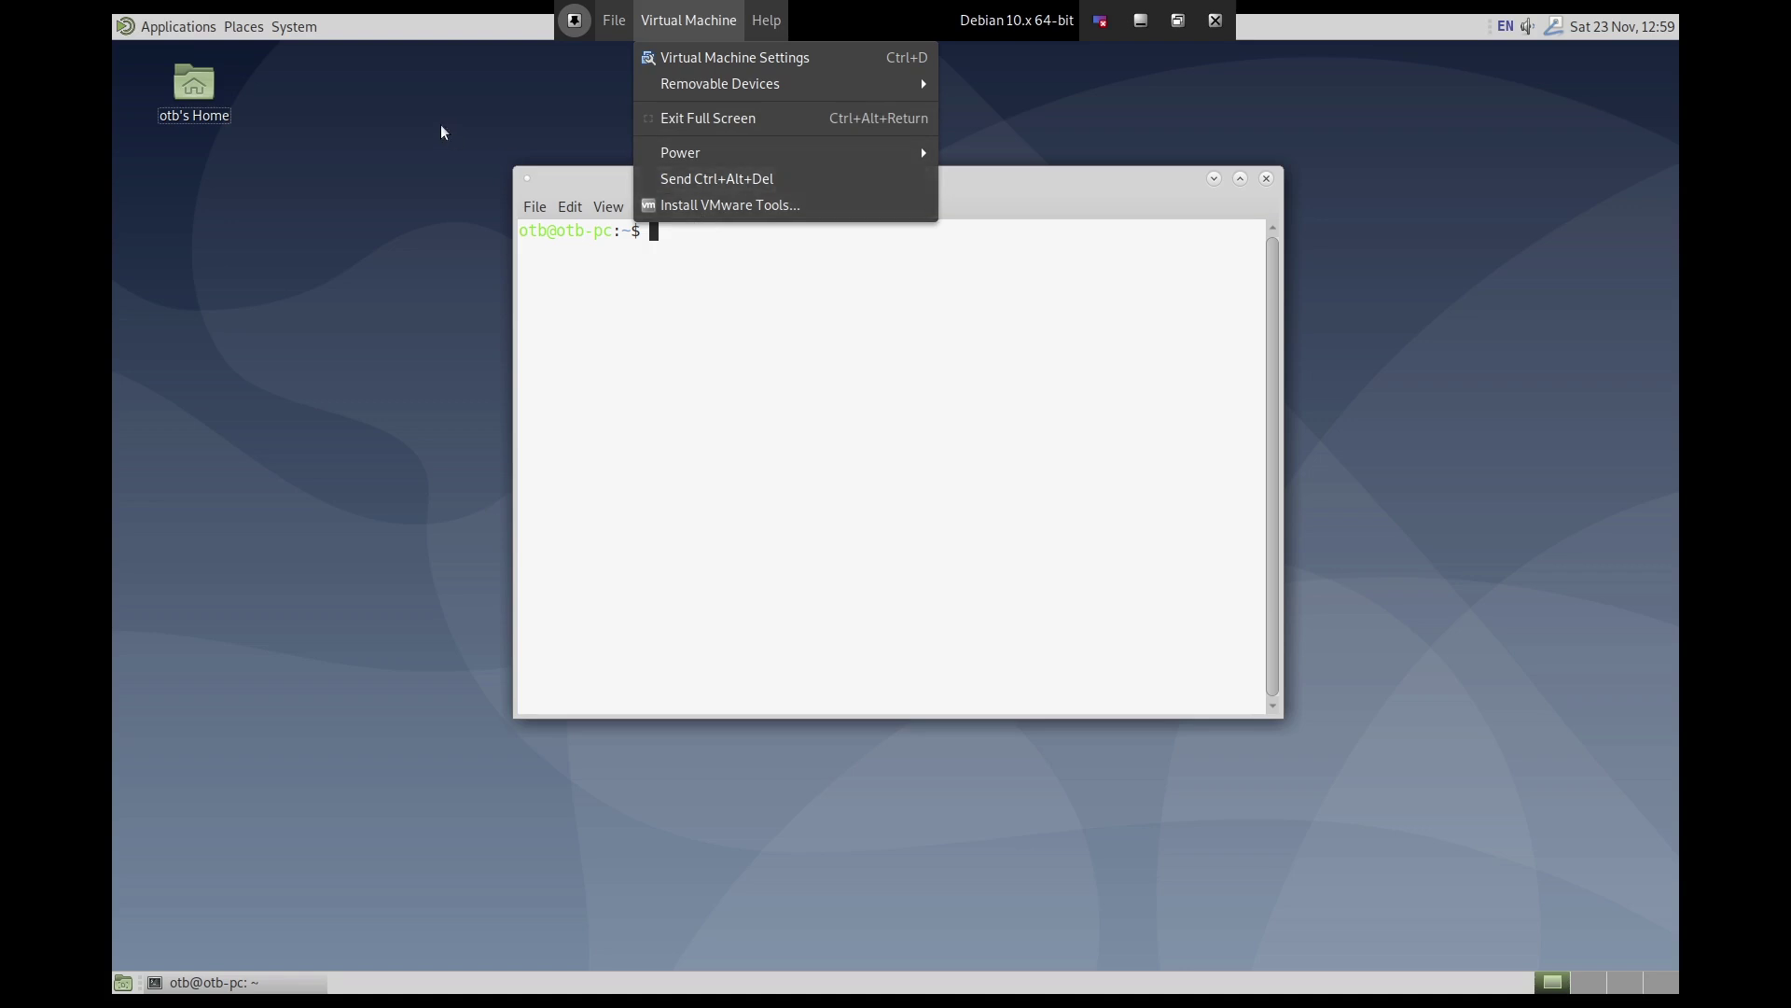
{"action": "left_click", "coordinate": [560, 171]}
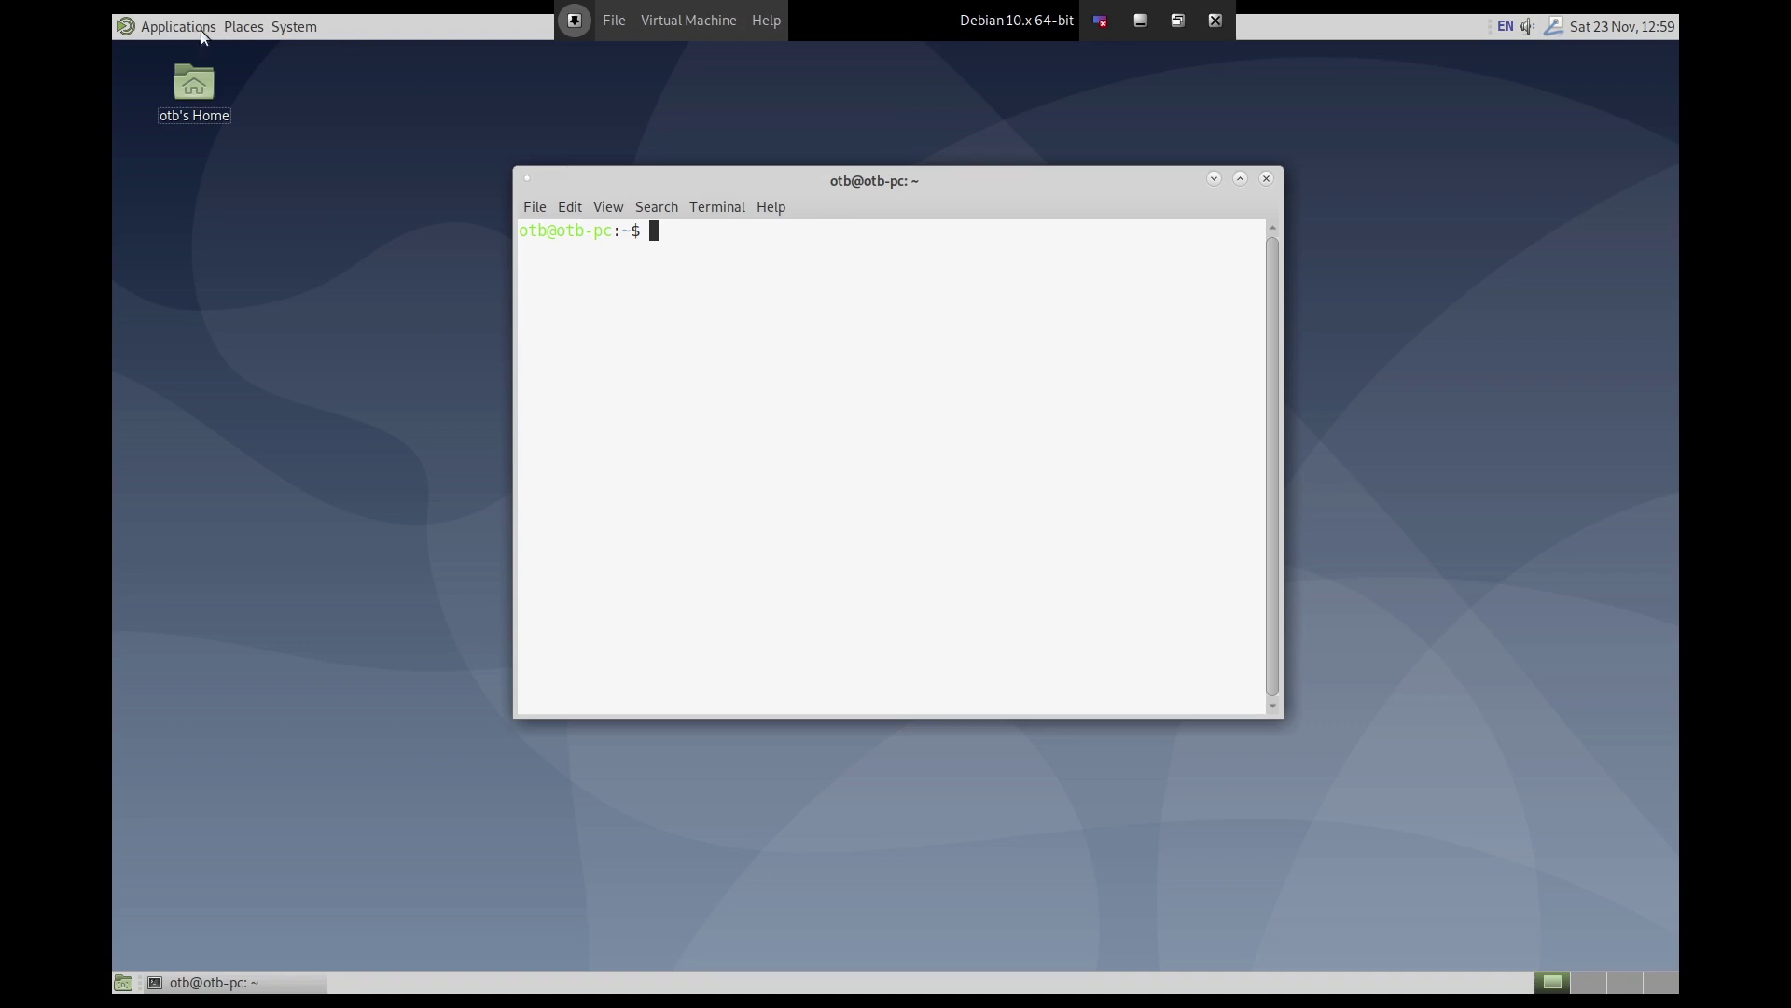
Launch Synaptic Package Manager in the installed Debian guest and authenticate with the account password
{"action": "left_click", "coordinate": [287, 28]}
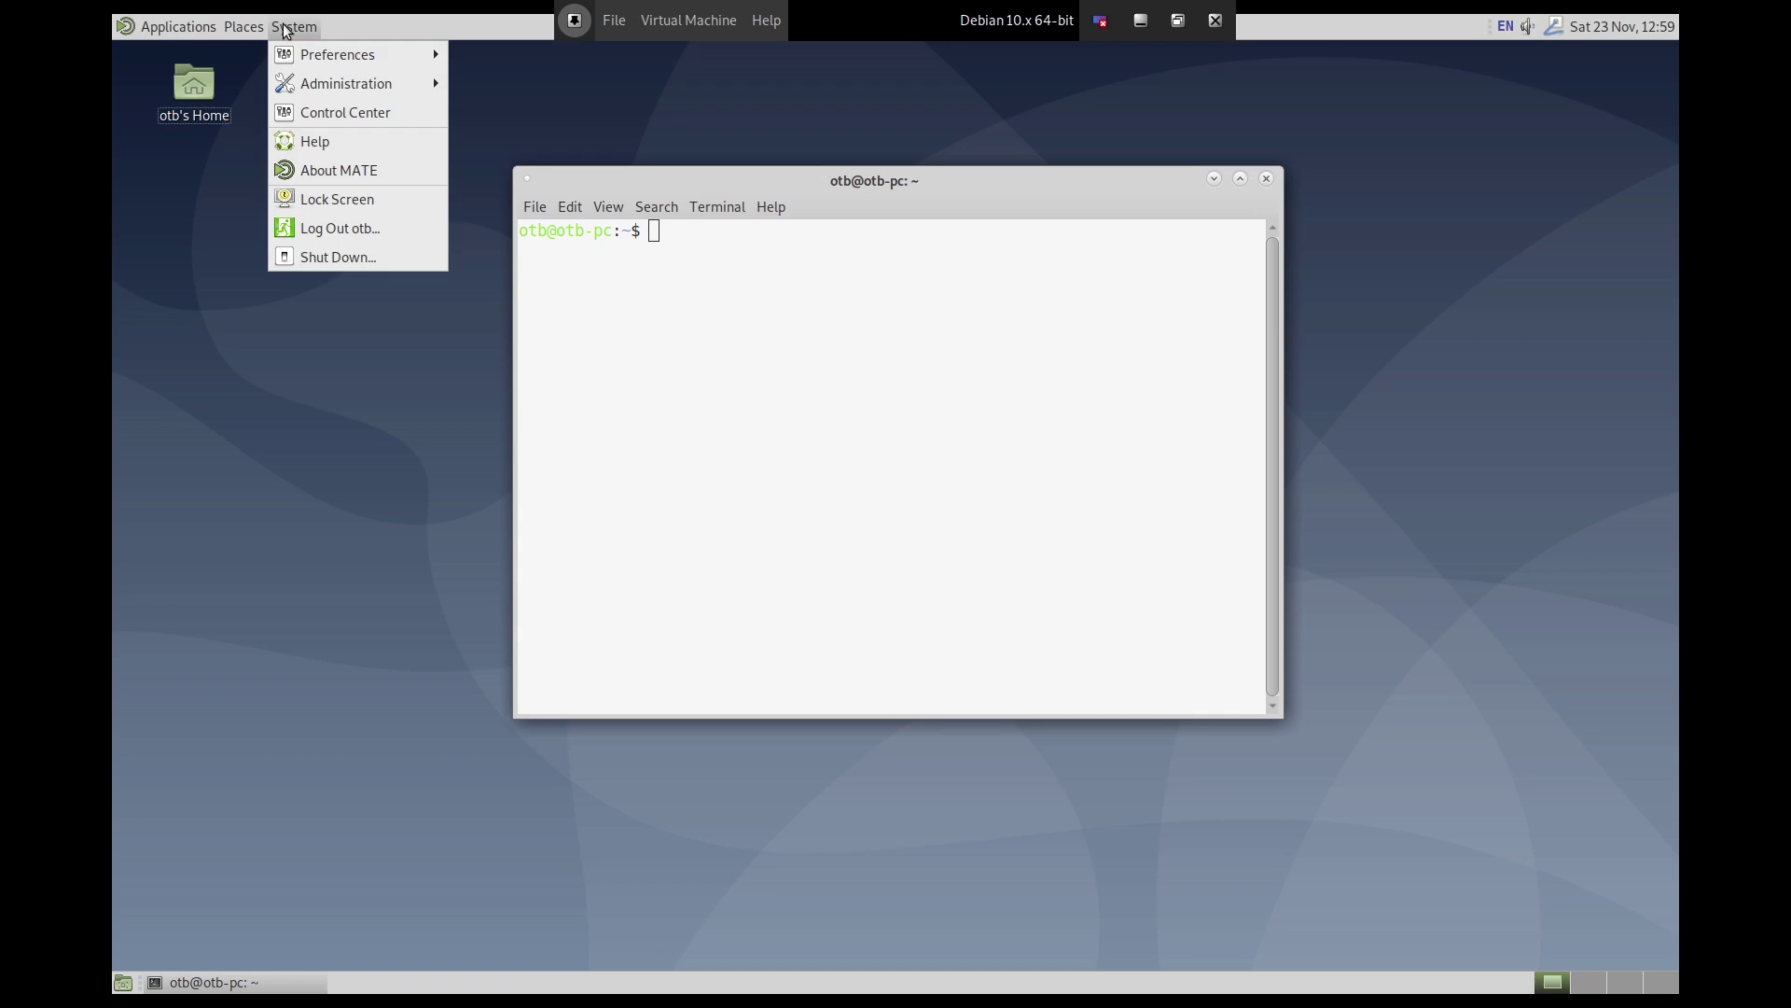
{"action": "mouse_move", "coordinate": [315, 84]}
{"action": "left_click", "coordinate": [523, 82]}
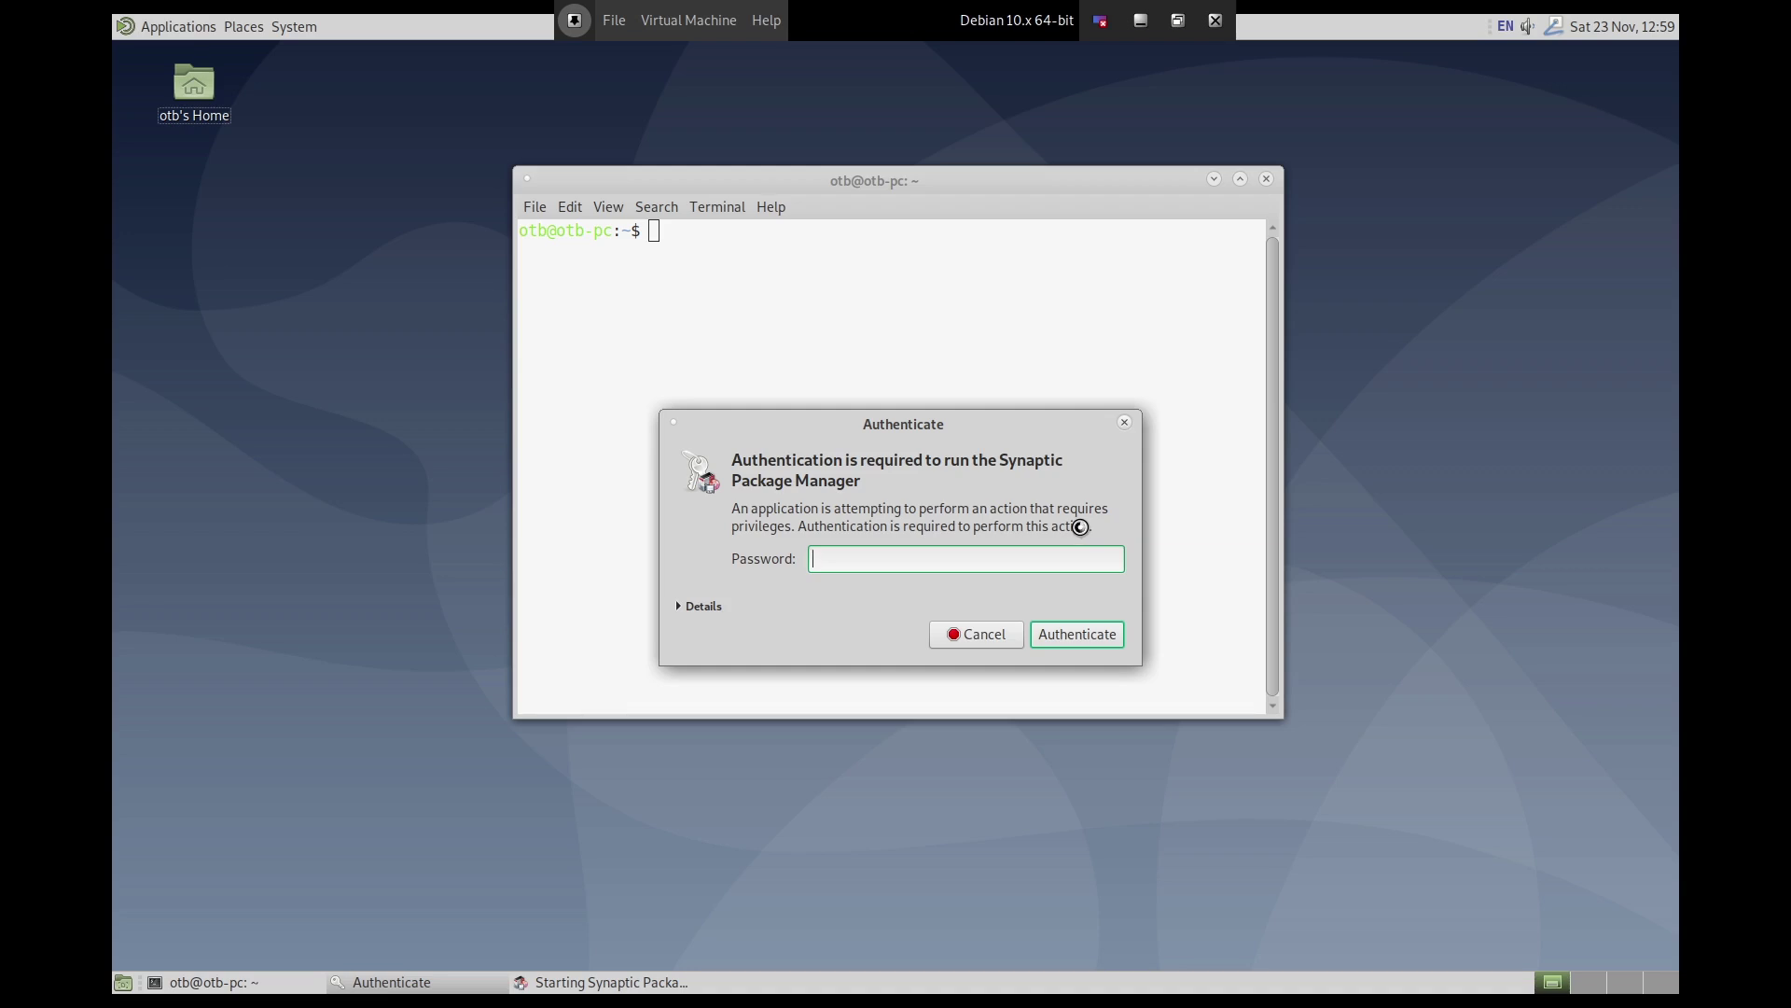
{"action": "type", "text": "•••••••"}
{"action": "key", "text": "Return"}
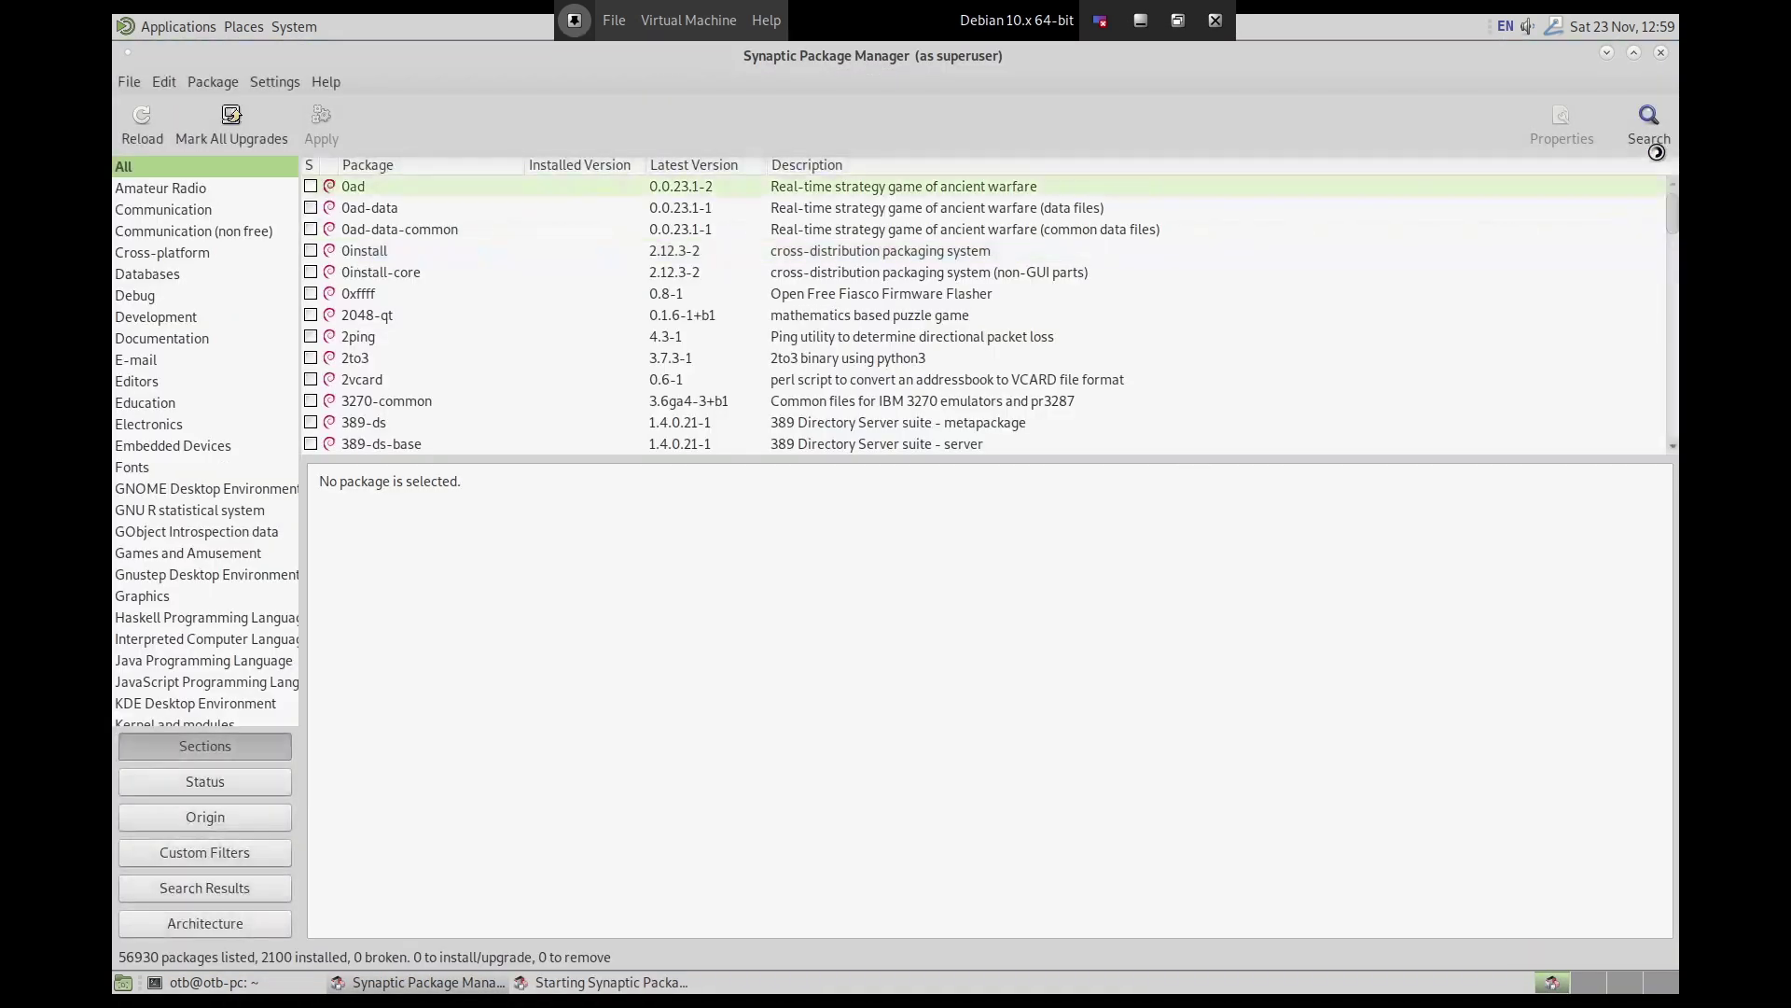
Search the packages for "open" and locate the open-vm-tools package among the results
{"action": "key", "text": "ctrl+f"}
{"action": "type", "text": "snap"}
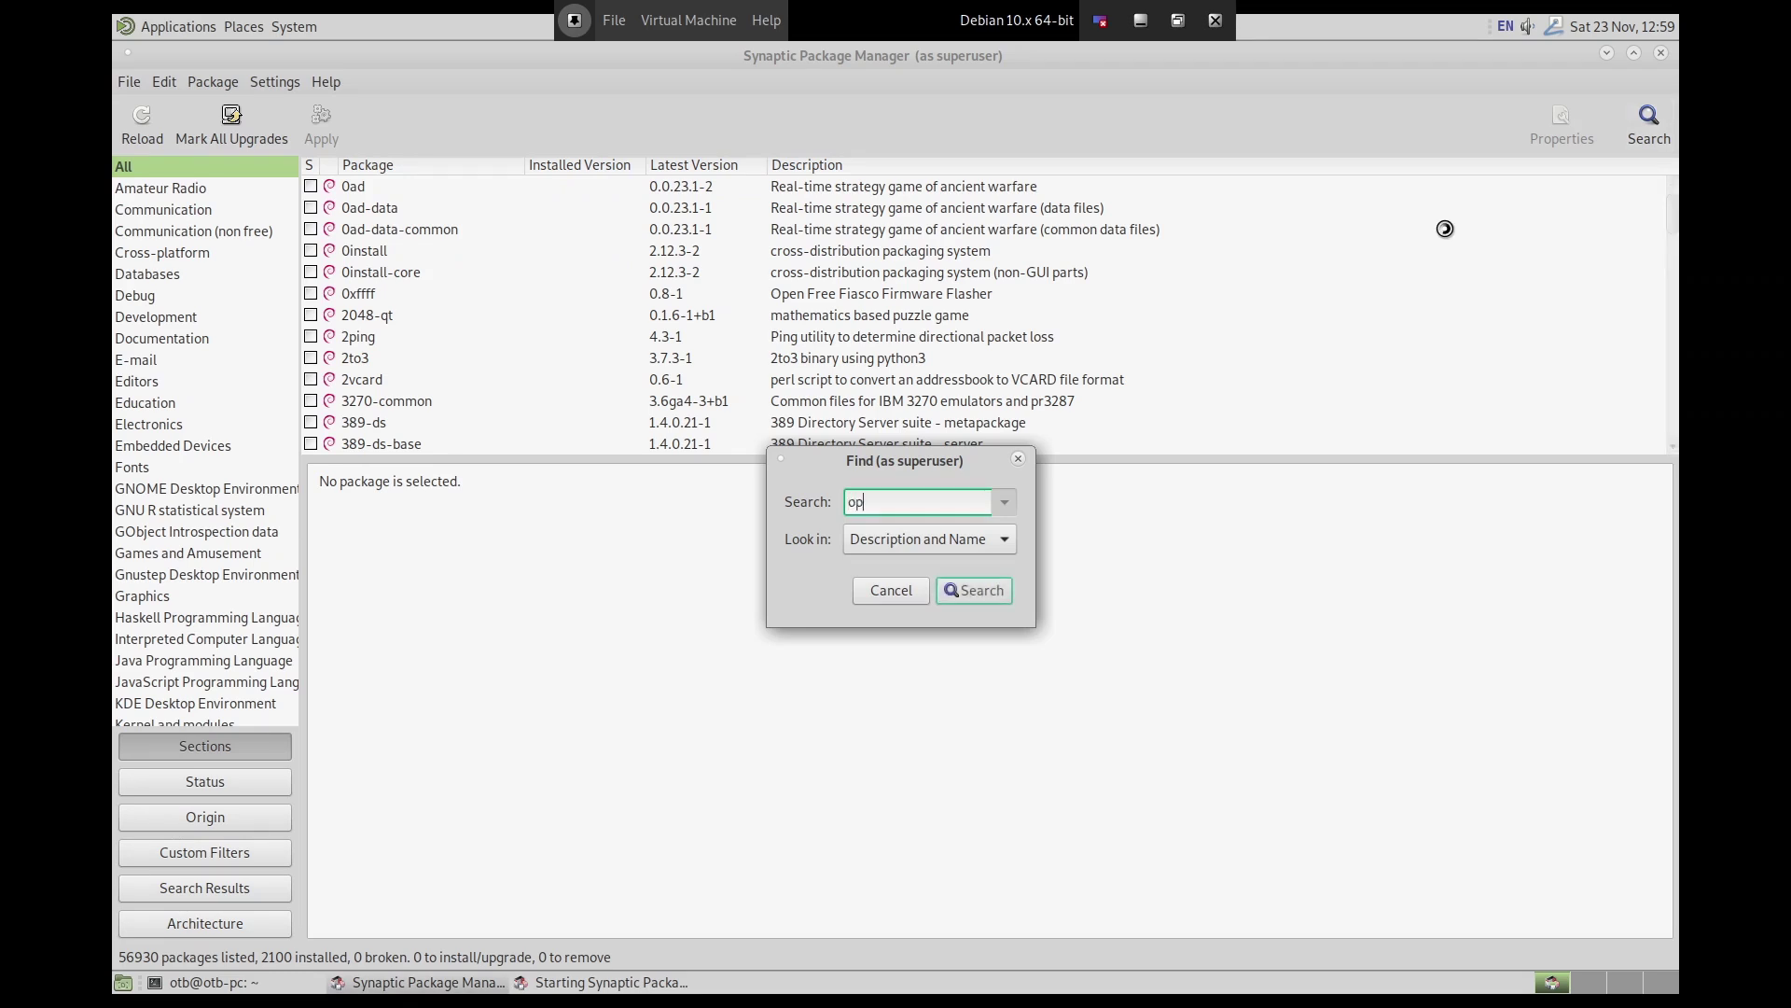
{"action": "key", "text": "Return"}
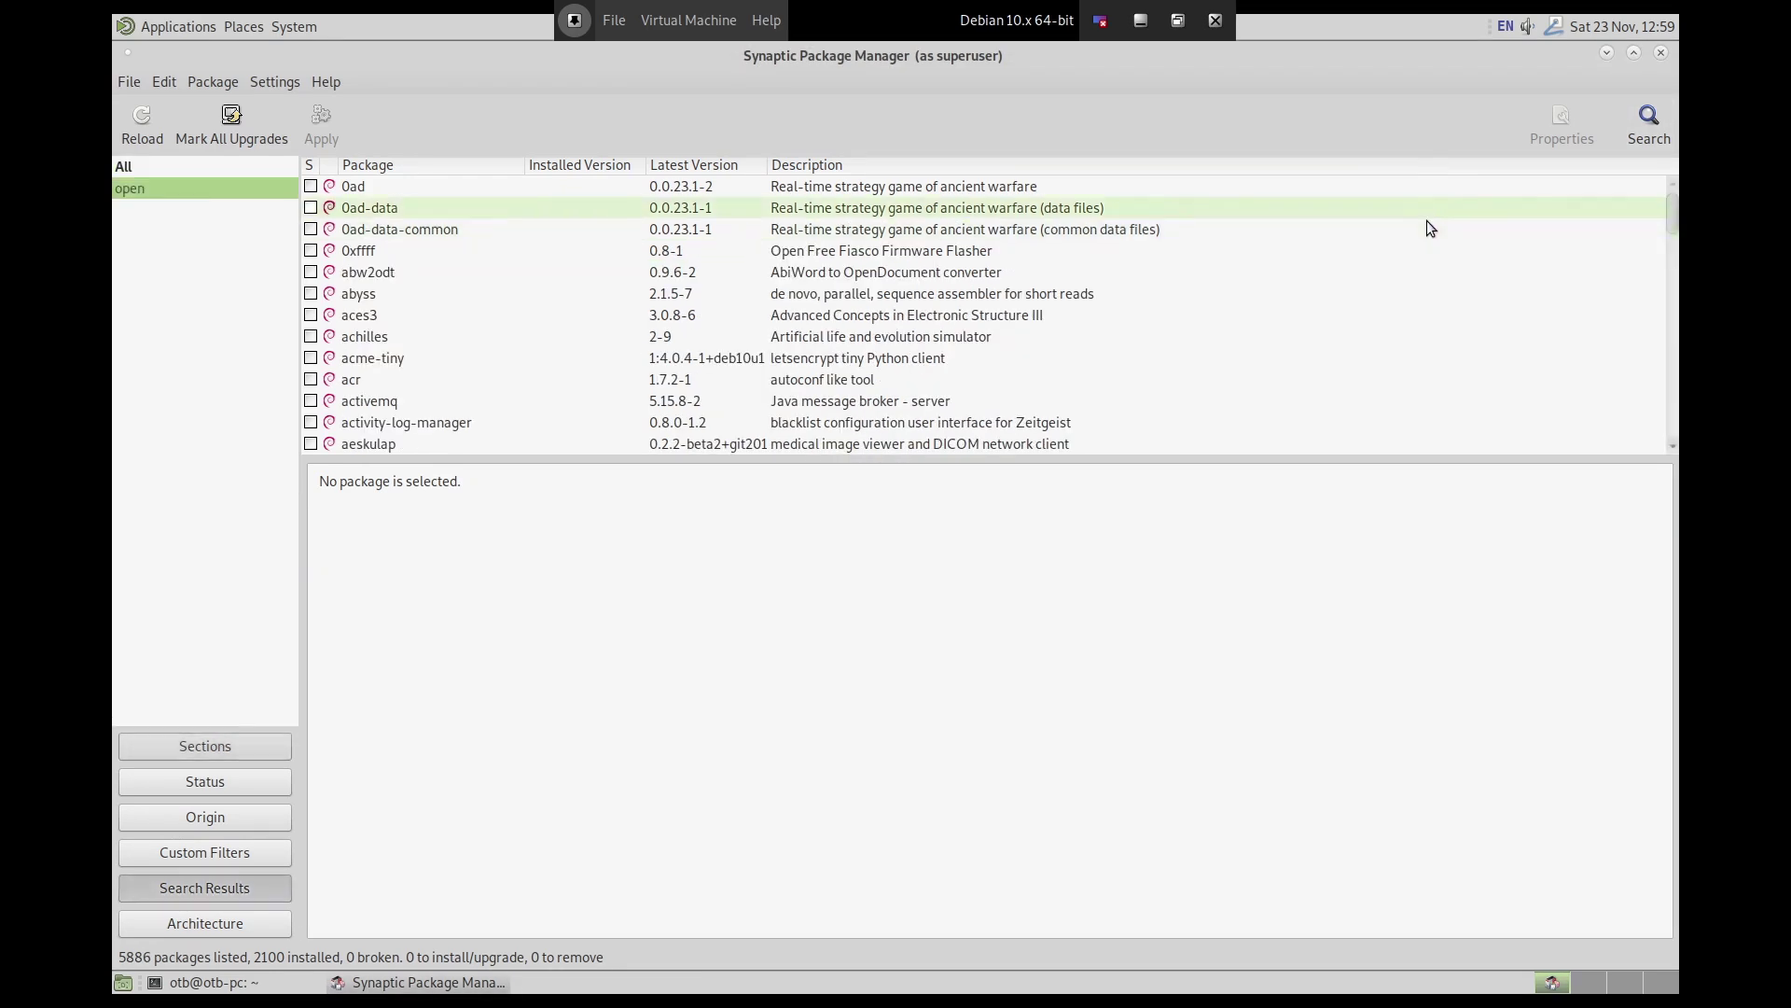
{"action": "left_click_drag", "start_coordinate": [1675, 228], "coordinate": [1670, 349]}
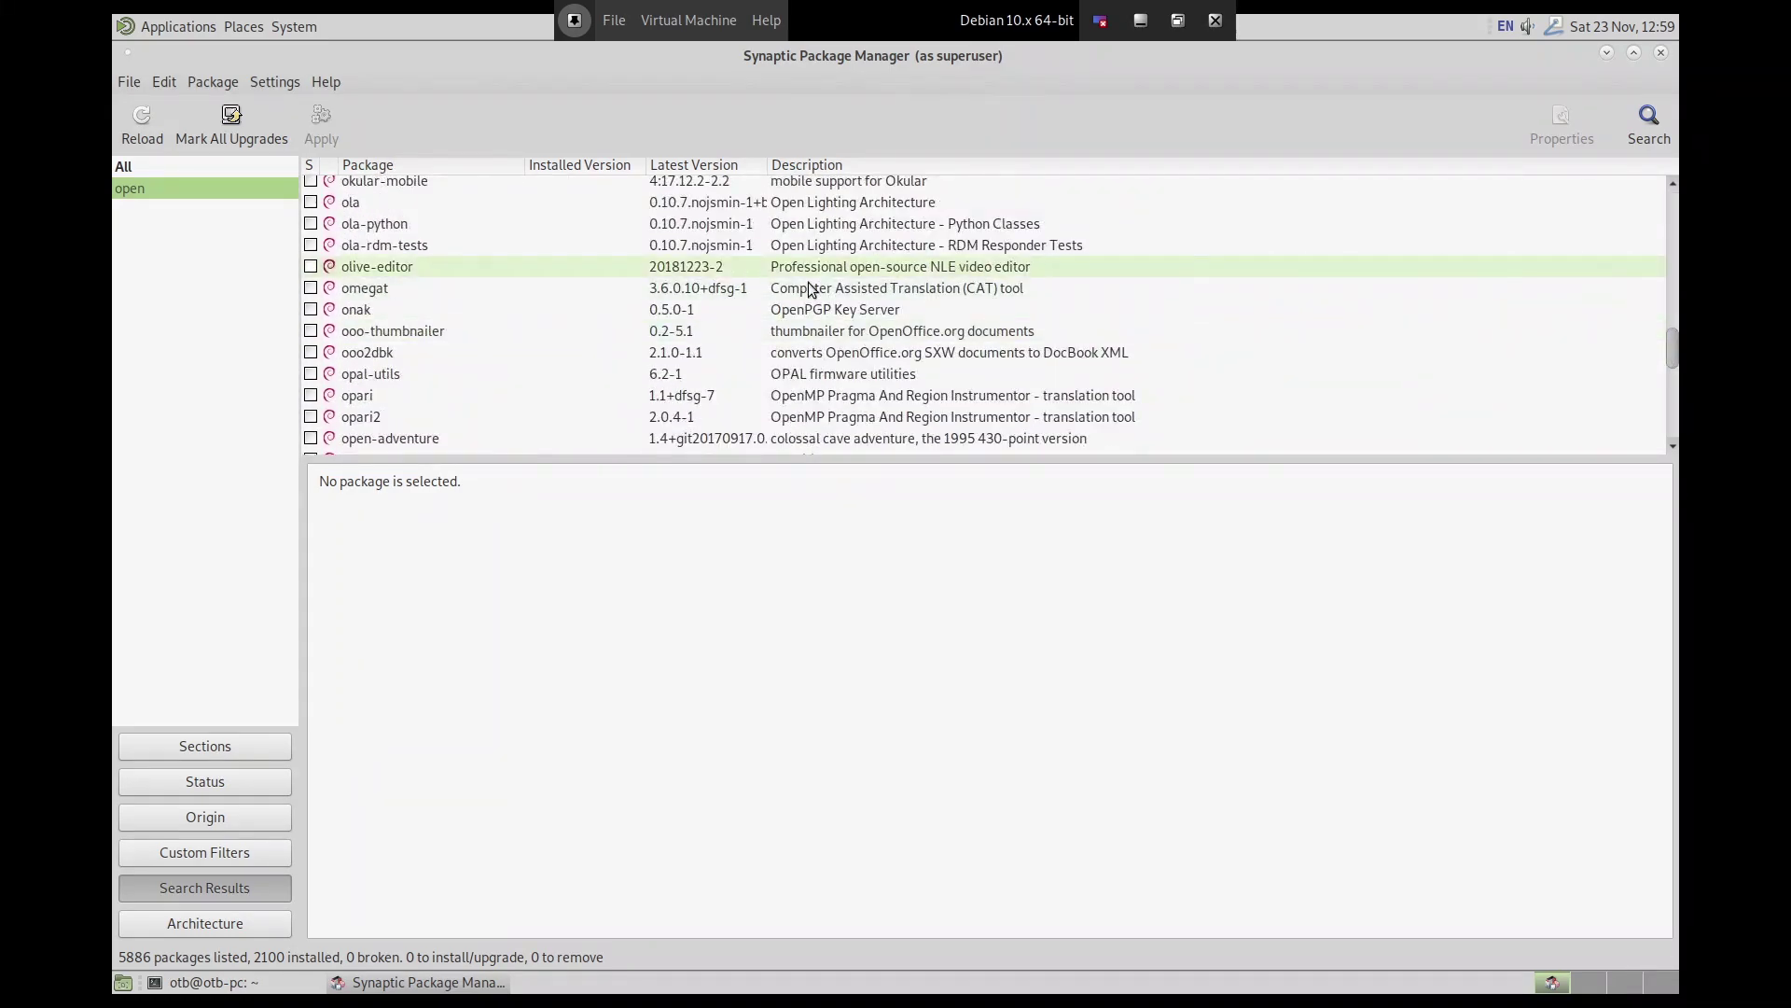
{"action": "scroll", "coordinate": [802, 308], "scroll_direction": "down", "scroll_amount": 1}
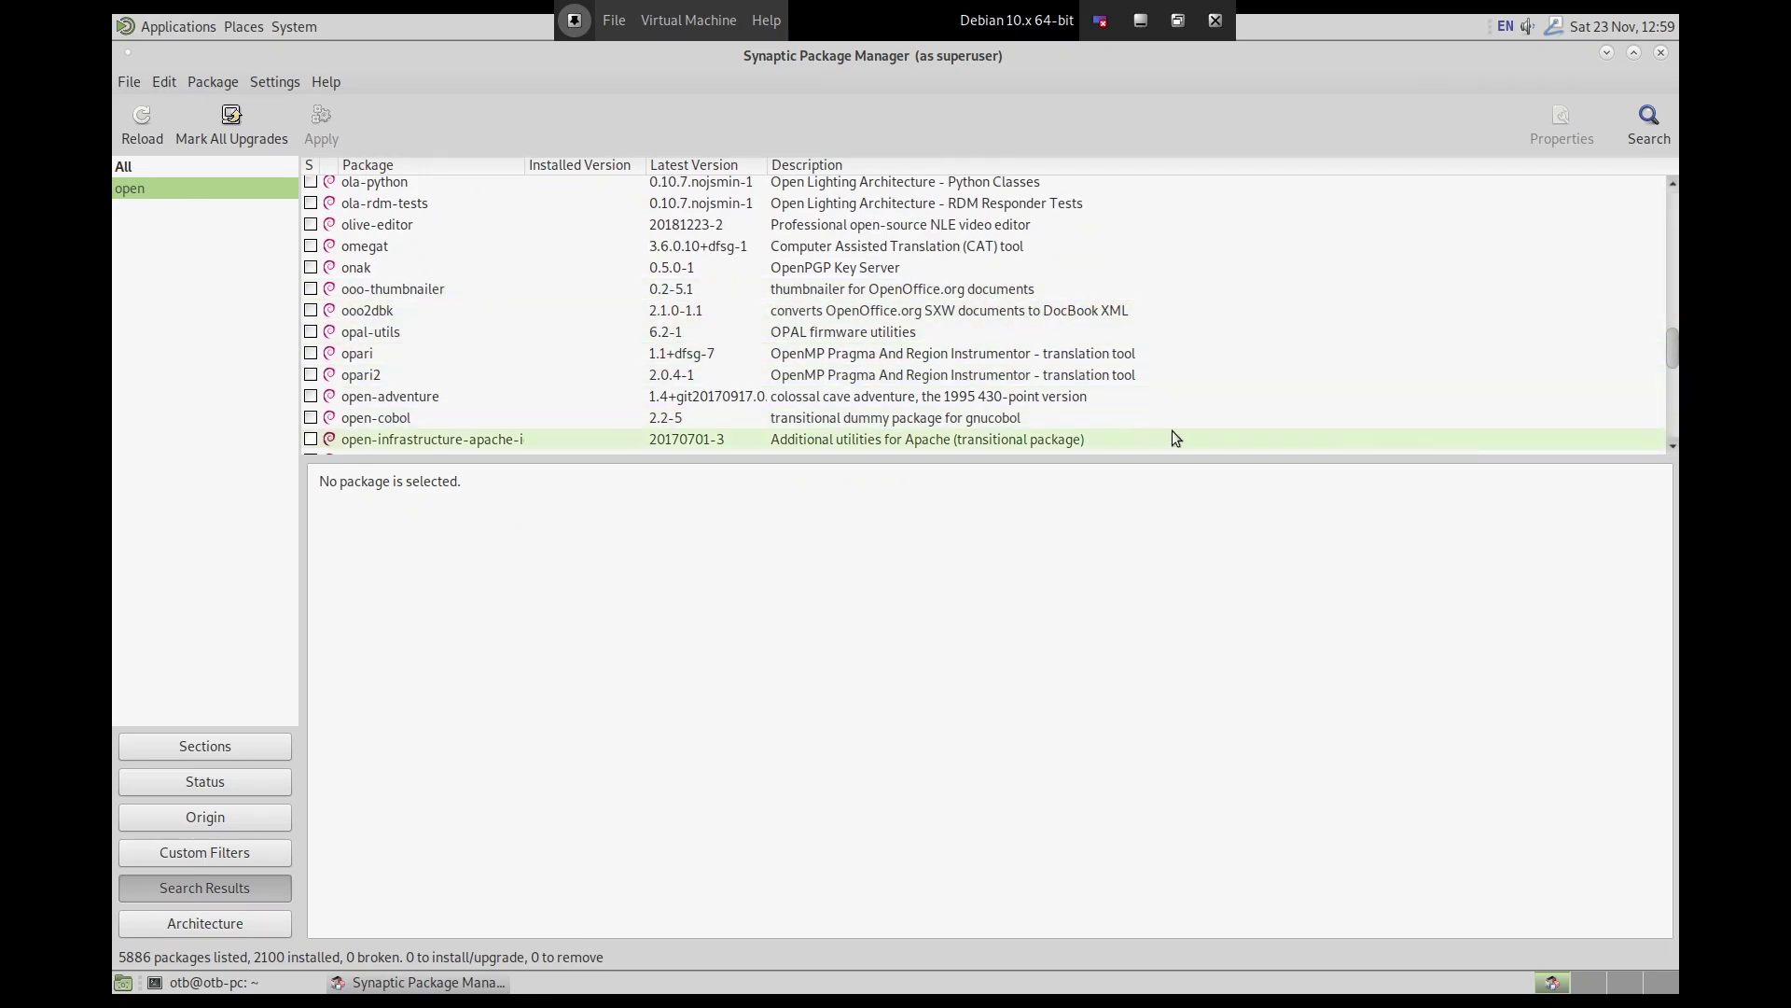
{"action": "left_click_drag", "start_coordinate": [1673, 445], "coordinate": [1673, 445]}
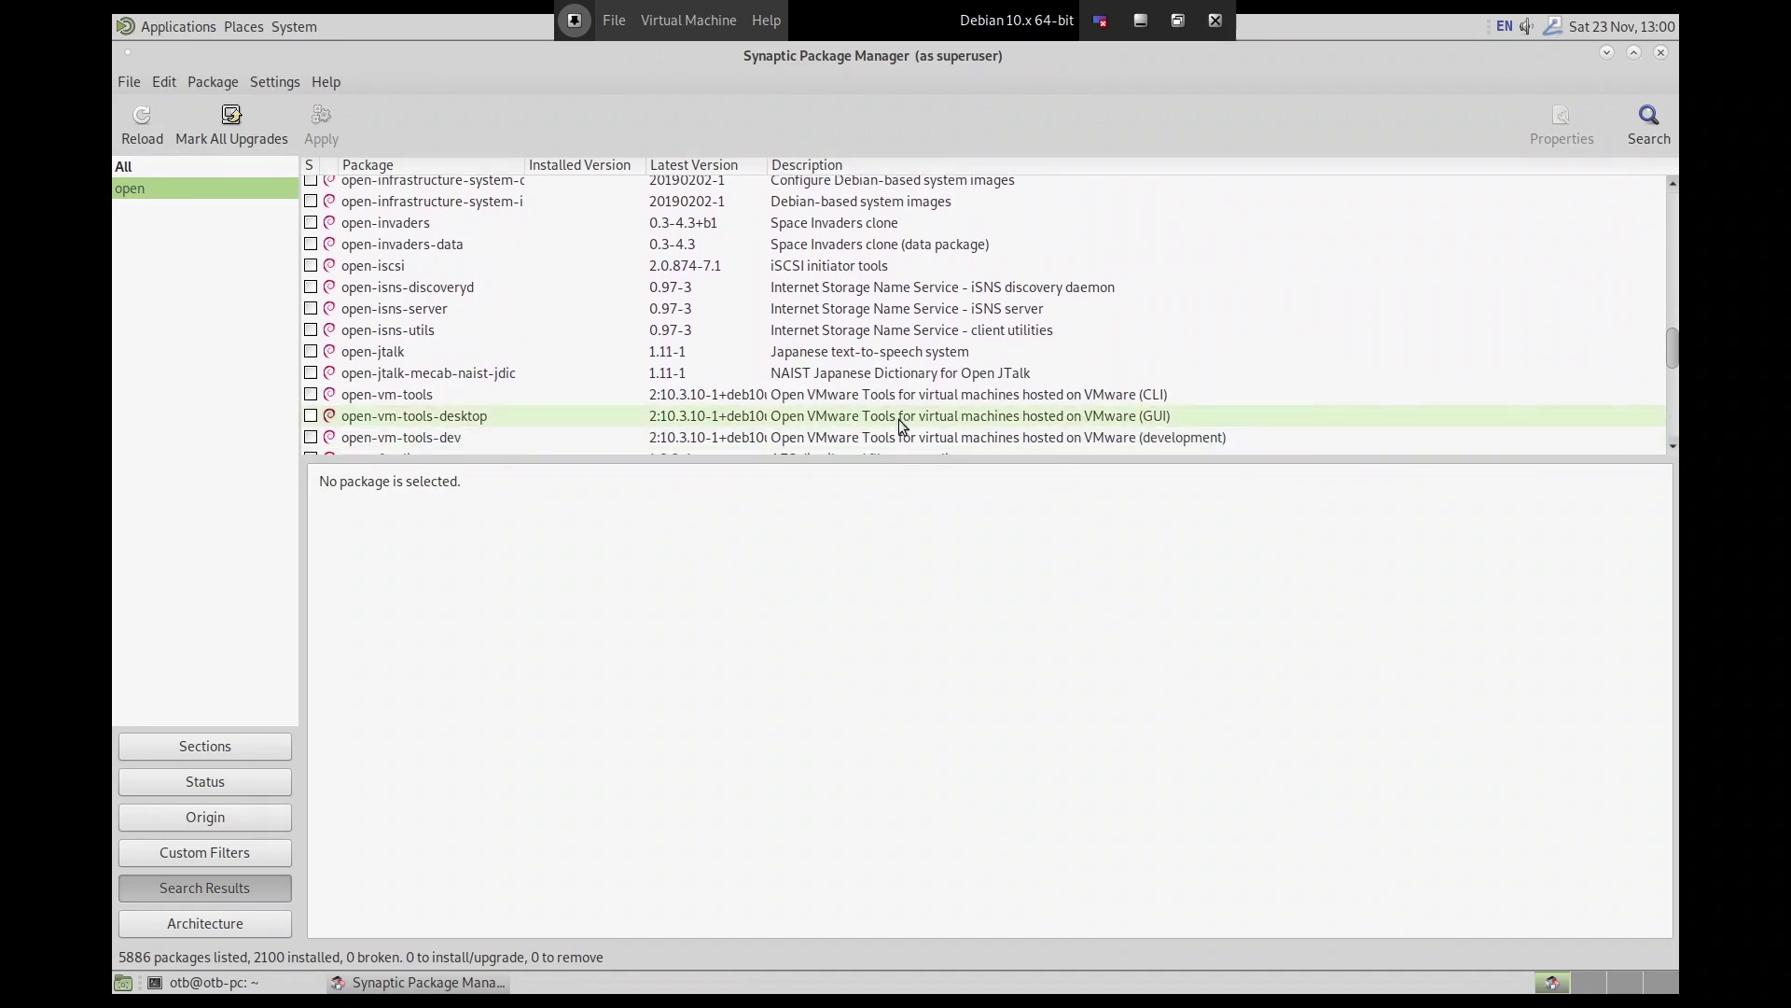
Install open-vm-tools together with its additional required packages, dismiss the completion dialog and close Synaptic
{"action": "left_click", "coordinate": [311, 395]}
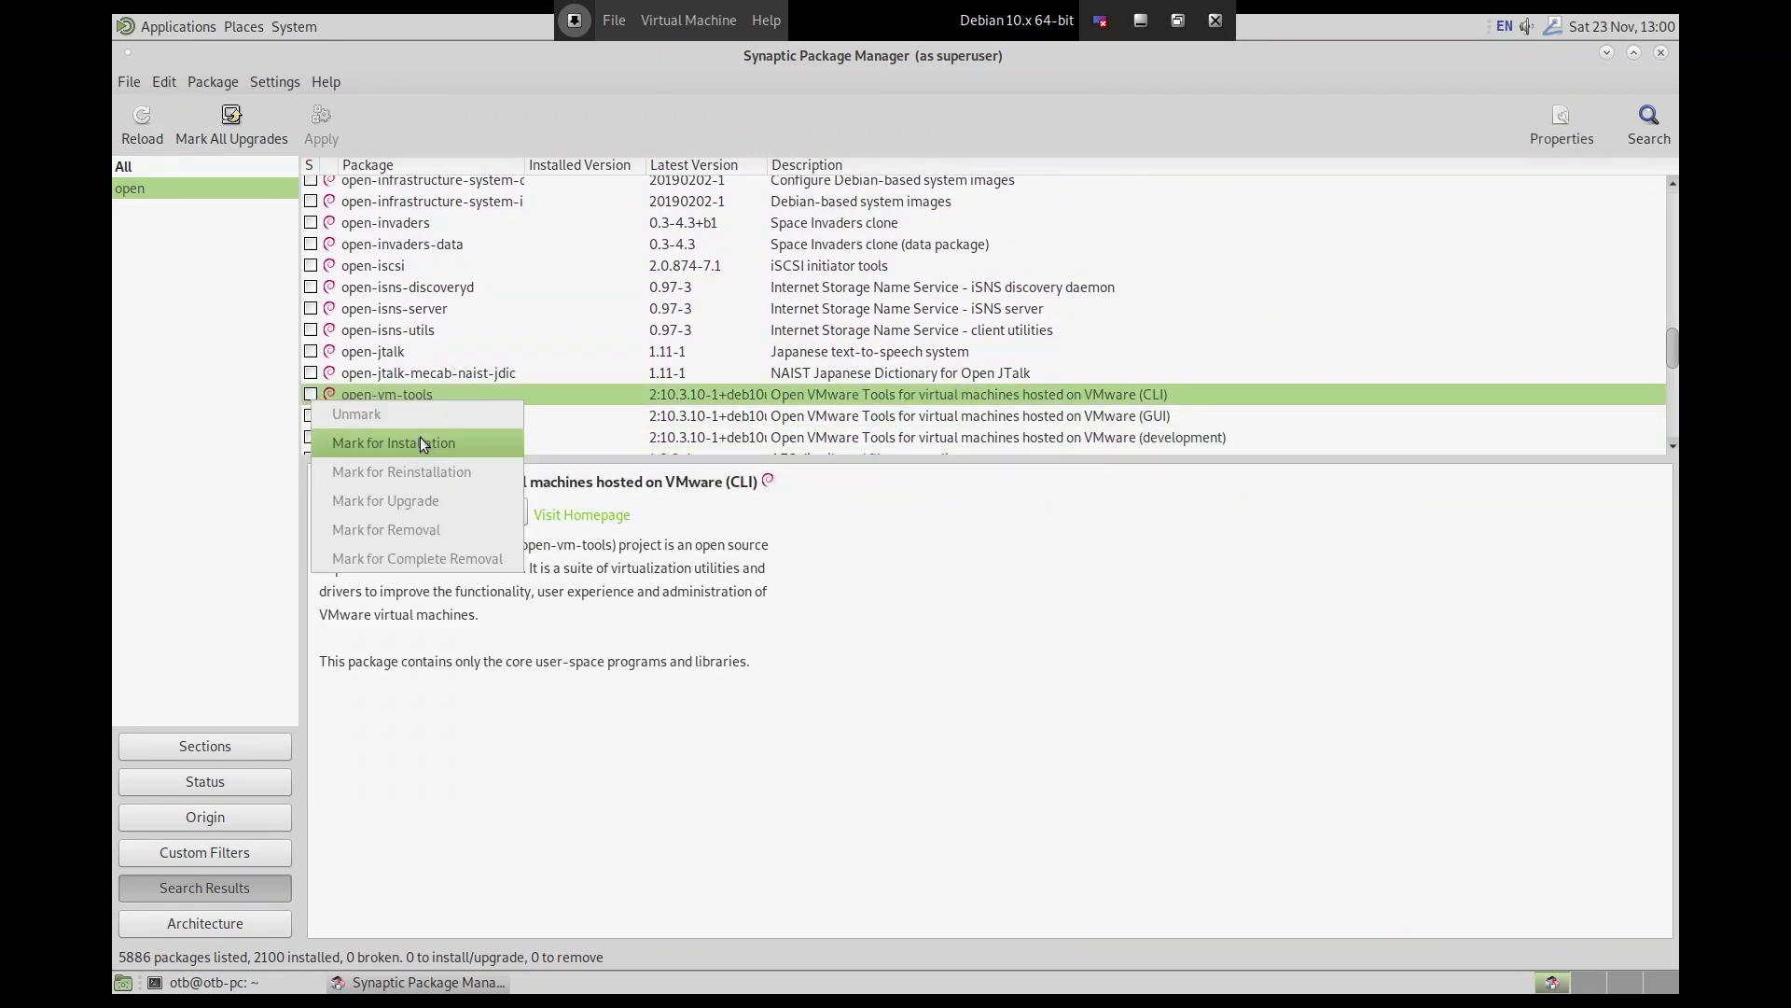
{"action": "left_click", "coordinate": [420, 440]}
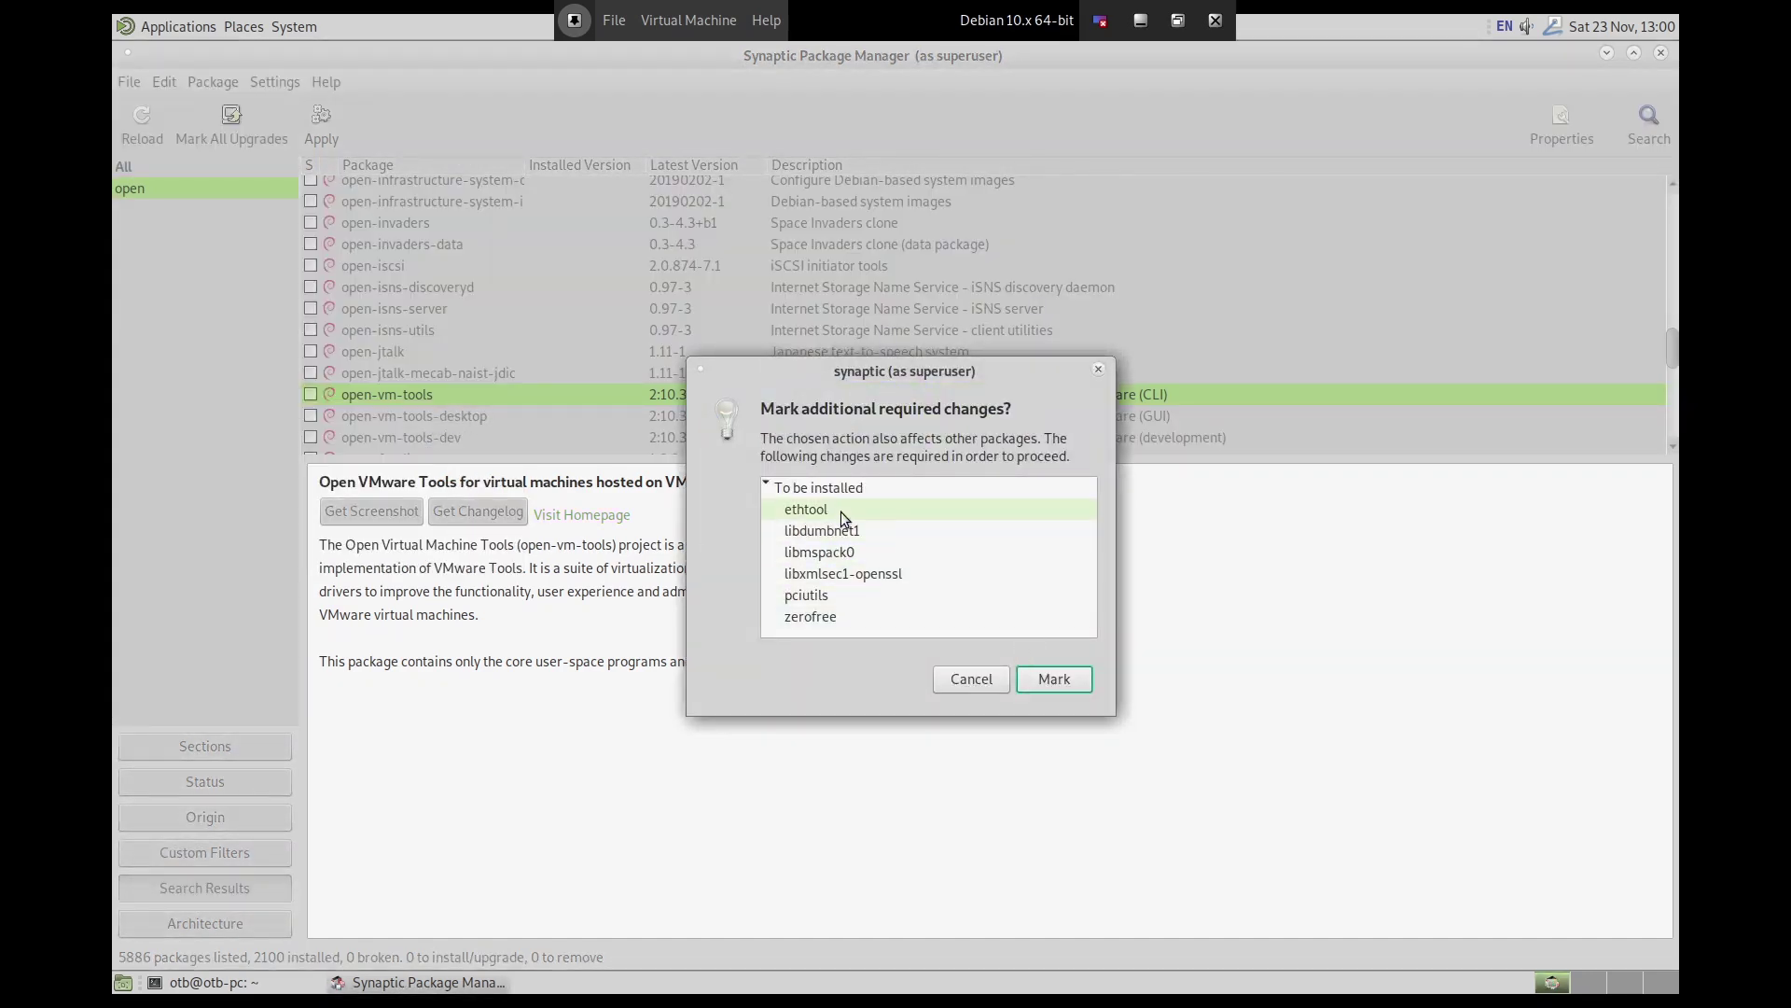
{"action": "left_click", "coordinate": [1055, 679]}
{"action": "left_click", "coordinate": [323, 115]}
{"action": "left_click", "coordinate": [1166, 725]}
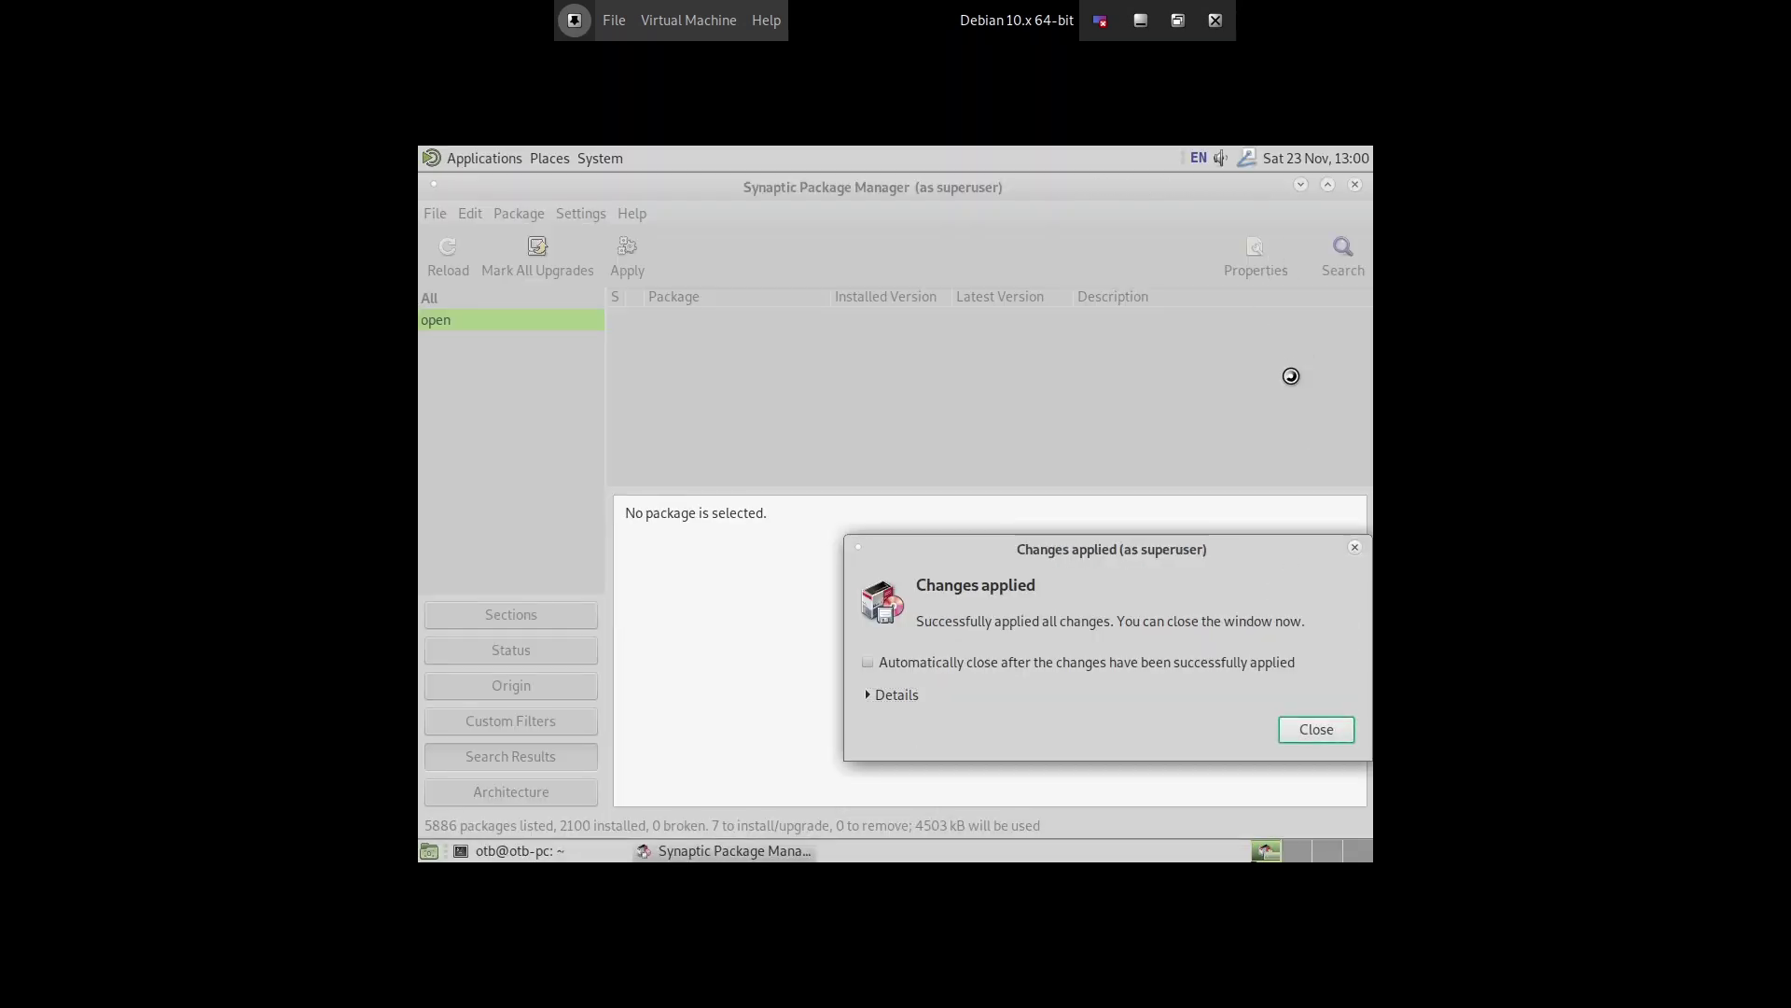
{"action": "left_click", "coordinate": [1316, 729]}
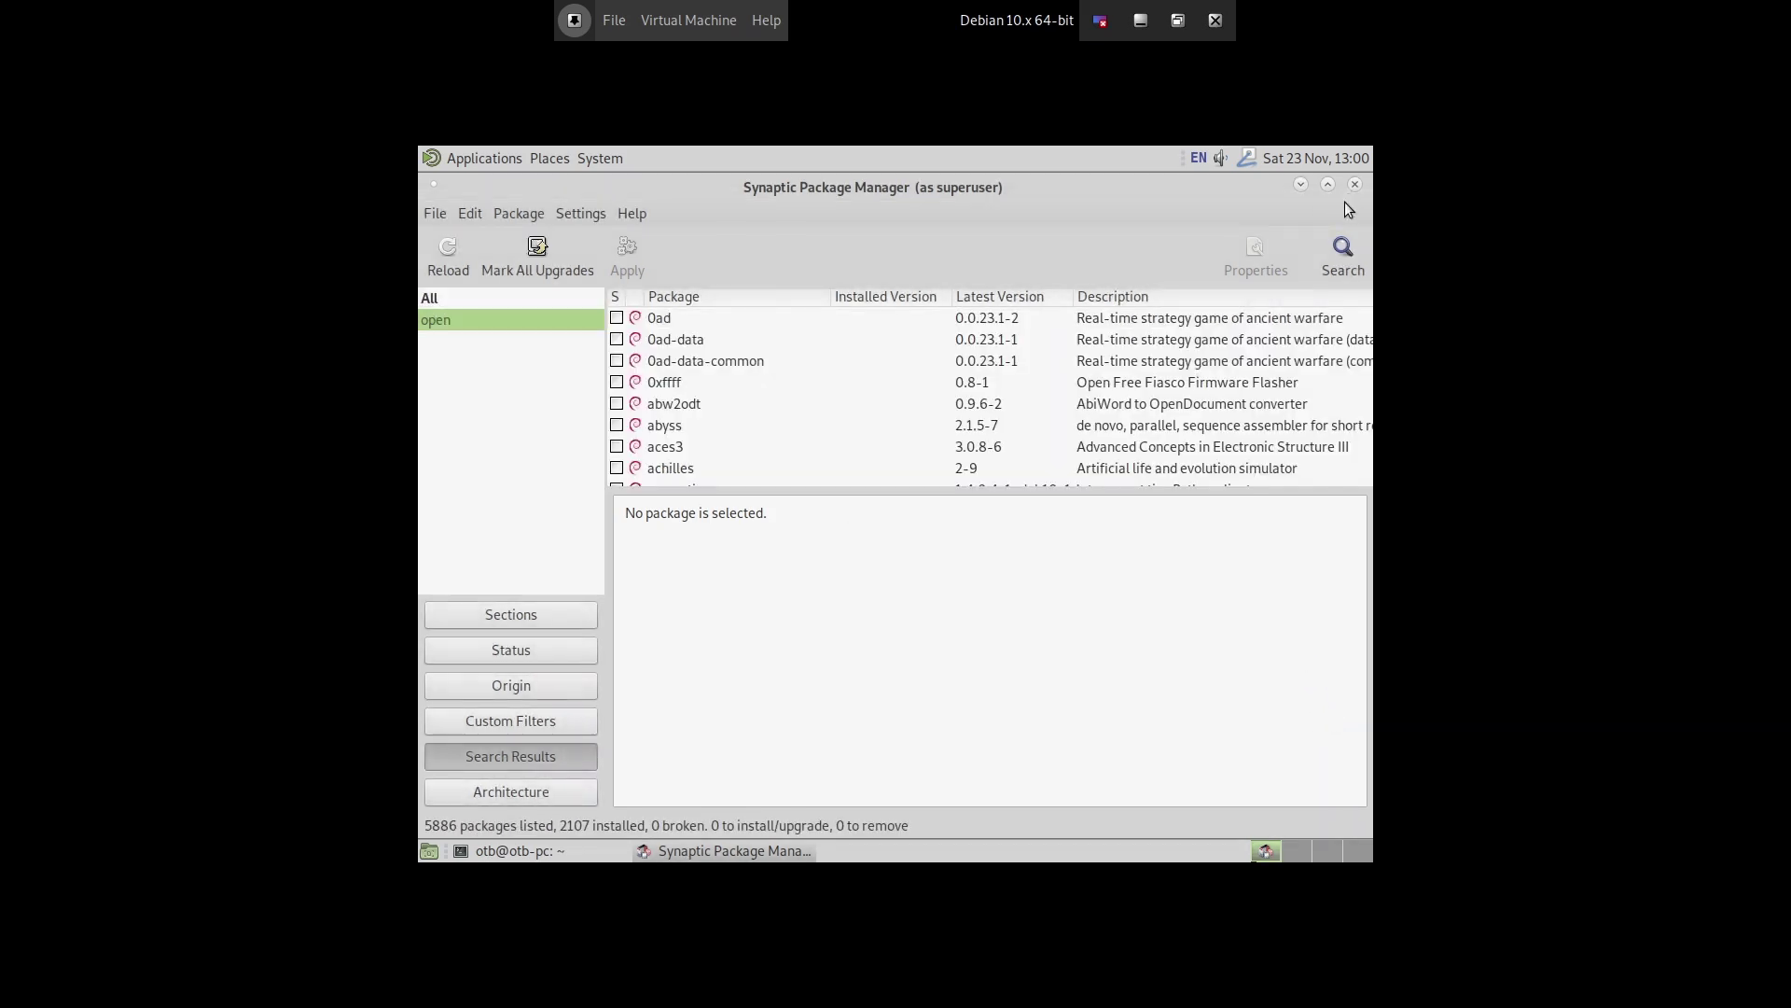
{"action": "left_click", "coordinate": [1355, 183]}
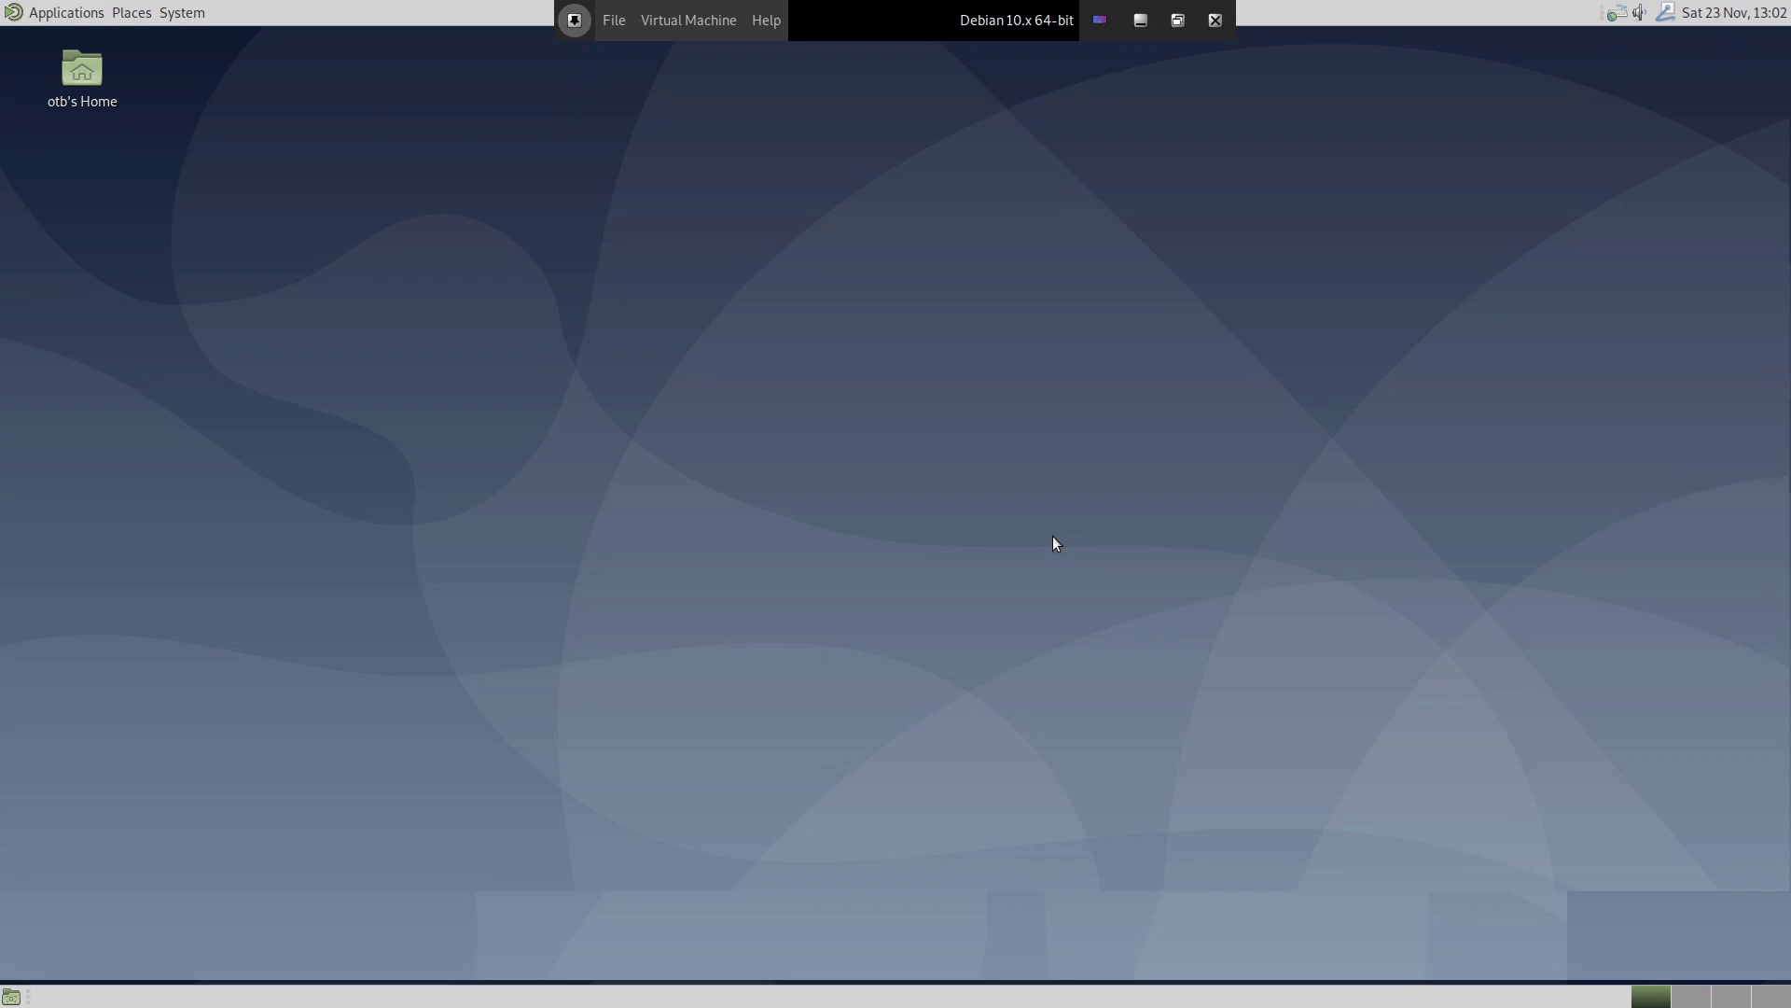
Check the guest's display resolution in the Control Center's monitor preferences, then close both windows
{"action": "left_click", "coordinate": [198, 14]}
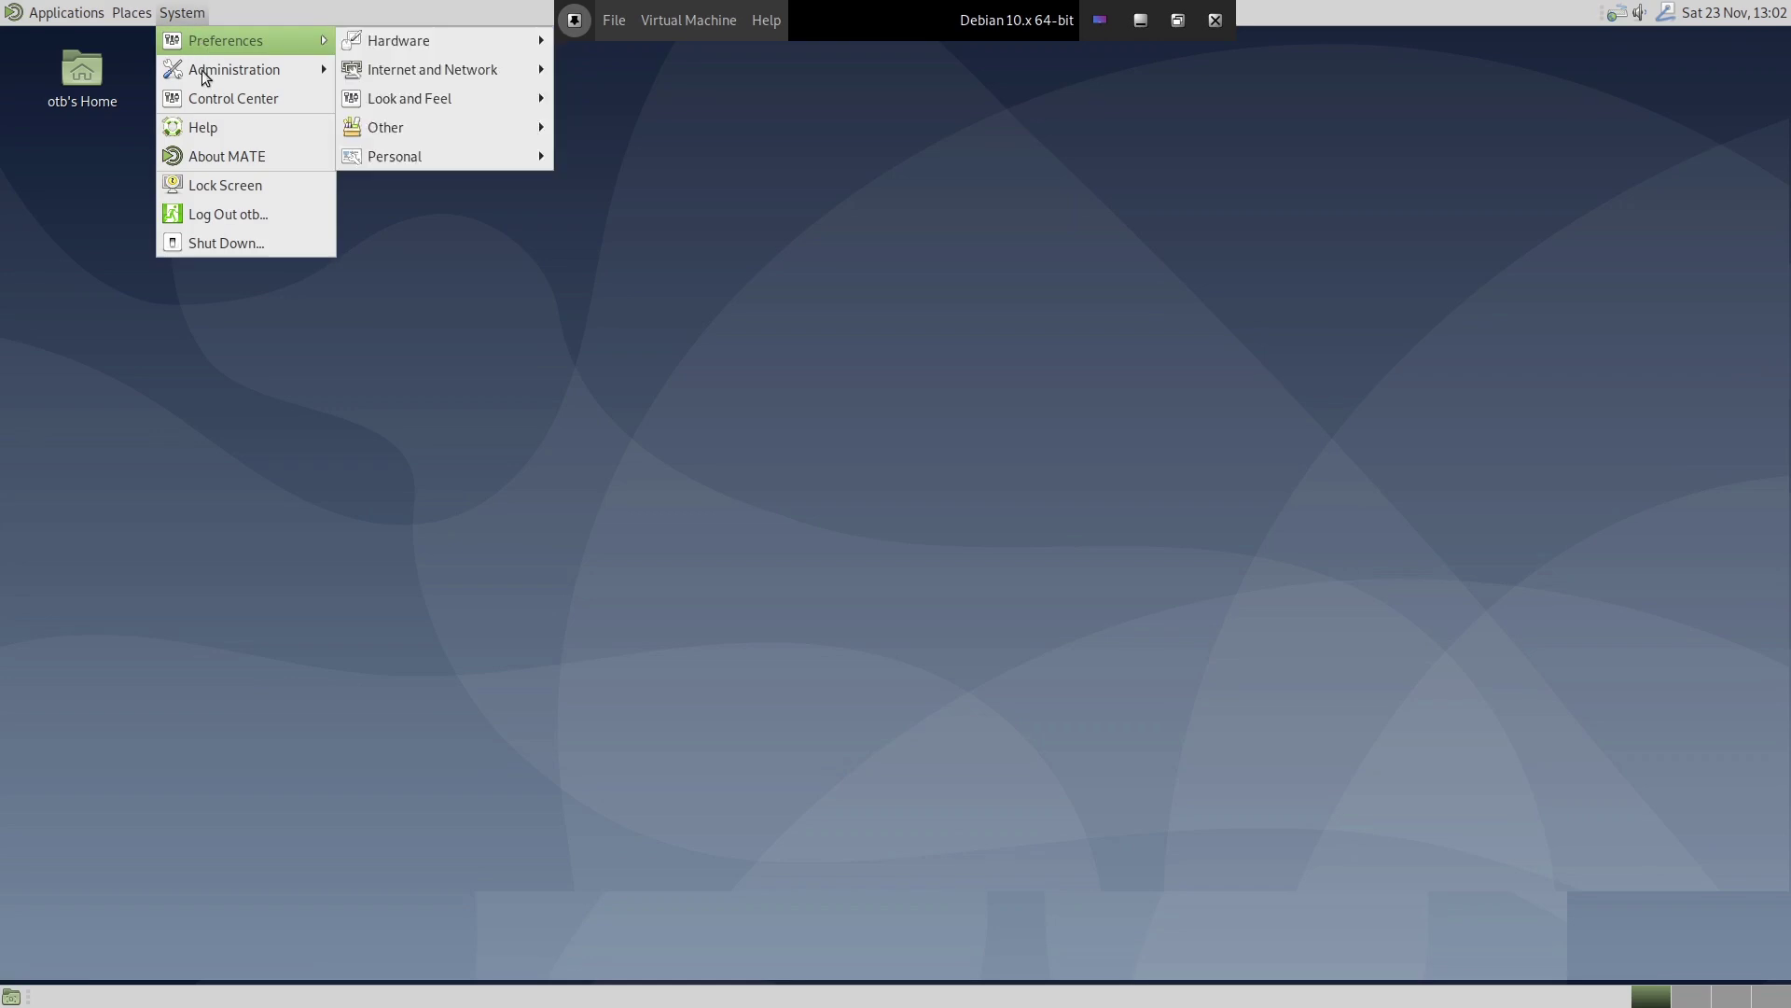
{"action": "left_click", "coordinate": [239, 100]}
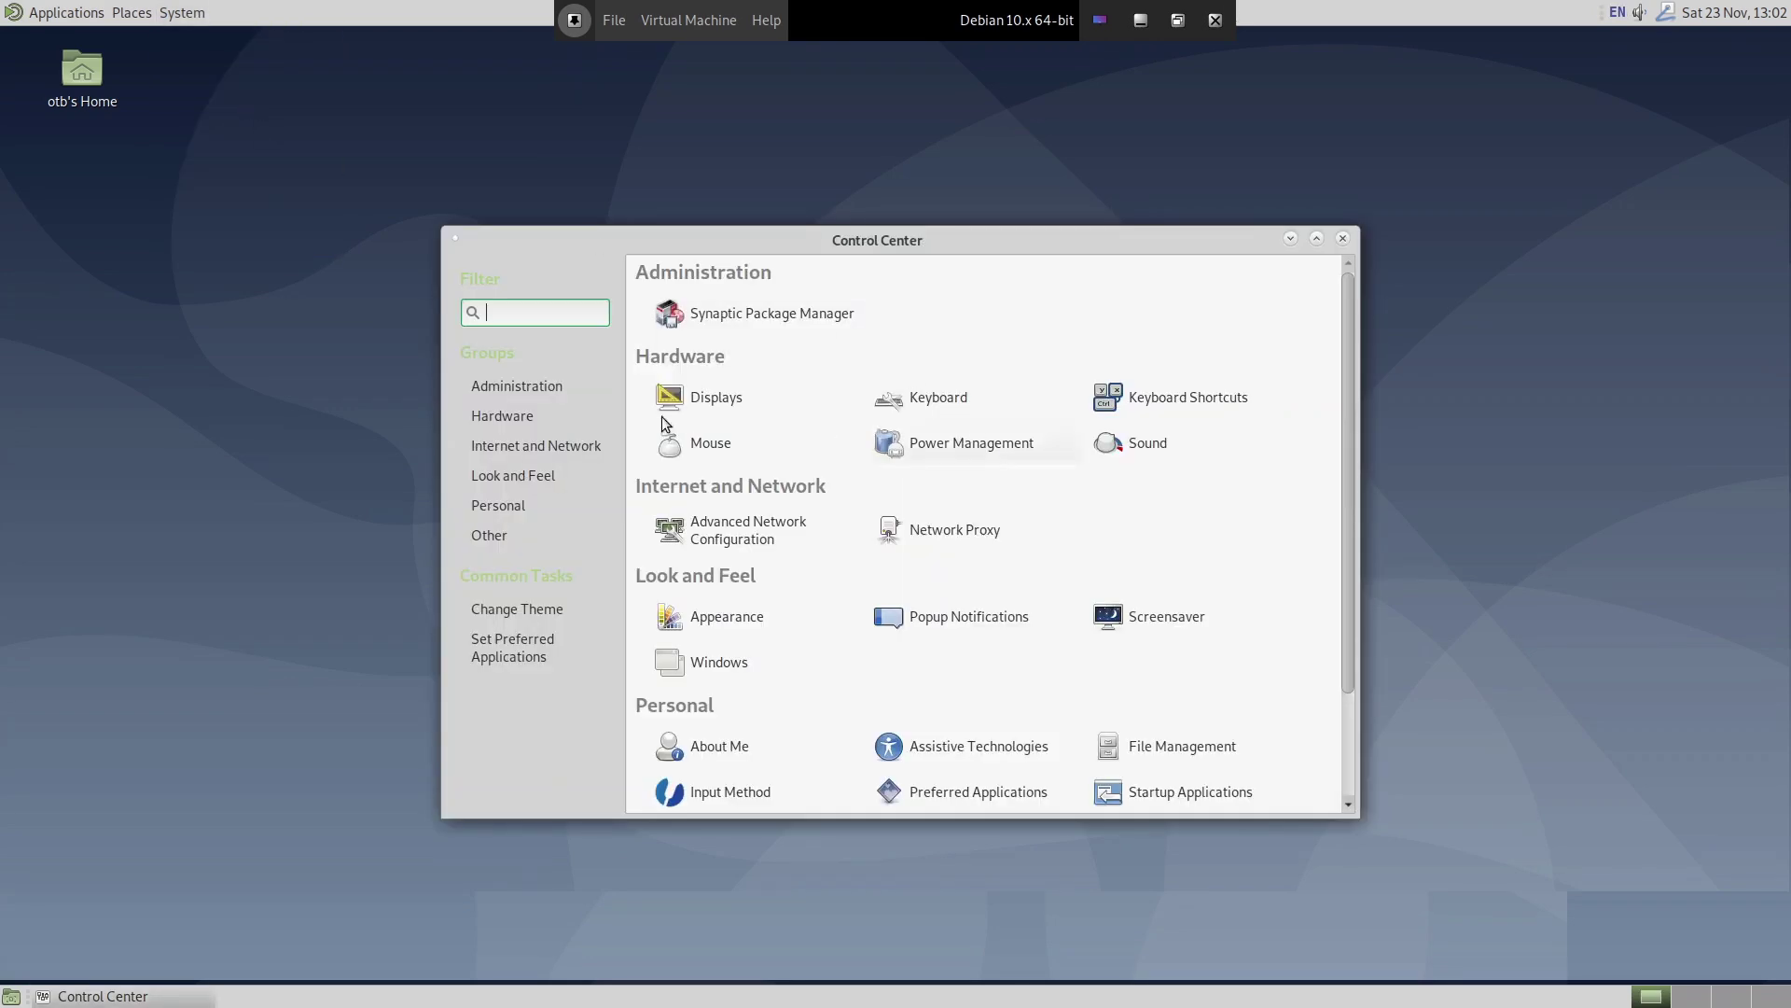
{"action": "left_click", "coordinate": [711, 392]}
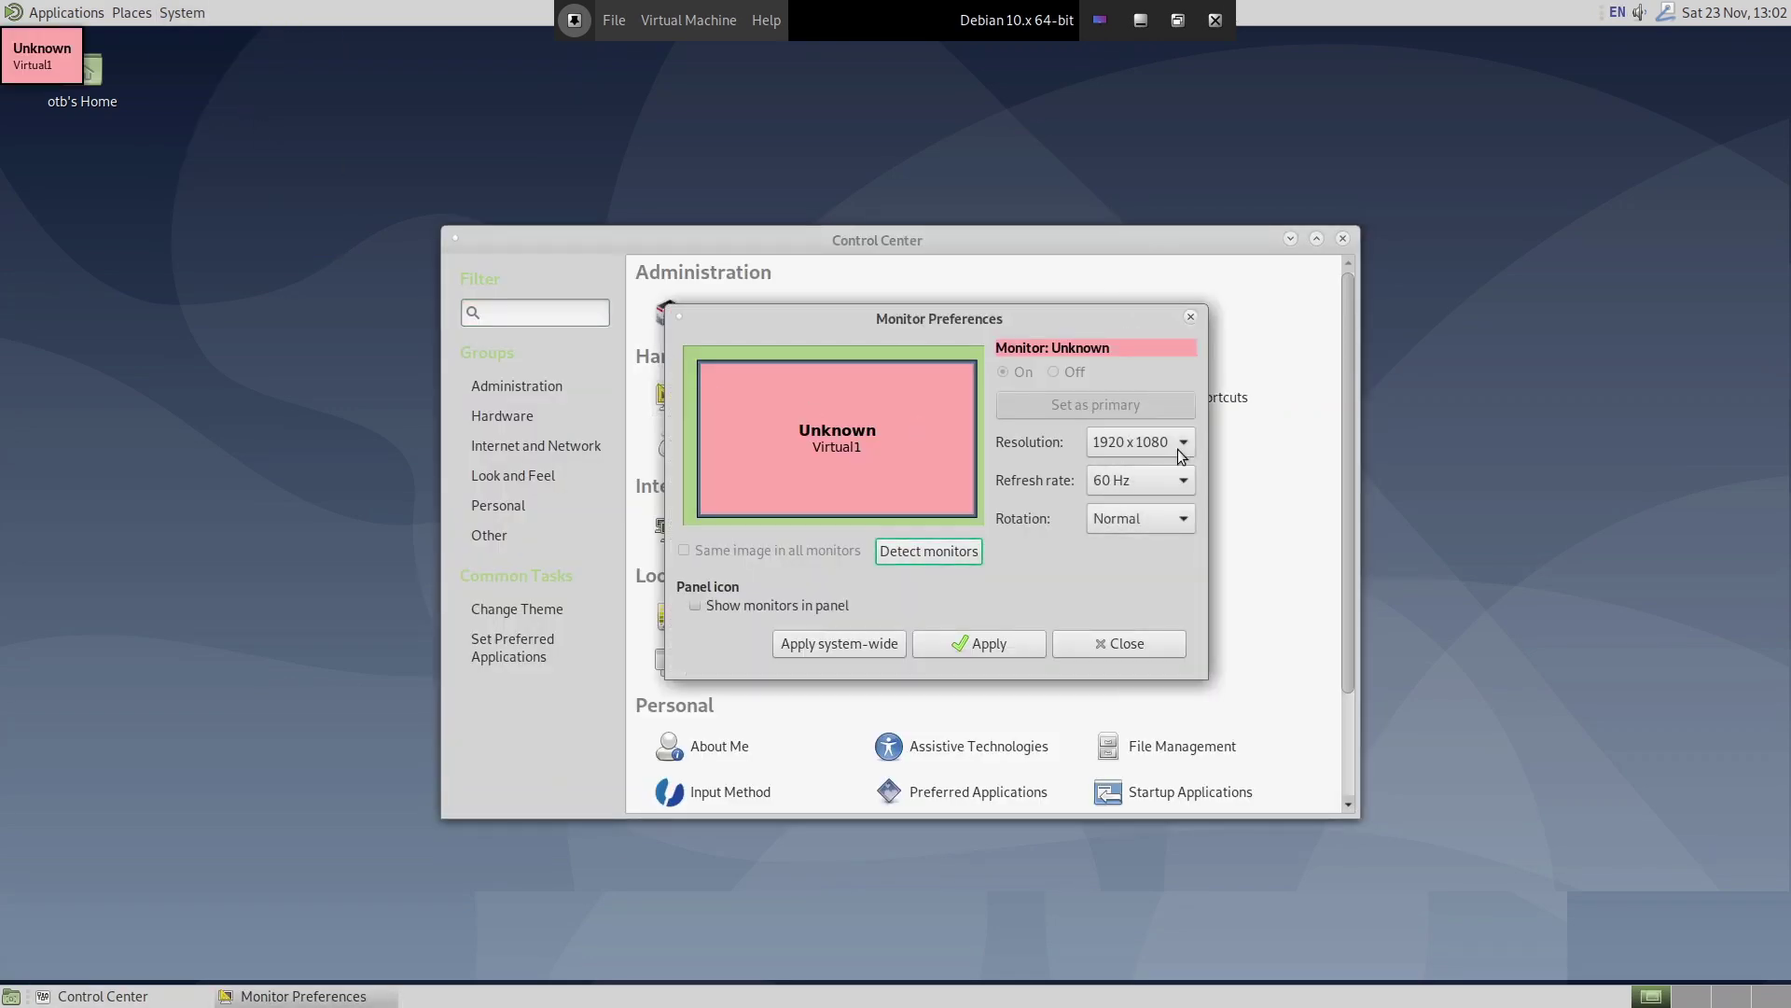
{"action": "left_click", "coordinate": [1144, 642]}
{"action": "left_click", "coordinate": [1343, 239]}
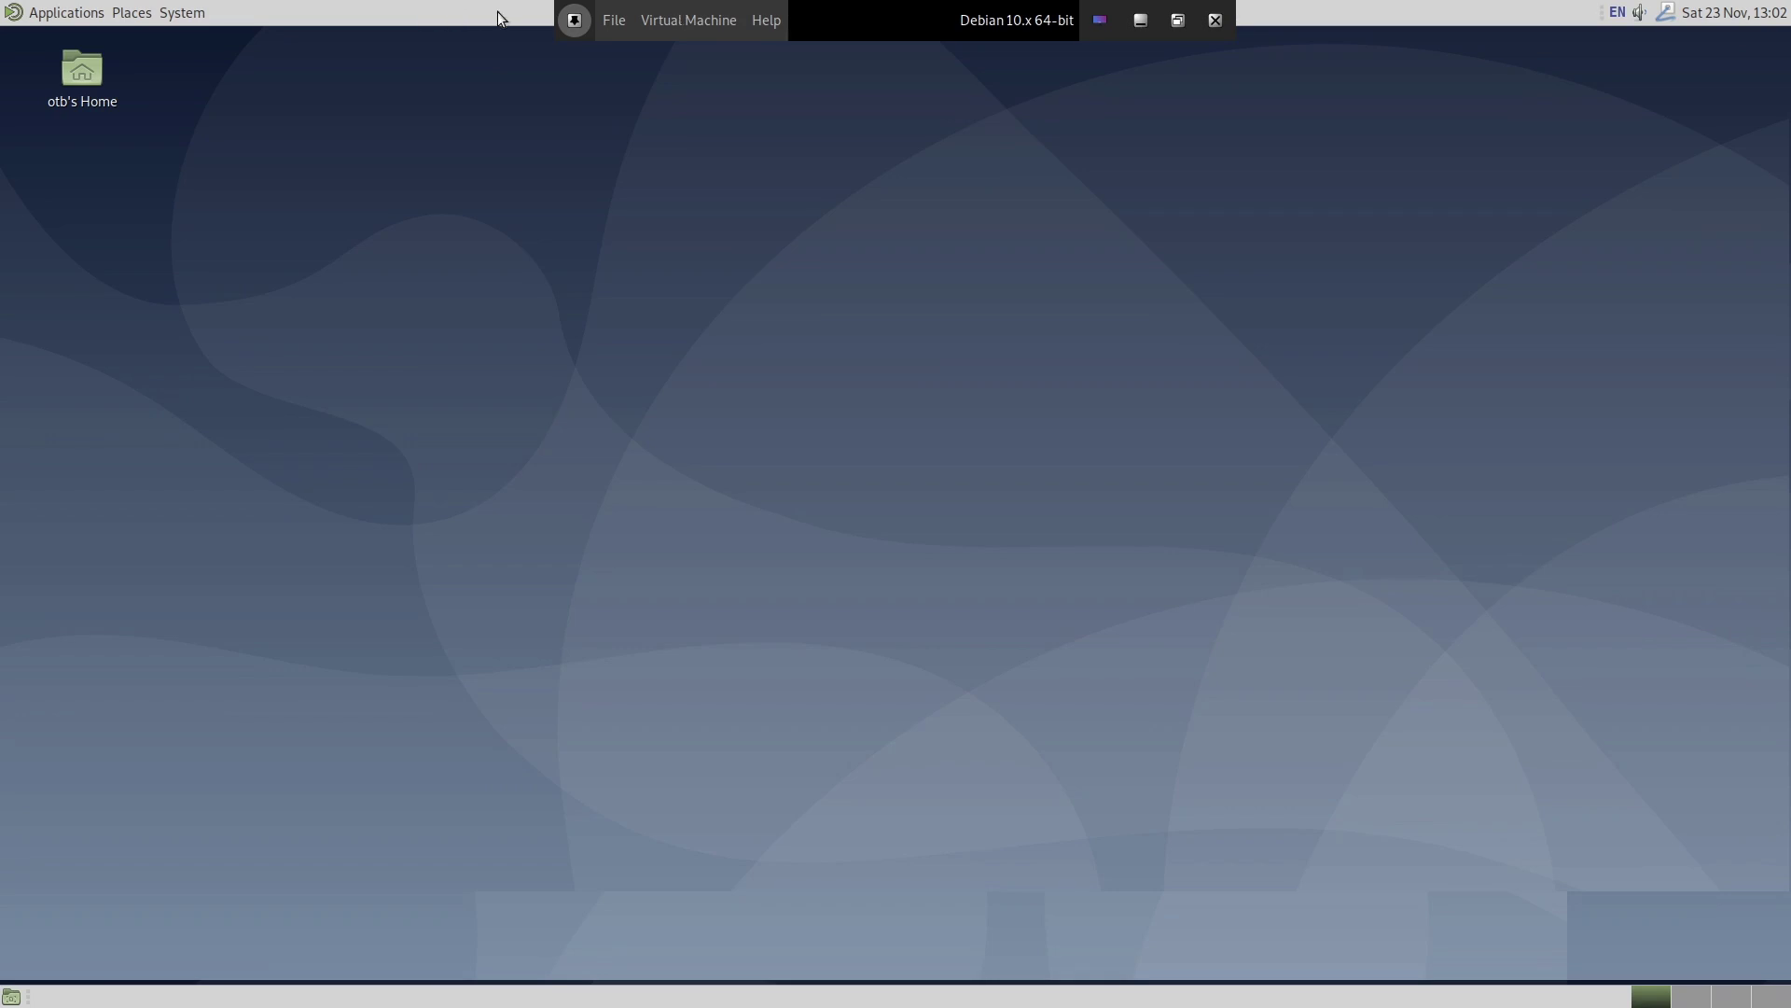
{"action": "left_click", "coordinate": [609, 23]}
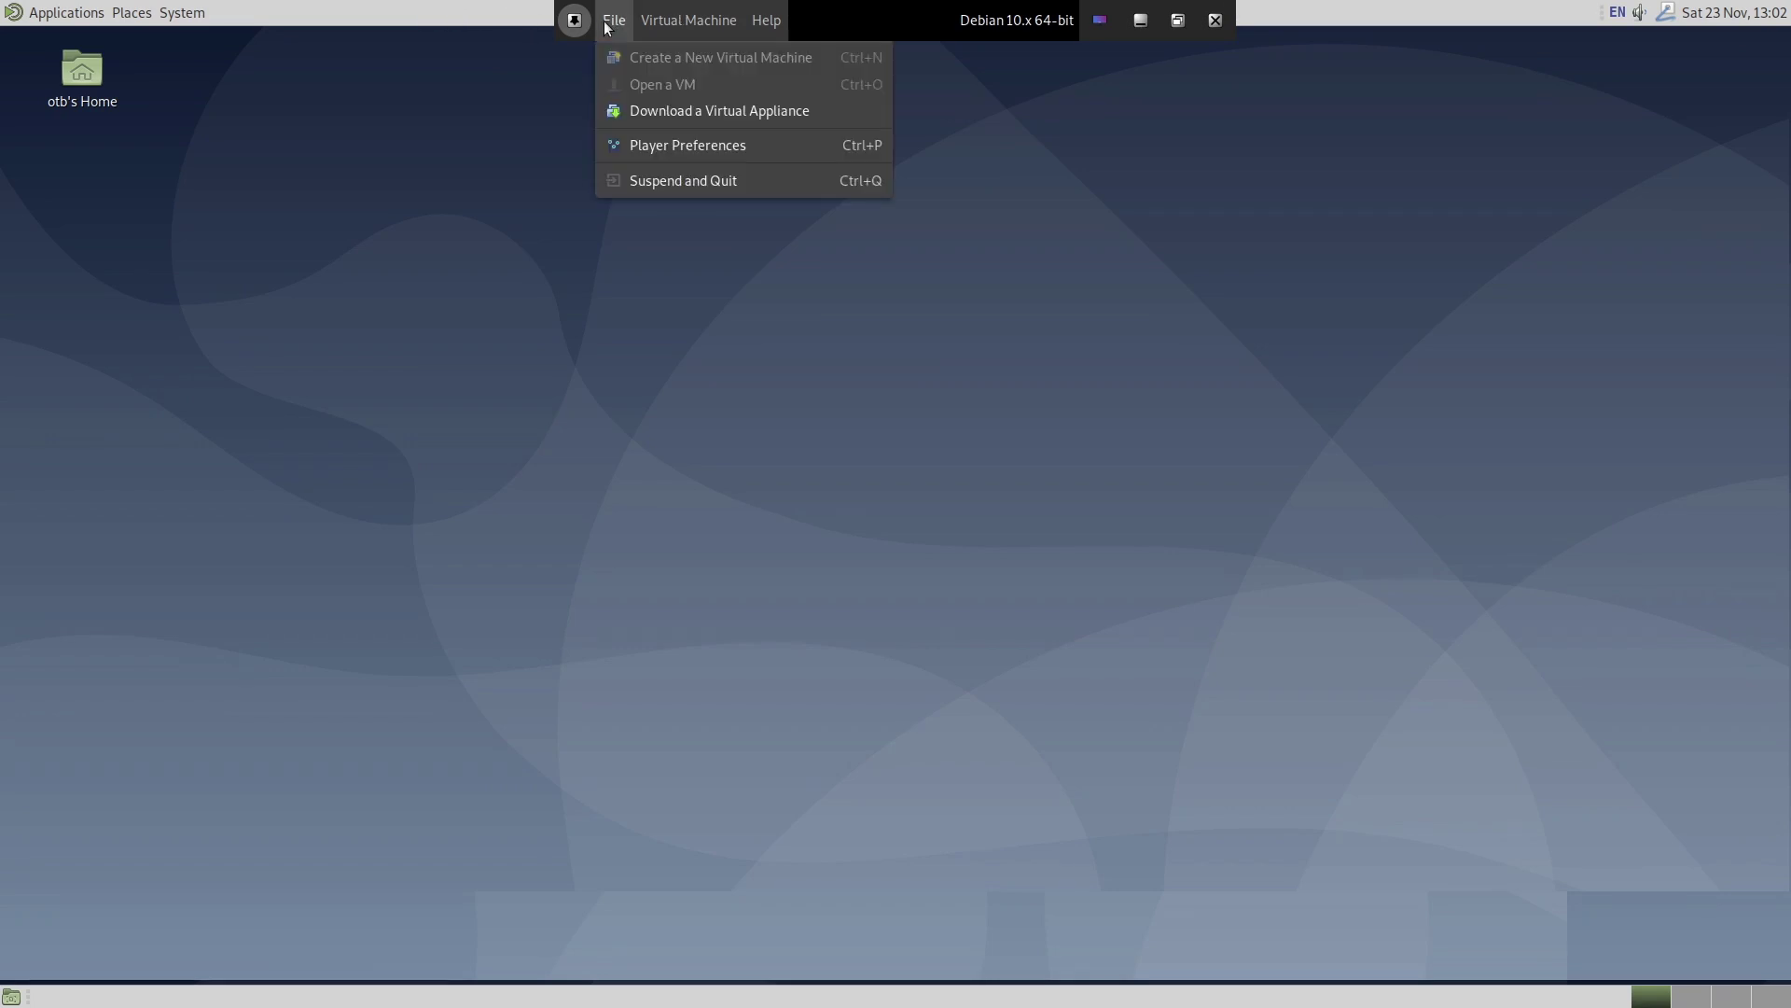
{"action": "mouse_move", "coordinate": [676, 28]}
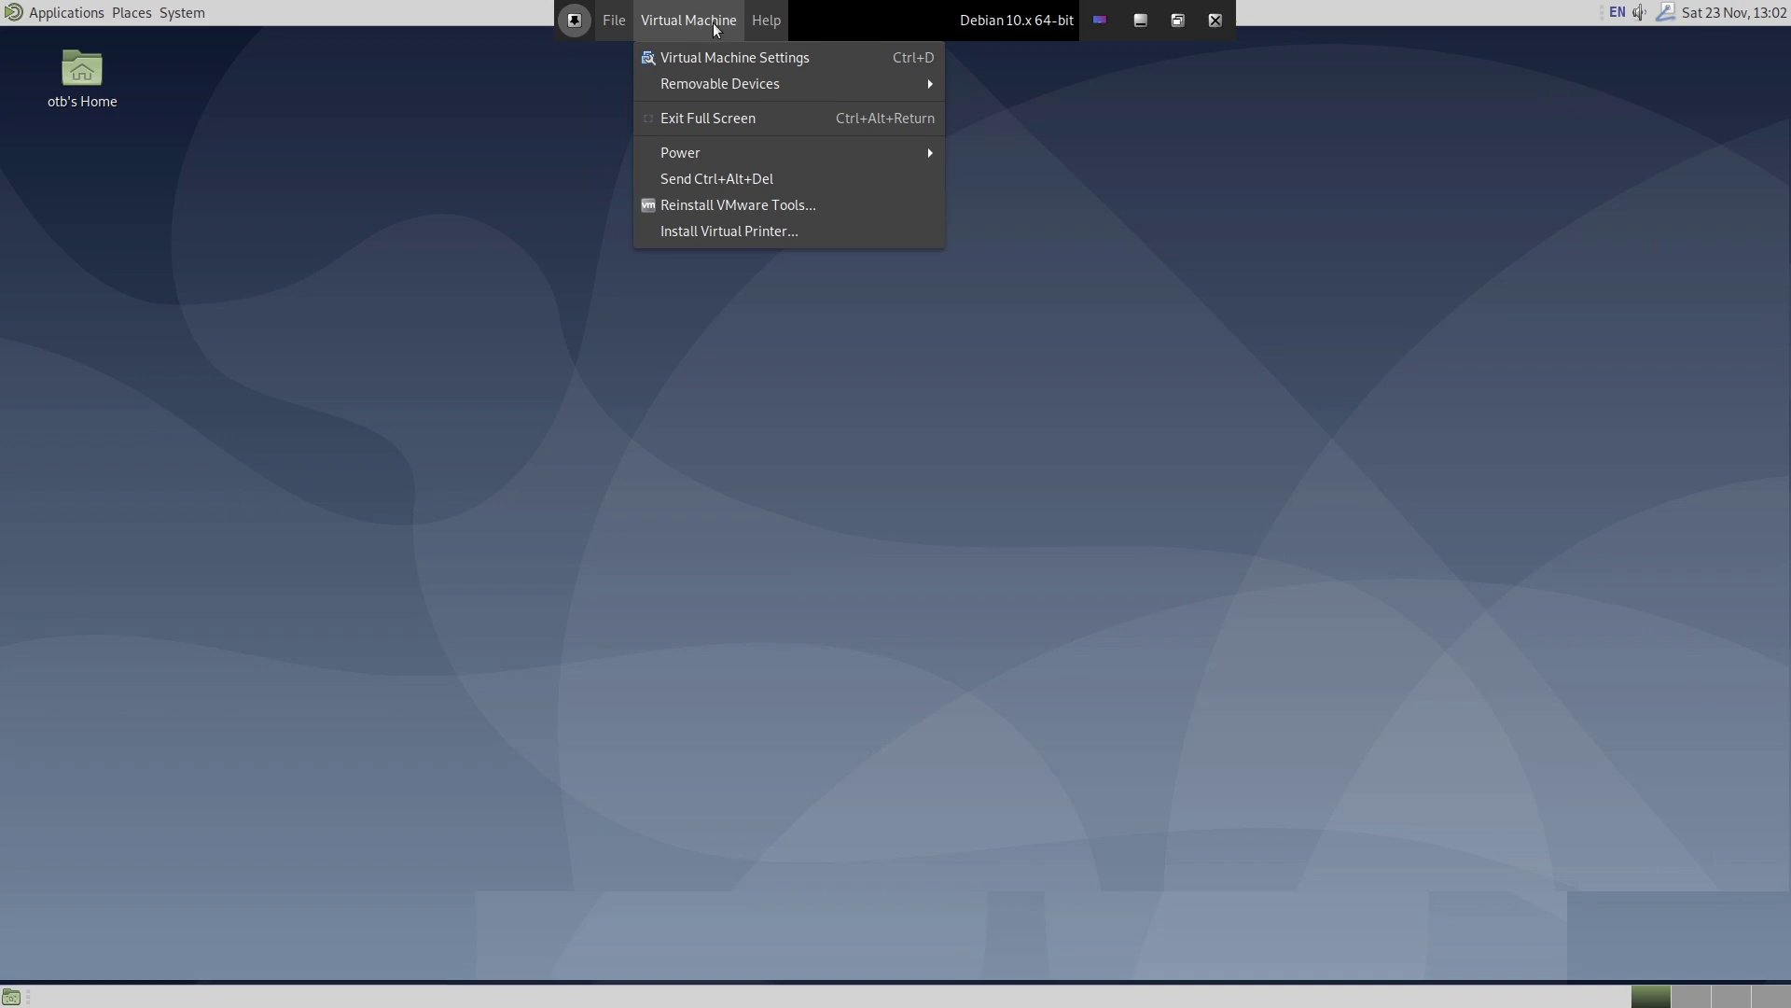
{"action": "mouse_move", "coordinate": [751, 26]}
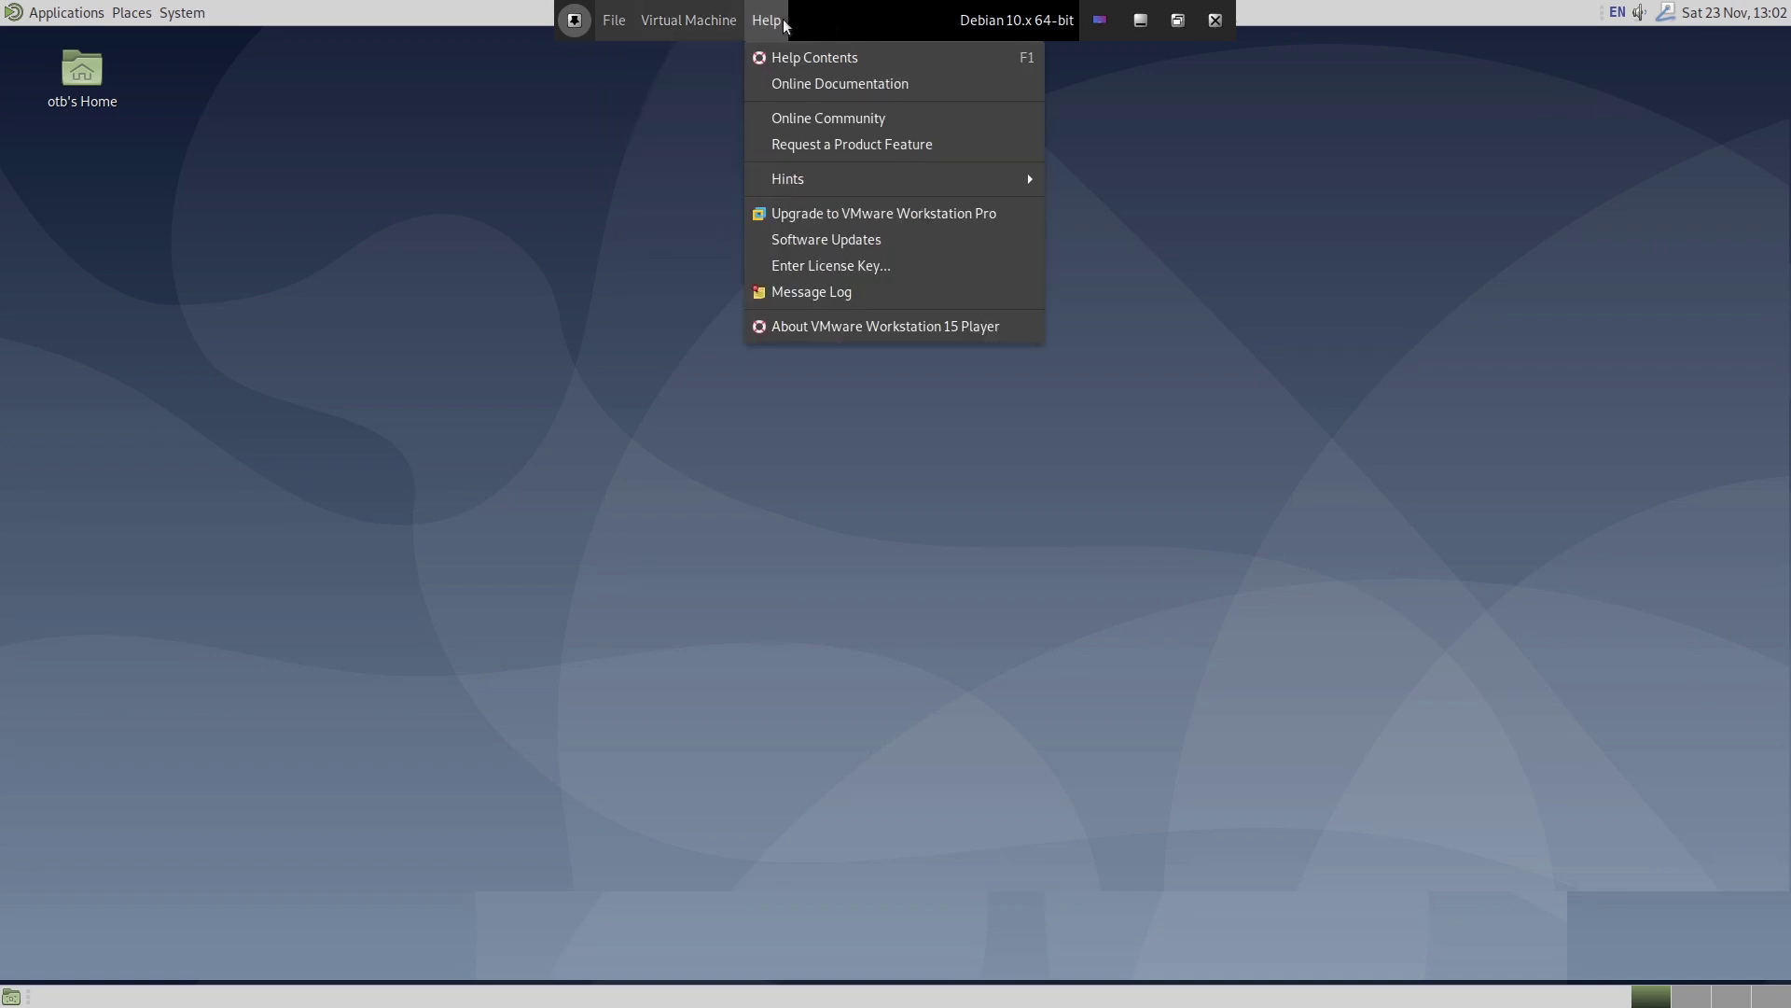
{"action": "left_click", "coordinate": [555, 97]}
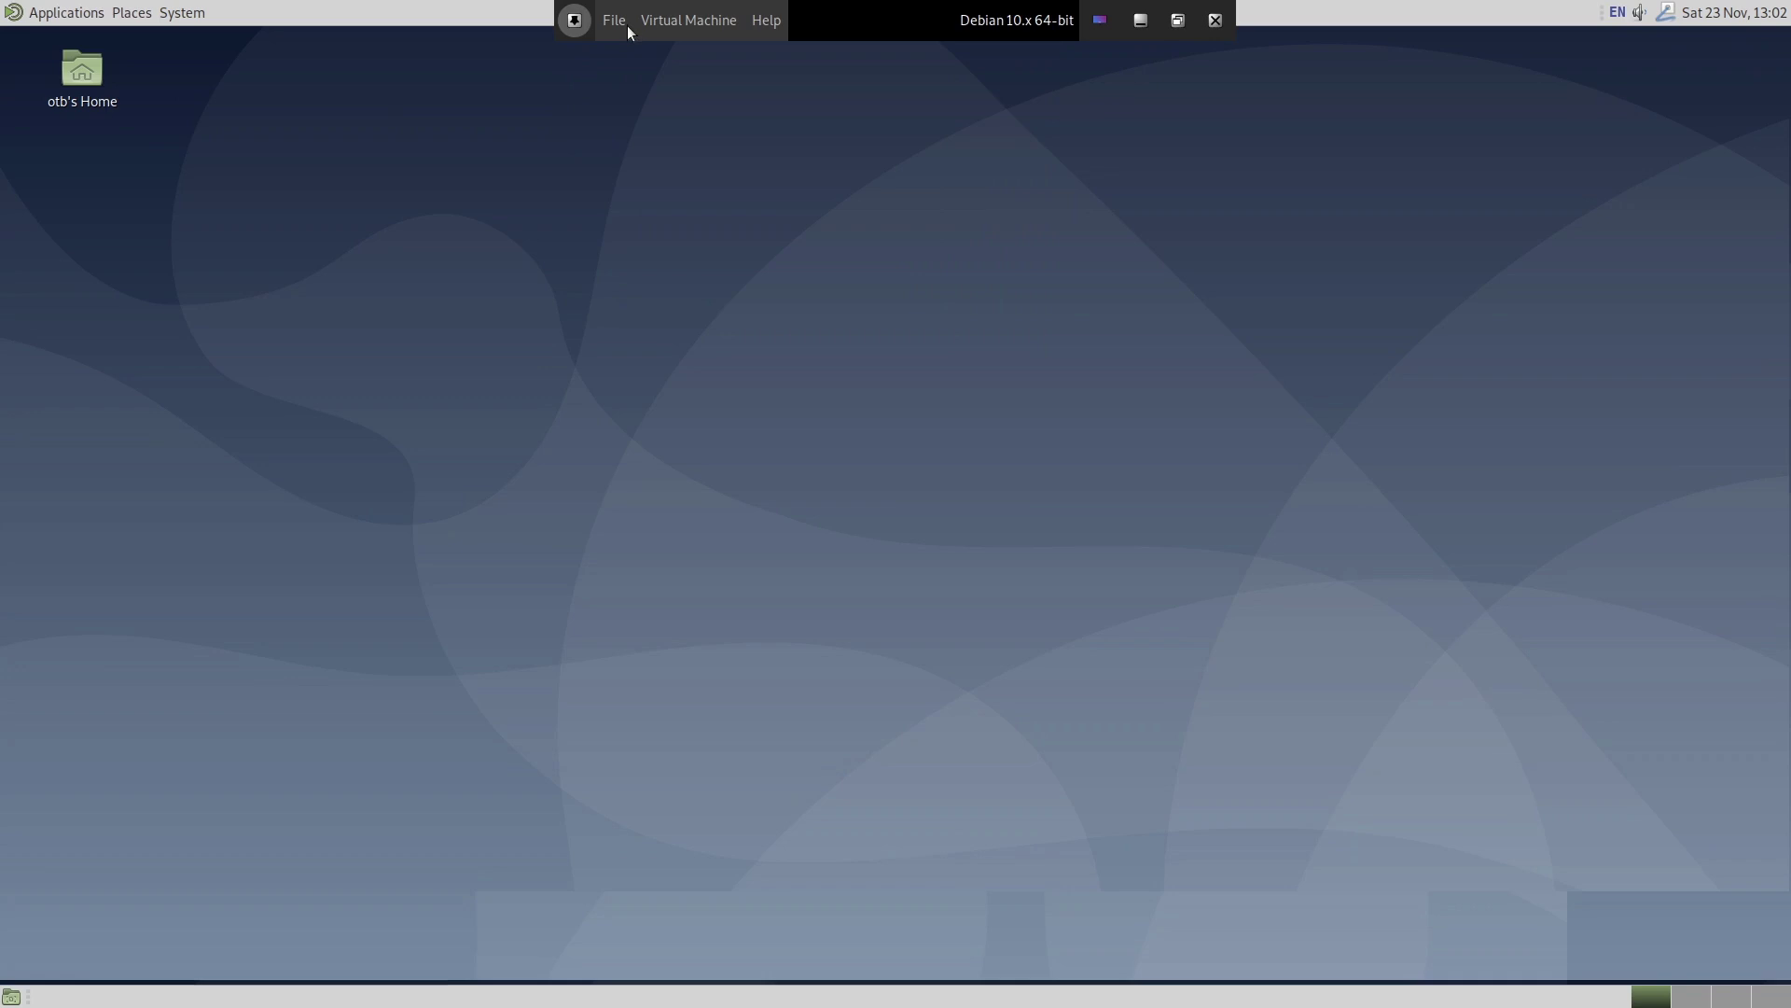
Hide the virtual machine's full-screen toolbar, reveal it briefly and hide it again
{"action": "left_click", "coordinate": [574, 21]}
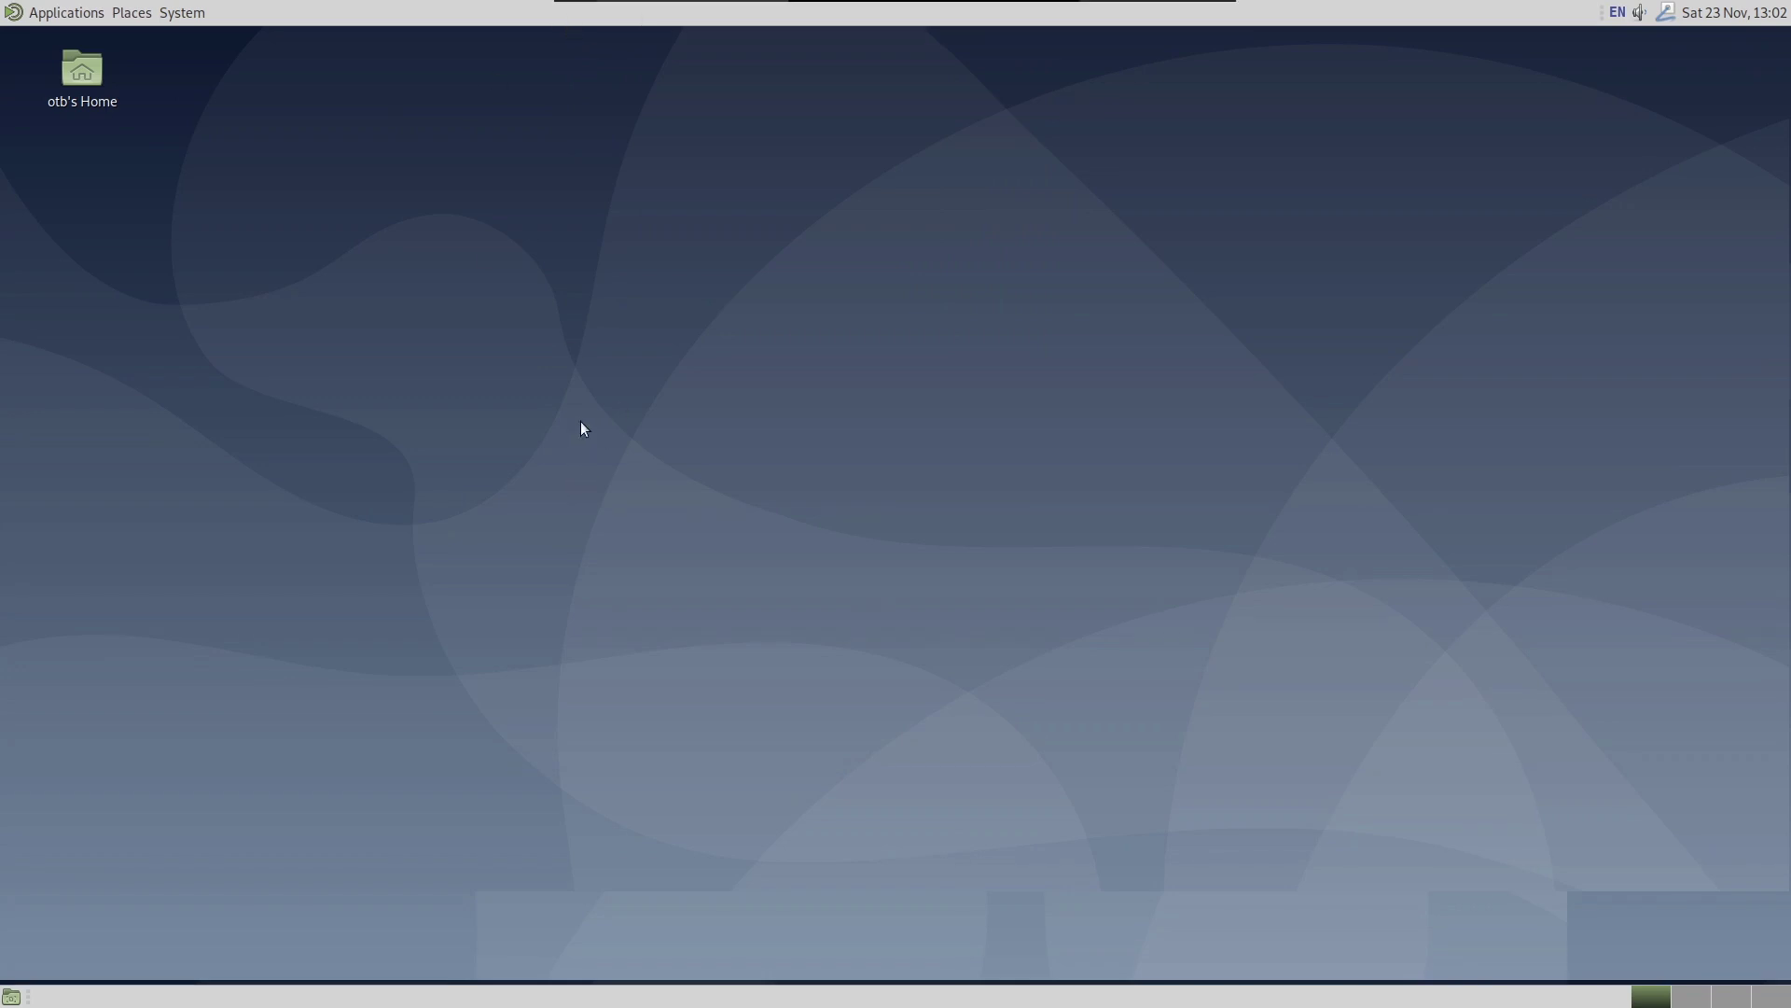
{"action": "mouse_move", "coordinate": [571, 4]}
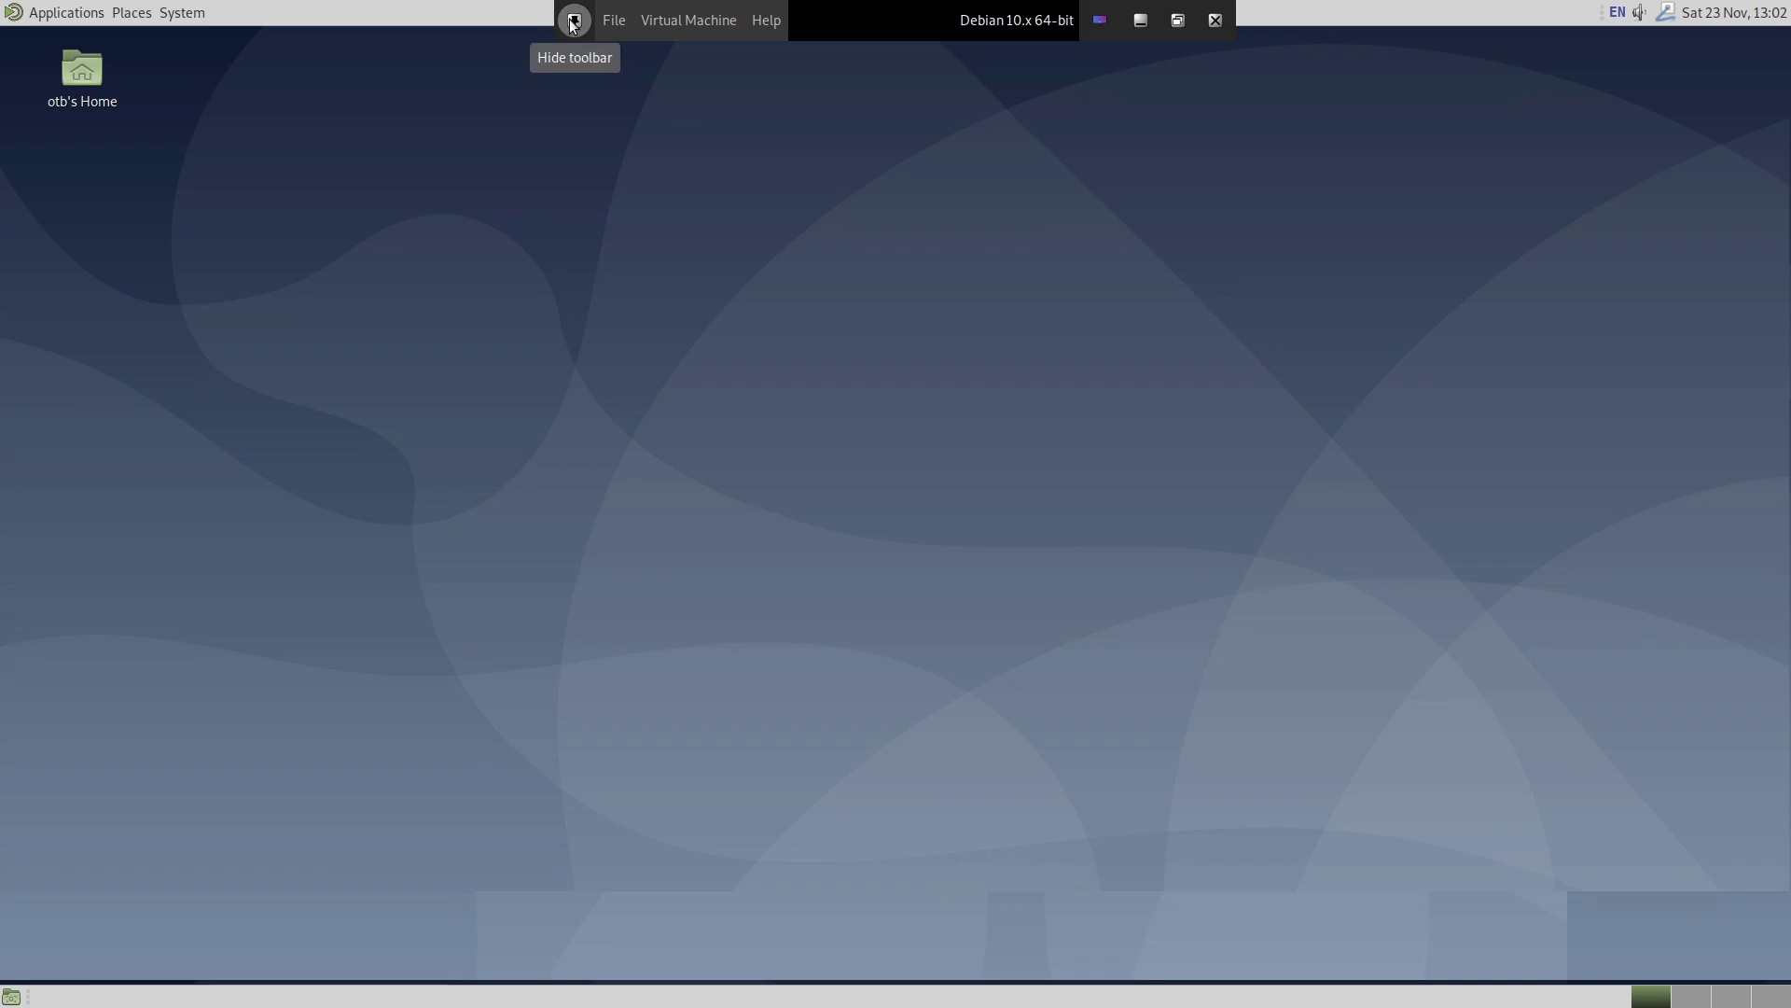
{"action": "left_click", "coordinate": [574, 21]}
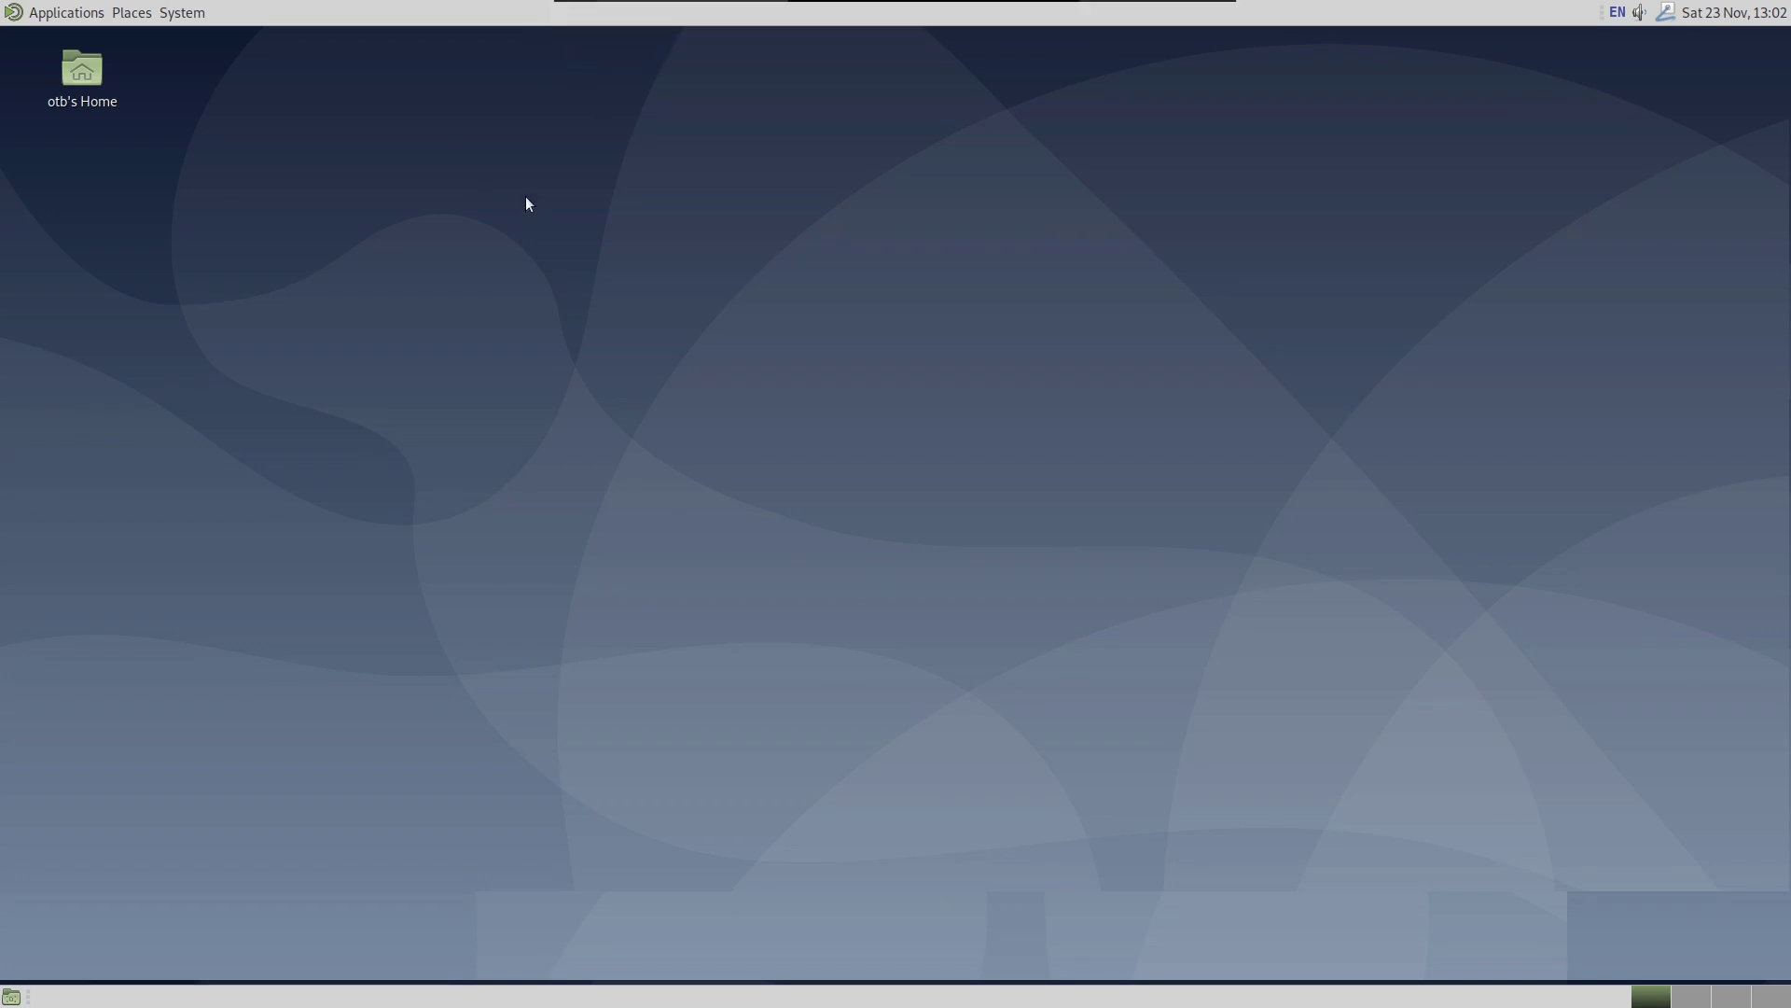
{"action": "left_click", "coordinate": [85, 15]}
{"action": "mouse_move", "coordinate": [64, 183]}
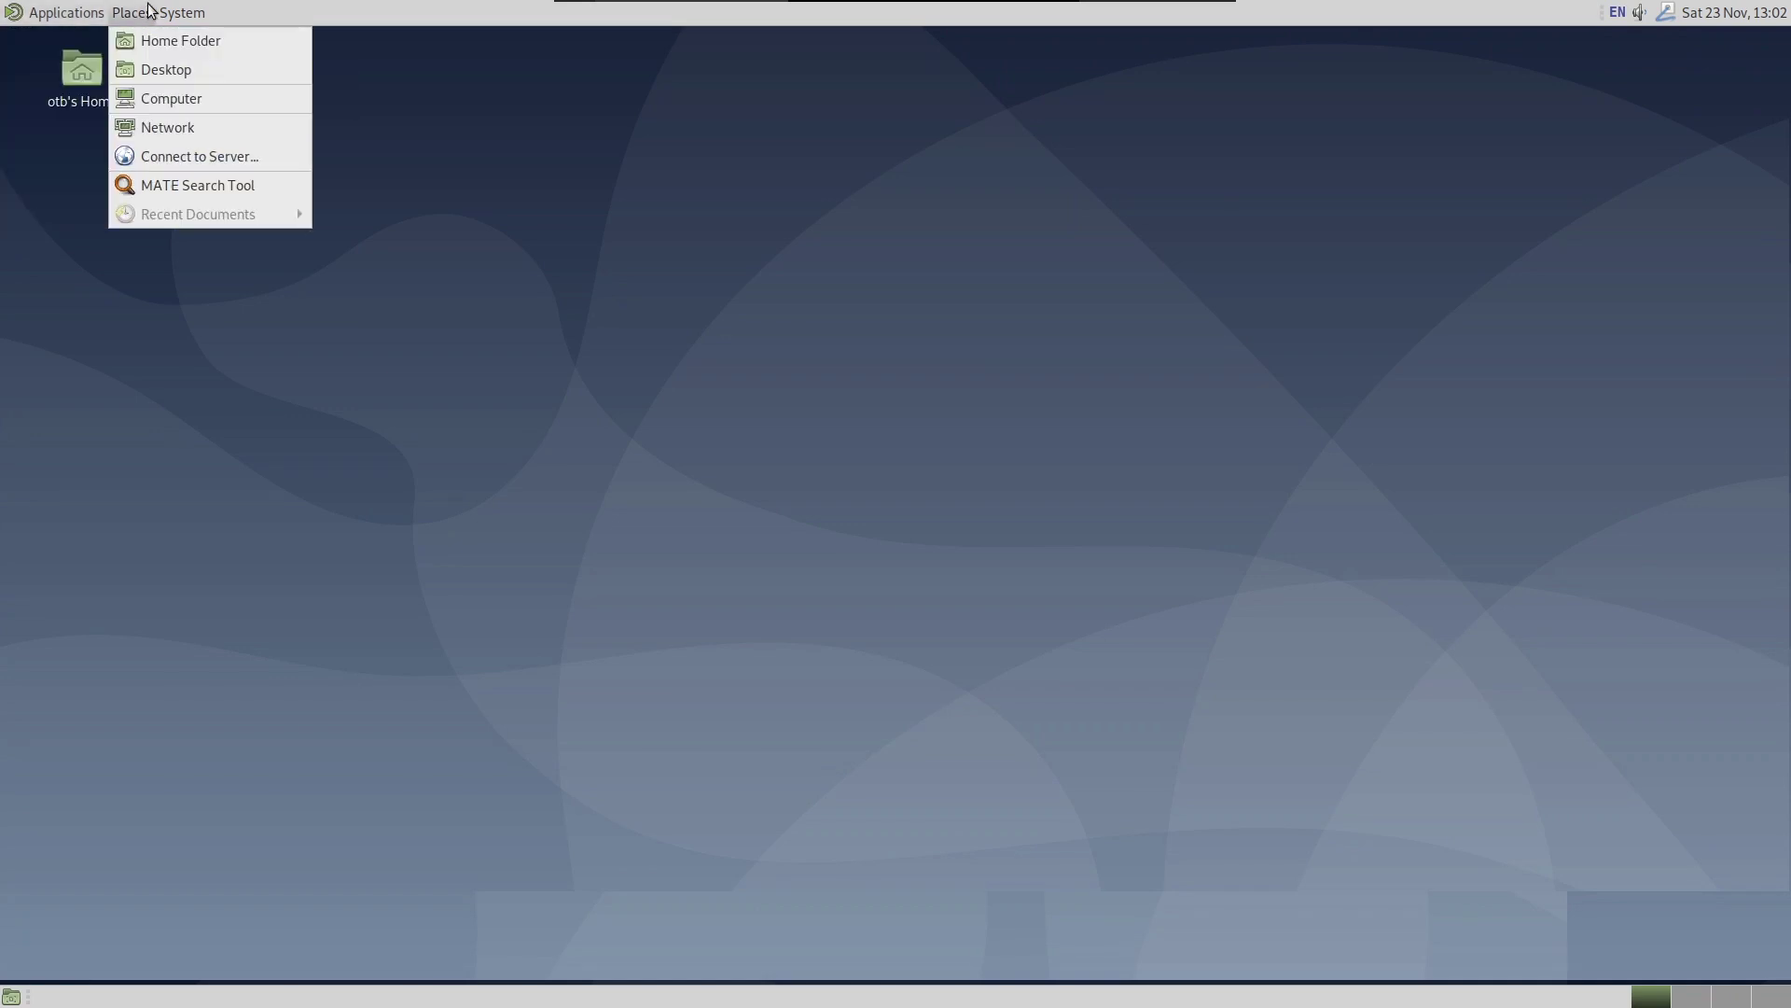
{"action": "mouse_move", "coordinate": [190, 13]}
{"action": "mouse_move", "coordinate": [192, 75]}
{"action": "left_click", "coordinate": [840, 159]}
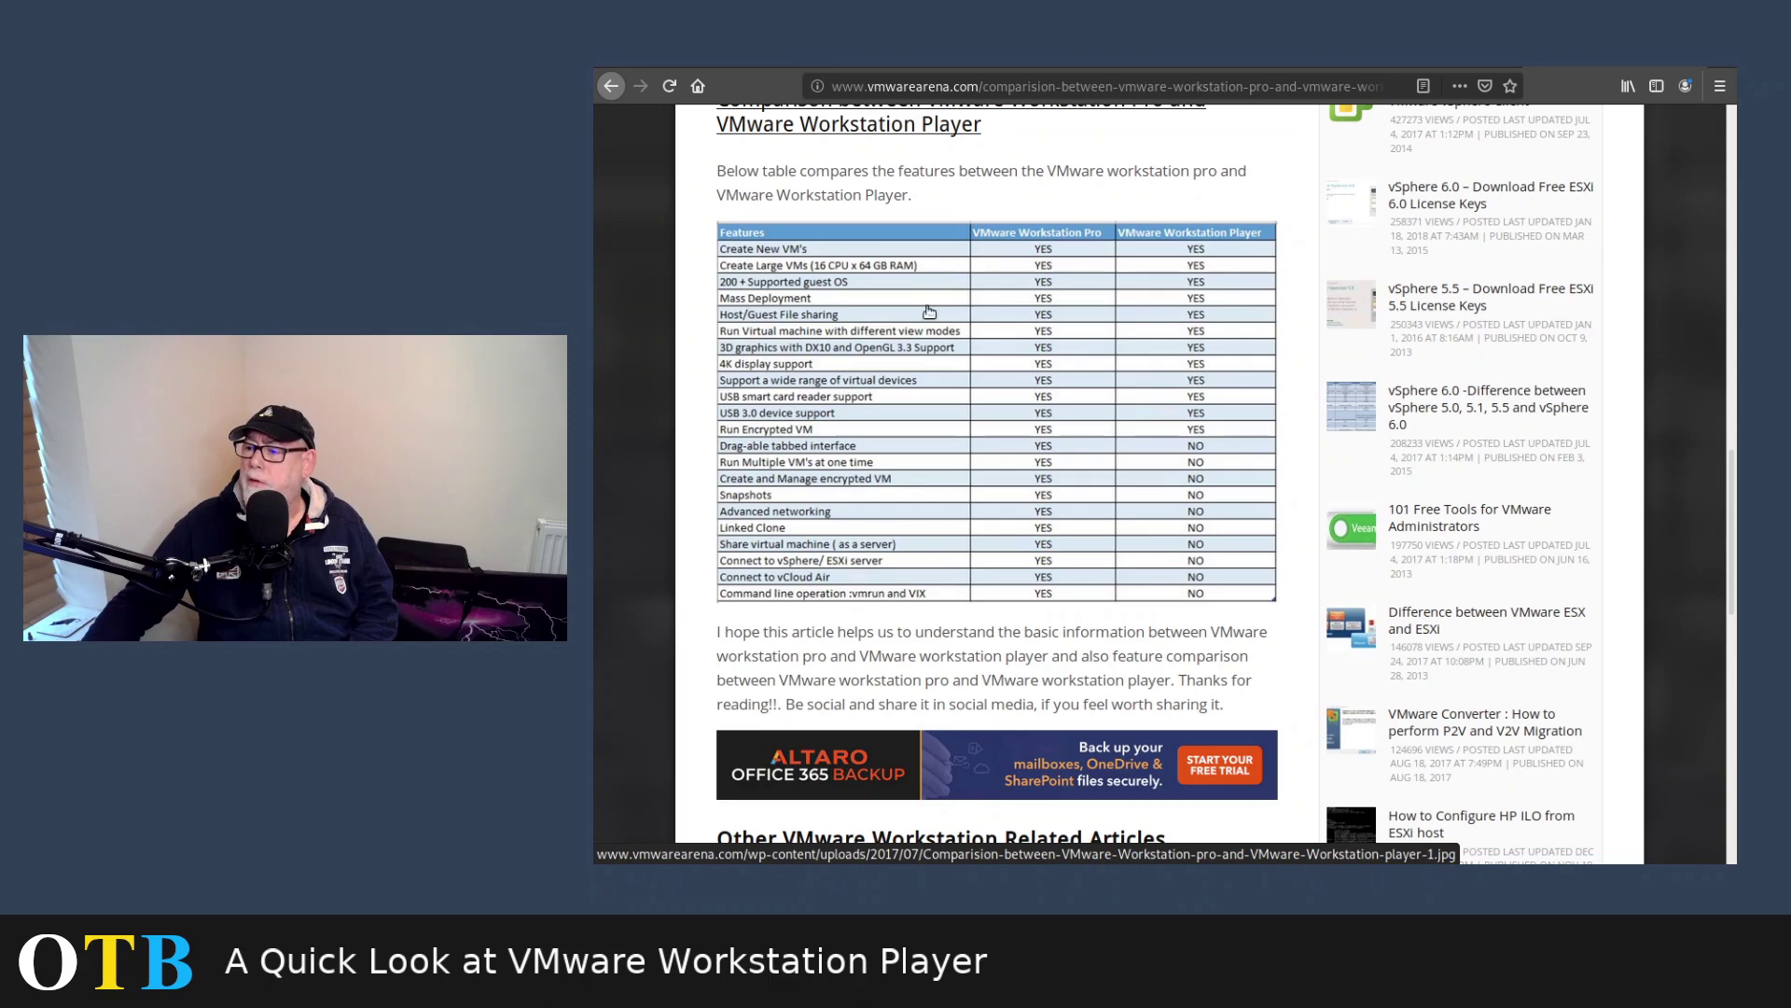
In the web browser, review the VMwareArena article and its feature table comparing VMware Workstation Pro with VMware Workstation Player
{"action": "scroll", "coordinate": [1151, 438], "scroll_direction": "up", "scroll_amount": 3}
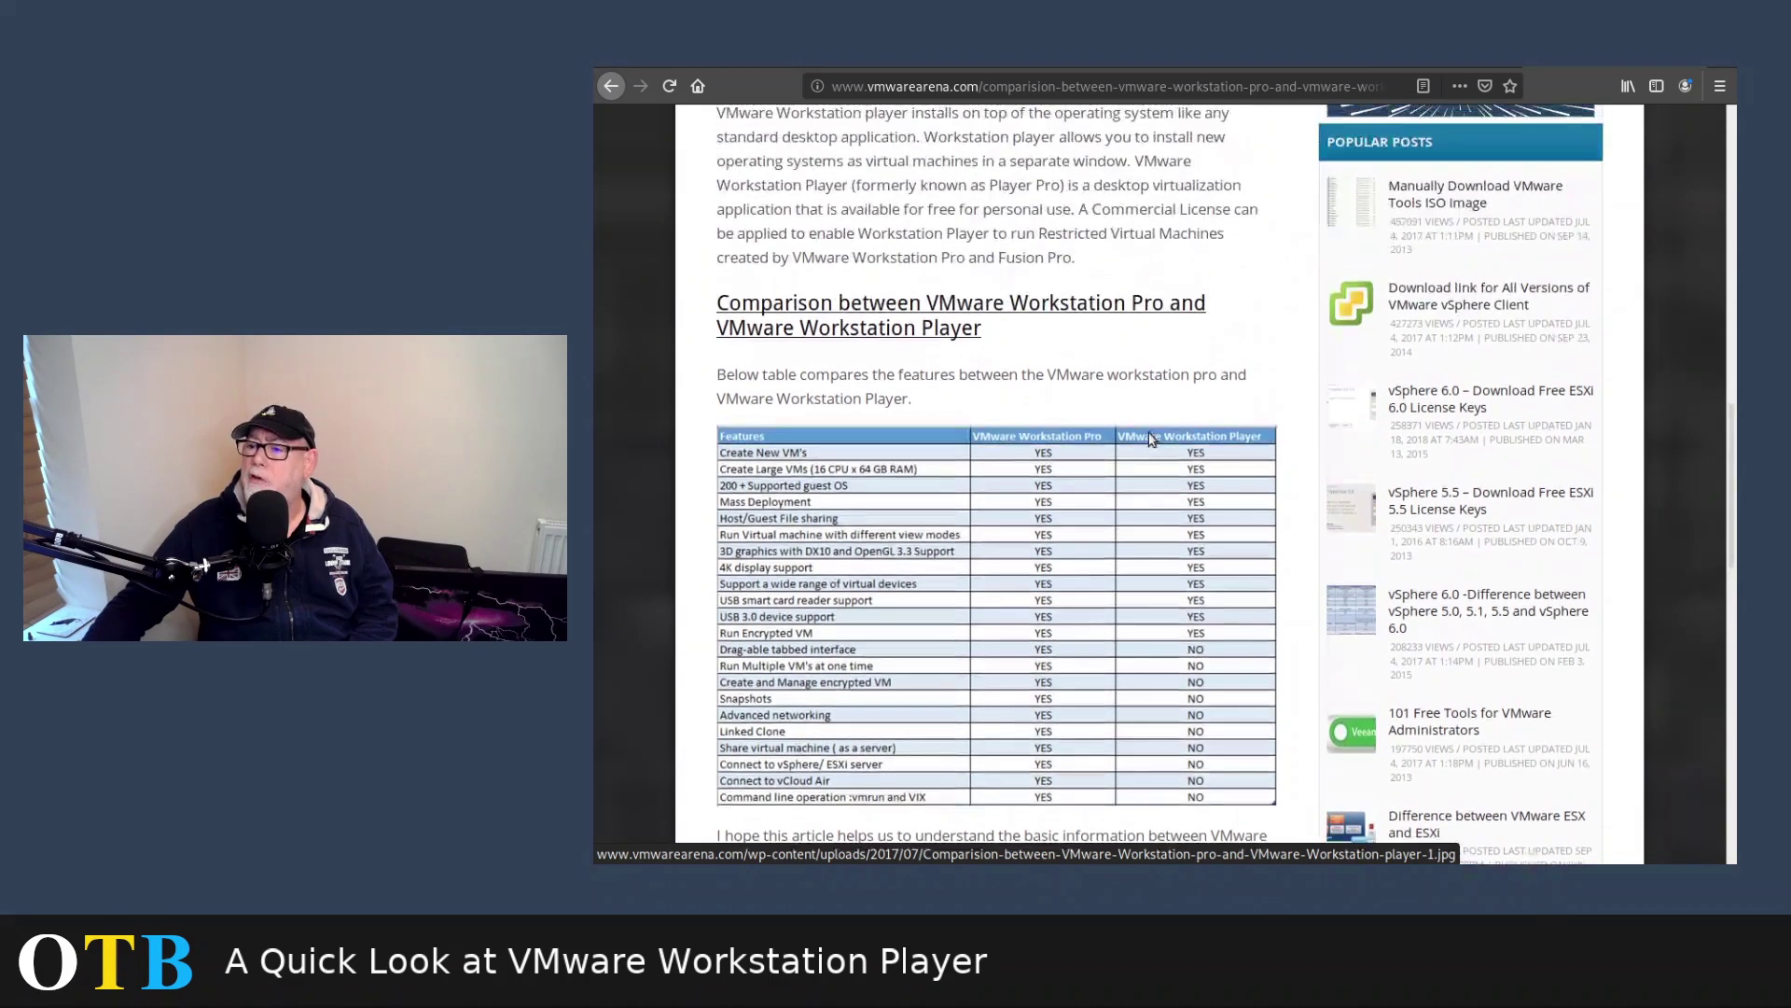
{"action": "scroll", "coordinate": [1153, 420], "scroll_direction": "up", "scroll_amount": 5}
{"action": "scroll", "coordinate": [1154, 407], "scroll_direction": "up", "scroll_amount": 5}
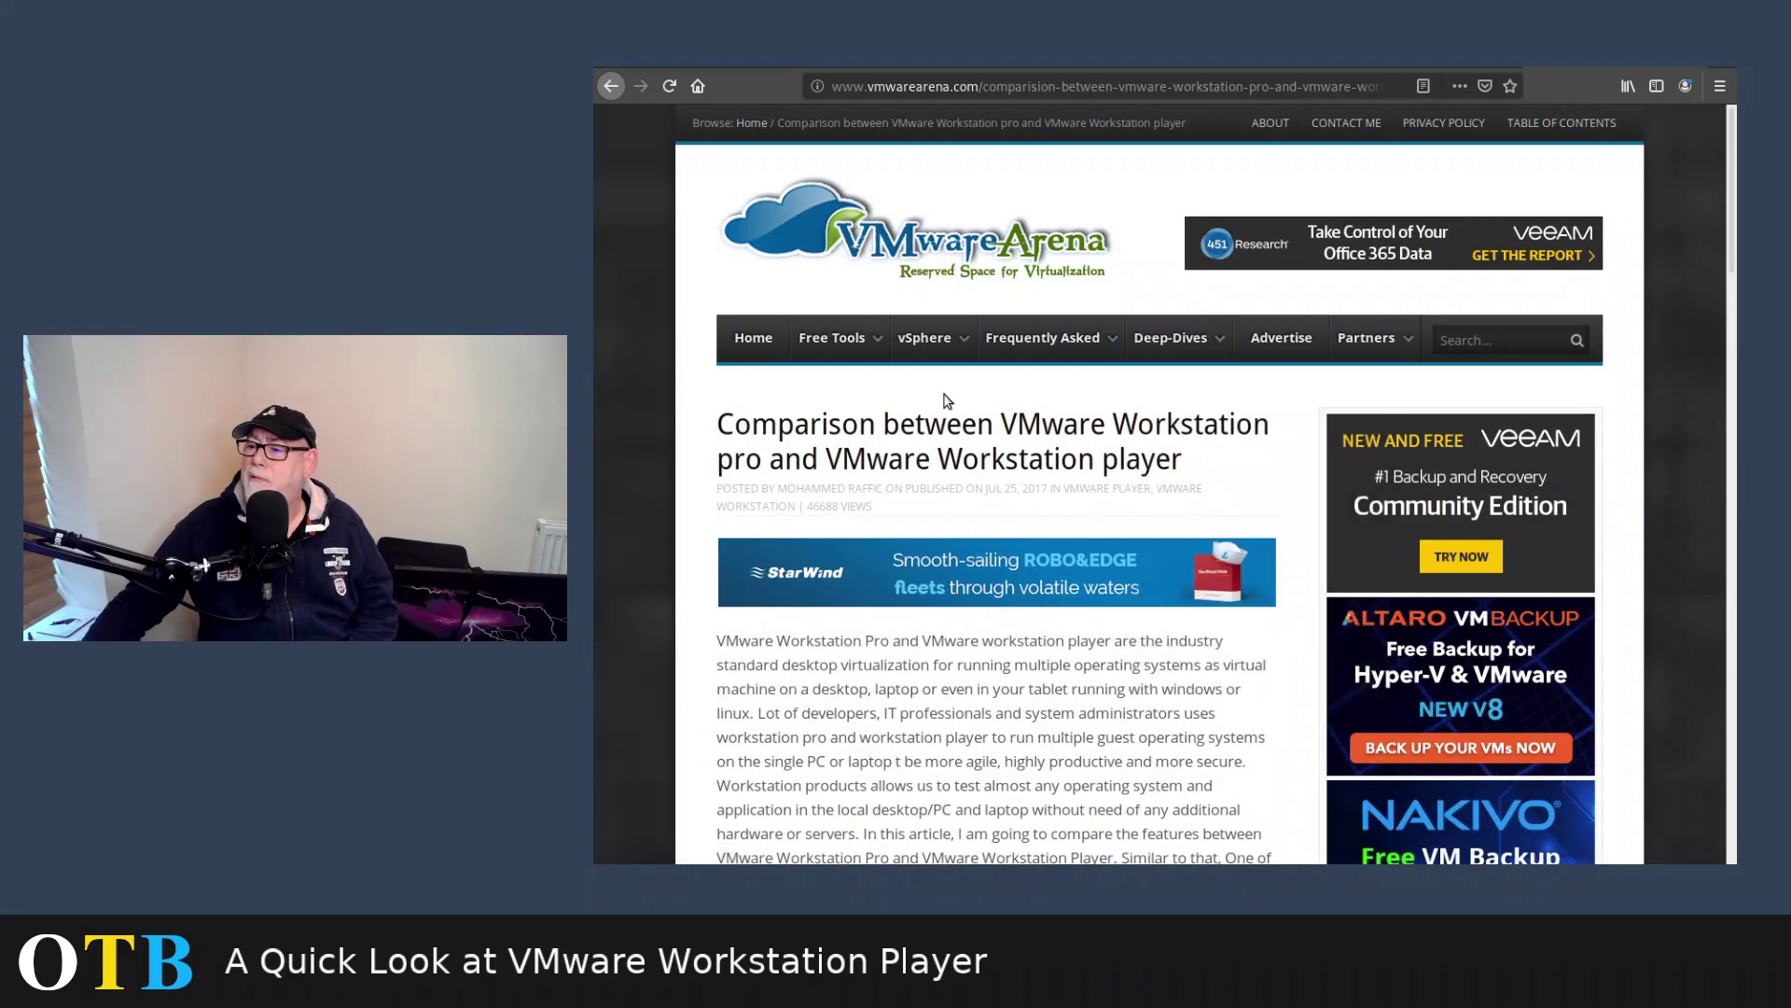
{"action": "scroll", "coordinate": [961, 411], "scroll_direction": "down", "scroll_amount": 10}
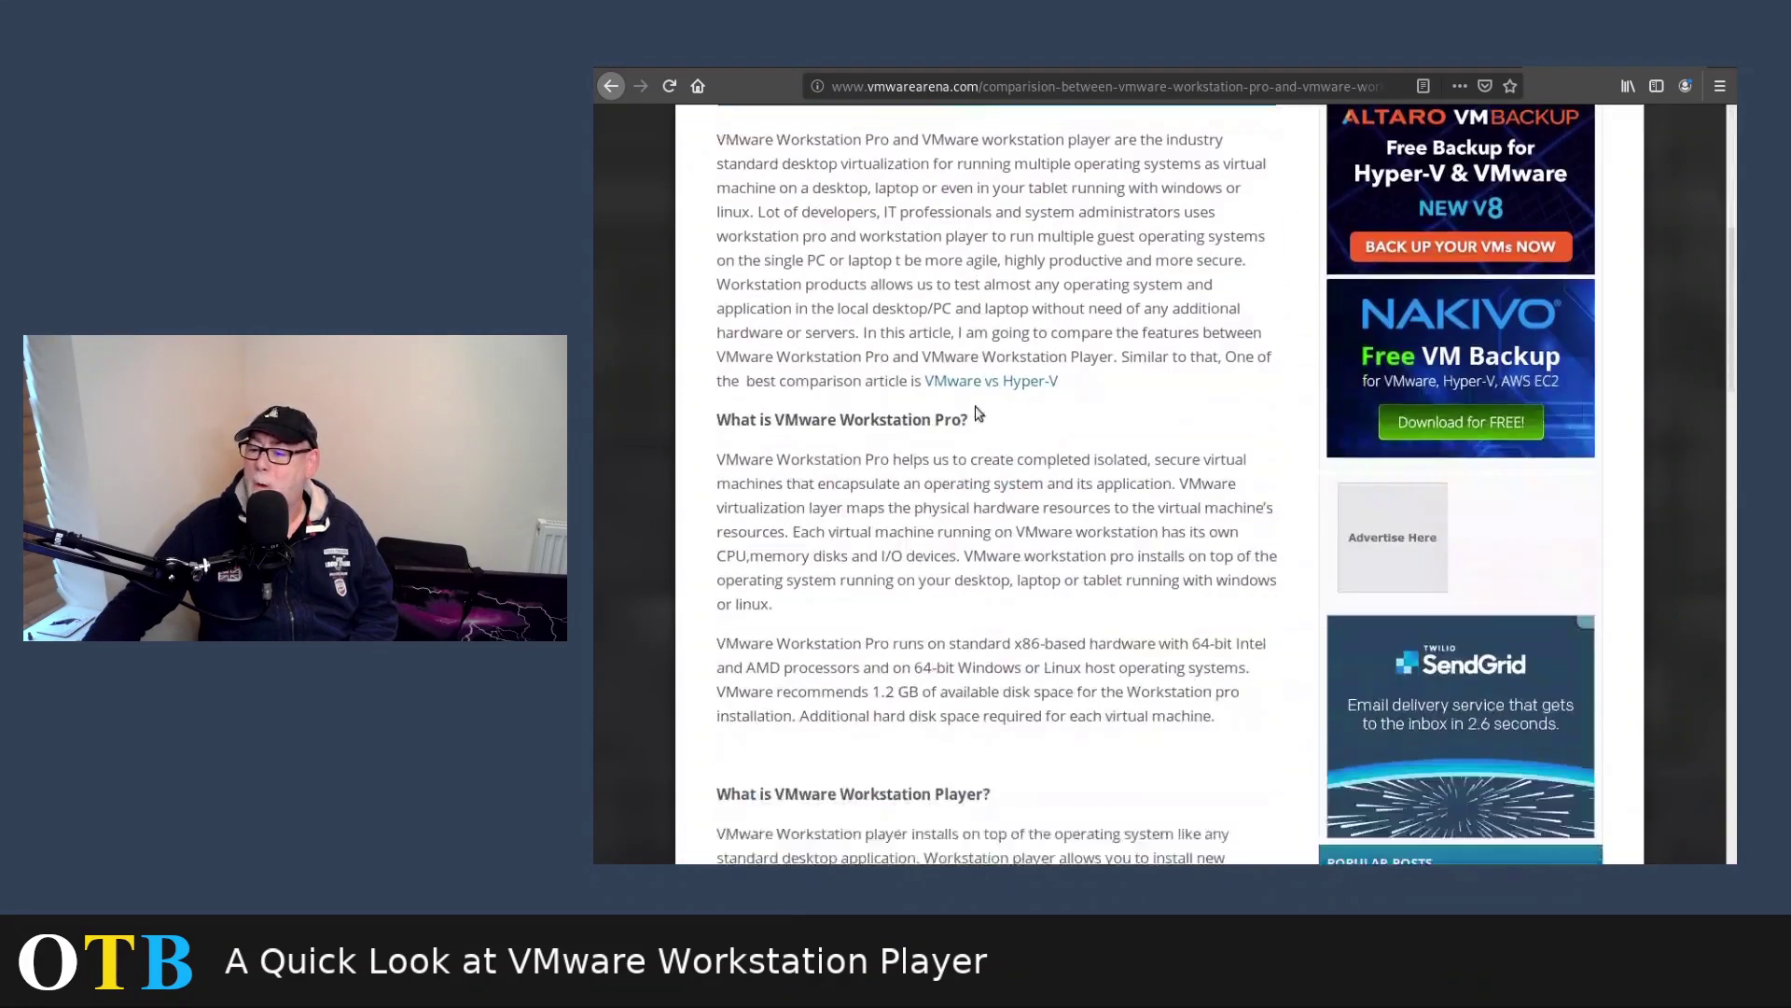
{"action": "scroll", "coordinate": [981, 416], "scroll_direction": "down", "scroll_amount": 5}
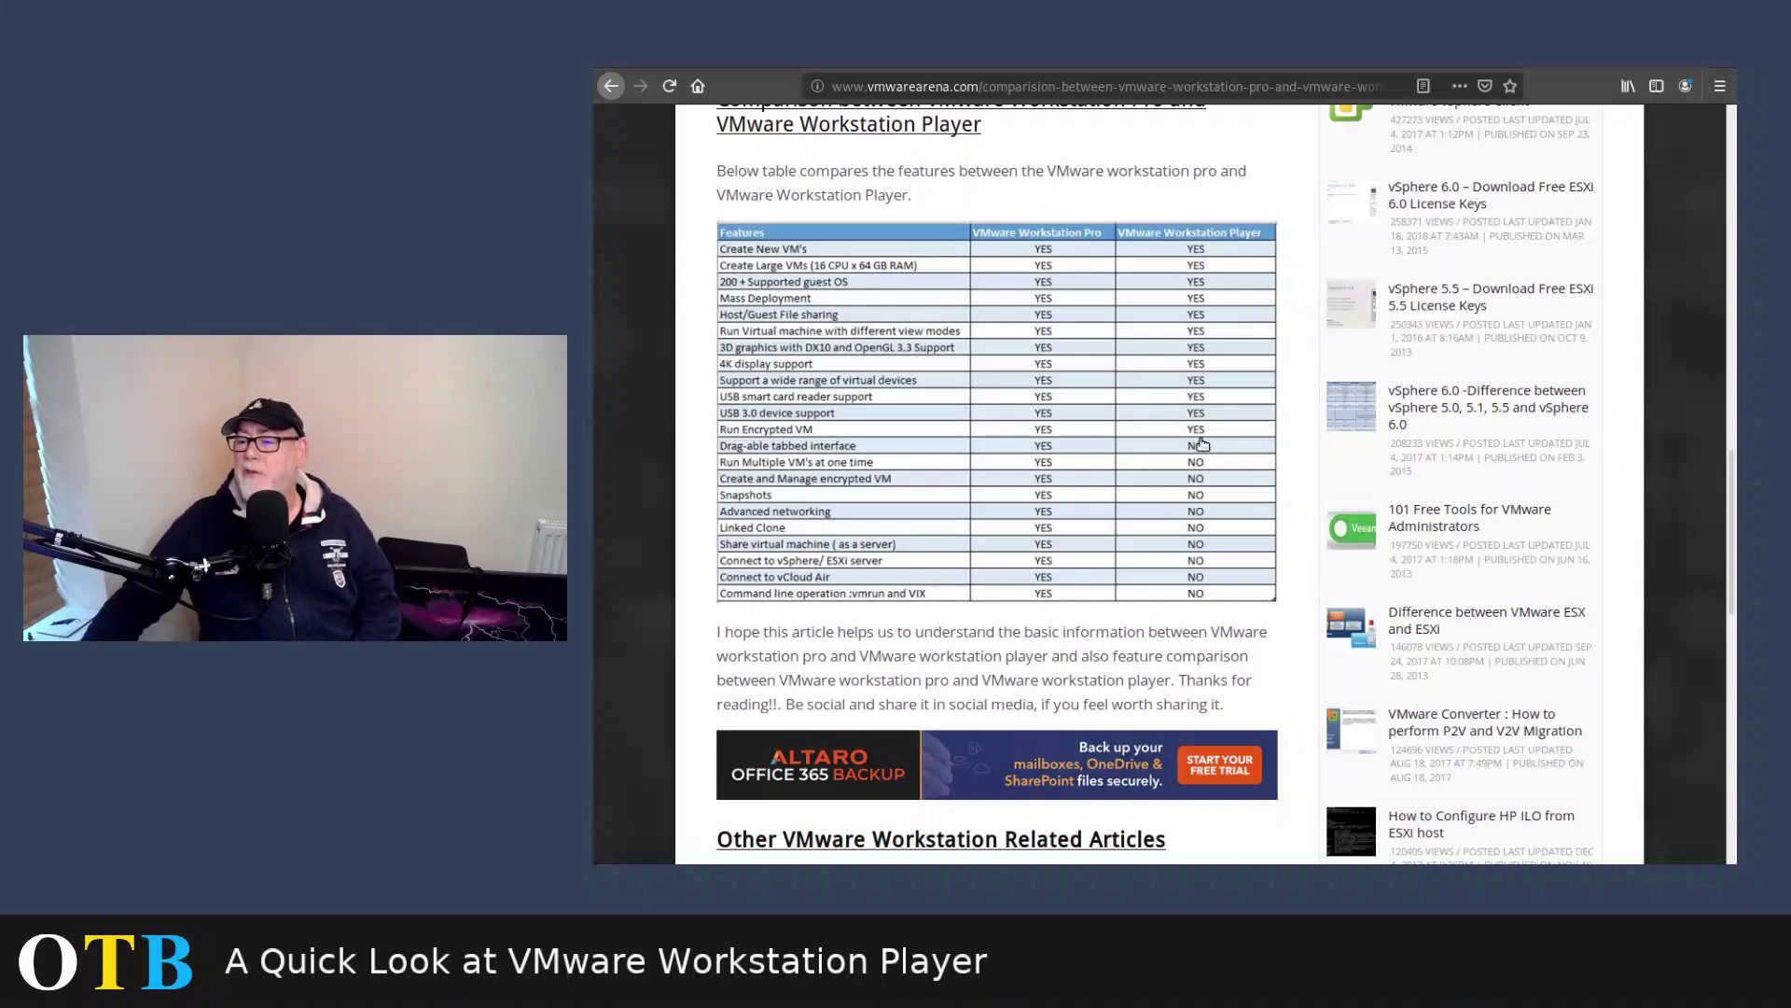